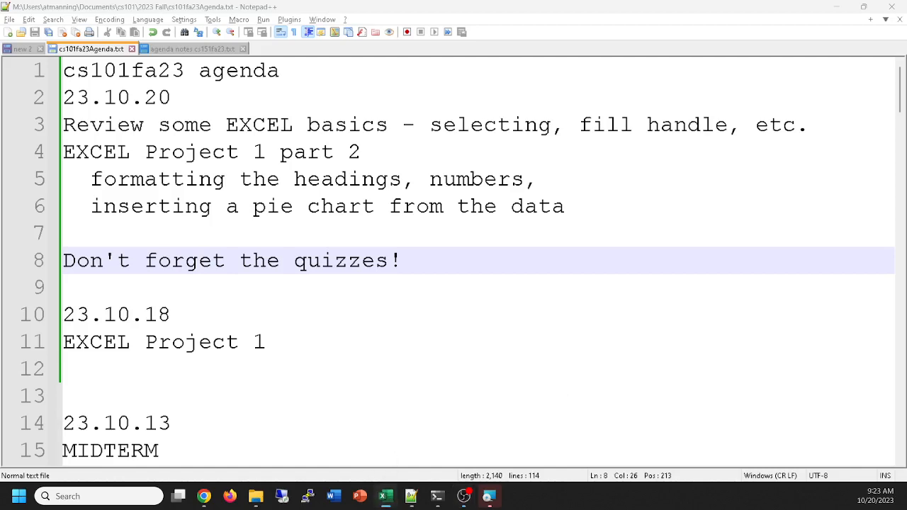
# Switch to Excel, open the recent Frangold Real Estate workbook from the cs101fa23-section2 folder, and maximize its window
pyautogui.click(384, 496)
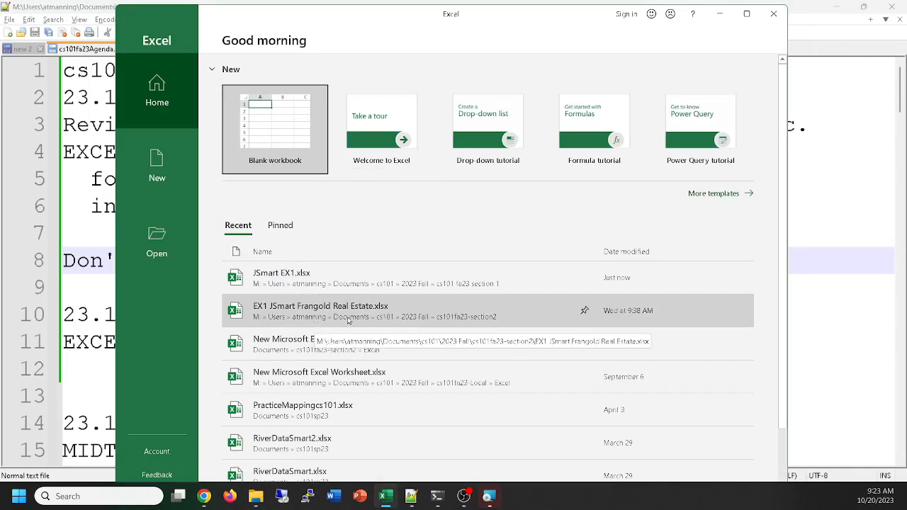
pyautogui.click(348, 321)
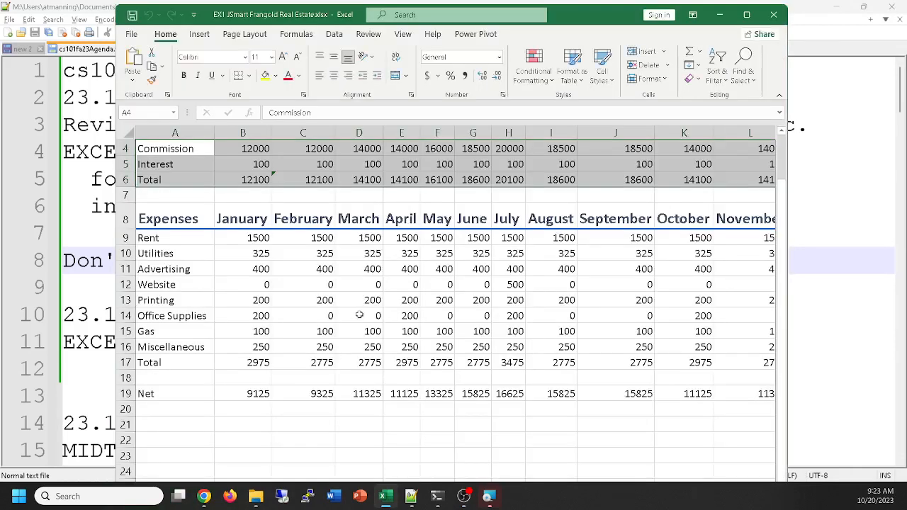
pyautogui.click(746, 14)
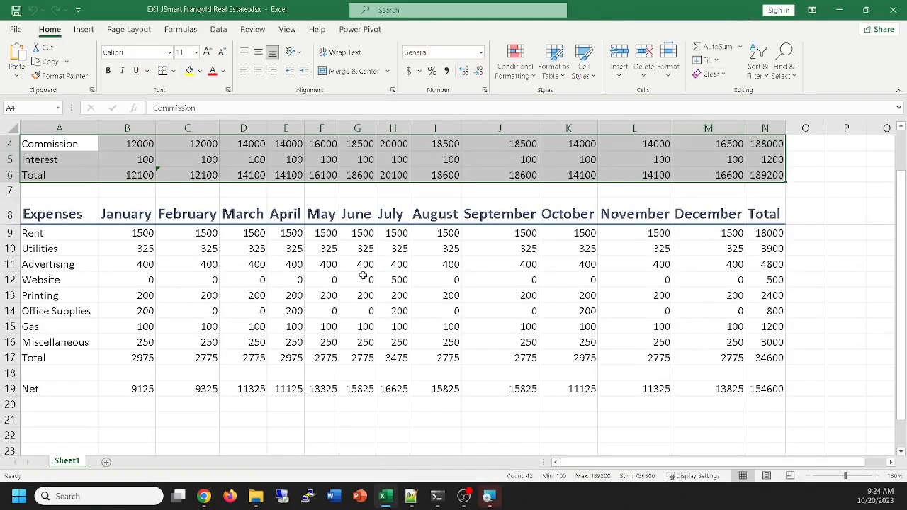
# Select the merged budget title cell, compare it with the unmerged empty range O2:P4, and reselect the title
pyautogui.scroll(1, 362, 276)
pyautogui.click(223, 151)
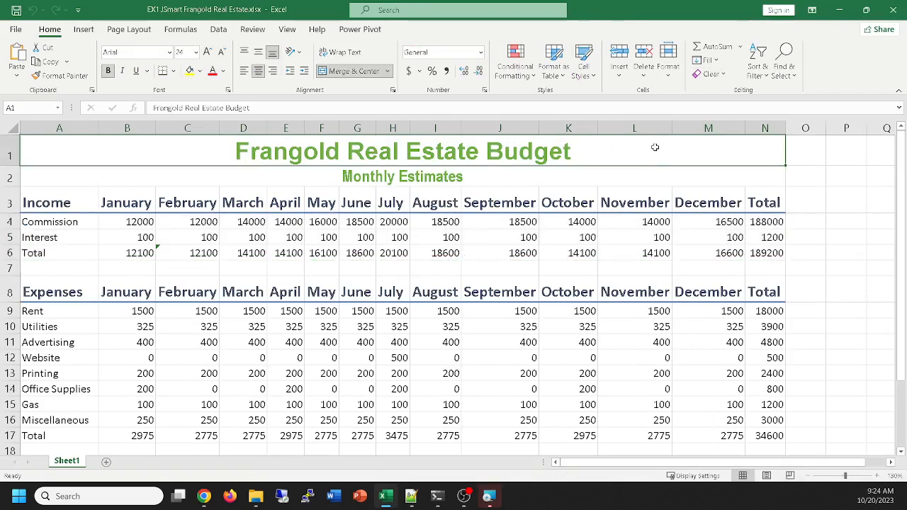
pyautogui.moveTo(807, 177); pyautogui.dragTo(839, 228)
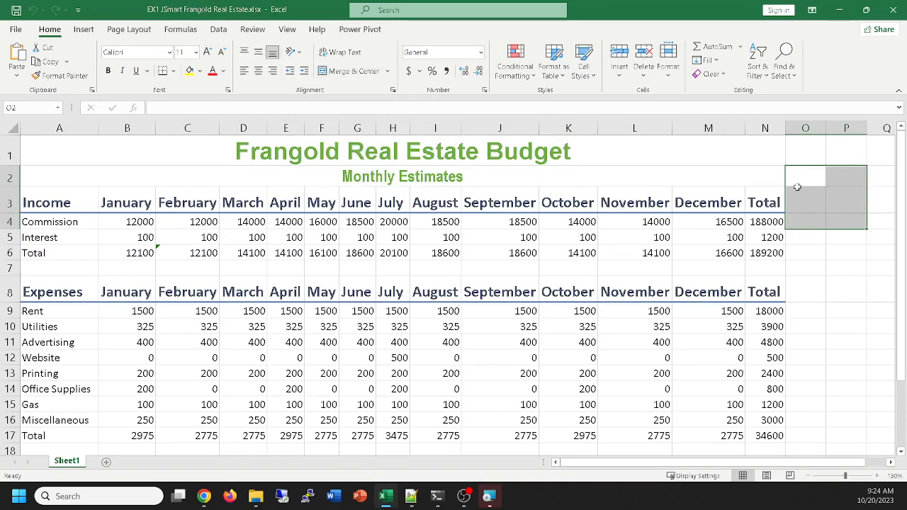
pyautogui.click(736, 152)
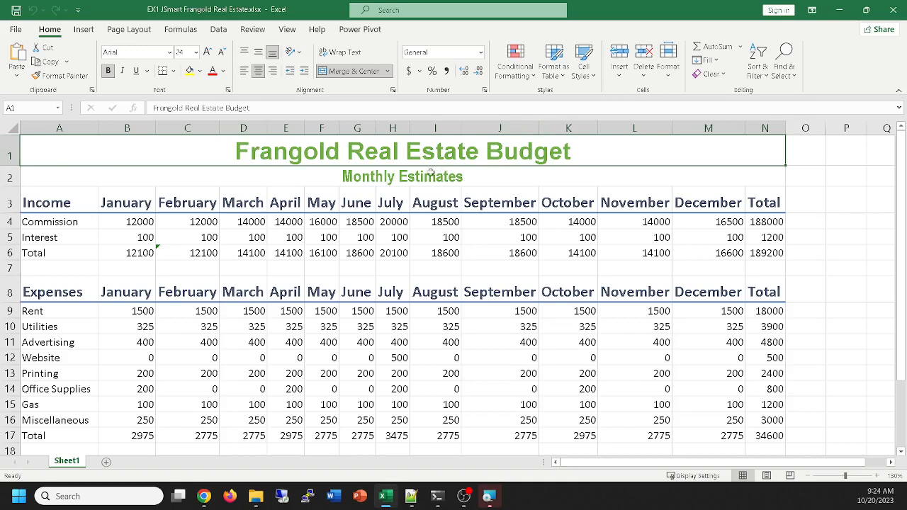
# Widen the July column H far beyond its contents and bring it partway back
pyautogui.moveTo(415, 126); pyautogui.dragTo(547, 127)
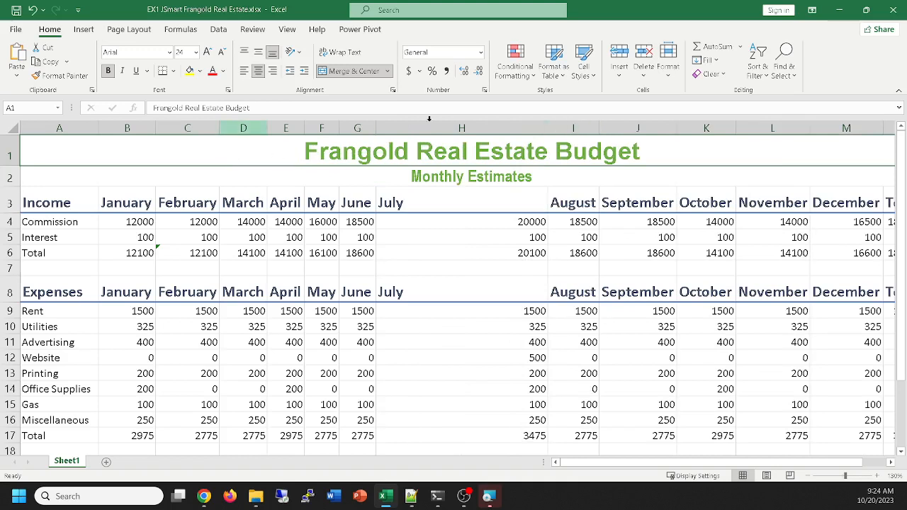
pyautogui.moveTo(547, 128); pyautogui.dragTo(442, 129)
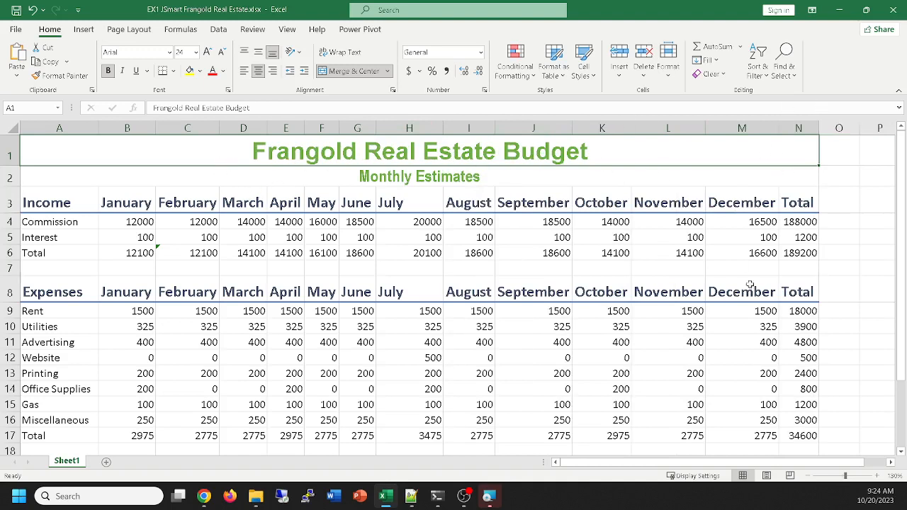
# Narrow the September column J to a width of about 5.86 (46 pixels)
pyautogui.moveTo(568, 129); pyautogui.dragTo(530, 130)
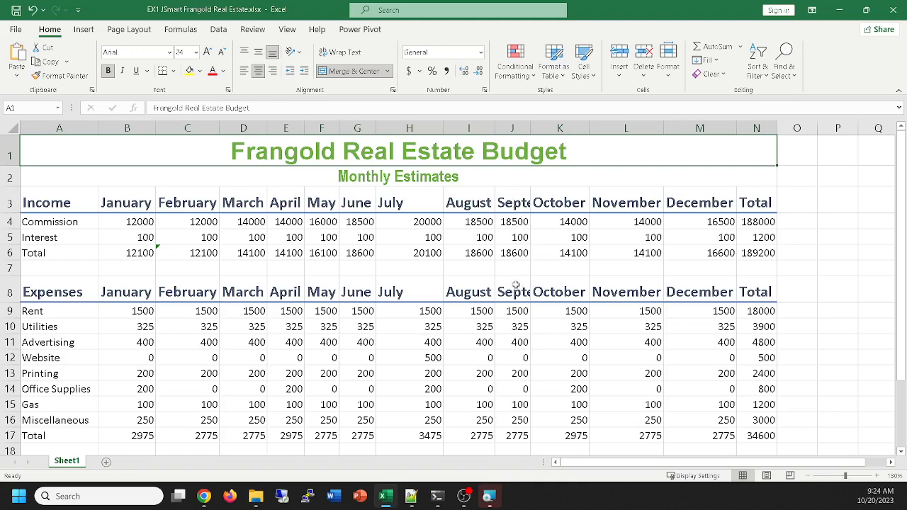
pyautogui.click(531, 125)
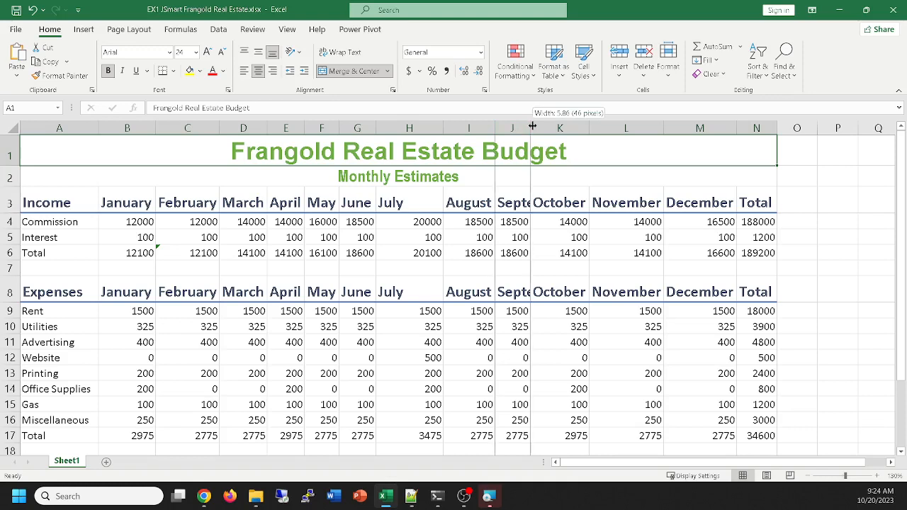
pyautogui.keyDown('ctrl'); pyautogui.scroll(2, 546, 228); pyautogui.keyUp('ctrl')
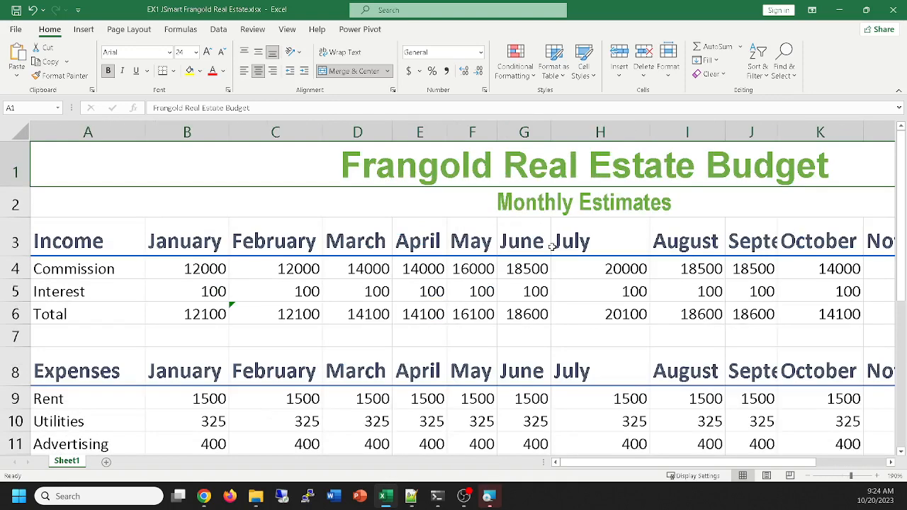
# Shrink the July column H below the width of its numbers and AutoFit it to its contents, twice
pyautogui.moveTo(649, 128); pyautogui.dragTo(575, 127)
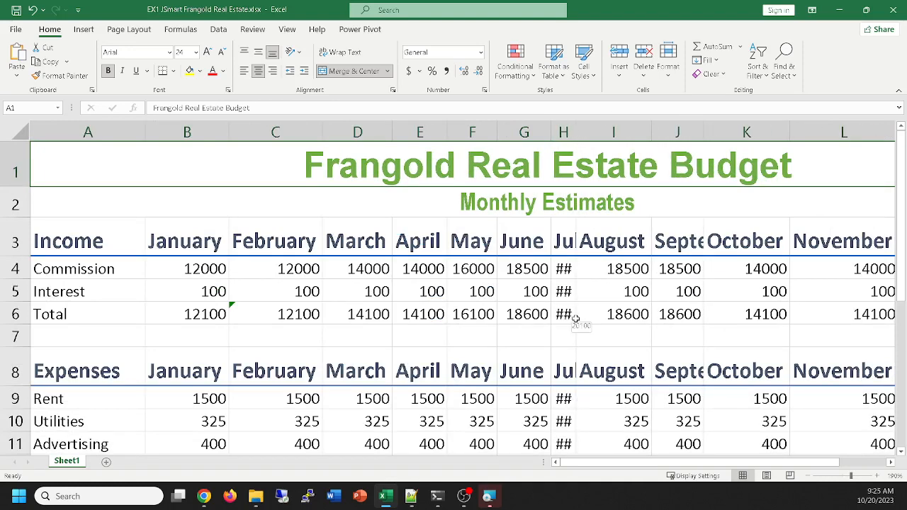
pyautogui.doubleClick(576, 131)
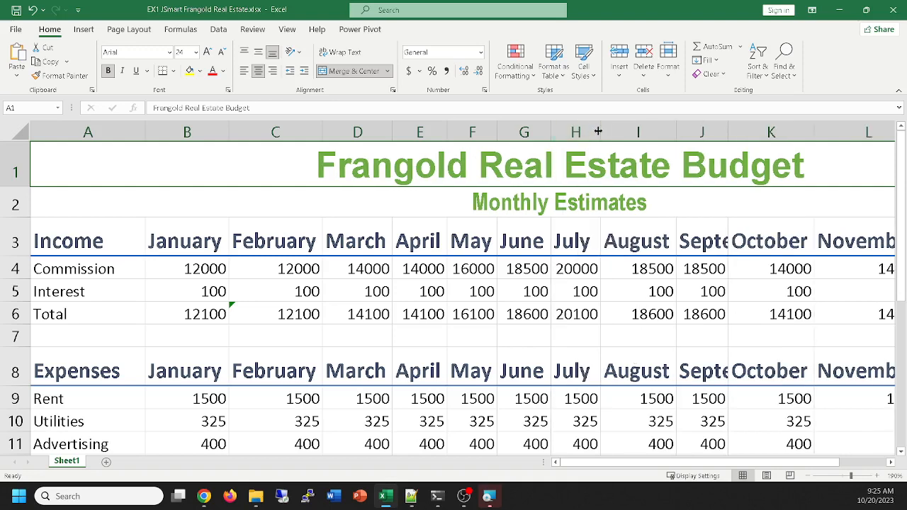
pyautogui.moveTo(602, 131); pyautogui.dragTo(563, 131)
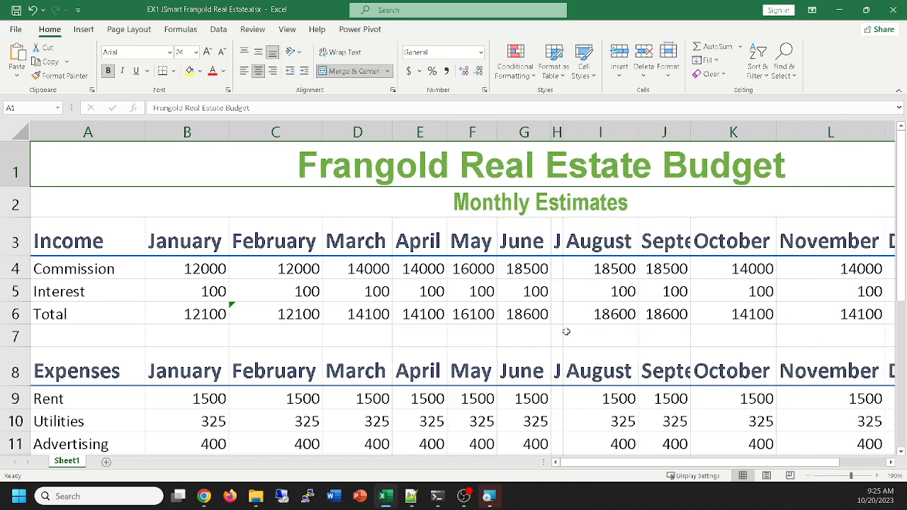
pyautogui.scroll(-2, 580, 351)
pyautogui.scroll(2, 580, 351)
pyautogui.doubleClick(564, 132)
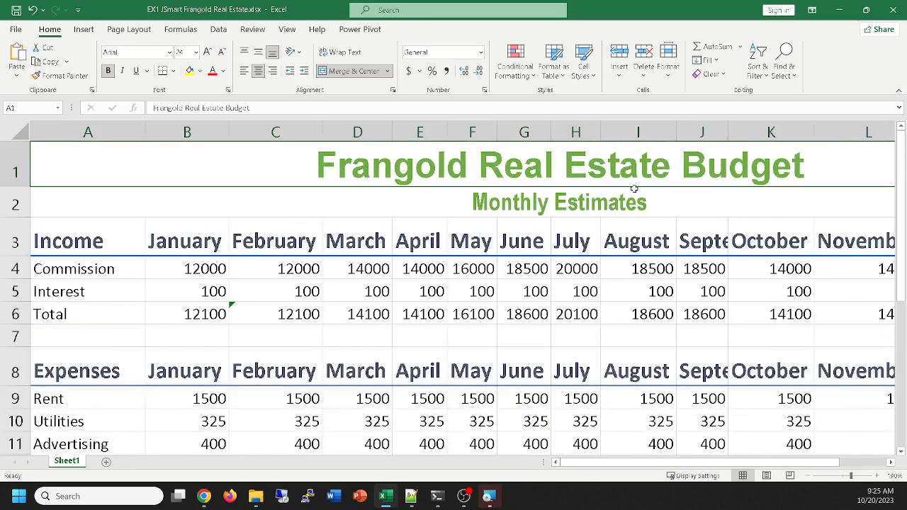
# Check the cell style of the Income heading row A3:N3 and select the matching Expenses heading row A8:N8
pyautogui.scroll(-1, 658, 315)
pyautogui.scroll(1, 658, 318)
pyautogui.keyDown('ctrl'); pyautogui.scroll(-2, 658, 315); pyautogui.keyUp('ctrl')
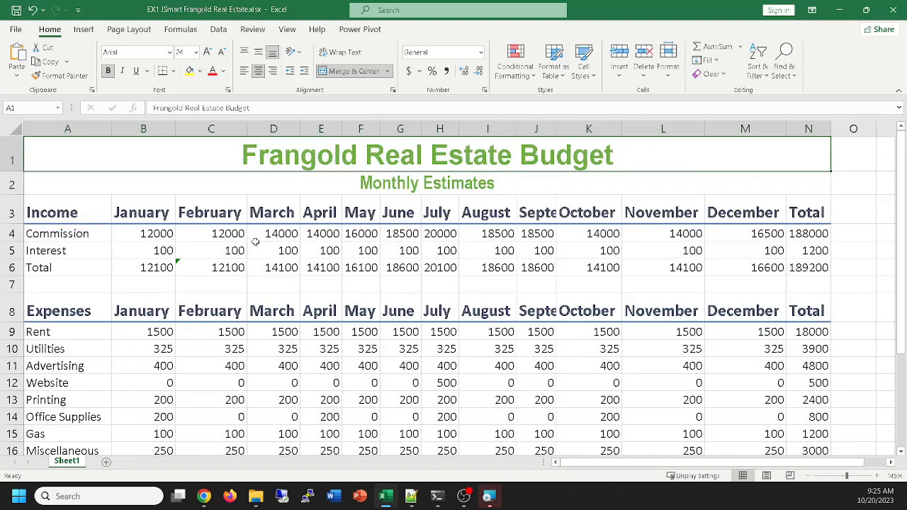
pyautogui.moveTo(53, 211); pyautogui.dragTo(816, 211)
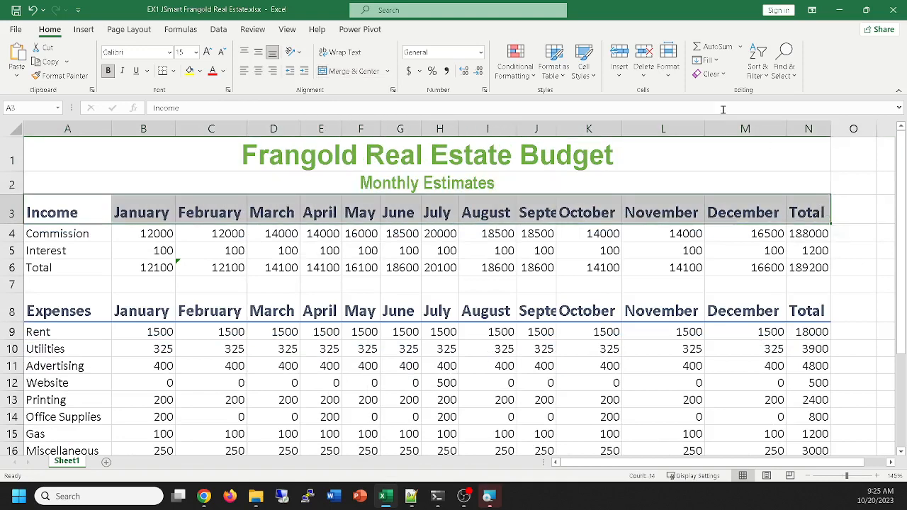
pyautogui.click(585, 80)
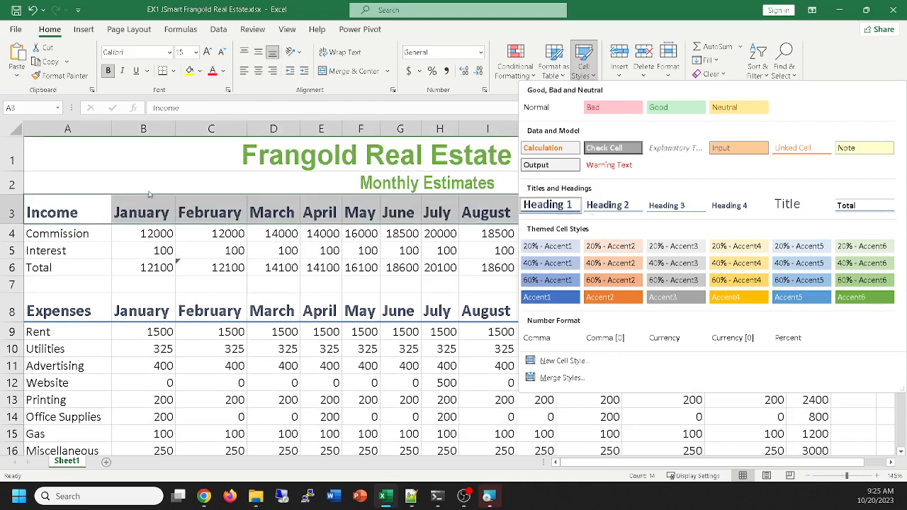
pyautogui.click(113, 176)
pyautogui.moveTo(78, 310); pyautogui.dragTo(818, 312)
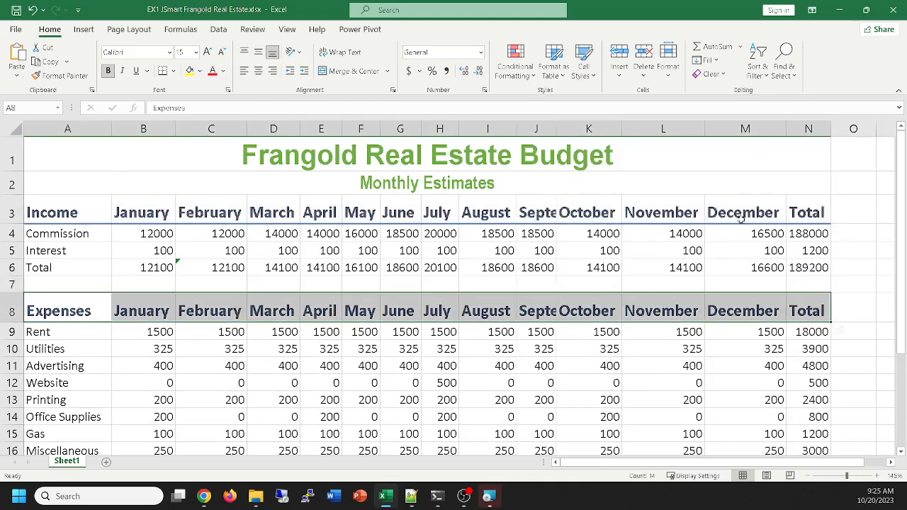
pyautogui.click(661, 151)
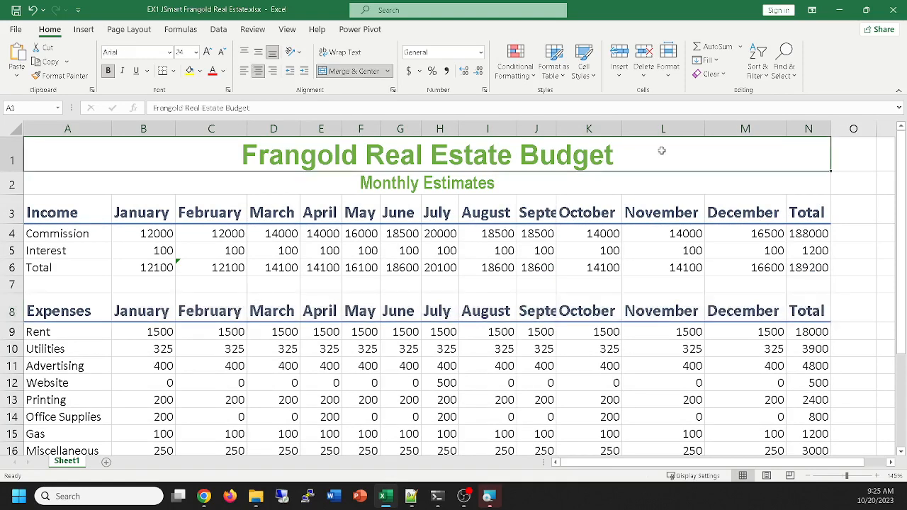
# Apply the Total cell style to the income Total row, A6:N6
pyautogui.moveTo(52, 269); pyautogui.dragTo(806, 269)
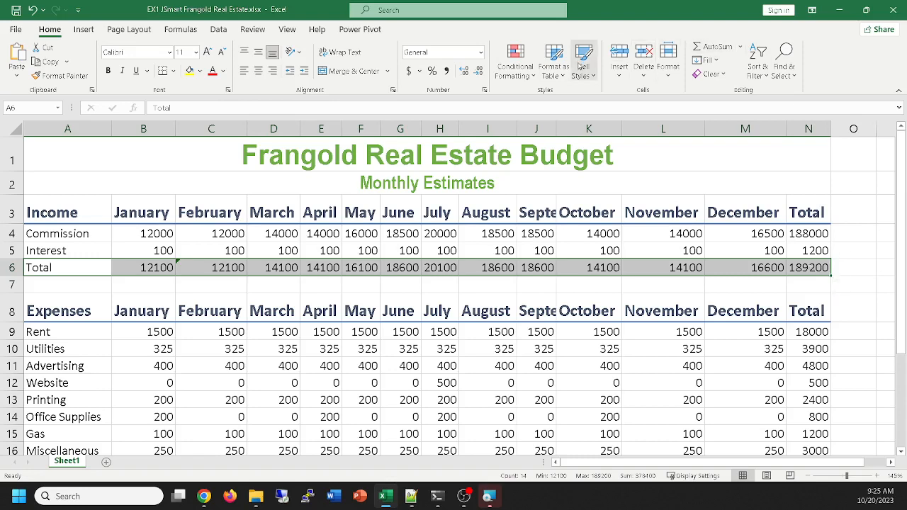
pyautogui.click(581, 66)
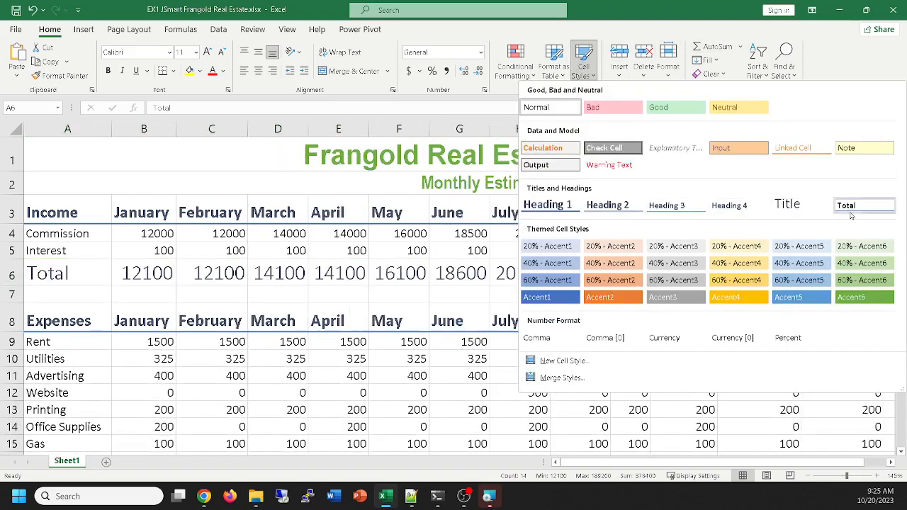
pyautogui.click(865, 211)
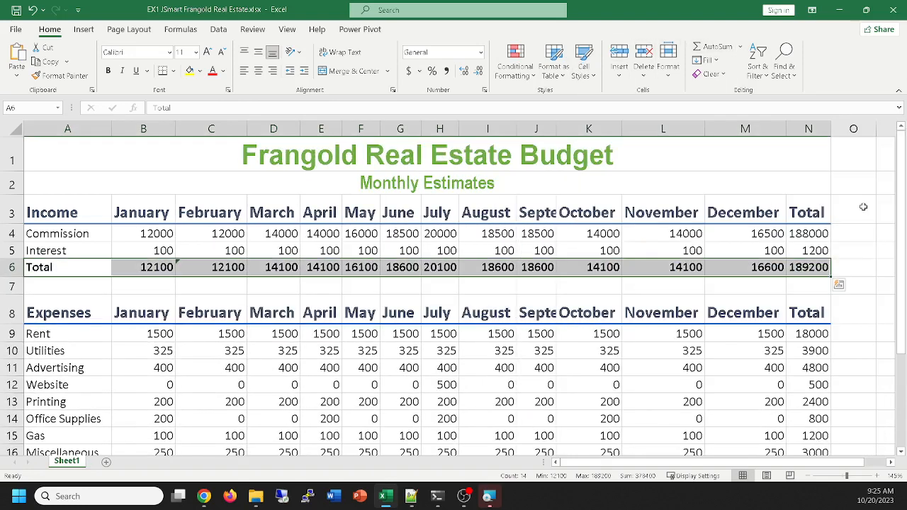
# Copy the income Total row's formatting to the expenses Total row A17:N17 with Format Painter and deselect the row
pyautogui.scroll(-2, 863, 207)
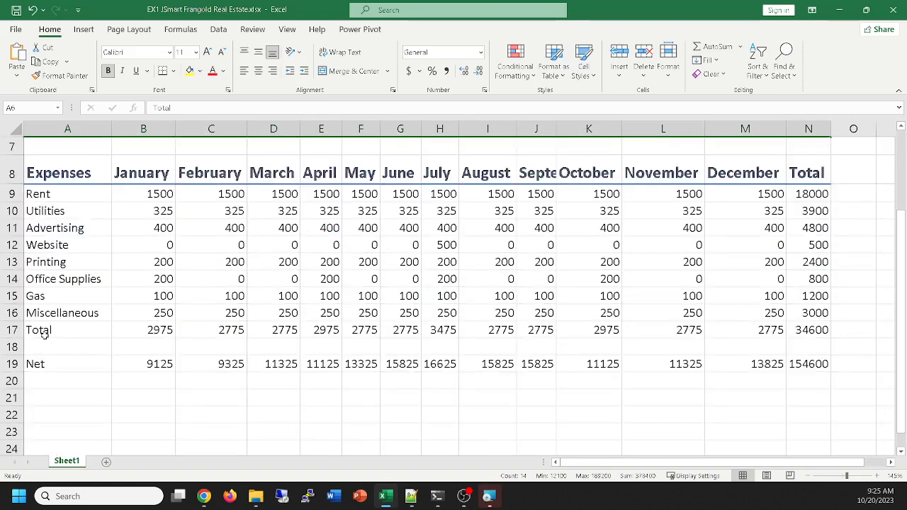
pyautogui.scroll(1, 173, 306)
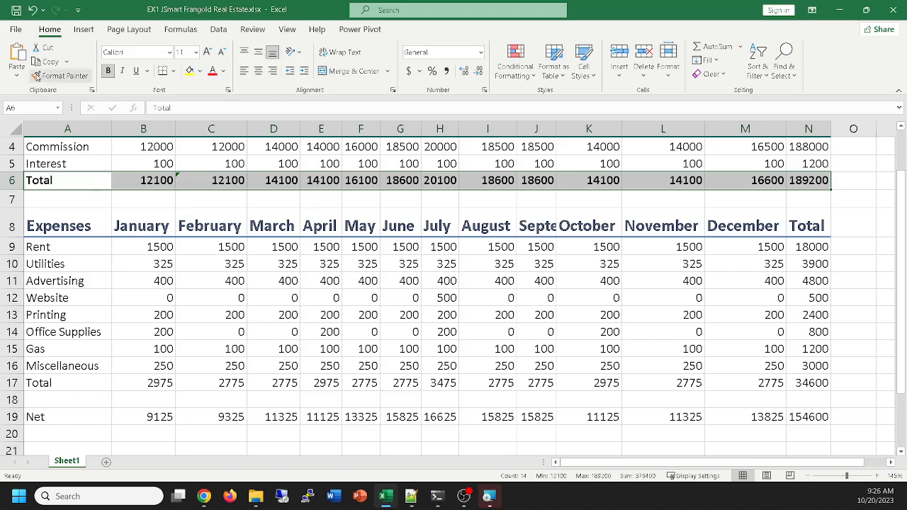
pyautogui.click(37, 77)
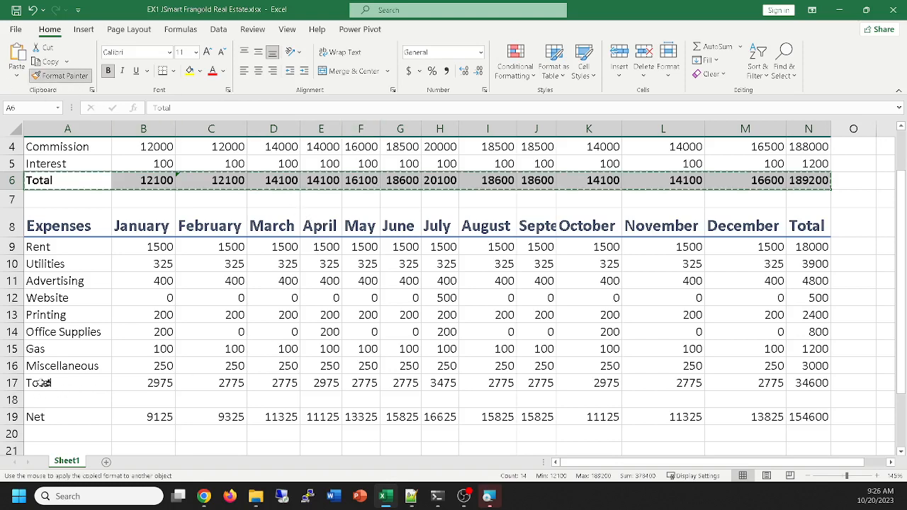
pyautogui.moveTo(45, 382); pyautogui.dragTo(808, 384)
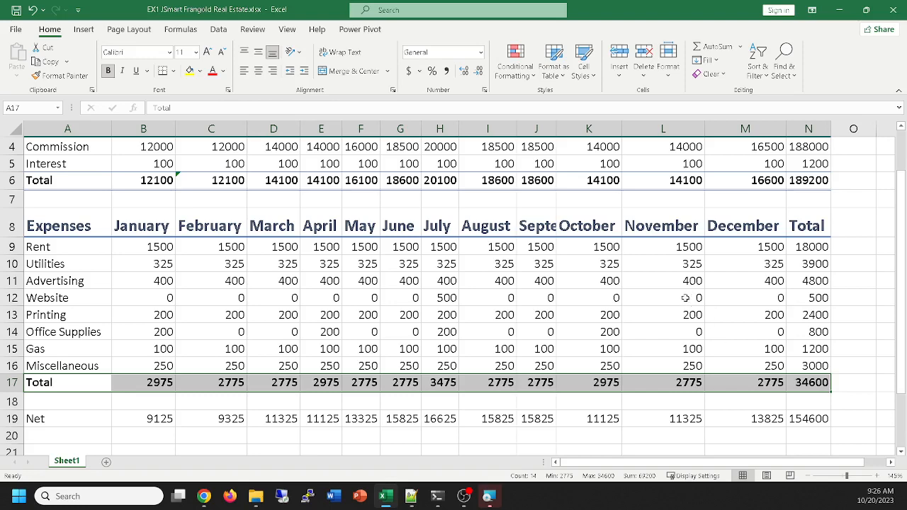
pyautogui.click(867, 310)
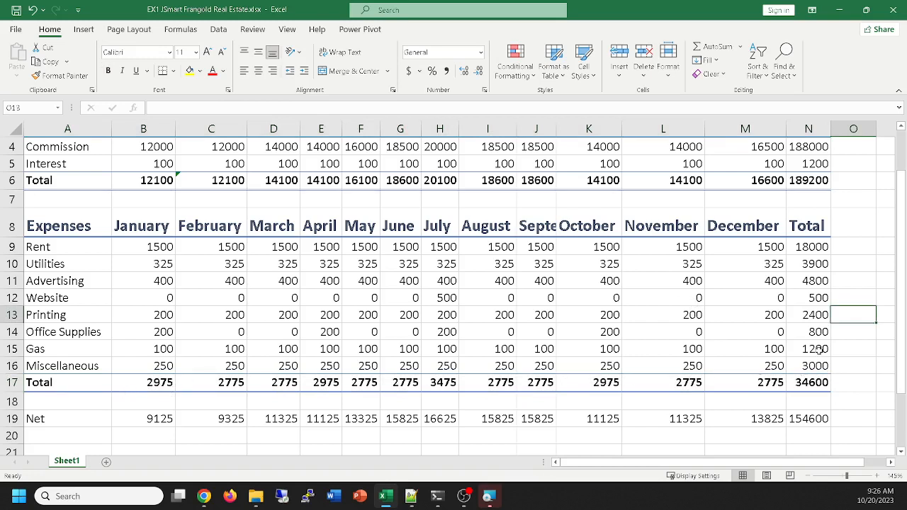
# Apply the Accent6 cell style to the Net row, A19:N19
pyautogui.click(51, 418)
pyautogui.moveTo(51, 419); pyautogui.dragTo(802, 420)
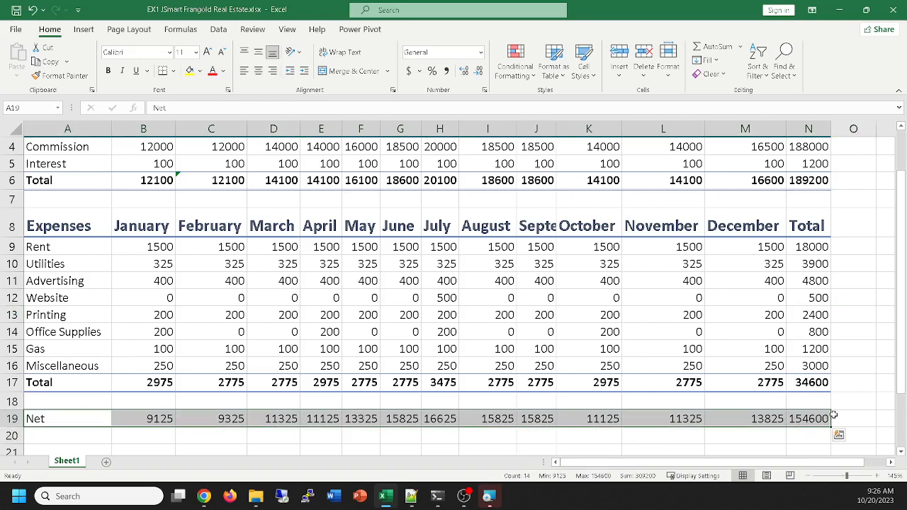
pyautogui.click(589, 78)
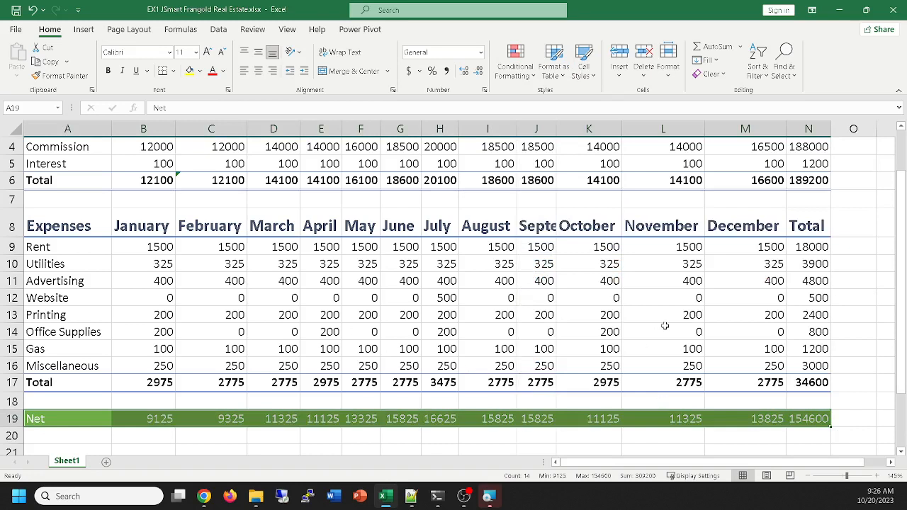
pyautogui.scroll(1, 752, 362)
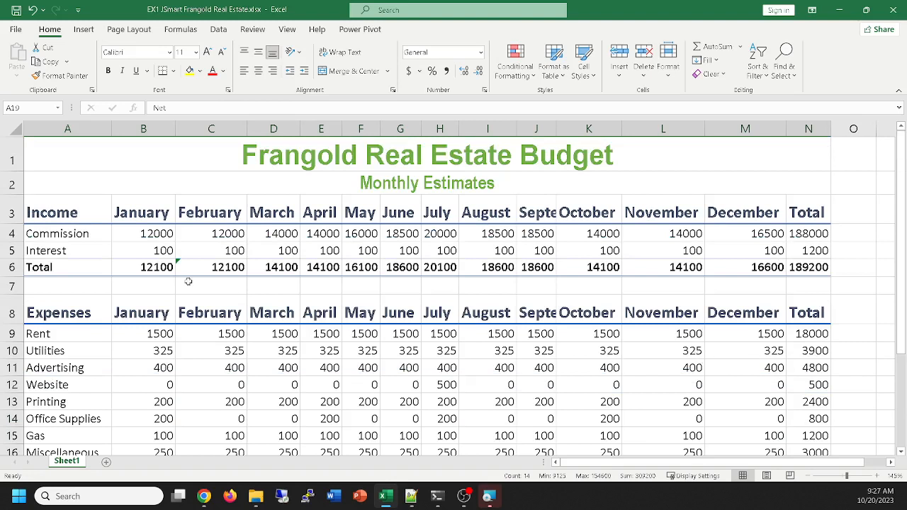
pyautogui.moveTo(44, 229); pyautogui.dragTo(805, 229)
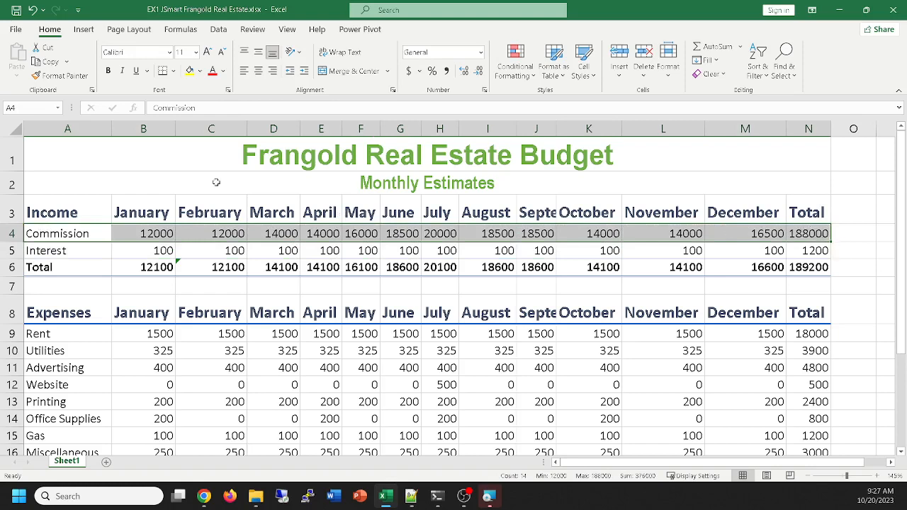
pyautogui.click(160, 176)
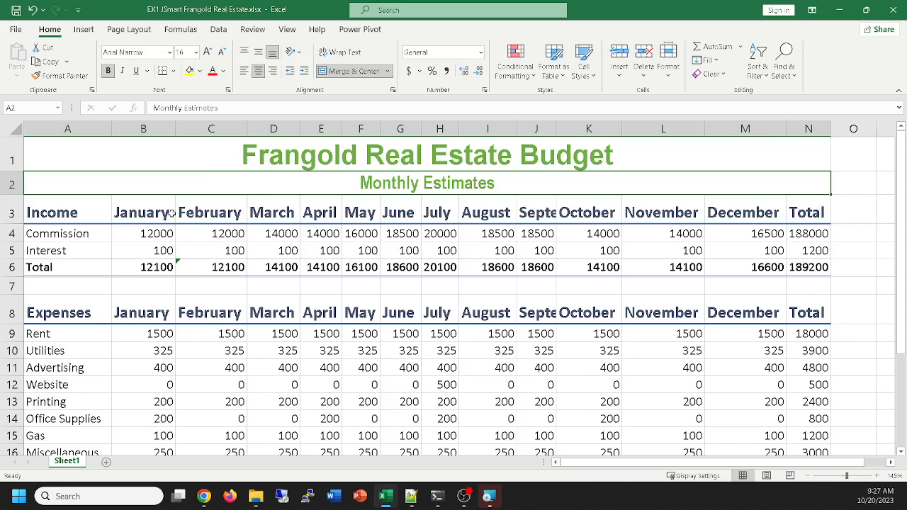
pyautogui.moveTo(58, 237); pyautogui.dragTo(159, 234)
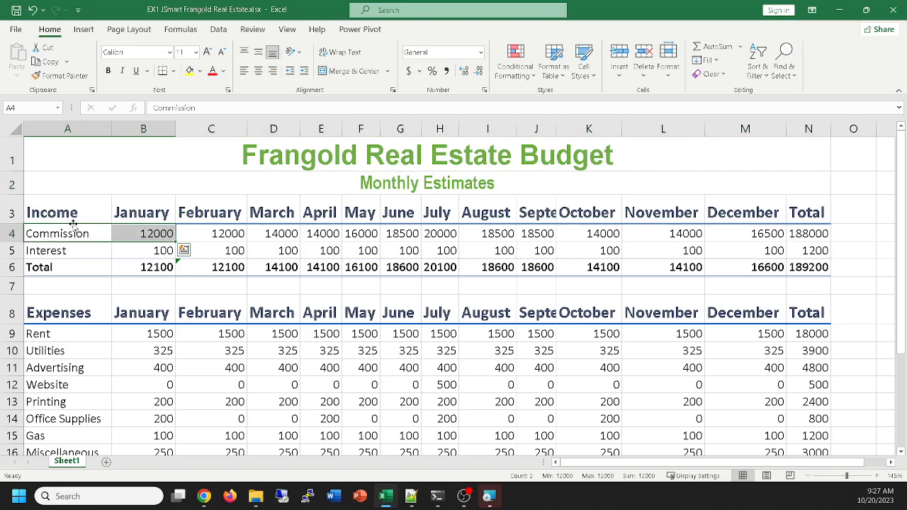
pyautogui.moveTo(73, 224); pyautogui.dragTo(234, 189)
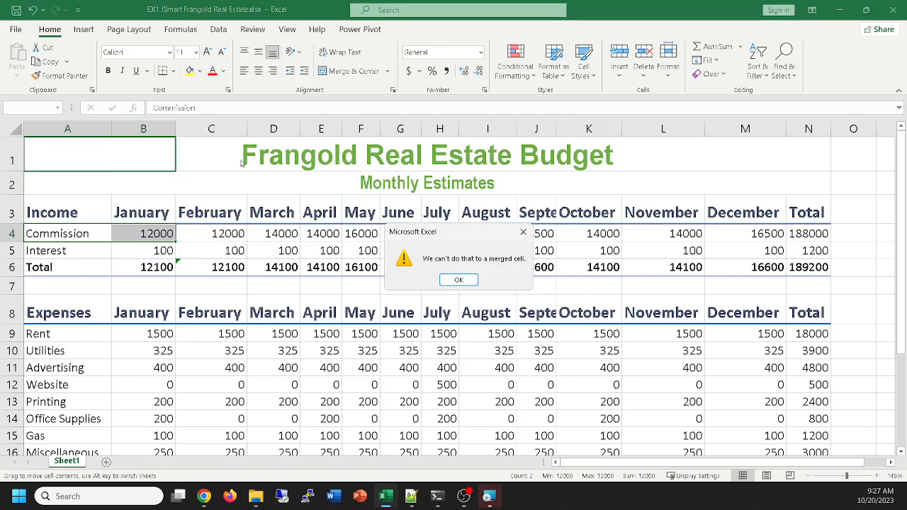
pyautogui.click(452, 277)
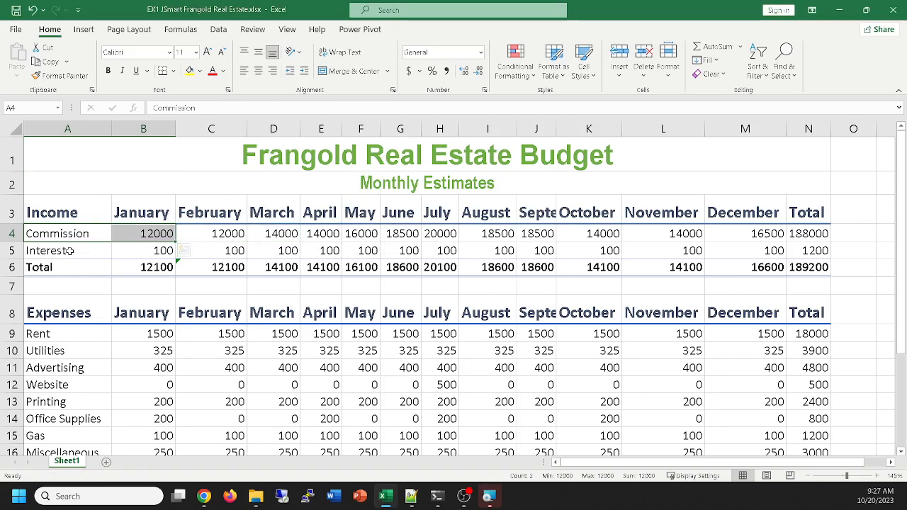
pyautogui.click(108, 257)
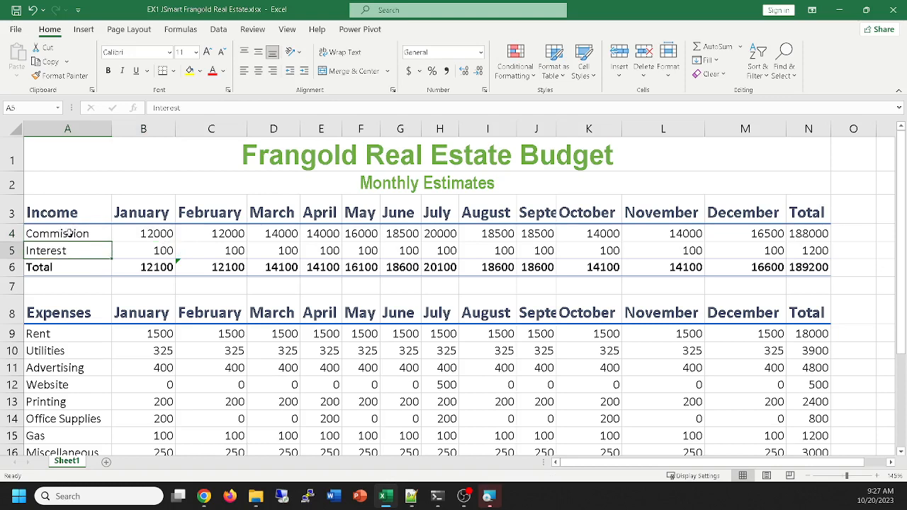
# Fill the Commission row, A4:N4, with Green, Accent 6, Lighter 80%
pyautogui.moveTo(69, 234); pyautogui.dragTo(798, 231)
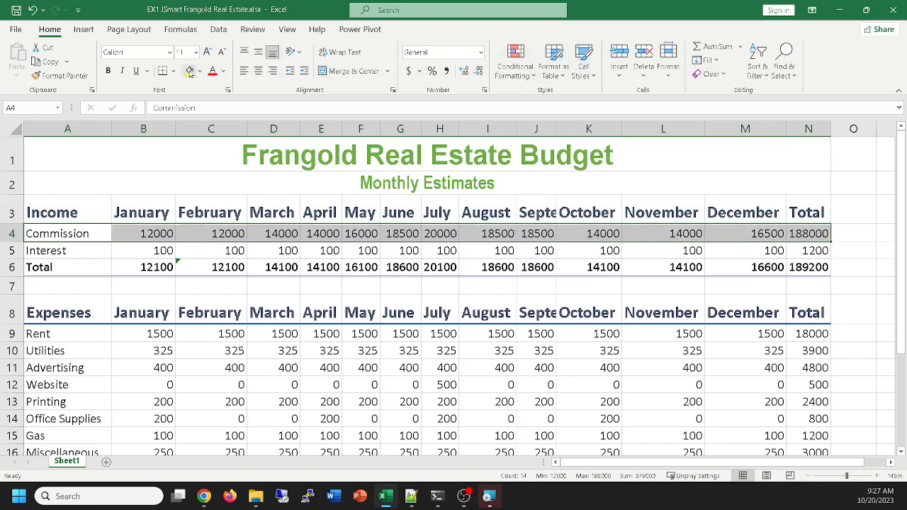
pyautogui.click(201, 73)
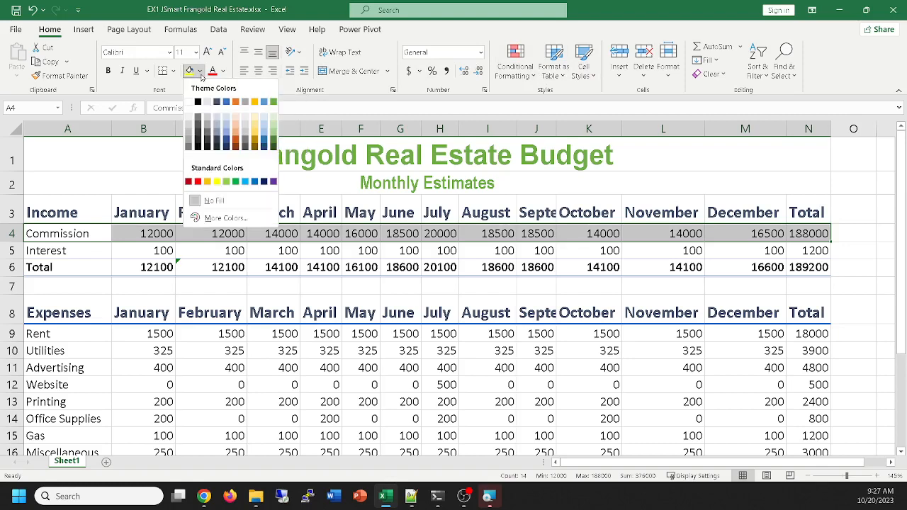
pyautogui.click(274, 119)
# Fill the Interest row, A5:N5, with a darker shade of the Commission row's Accent 6 green and deselect the row
pyautogui.click(55, 252)
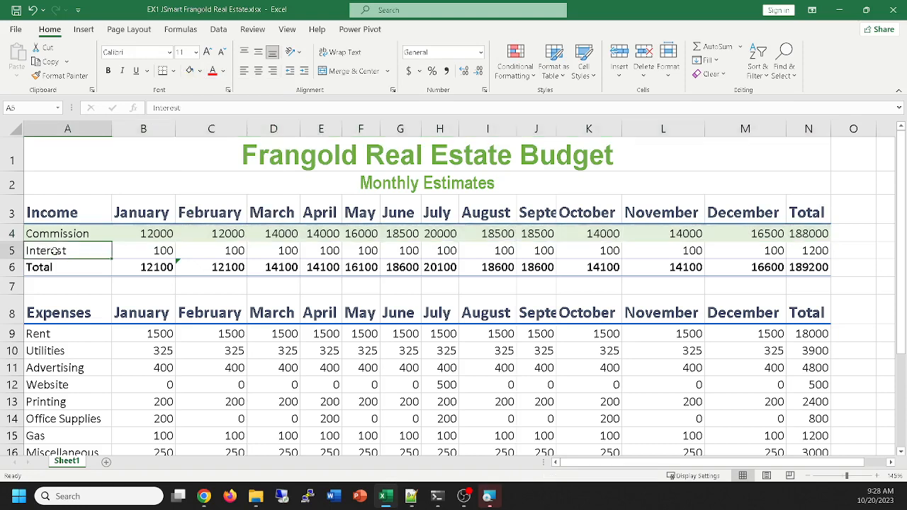
pyautogui.moveTo(55, 252); pyautogui.dragTo(799, 254)
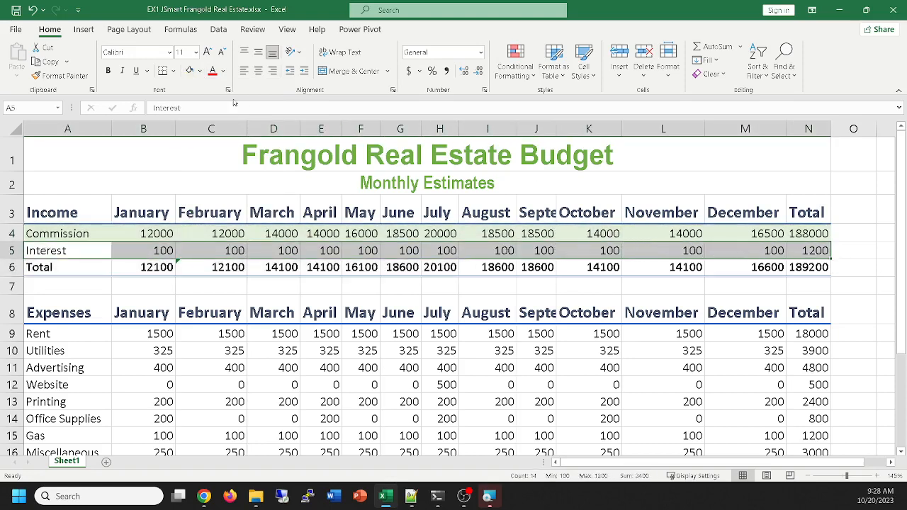
pyautogui.click(200, 71)
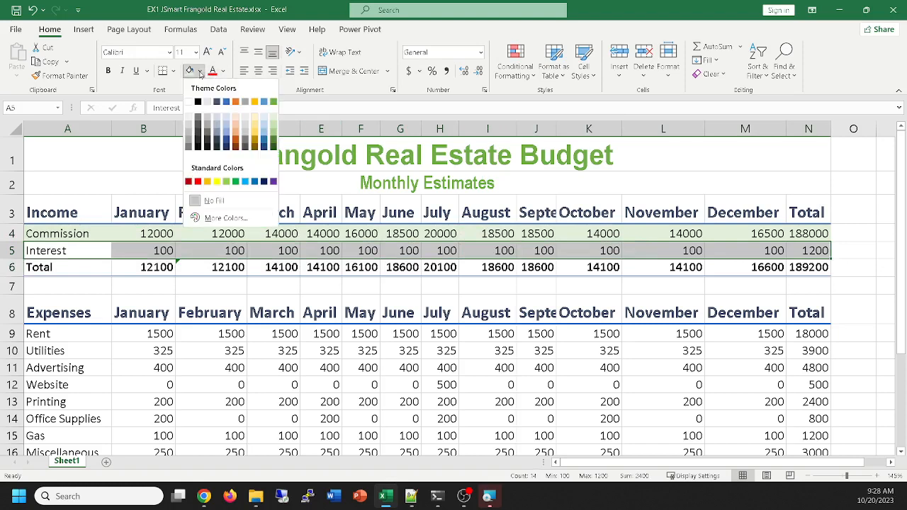
pyautogui.click(274, 134)
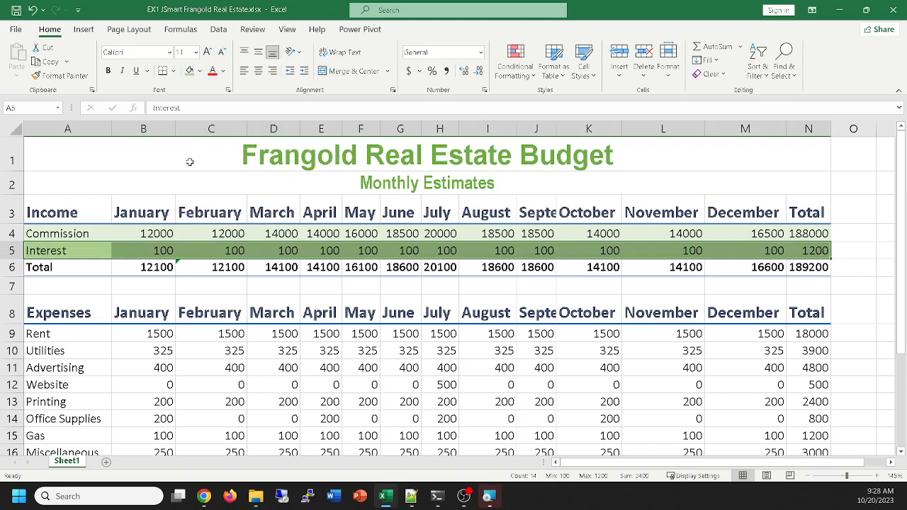
pyautogui.scroll(-1, 190, 161)
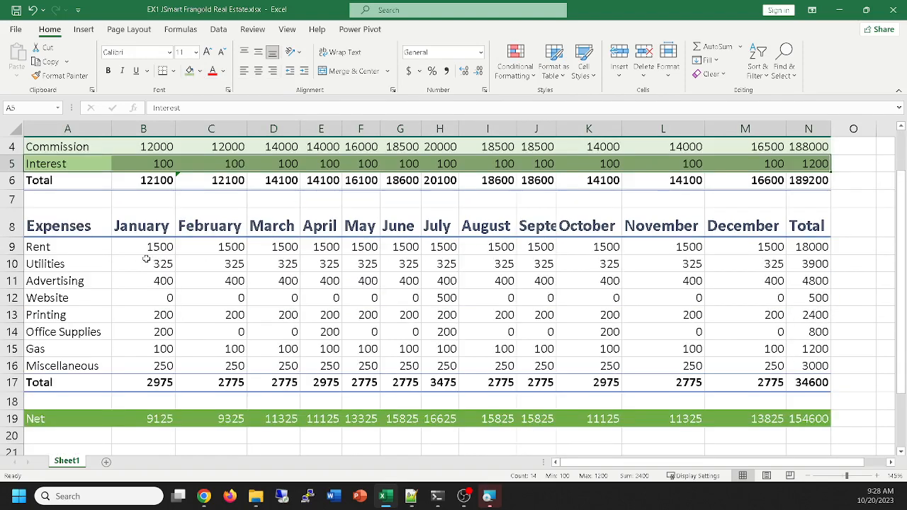
pyautogui.scroll(1, 151, 264)
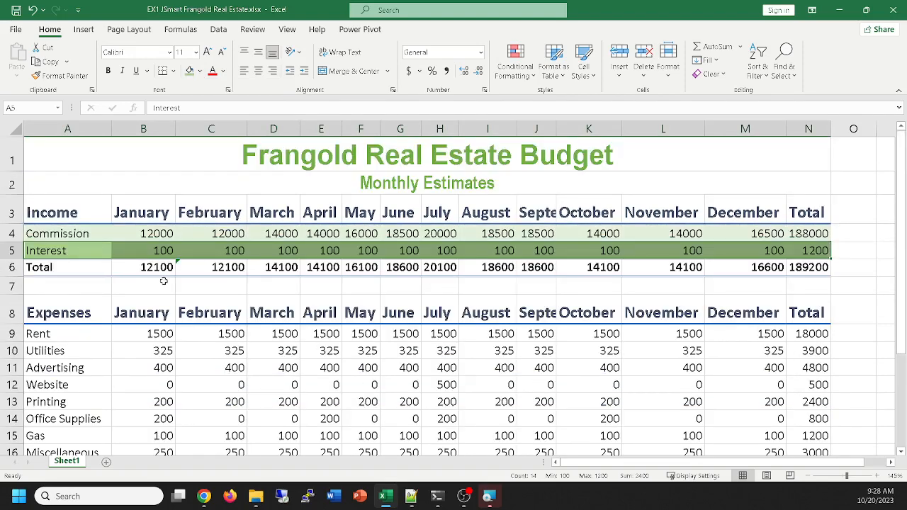
pyautogui.click(856, 227)
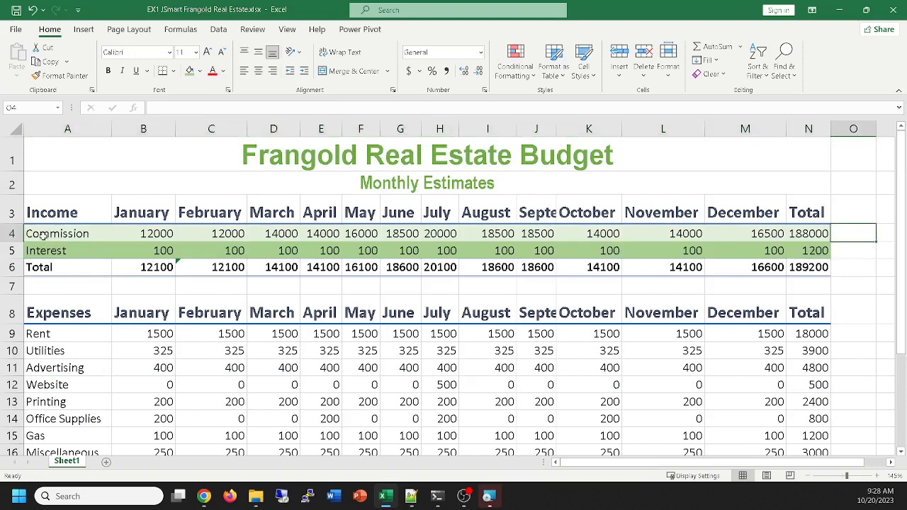
# Copy the two-tone fill of the income rows A4:N5 to the expense rows A9:N16 with Format Painter and deselect them
pyautogui.moveTo(46, 240); pyautogui.dragTo(801, 252)
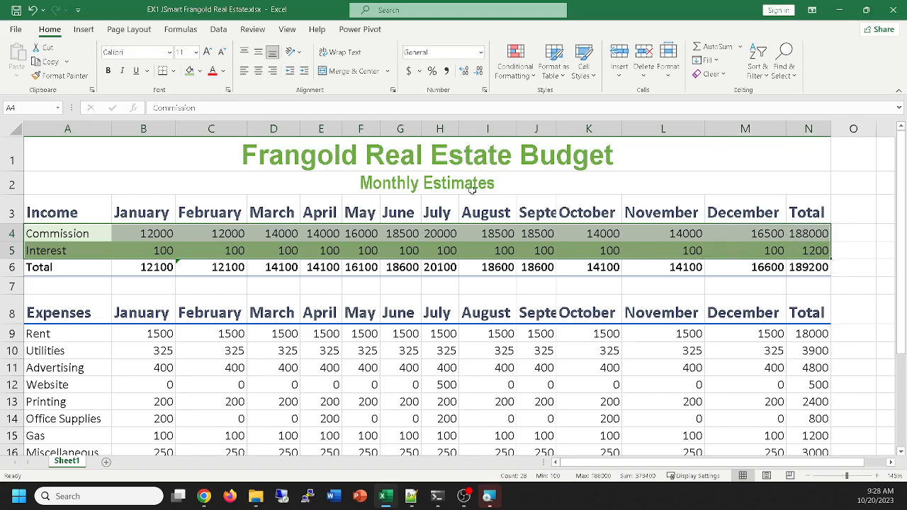
pyautogui.click(62, 78)
pyautogui.scroll(-1, 197, 305)
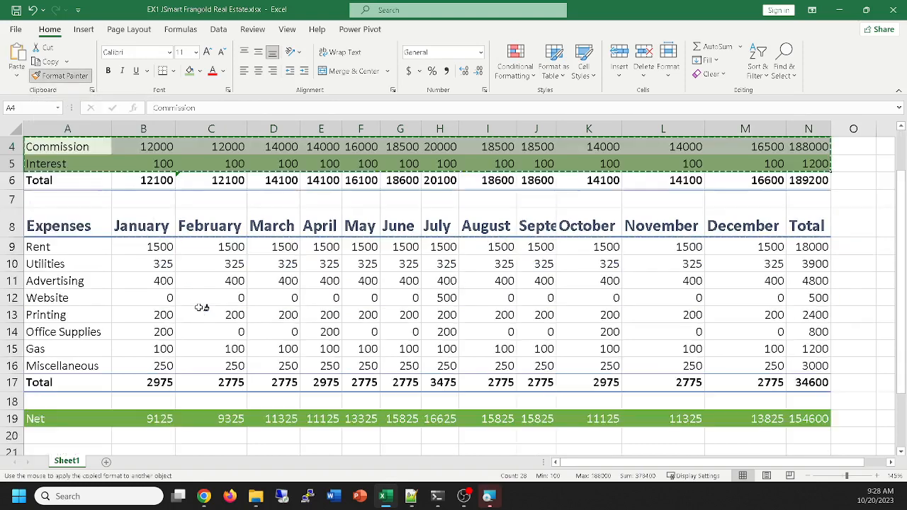
pyautogui.moveTo(62, 246)
pyautogui.mouseDown()
pyautogui.moveTo(602, 319)
pyautogui.moveTo(779, 351)
pyautogui.moveTo(810, 367)
pyautogui.mouseUp()
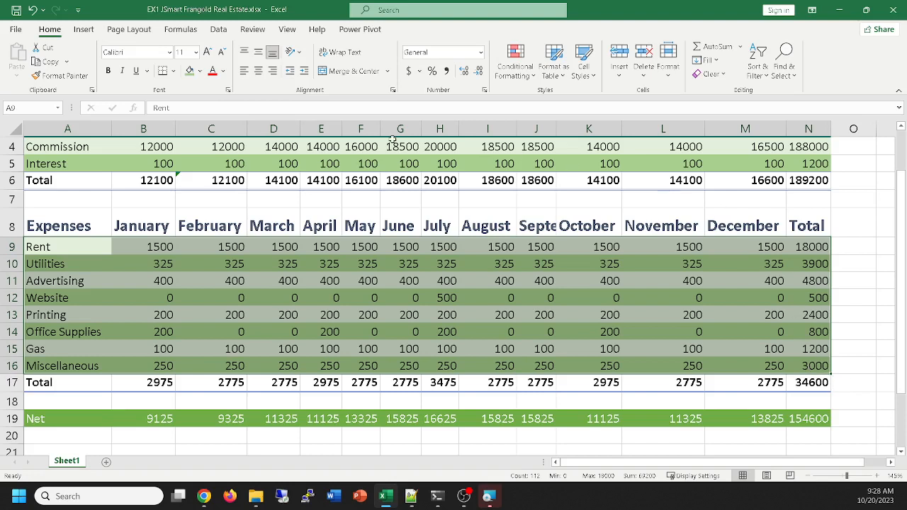
pyautogui.click(846, 199)
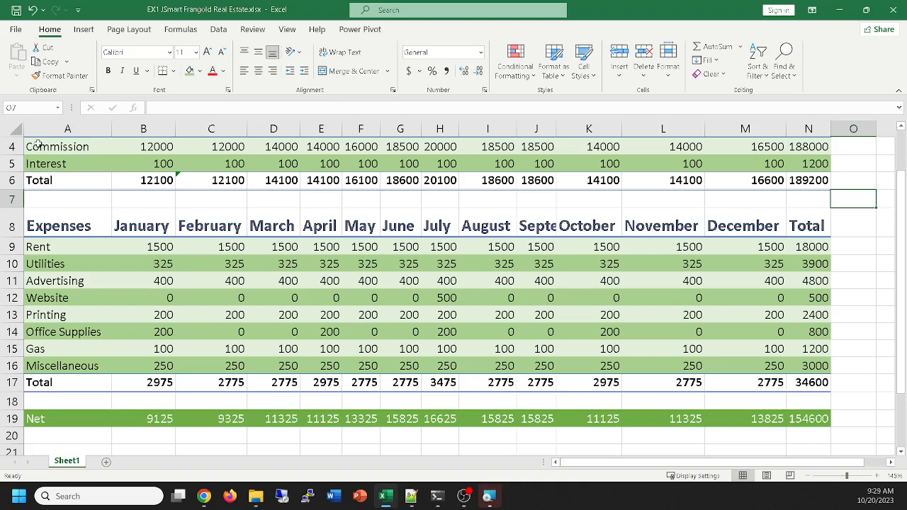
# Undo the expense-row formatting and reapply it to A9:N16 with Format Painter, using only the label cells A4:A5 as source
pyautogui.click(33, 10)
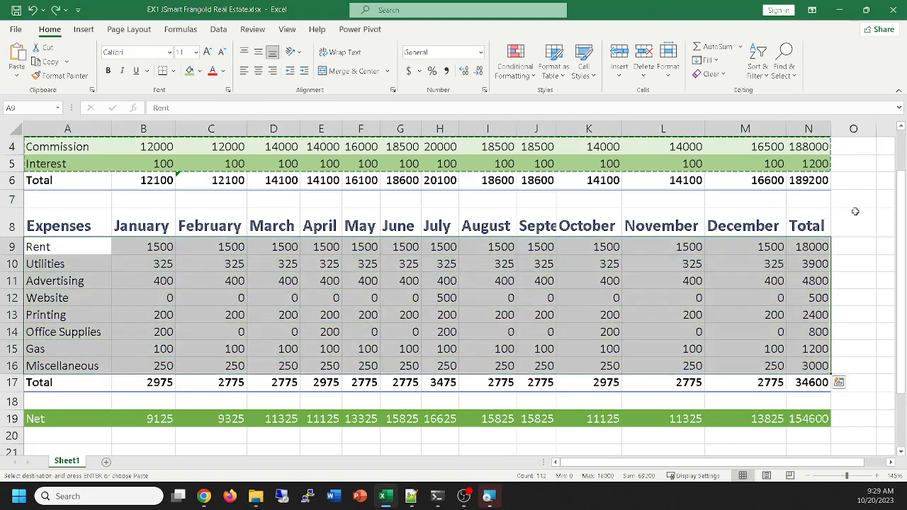
pyautogui.click(856, 221)
pyautogui.click(79, 144)
pyautogui.moveTo(79, 144)
pyautogui.mouseDown()
pyautogui.moveTo(626, 164)
pyautogui.moveTo(83, 162)
pyautogui.mouseUp()
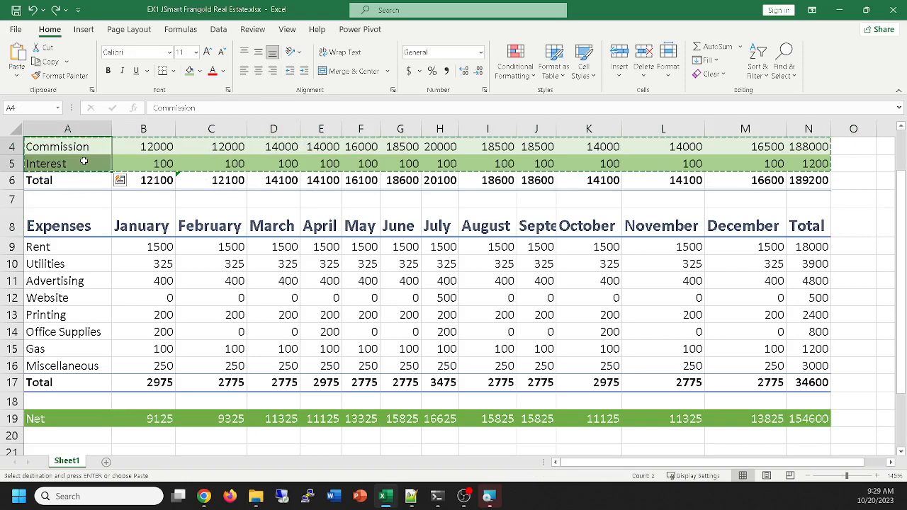
pyautogui.click(62, 77)
pyautogui.moveTo(66, 247)
pyautogui.mouseDown()
pyautogui.moveTo(572, 299)
pyautogui.moveTo(815, 364)
pyautogui.mouseUp()
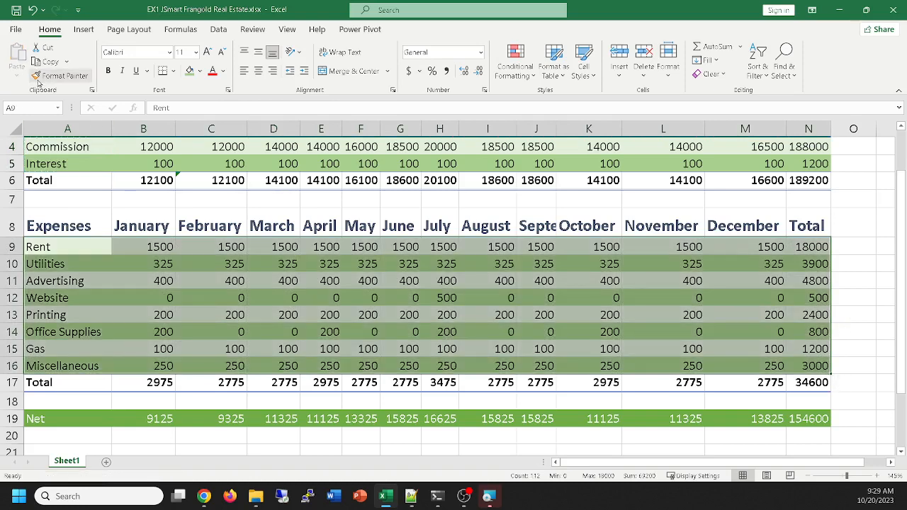
pyautogui.click(854, 222)
# Undo the Format Painter fill on the expense rows A9:N16 and clear the remaining copy outline around A4:A5
pyautogui.hotkey('ctrl', 'z')
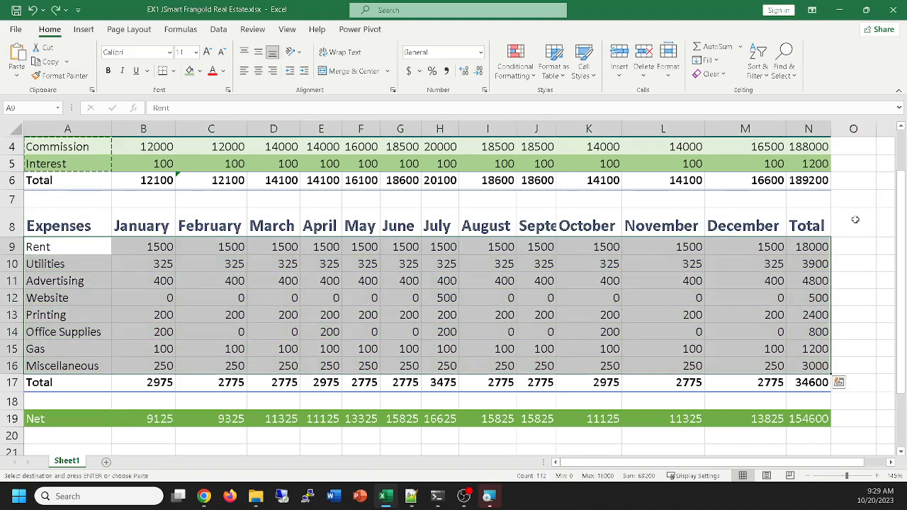
pyautogui.click(873, 248)
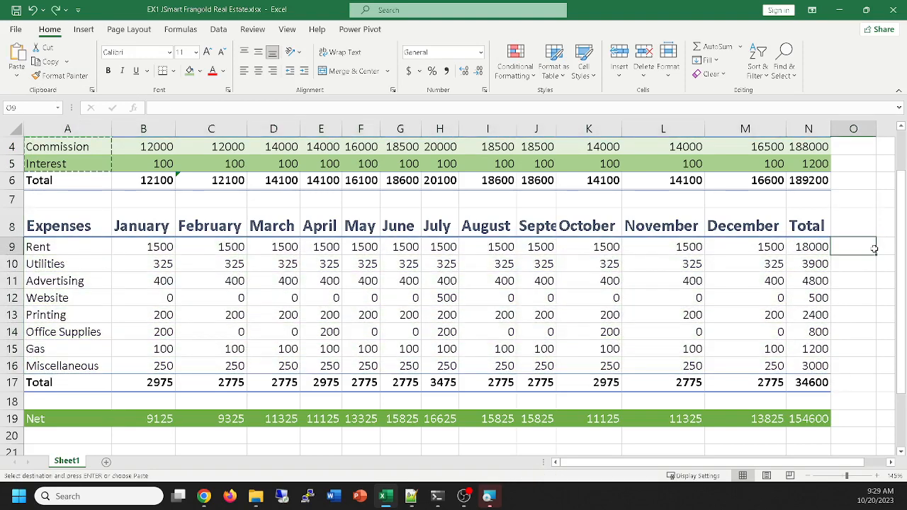
pyautogui.click(707, 201)
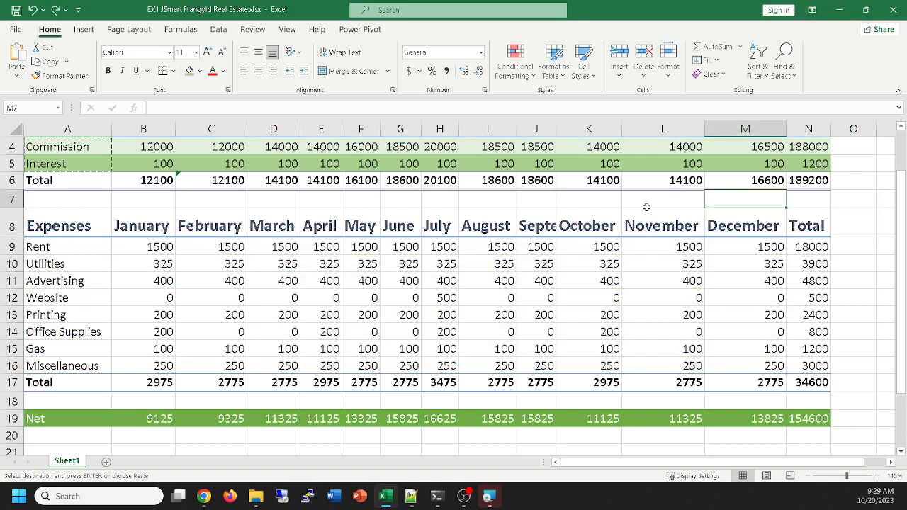
pyautogui.press('Escape')
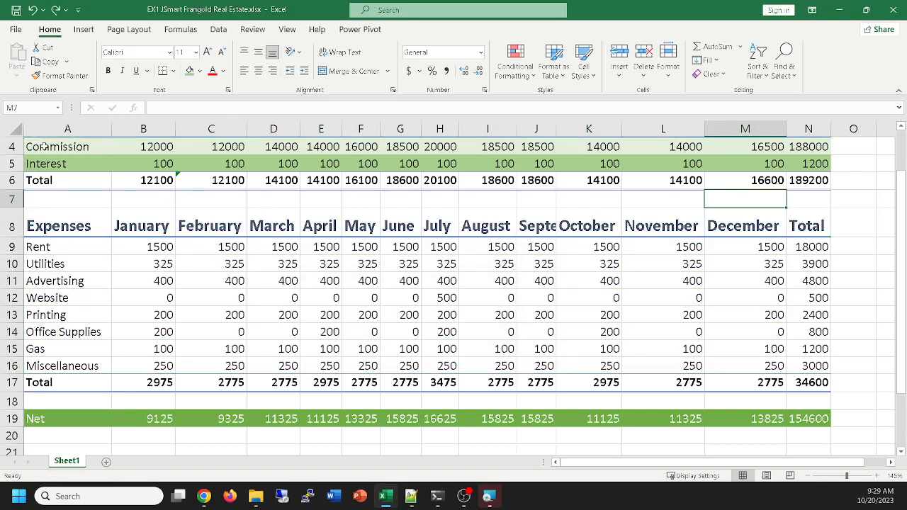
# Copy A4:A5 and paste only its formats onto the expense rows A9:N16 with Paste Special, and deselect the range
pyautogui.moveTo(44, 146); pyautogui.dragTo(62, 164)
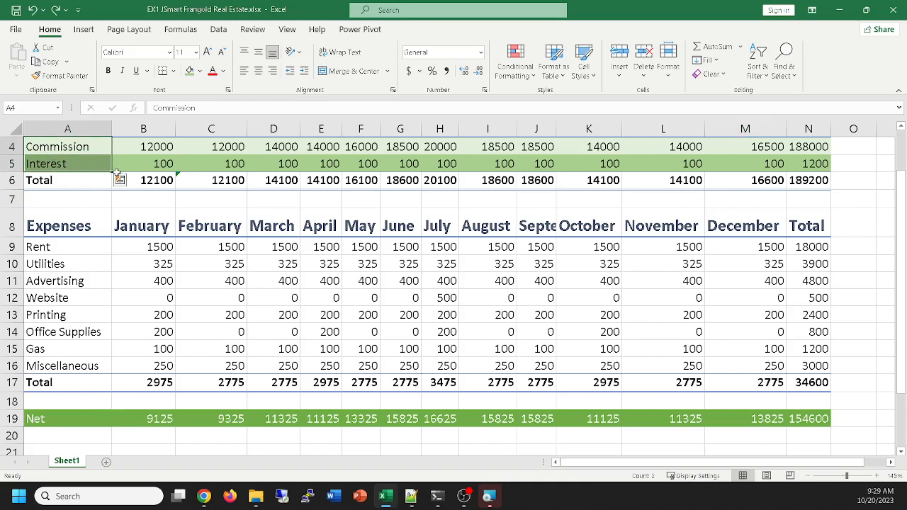
pyautogui.hotkey('ctrl', 'c')
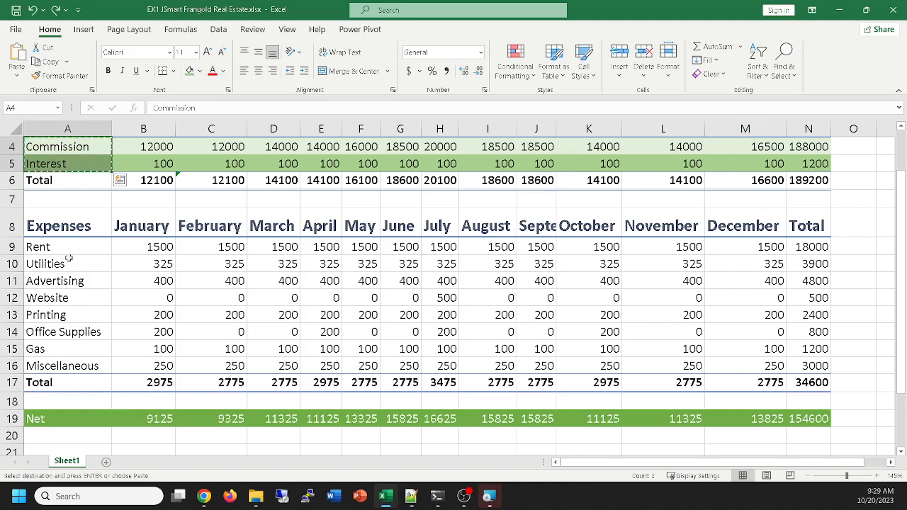
pyautogui.moveTo(59, 246); pyautogui.dragTo(803, 366)
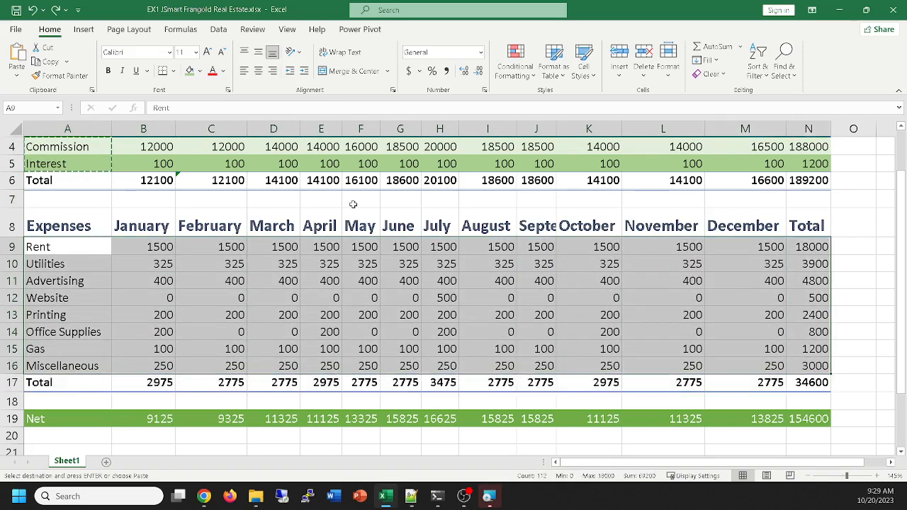
pyautogui.click(17, 74)
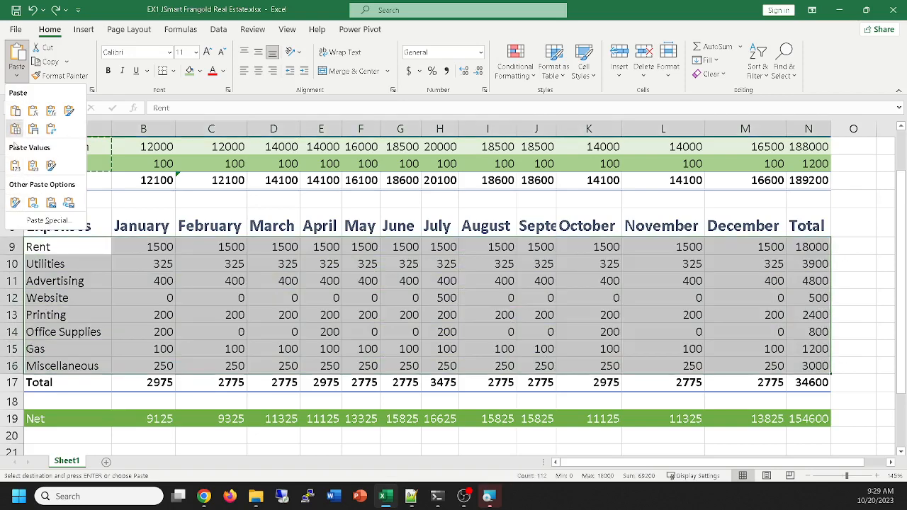
pyautogui.click(44, 222)
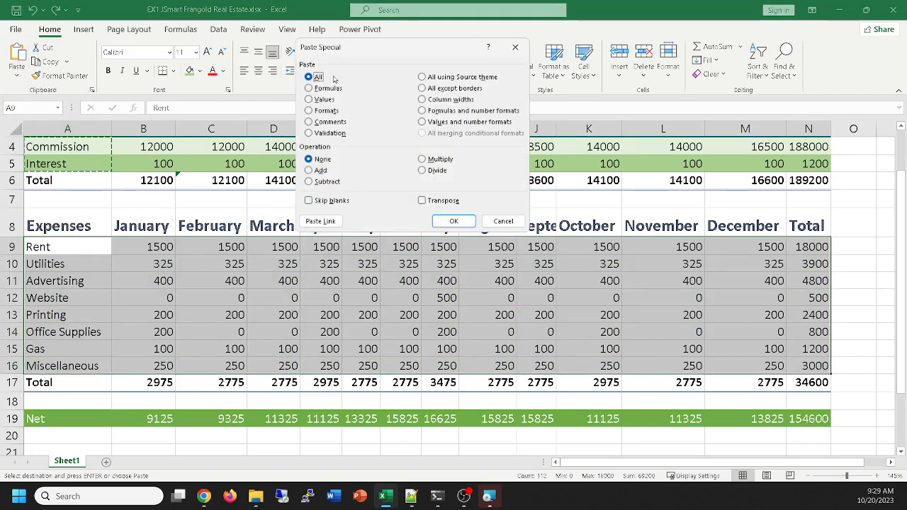
pyautogui.click(308, 112)
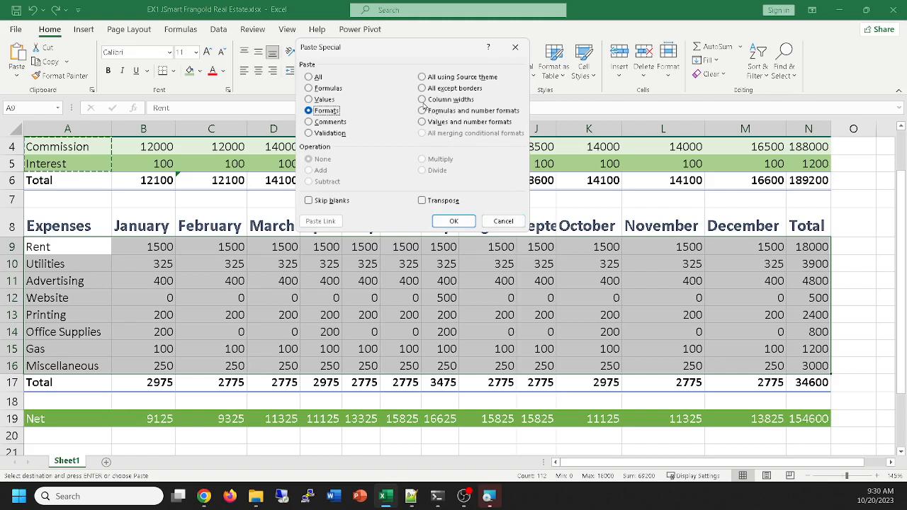
pyautogui.click(453, 221)
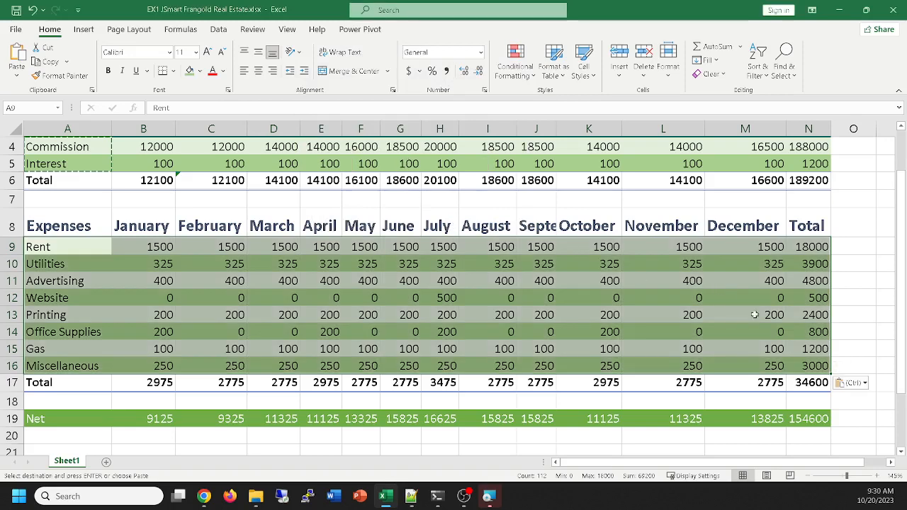
pyautogui.click(862, 311)
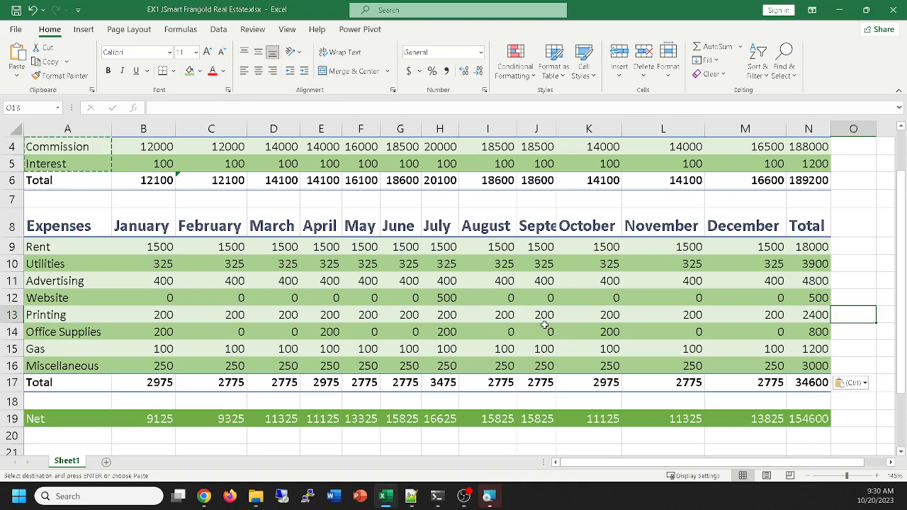
pyautogui.click(559, 73)
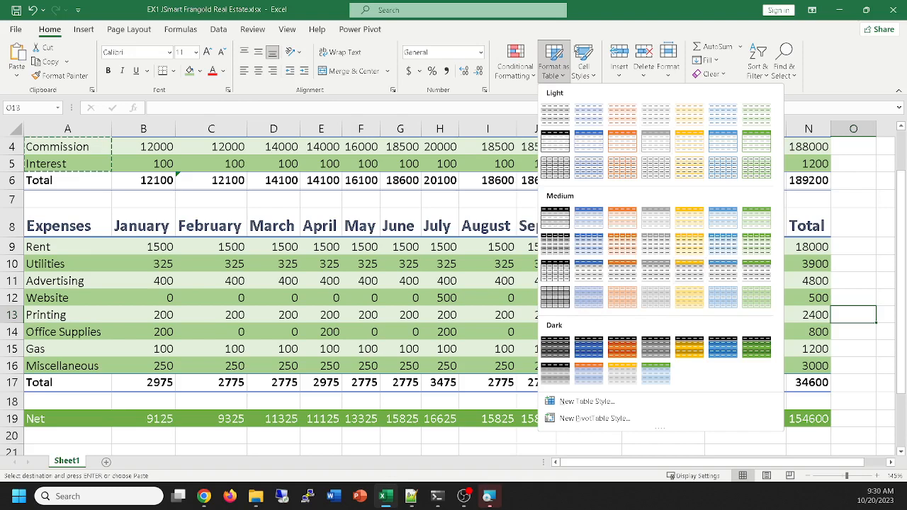
pyautogui.click(569, 32)
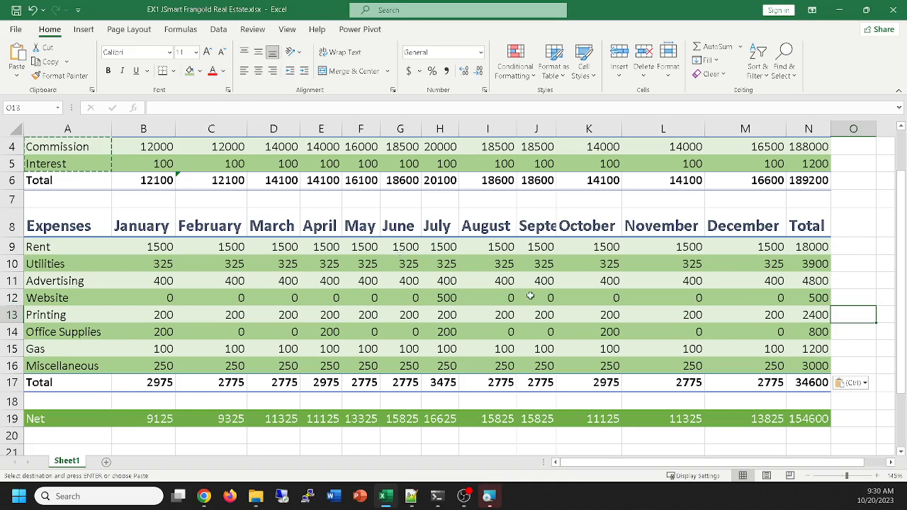
pyautogui.click(668, 214)
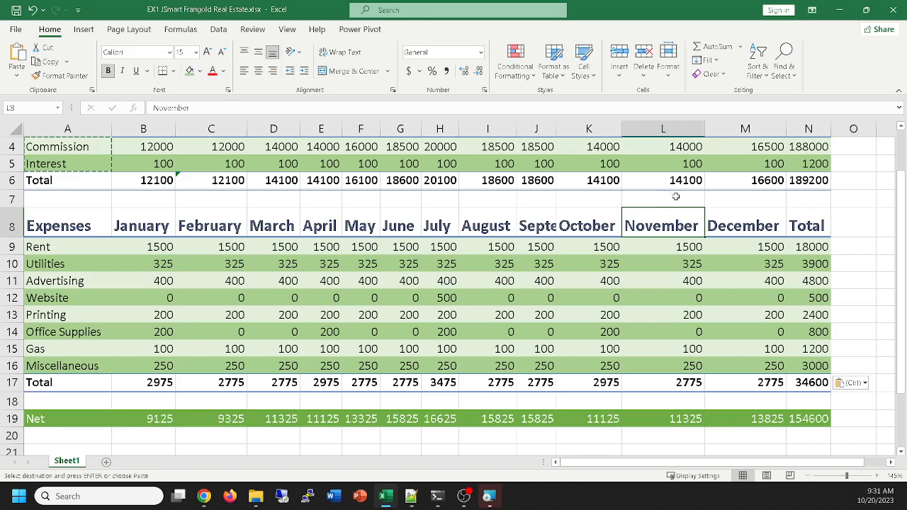
pyautogui.scroll(1, 676, 196)
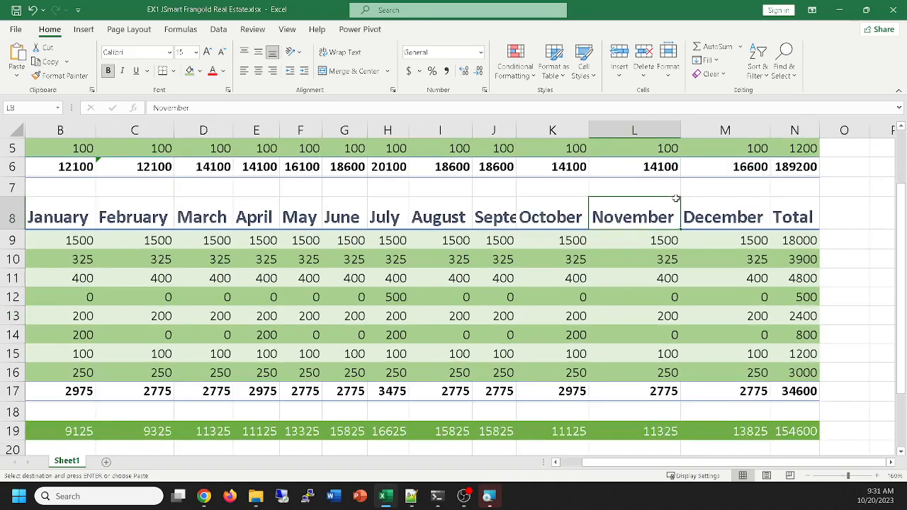
pyautogui.scroll(-3, 676, 196)
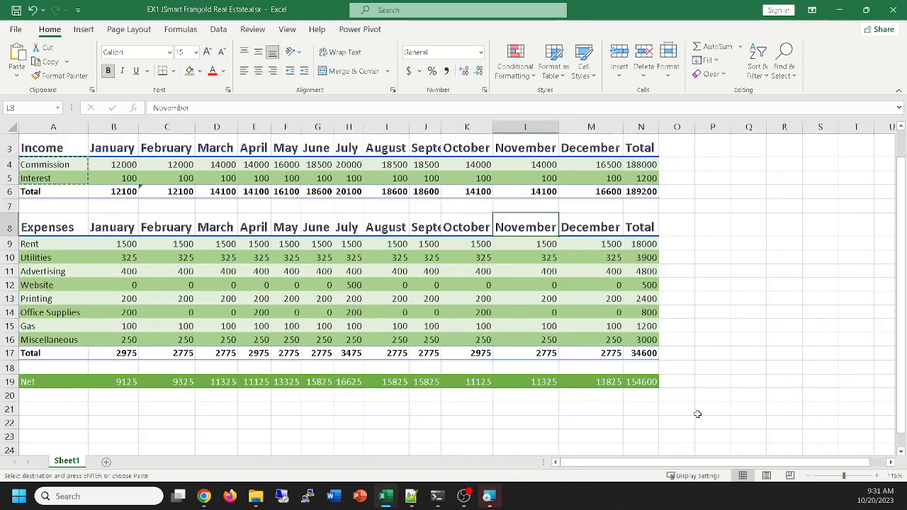
pyautogui.scroll(1, 705, 381)
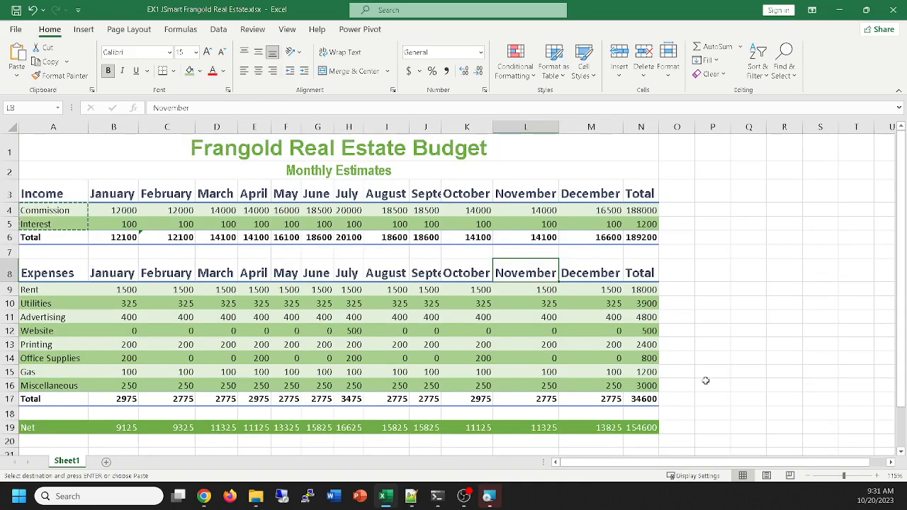
pyautogui.scroll(2, 707, 381)
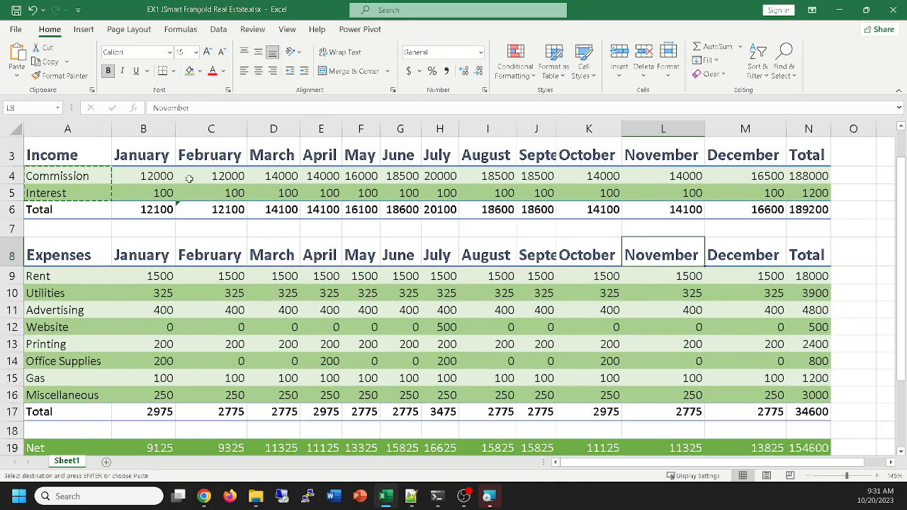
# Apply the Accounting number format in dollars to the commission values B4:N4
pyautogui.click(156, 179)
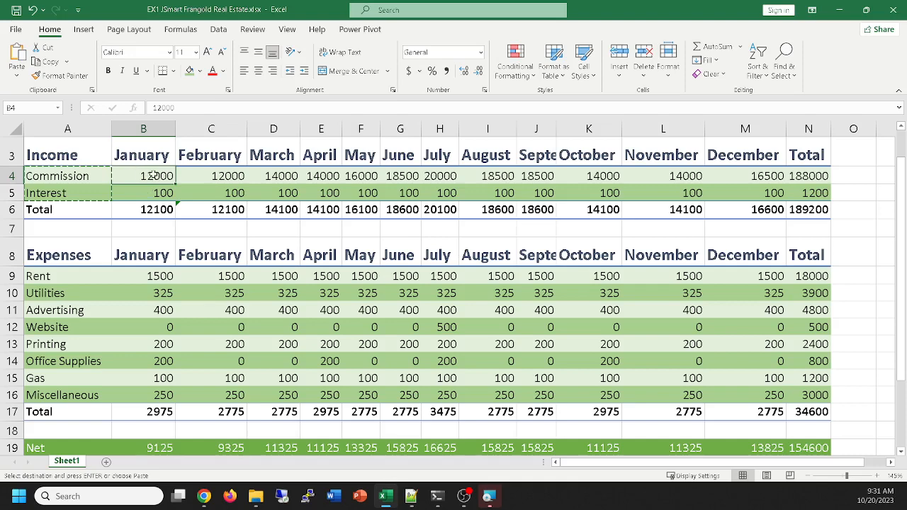
pyautogui.moveTo(168, 174); pyautogui.dragTo(812, 175)
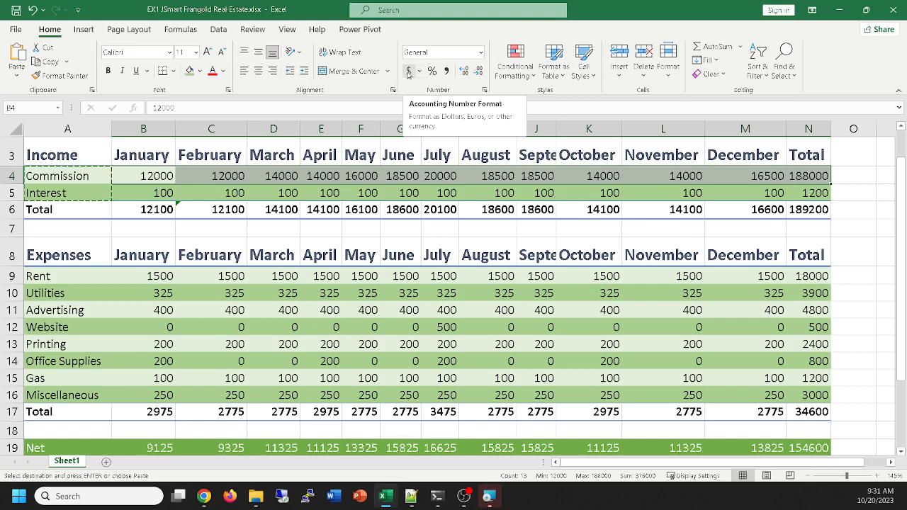
pyautogui.click(408, 71)
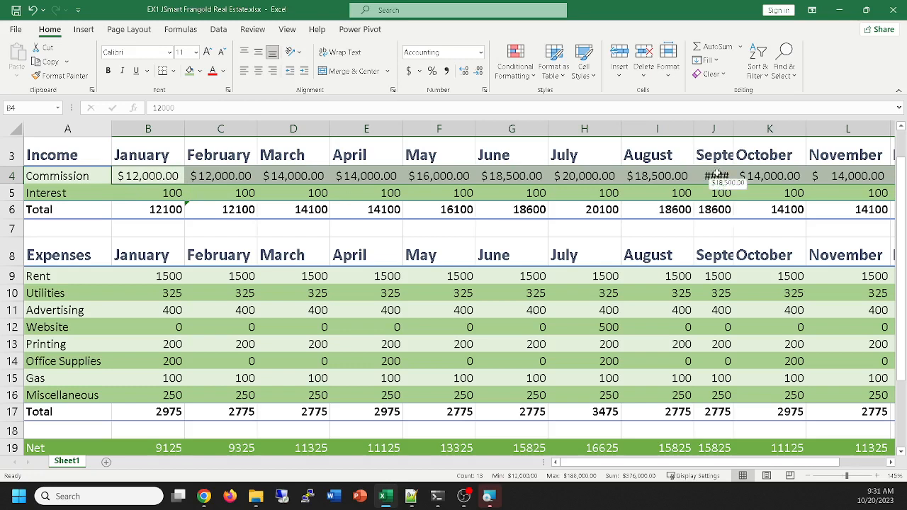
# Fit the September column J to its contents, retry it from a narrower width, and widen the August column I and restore its width
pyautogui.doubleClick(733, 128)
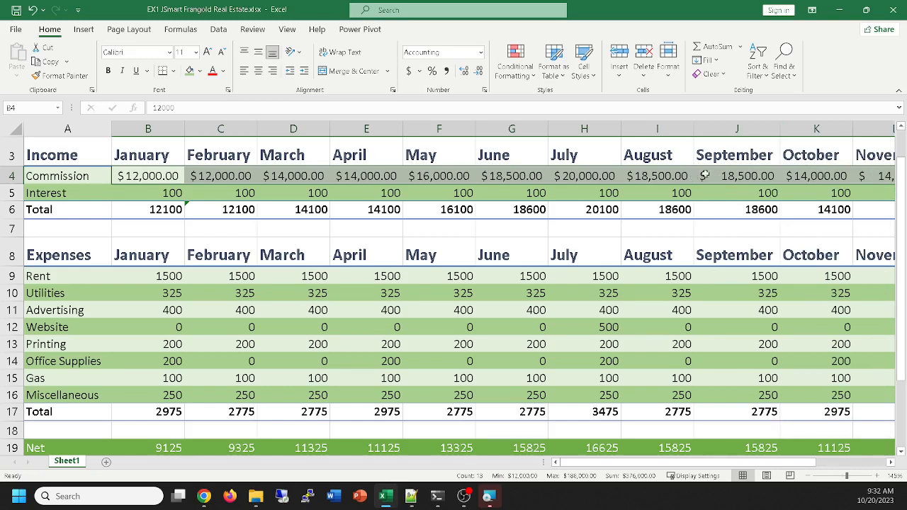
pyautogui.moveTo(779, 131); pyautogui.dragTo(742, 140)
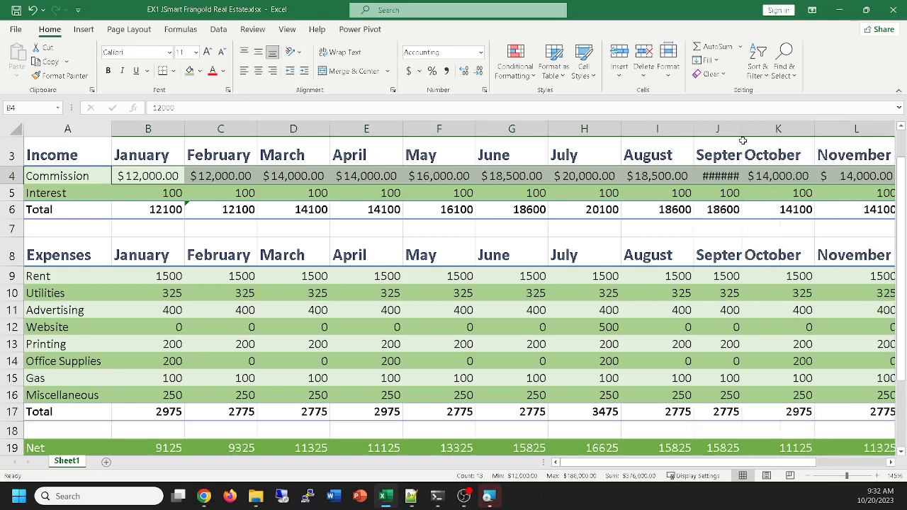
pyautogui.doubleClick(742, 129)
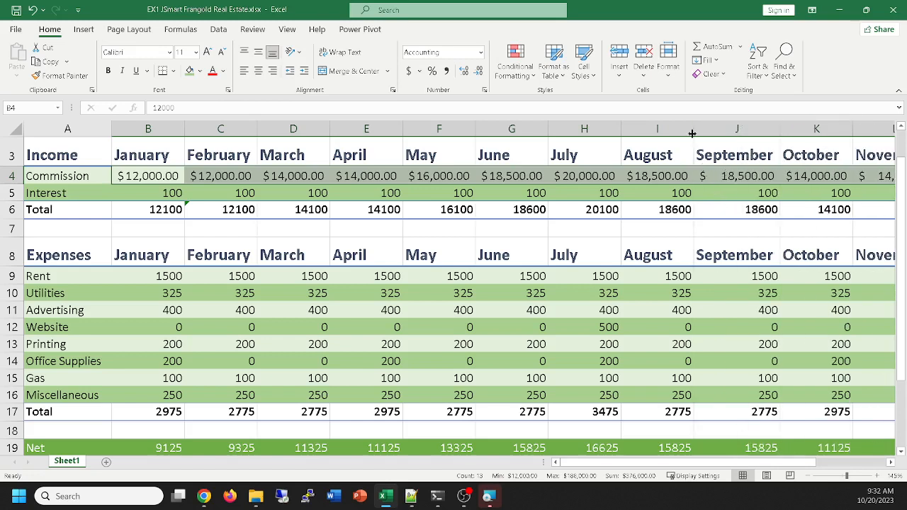
pyautogui.moveTo(693, 129); pyautogui.dragTo(722, 129)
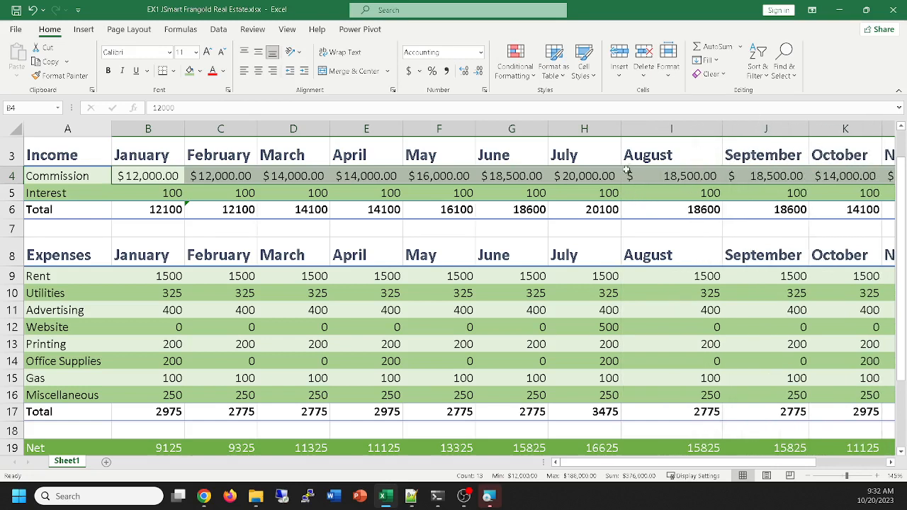
pyautogui.moveTo(721, 129); pyautogui.dragTo(692, 128)
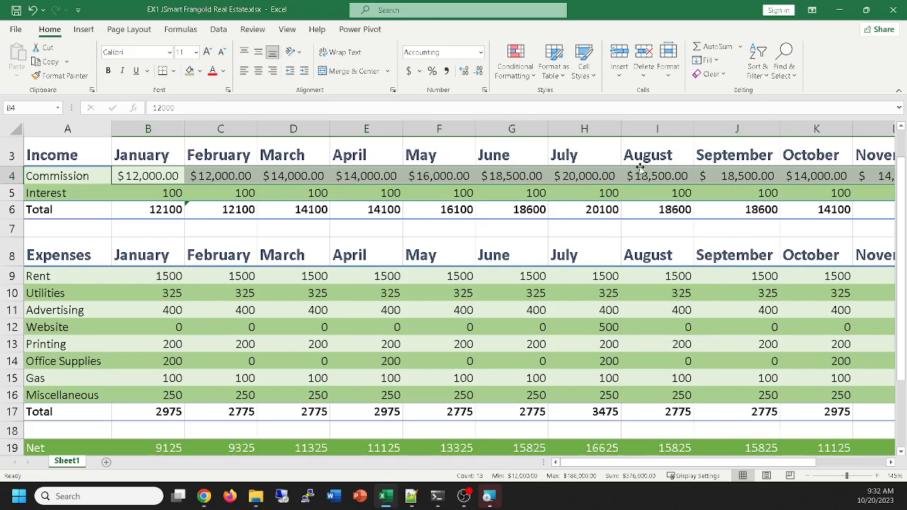
# Try the Accounting number format on the entire income and expense blocks, undo both changes, and deselect the range
pyautogui.moveTo(148, 191); pyautogui.dragTo(779, 210)
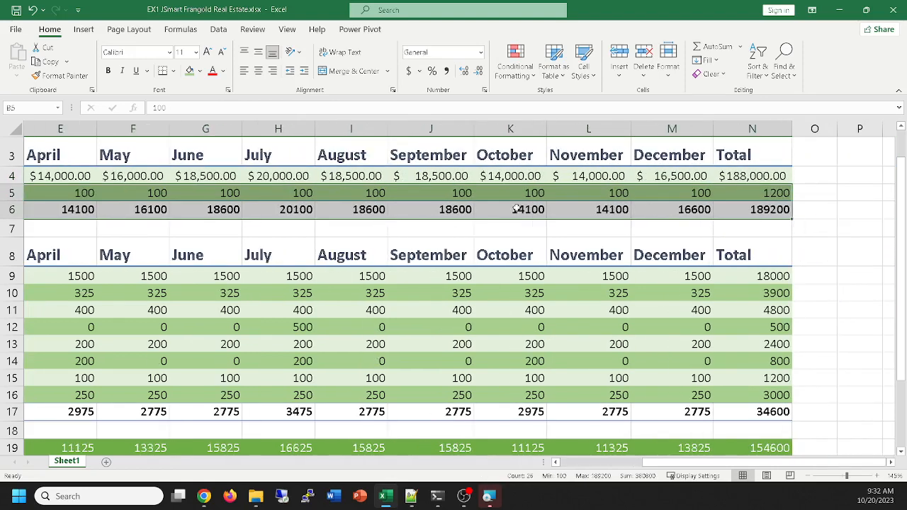
pyautogui.hotkey('ctrl', 'a')
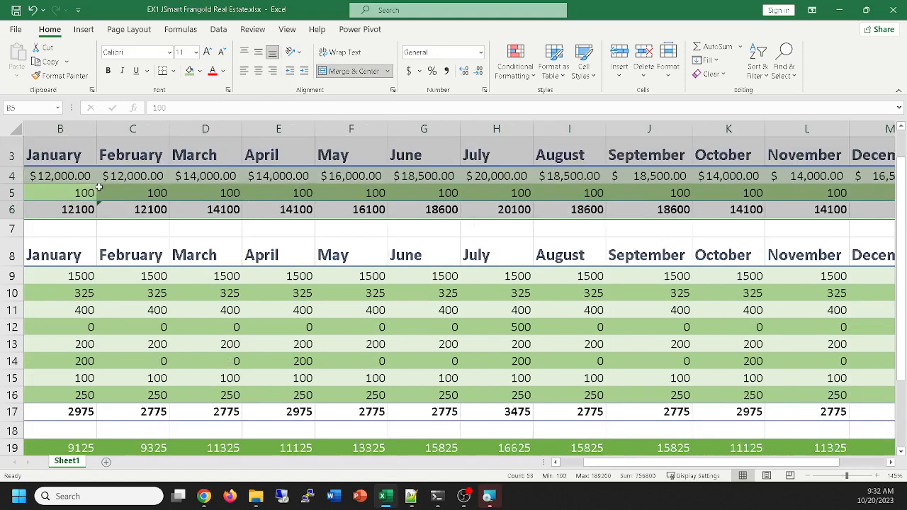
pyautogui.click(408, 70)
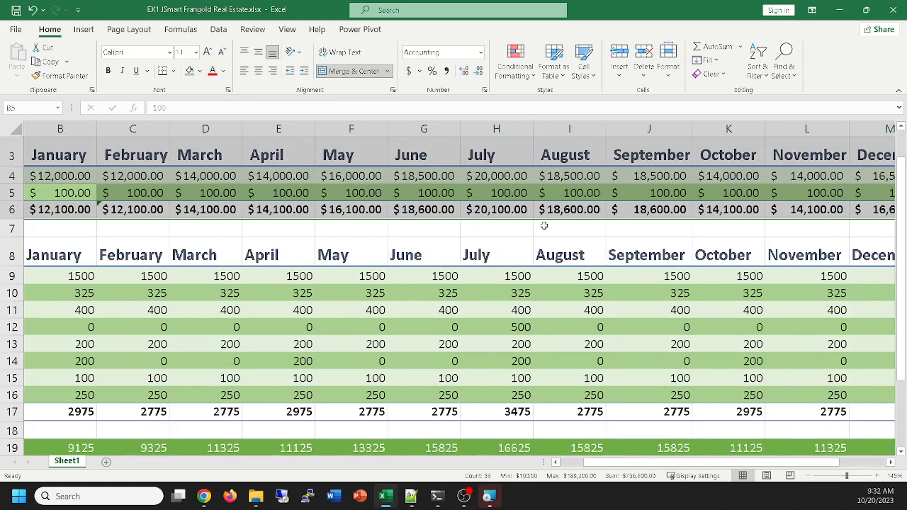
pyautogui.click(462, 242)
pyautogui.hotkey('ctrl', 'a')
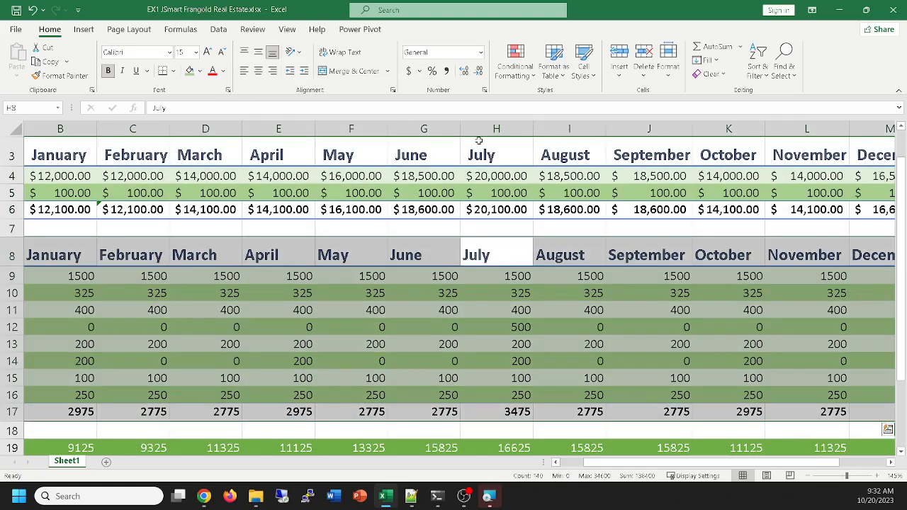
pyautogui.click(410, 72)
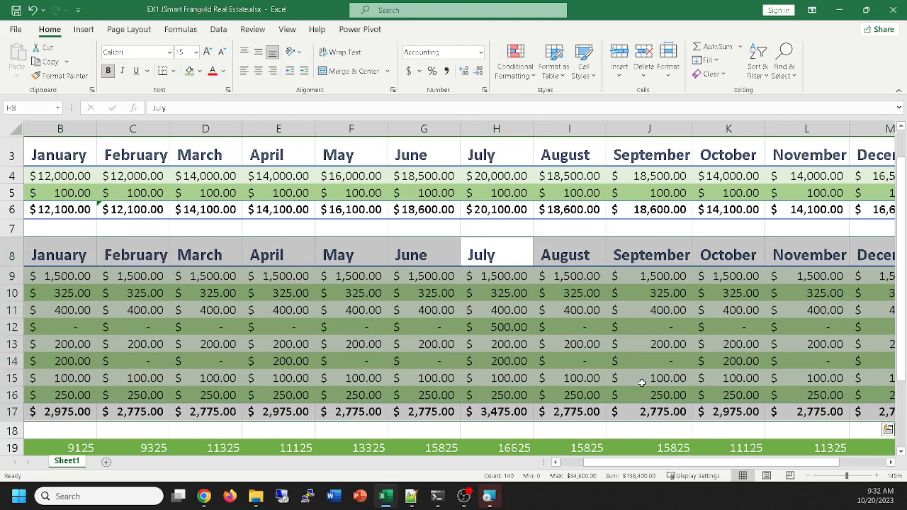
pyautogui.hotkey('ctrl', 'z')
pyautogui.hotkey('ctrl', 'z')
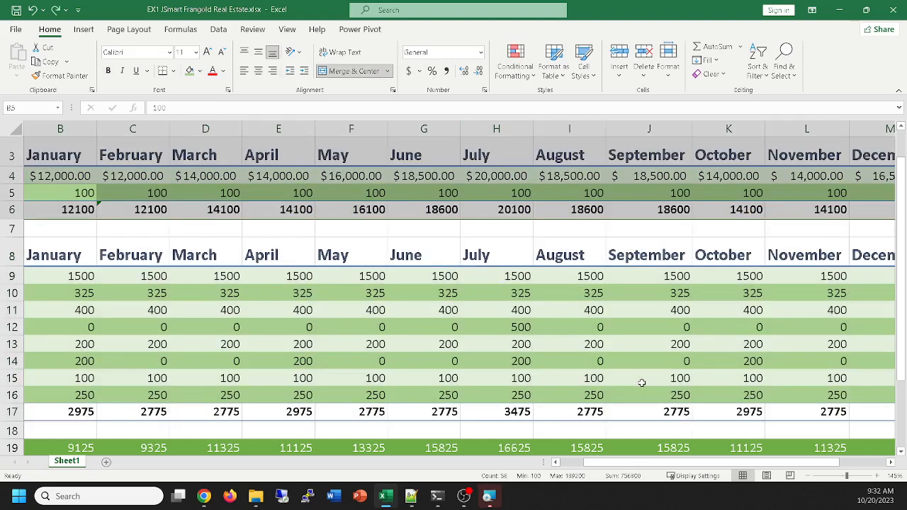
pyautogui.click(331, 234)
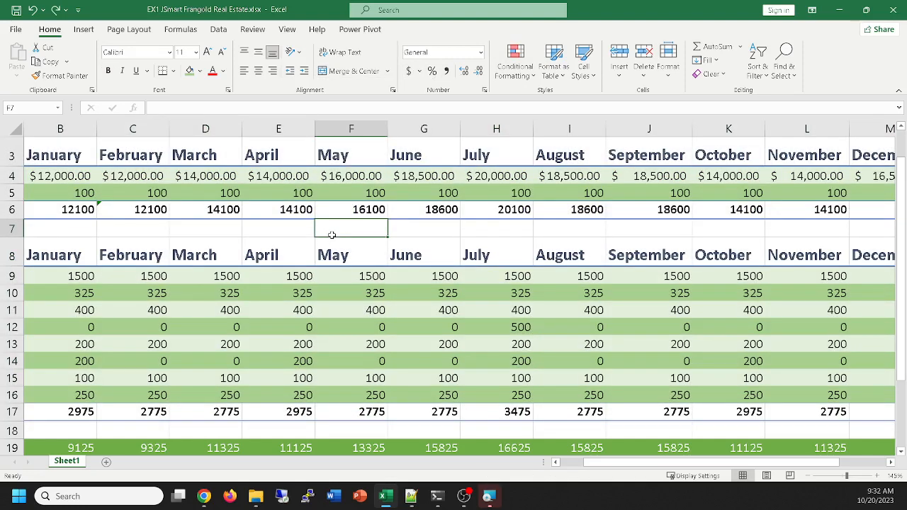
# Apply the Accounting number format to the rent values B9:N9
pyautogui.keyDown('ctrl'); pyautogui.scroll(-1, 332, 234); pyautogui.keyUp('ctrl')
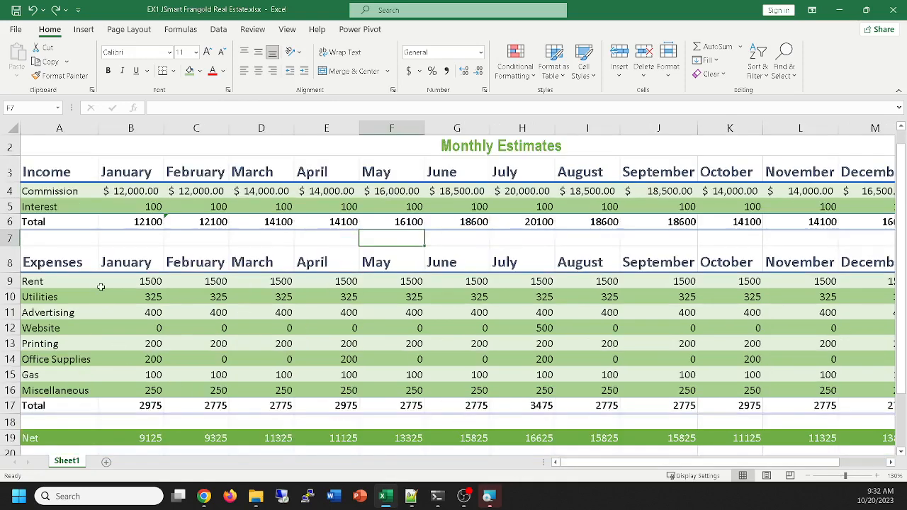
pyautogui.moveTo(128, 278); pyautogui.dragTo(802, 280)
pyautogui.click(408, 71)
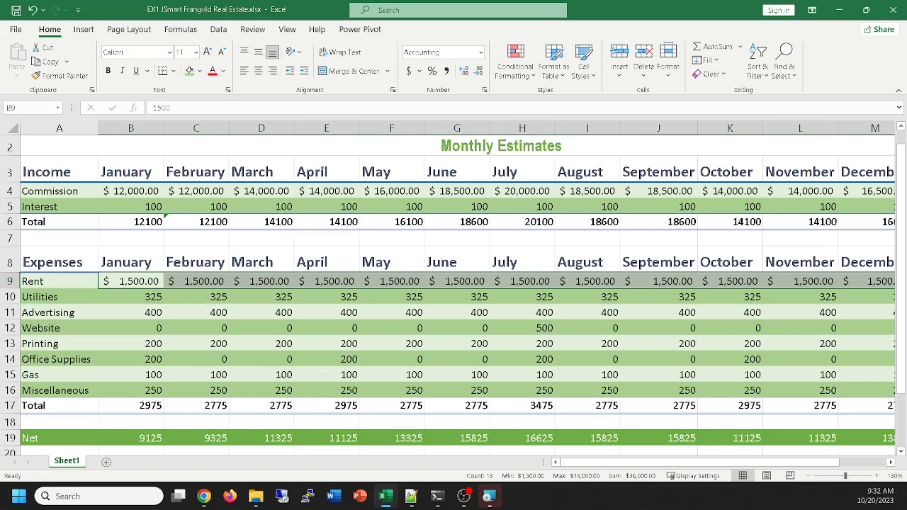
pyautogui.click(203, 496)
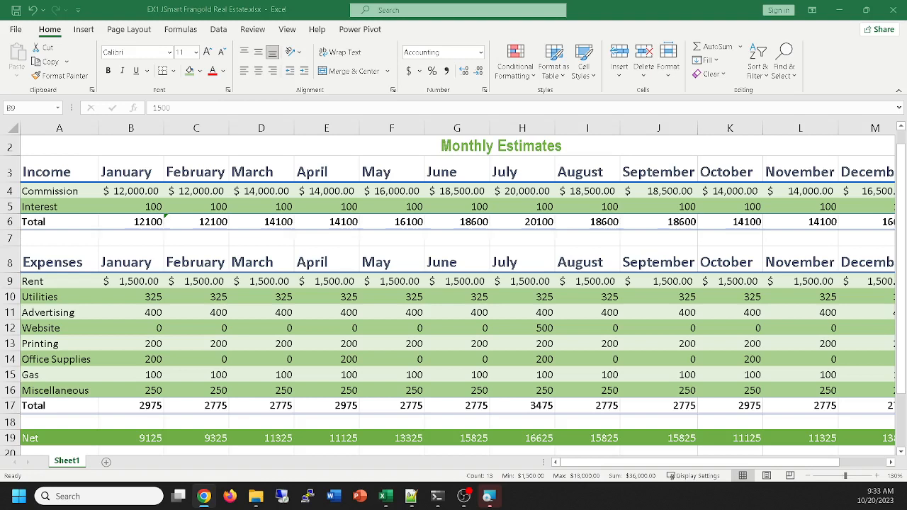
# Apply the Accounting number format to the income totals B6:N6 and the expense totals B17:N17
pyautogui.click(113, 223)
pyautogui.moveTo(113, 223); pyautogui.dragTo(845, 231)
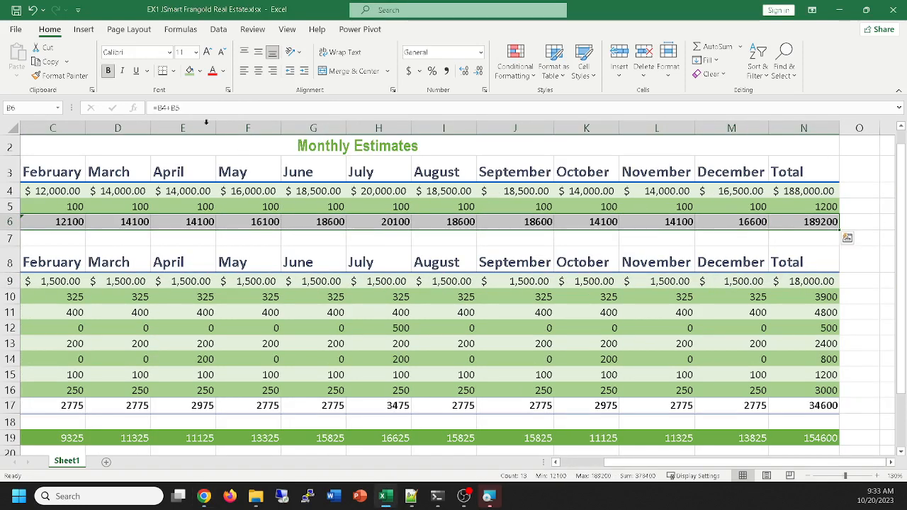
pyautogui.click(409, 71)
pyautogui.scroll(-1, 465, 172)
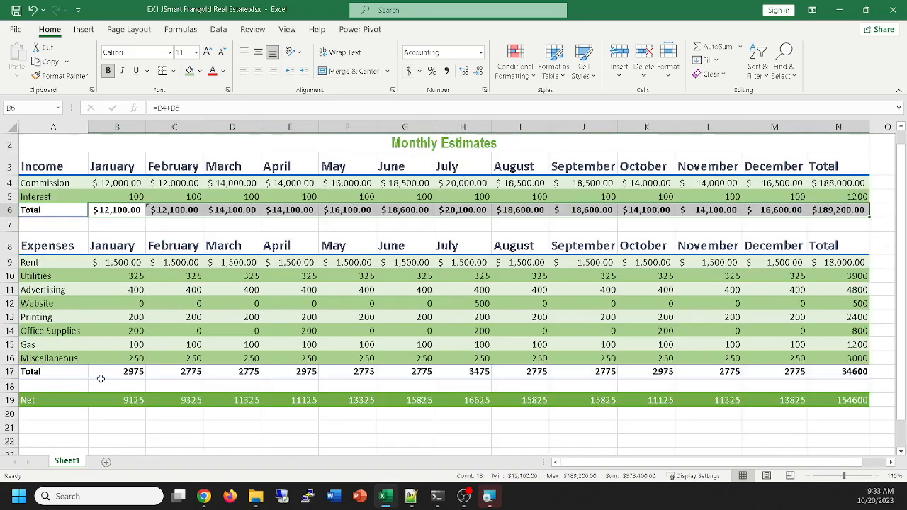
pyautogui.moveTo(104, 371); pyautogui.dragTo(835, 376)
pyautogui.click(408, 71)
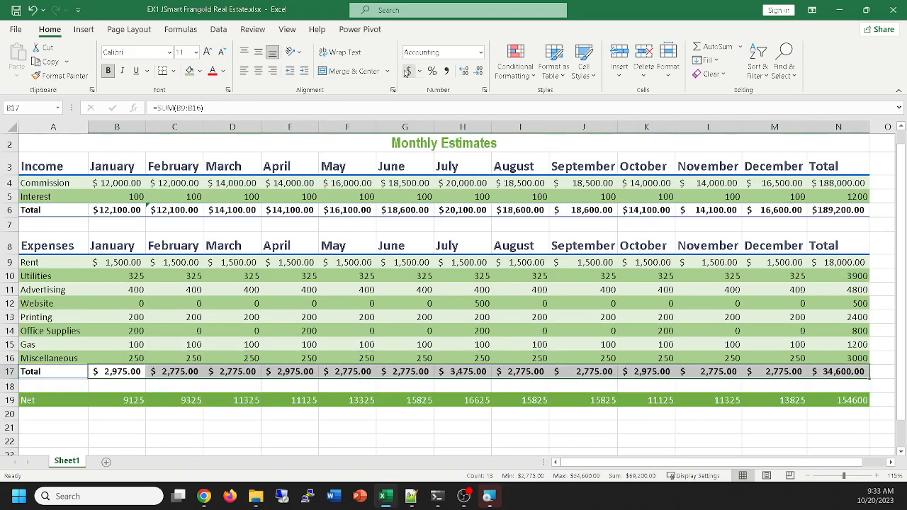
# Apply the Accounting number format to the Miscellaneous label in A16 and the net values B19:N19
pyautogui.click(33, 361)
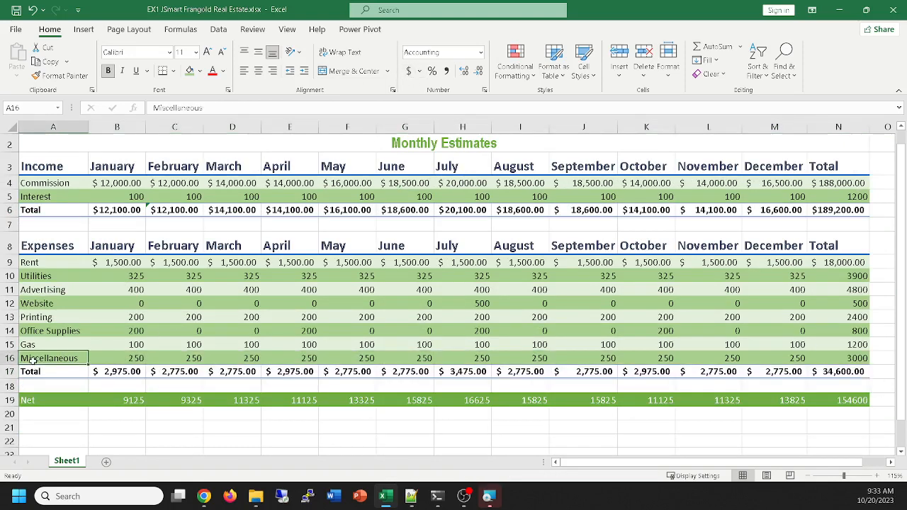
pyautogui.click(408, 74)
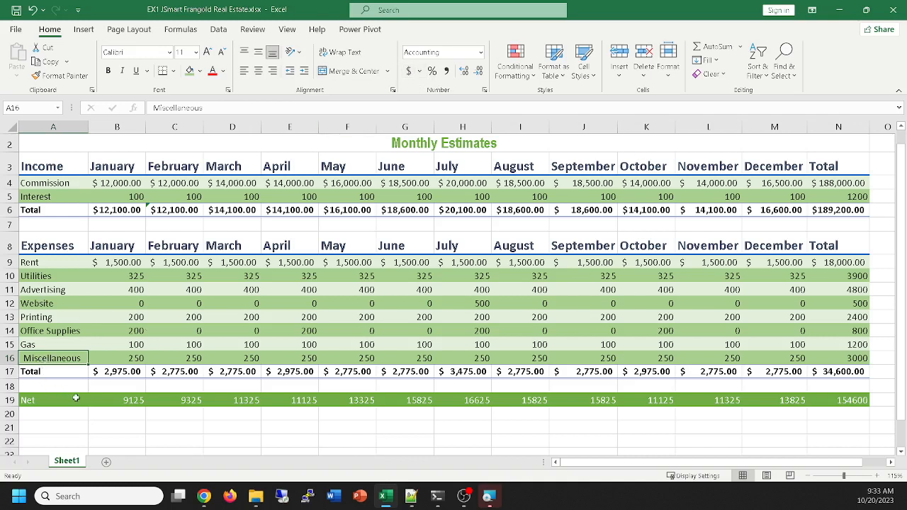
pyautogui.moveTo(105, 400); pyautogui.dragTo(837, 398)
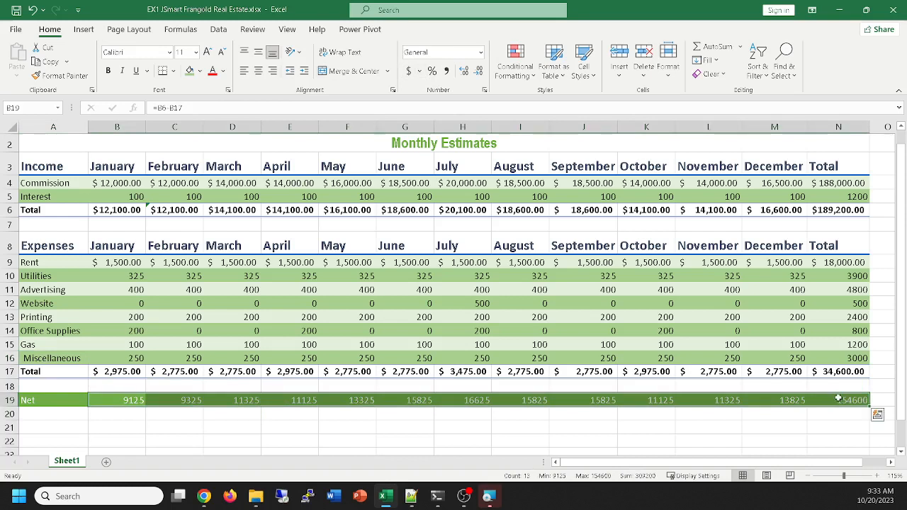
pyautogui.click(410, 71)
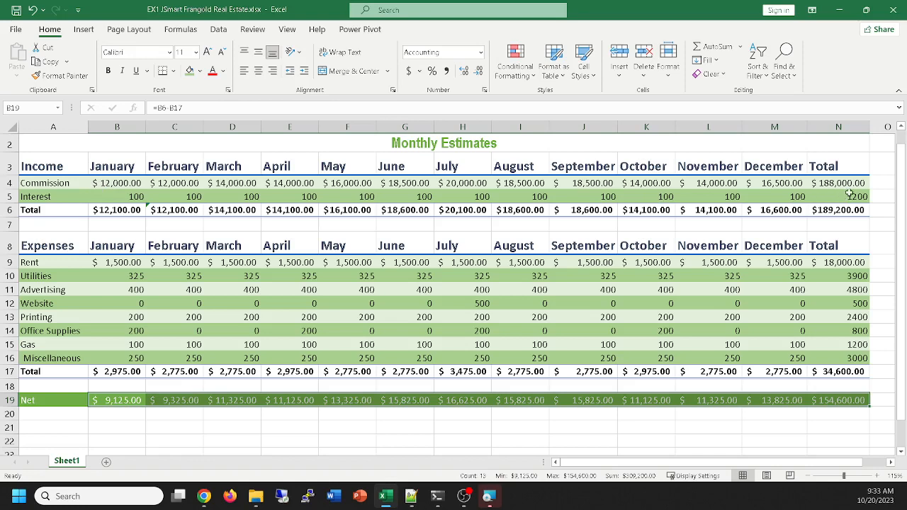
# Apply Comma Style to the interest values B5:N5 and the expense values B10:N16 from Utilities through Miscellaneous
pyautogui.moveTo(852, 194); pyautogui.dragTo(126, 196)
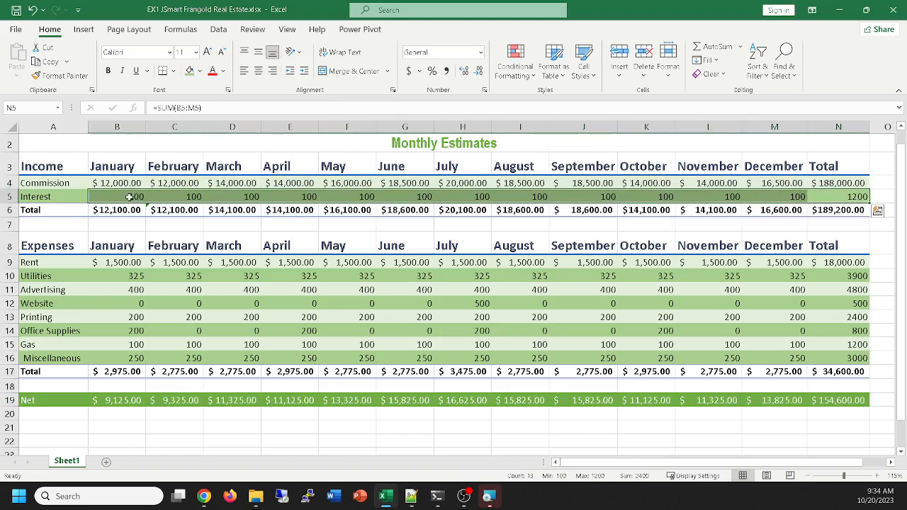
pyautogui.click(447, 71)
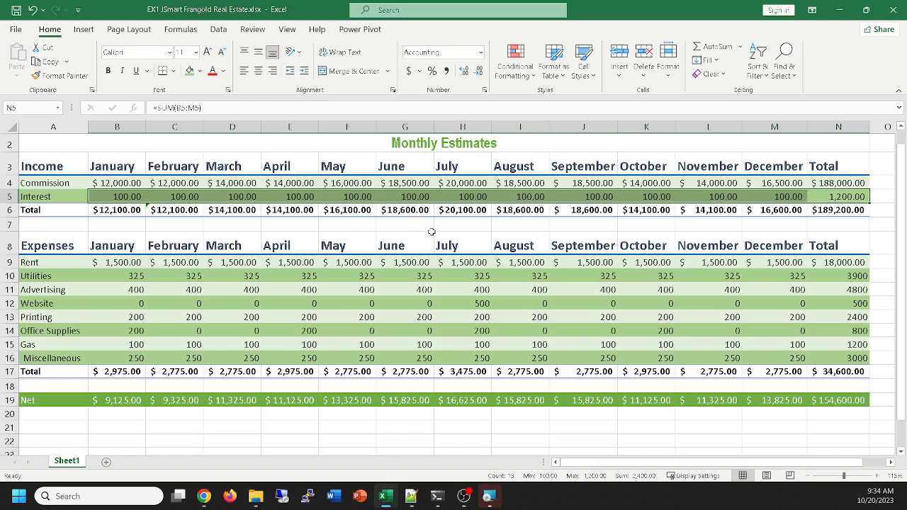
pyautogui.click(117, 278)
pyautogui.moveTo(117, 277); pyautogui.dragTo(839, 359)
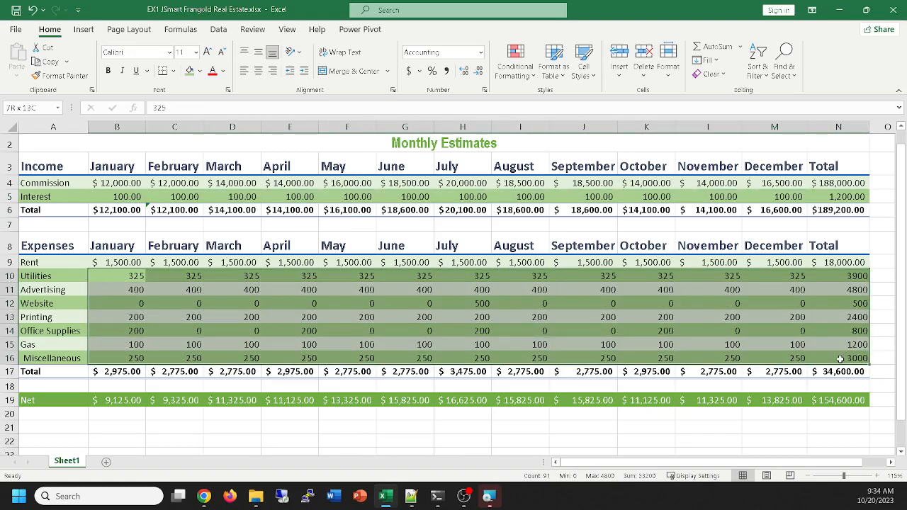
pyautogui.click(446, 72)
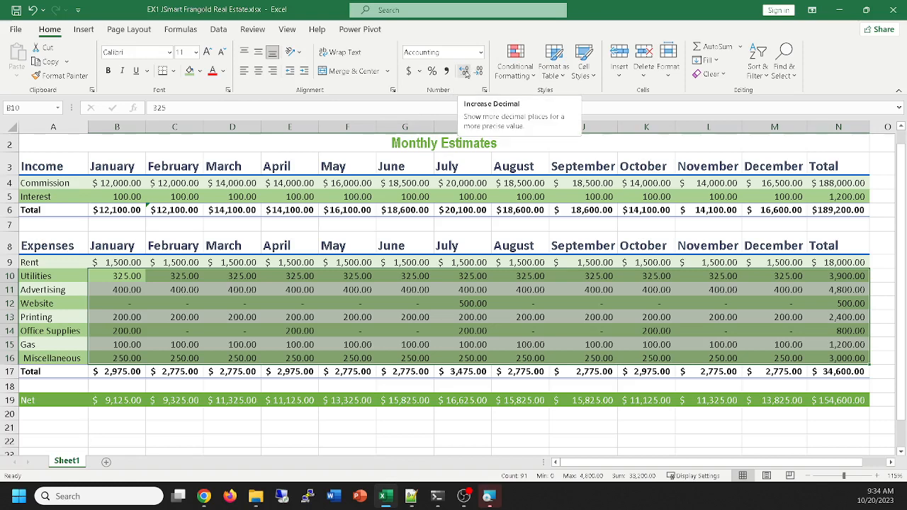
# Try increasing and decreasing the decimal places of the expense values B10:N16, and reapply Comma Style to them
pyautogui.click(464, 72)
pyautogui.click(464, 71)
pyautogui.click(464, 72)
pyautogui.click(464, 71)
pyautogui.click(464, 72)
pyautogui.click(464, 72)
pyautogui.click(464, 72)
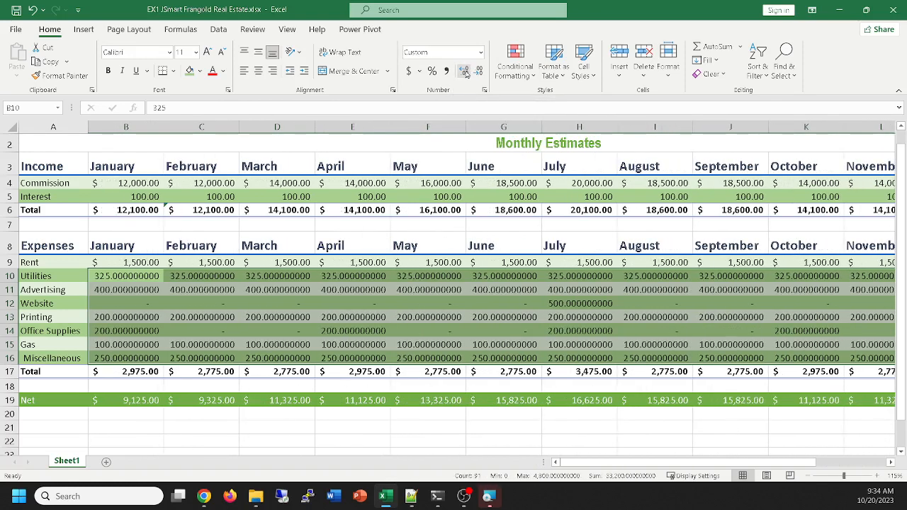
pyautogui.click(464, 71)
pyautogui.click(464, 71)
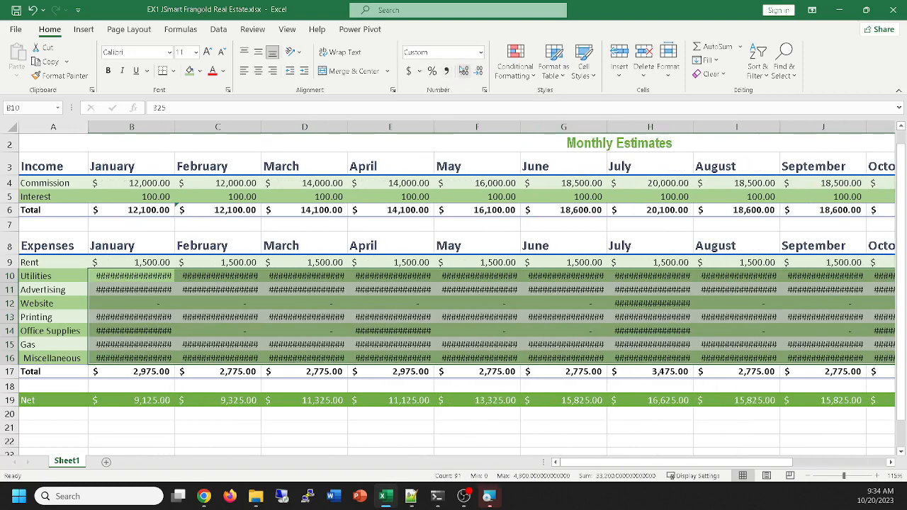
pyautogui.click(477, 72)
pyautogui.click(478, 71)
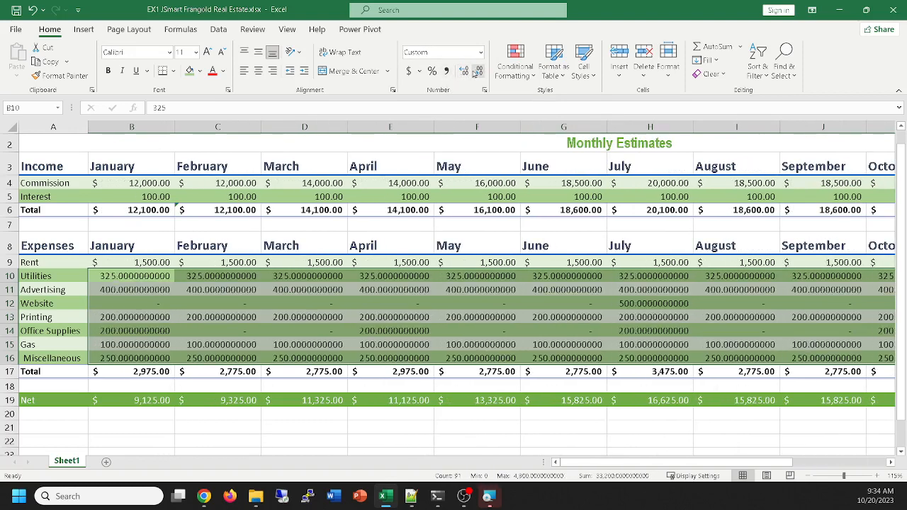
pyautogui.click(477, 71)
pyautogui.click(477, 72)
pyautogui.click(464, 72)
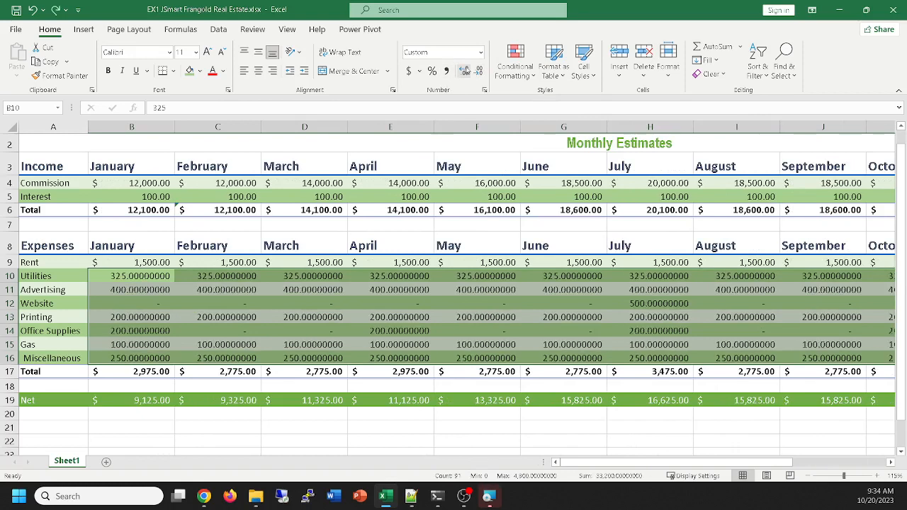
pyautogui.click(464, 71)
pyautogui.click(464, 71)
pyautogui.click(464, 71)
pyautogui.click(464, 72)
pyautogui.click(478, 71)
pyautogui.click(478, 71)
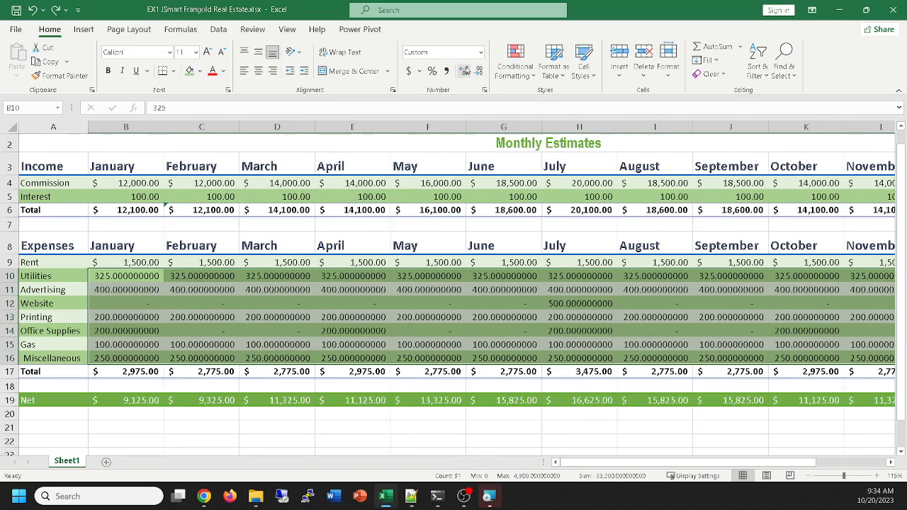
pyautogui.click(478, 72)
pyautogui.click(479, 71)
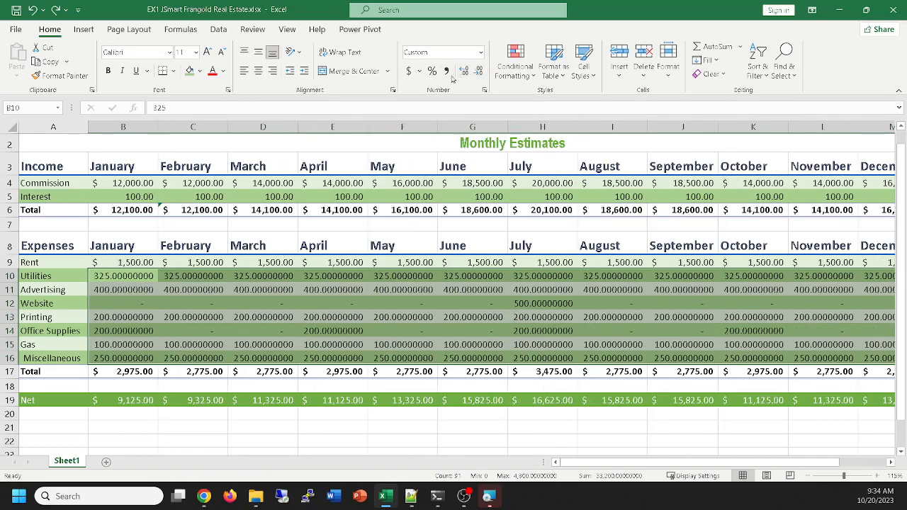
pyautogui.click(447, 71)
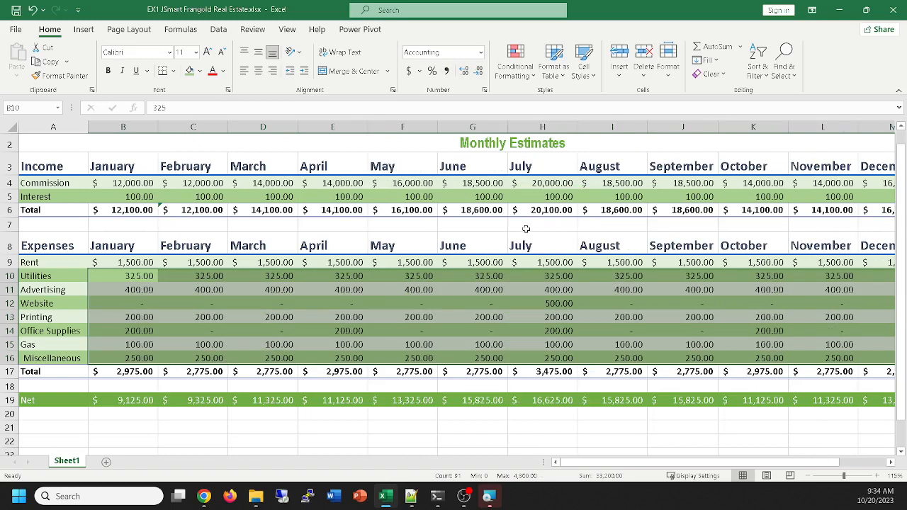
# Examine the number format categories from General to Custom in Format Cells for the expense values, and cancel without applying any
pyautogui.click(484, 90)
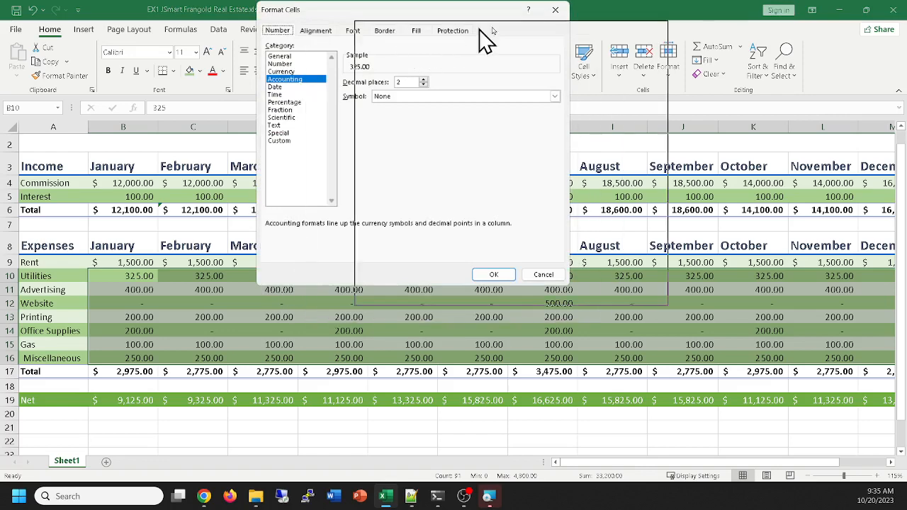
pyautogui.moveTo(406, 7); pyautogui.dragTo(533, 22)
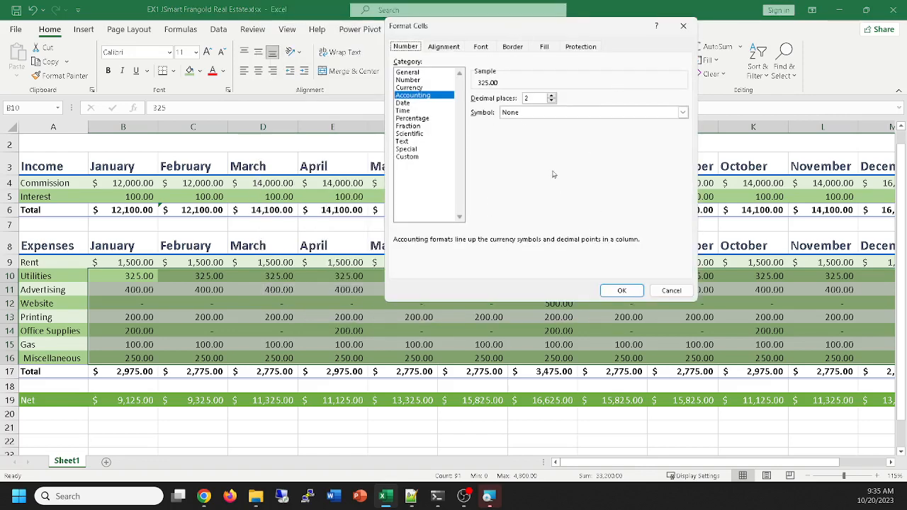
pyautogui.click(683, 25)
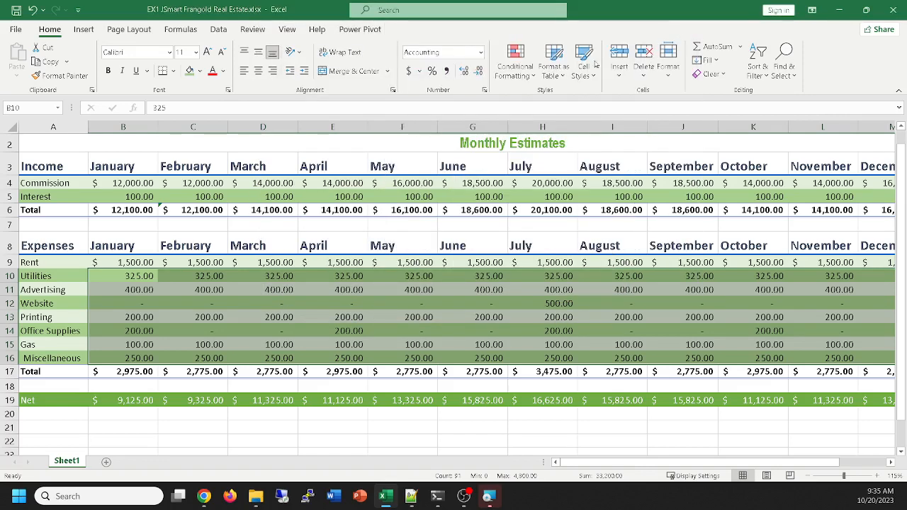
pyautogui.click(484, 91)
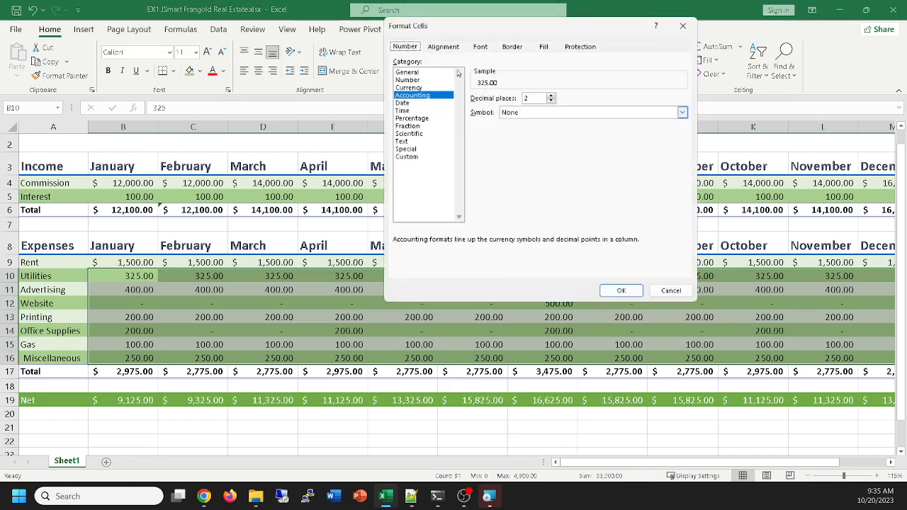
pyautogui.click(406, 74)
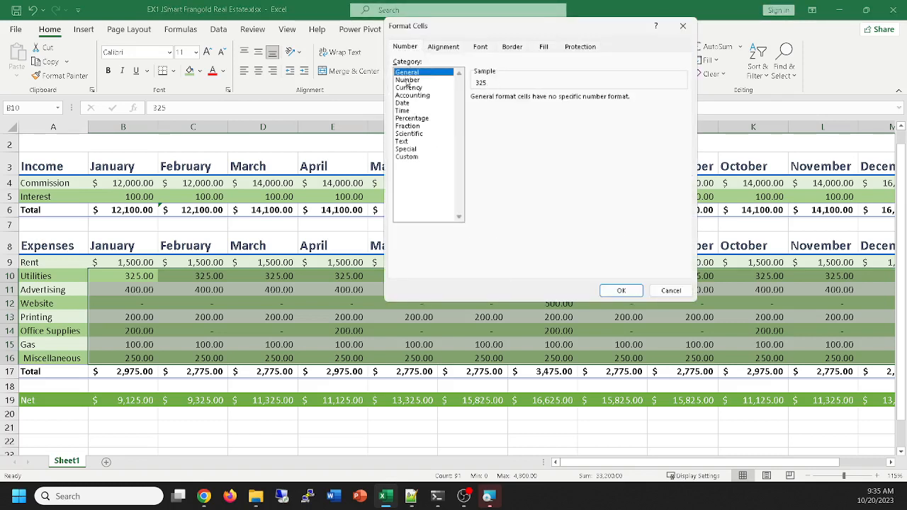
pyautogui.click(408, 80)
pyautogui.click(409, 88)
pyautogui.click(410, 95)
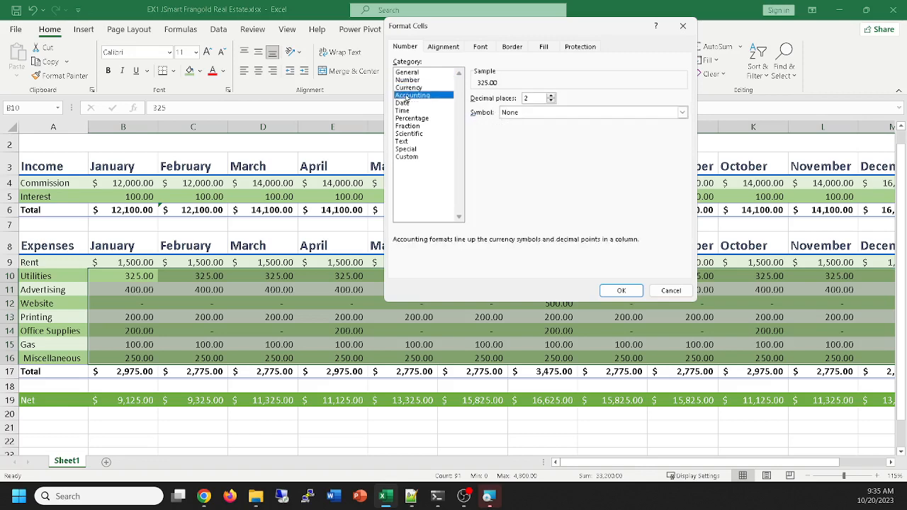
pyautogui.click(407, 104)
pyautogui.click(402, 111)
pyautogui.click(407, 126)
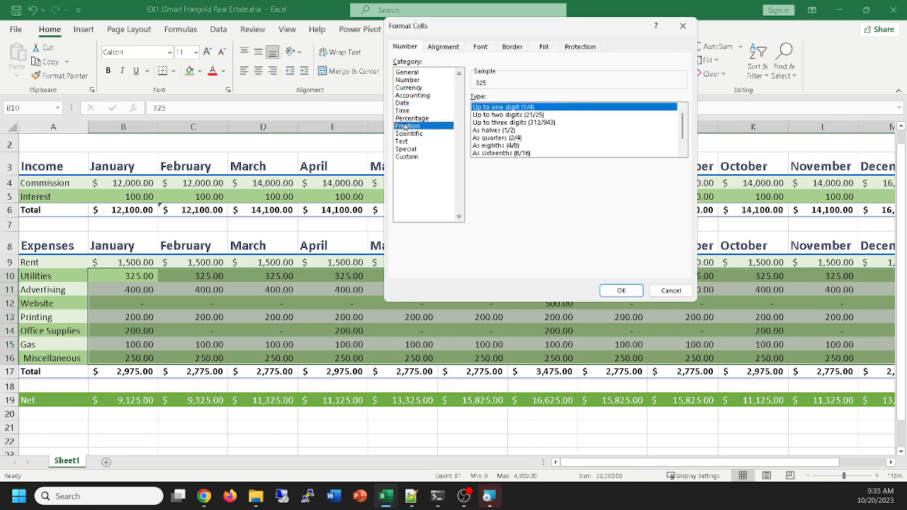
pyautogui.click(408, 134)
pyautogui.click(406, 149)
pyautogui.click(405, 158)
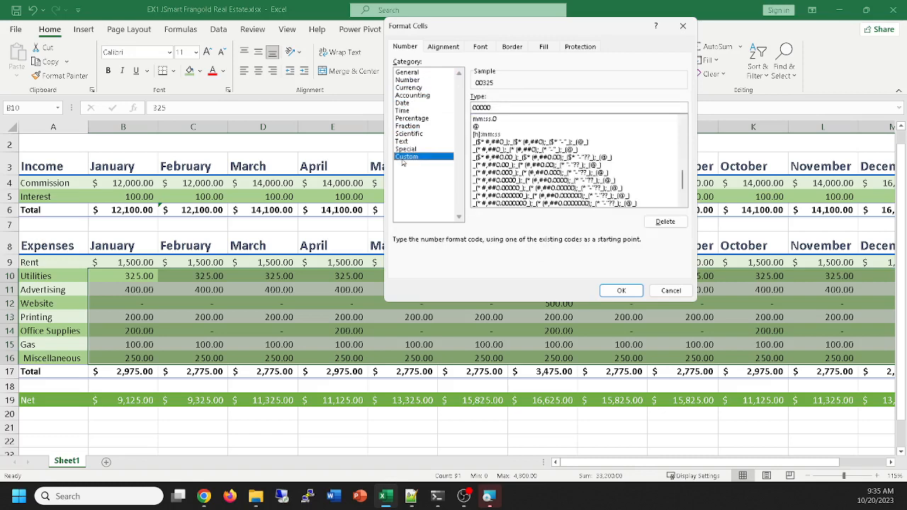
pyautogui.click(405, 143)
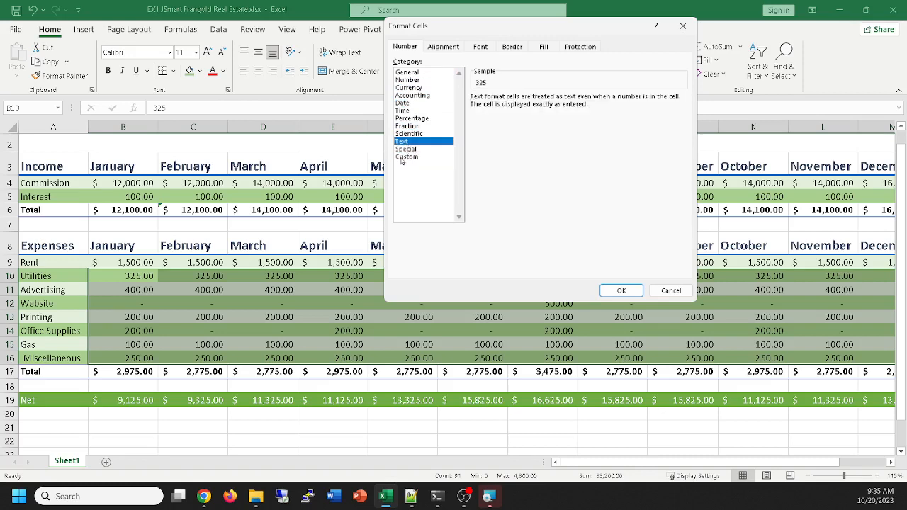
pyautogui.click(405, 158)
pyautogui.click(411, 149)
pyautogui.click(408, 141)
pyautogui.click(409, 126)
pyautogui.click(412, 119)
pyautogui.click(406, 111)
pyautogui.click(405, 103)
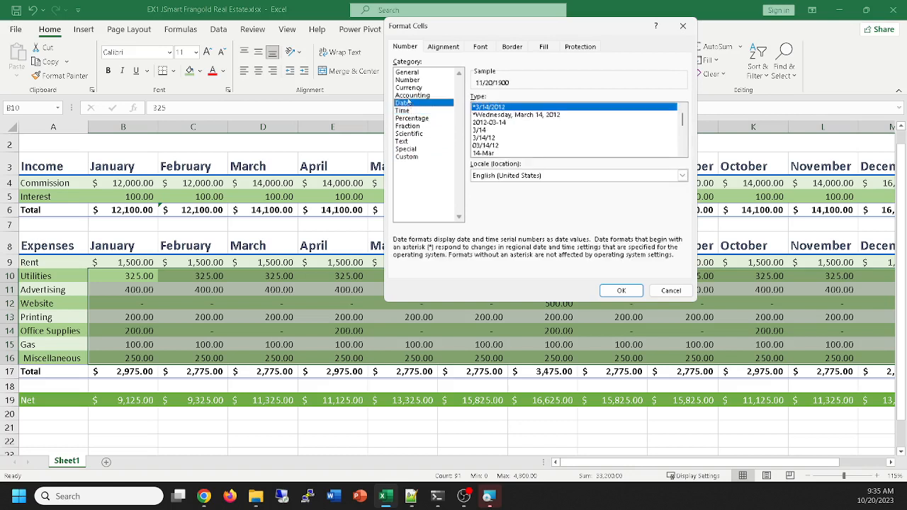
pyautogui.click(408, 96)
pyautogui.click(409, 88)
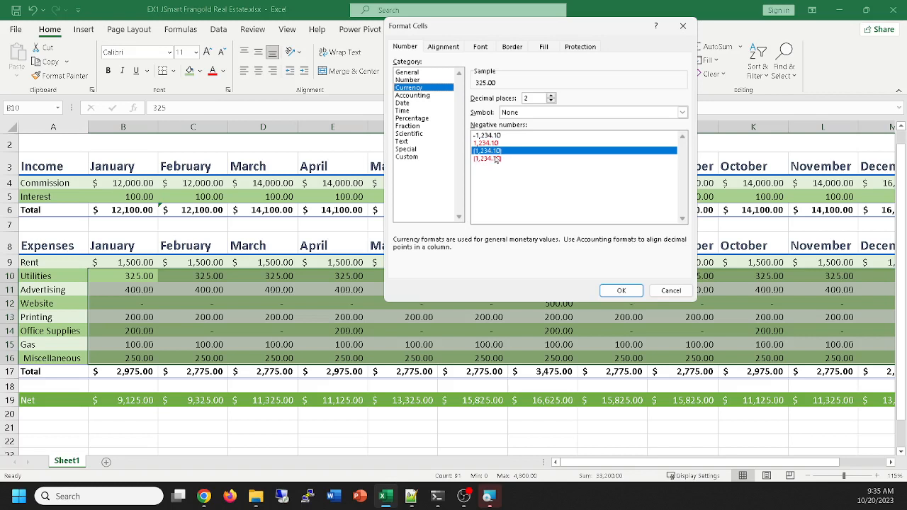
pyautogui.click(427, 80)
pyautogui.click(428, 74)
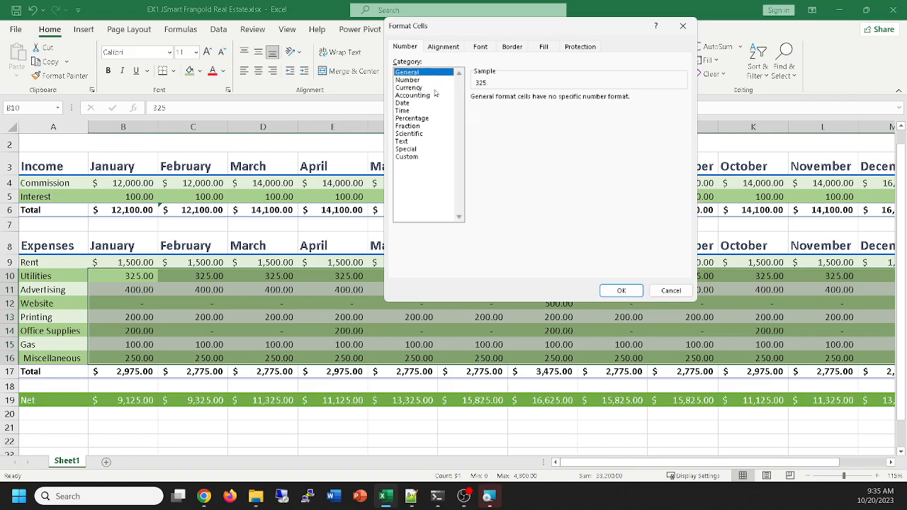
pyautogui.click(435, 90)
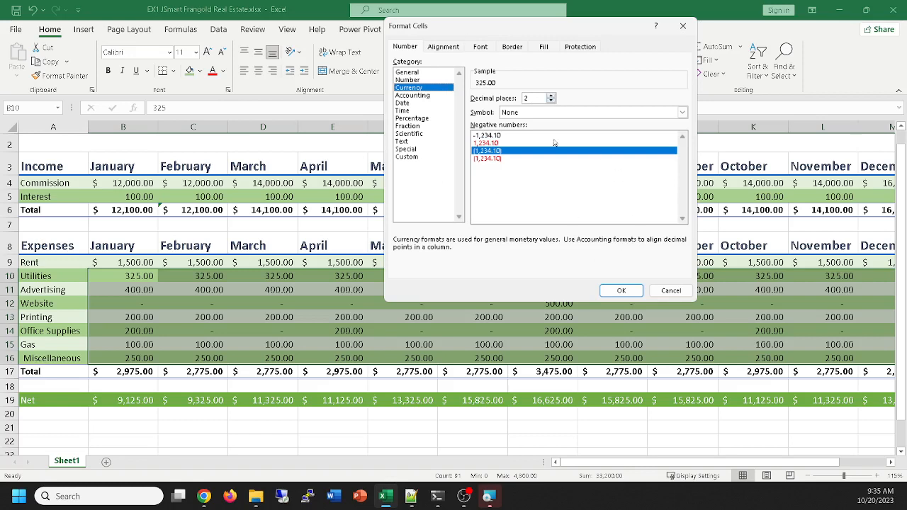
pyautogui.click(670, 291)
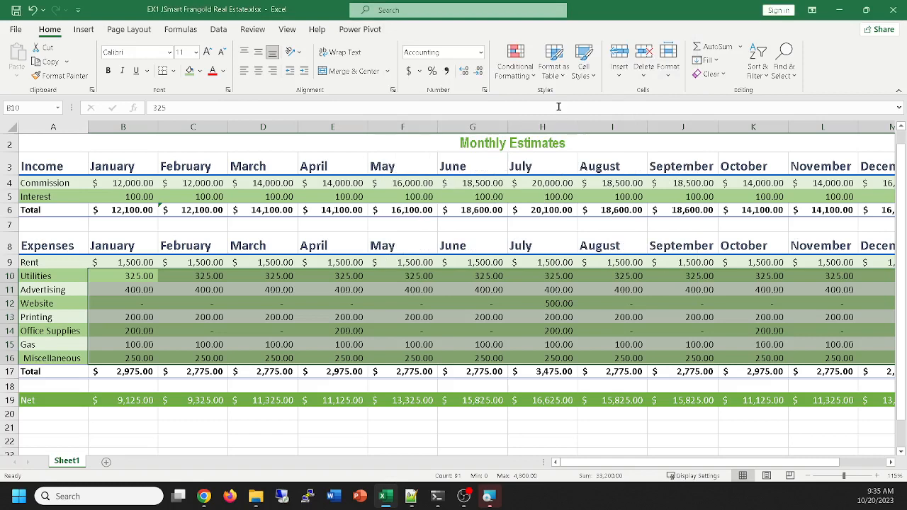
# Review the Accounting settings in Format Cells for the expense values, close the dialog without changes, and deselect the range
pyautogui.click(485, 91)
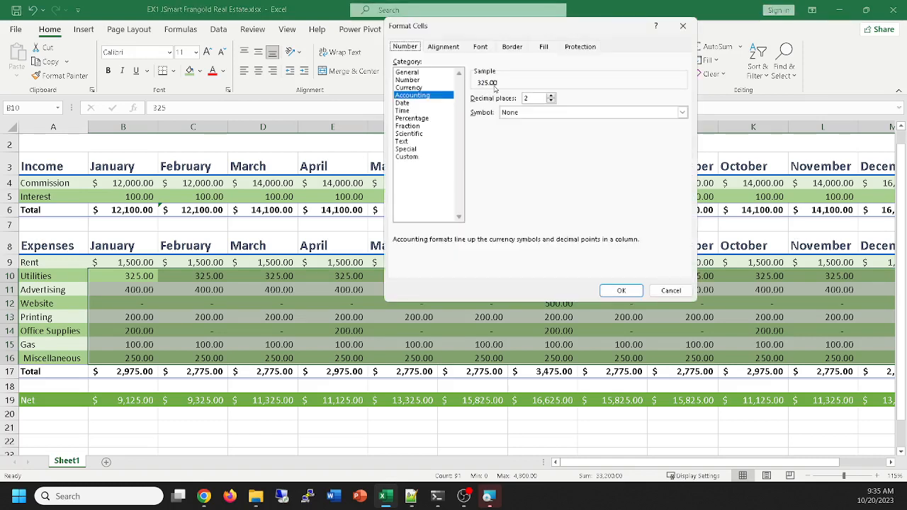
pyautogui.click(682, 26)
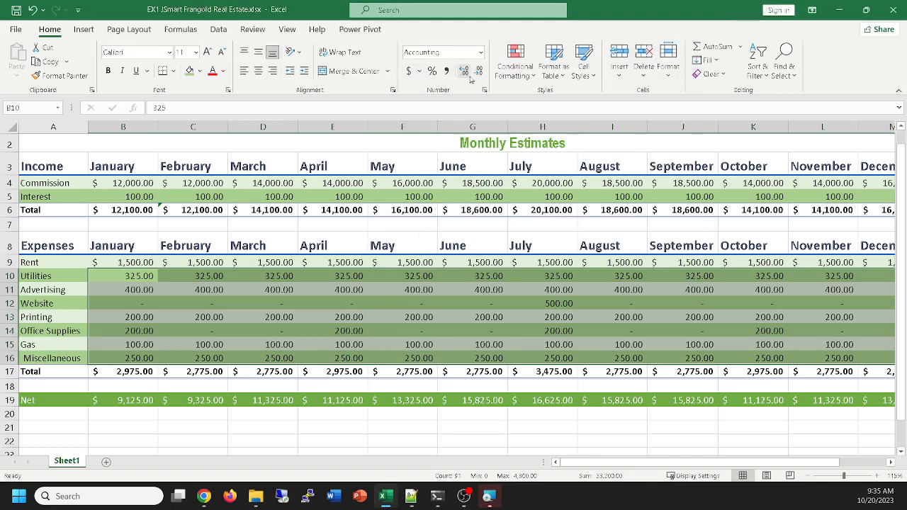
pyautogui.click(486, 91)
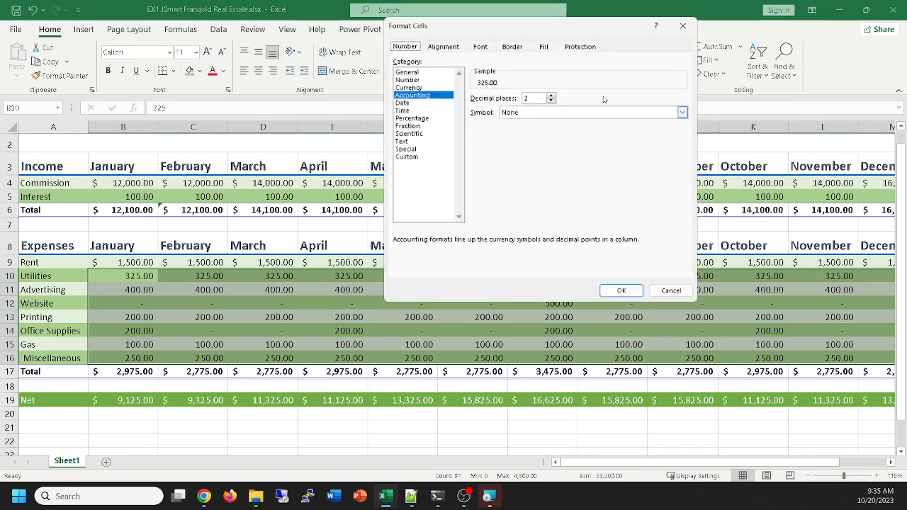
pyautogui.click(686, 26)
pyautogui.click(558, 425)
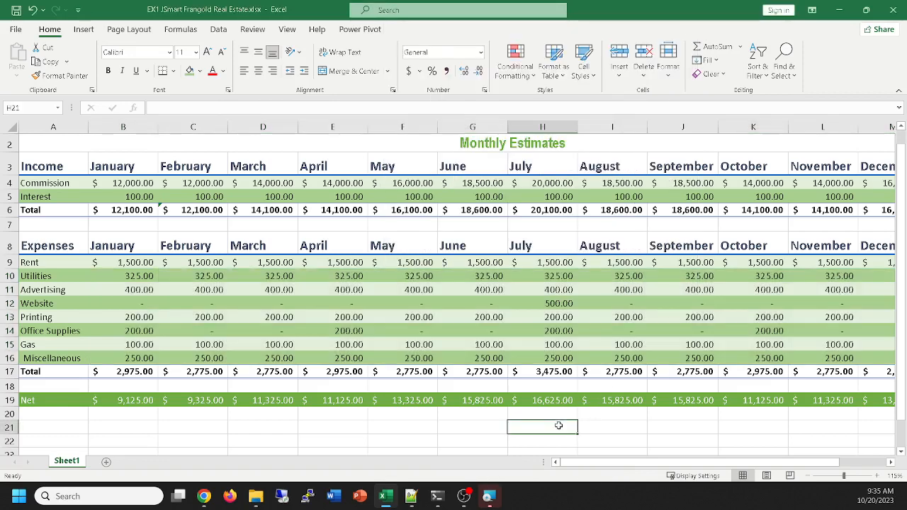
# Autofit the widths of all columns in the worksheet to their contents and clear the selection
pyautogui.scroll(-1, 455, 371)
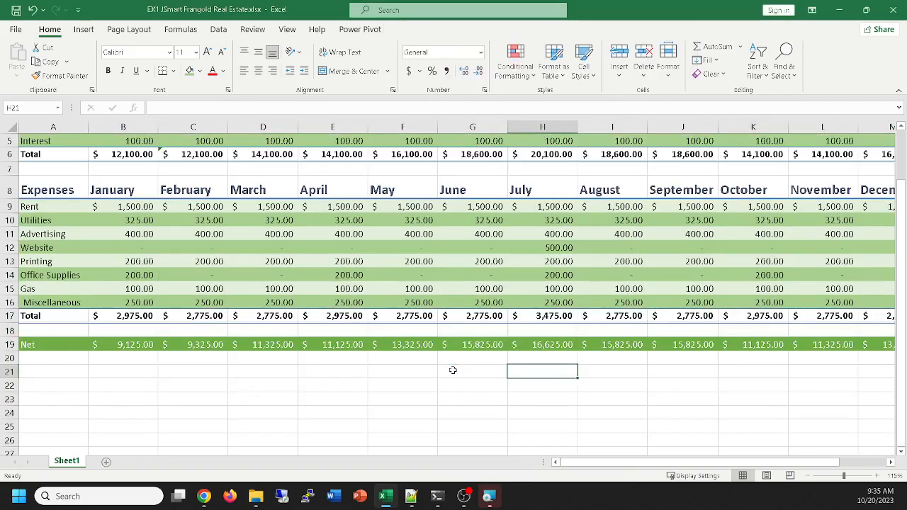
pyautogui.keyDown('ctrl'); pyautogui.scroll(2, 452, 369); pyautogui.keyUp('ctrl')
pyautogui.keyDown('ctrl'); pyautogui.scroll(1, 452, 370); pyautogui.keyUp('ctrl')
pyautogui.keyDown('ctrl'); pyautogui.scroll(-3, 453, 371); pyautogui.keyUp('ctrl')
pyautogui.scroll(-3, 452, 374)
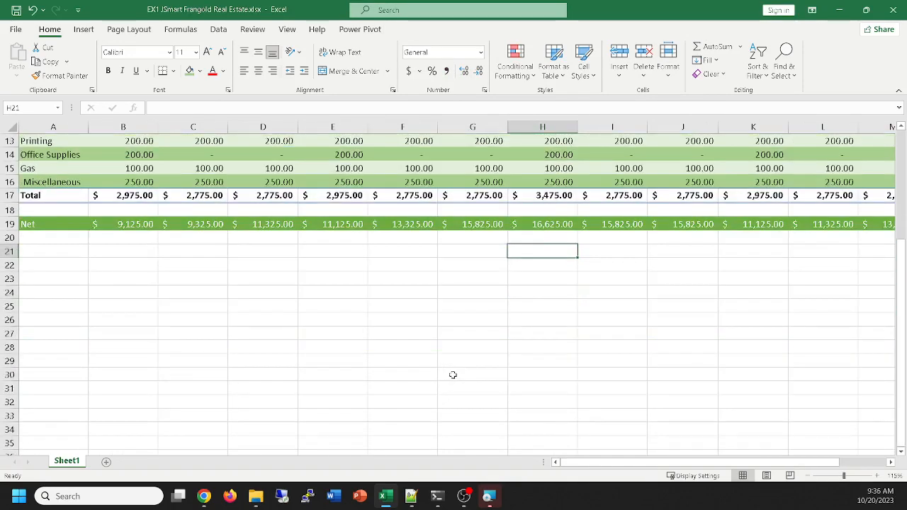
pyautogui.scroll(4, 452, 374)
pyautogui.keyDown('ctrl'); pyautogui.scroll(-1, 453, 374); pyautogui.keyUp('ctrl')
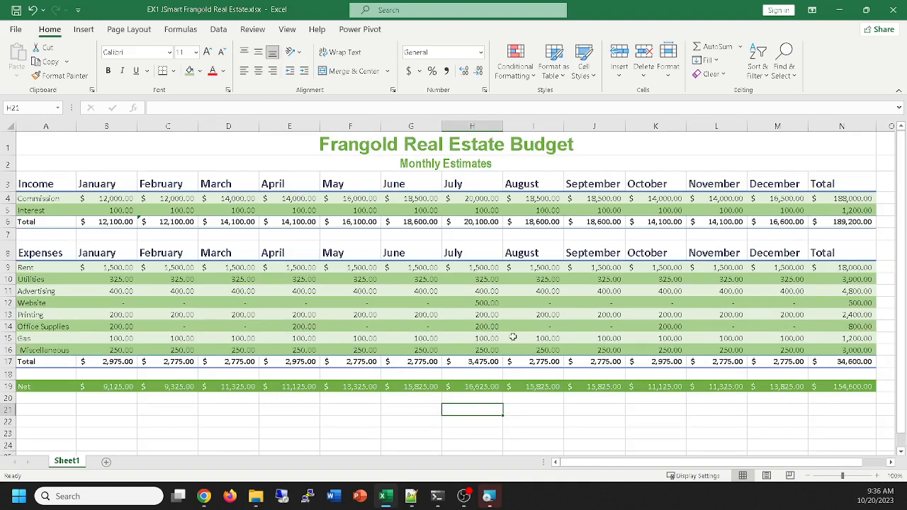
pyautogui.hotkey('ctrl', 'a')
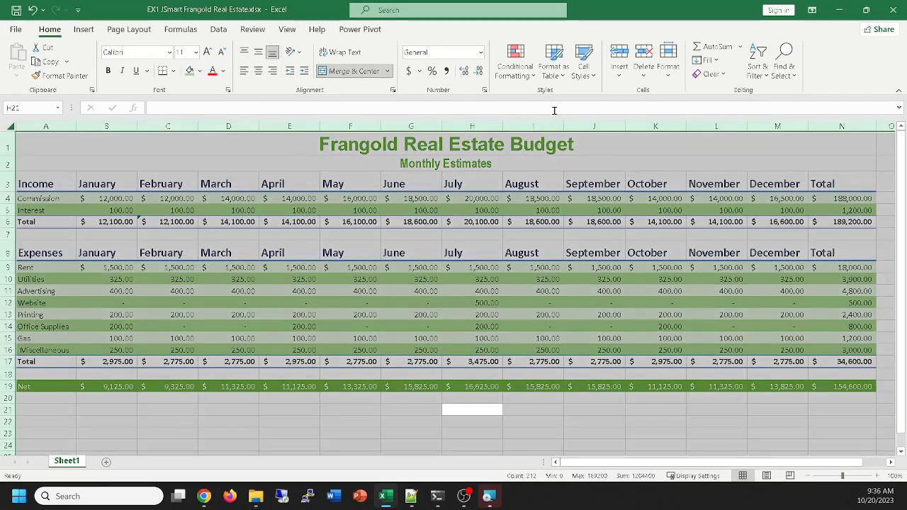
pyautogui.doubleClick(503, 126)
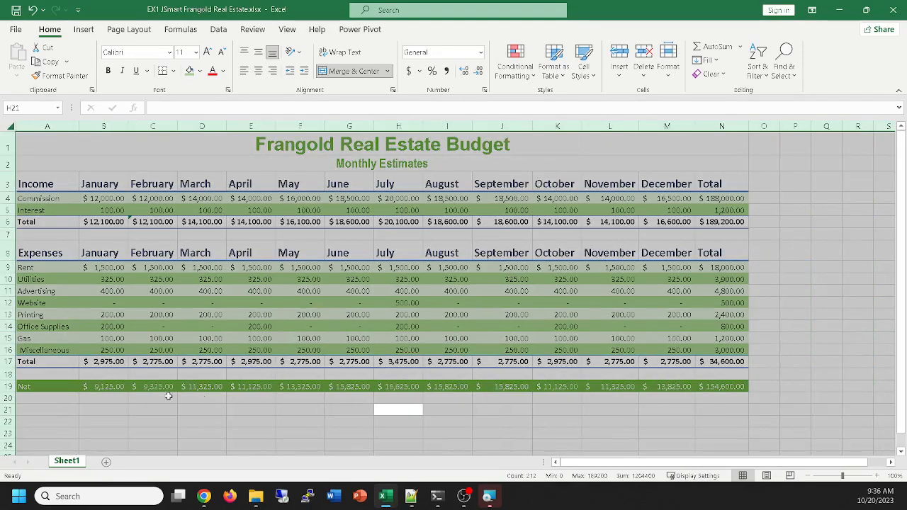
pyautogui.click(594, 422)
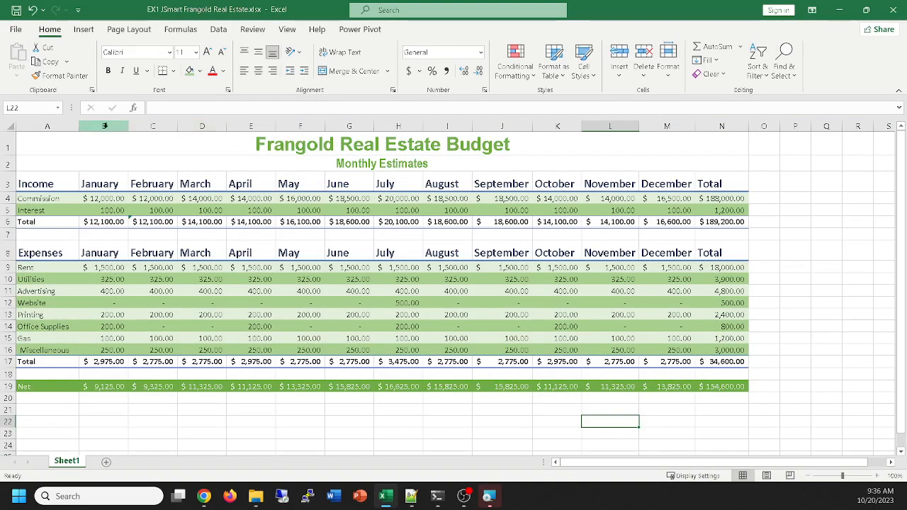
# Try widening and narrowing columns B through E together, autofit them to their contents again, and clear the selection
pyautogui.moveTo(104, 126); pyautogui.dragTo(255, 117)
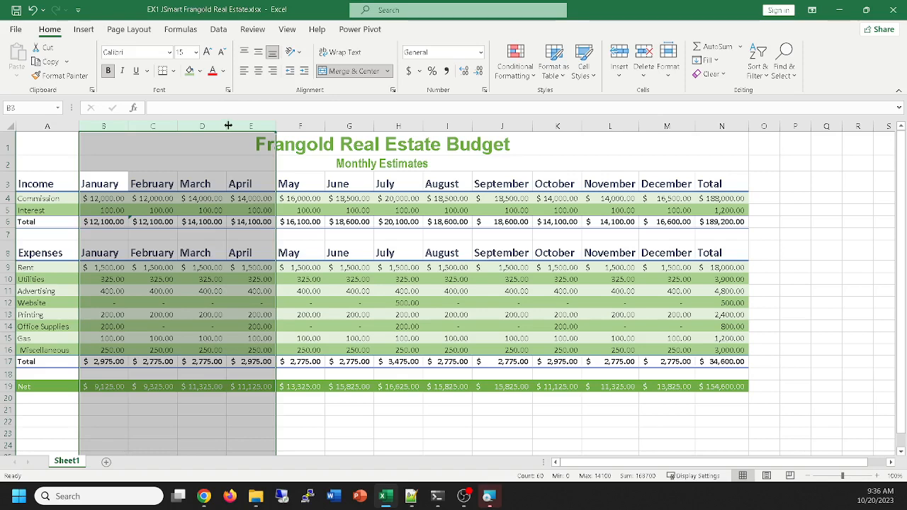
pyautogui.moveTo(228, 125); pyautogui.dragTo(378, 109)
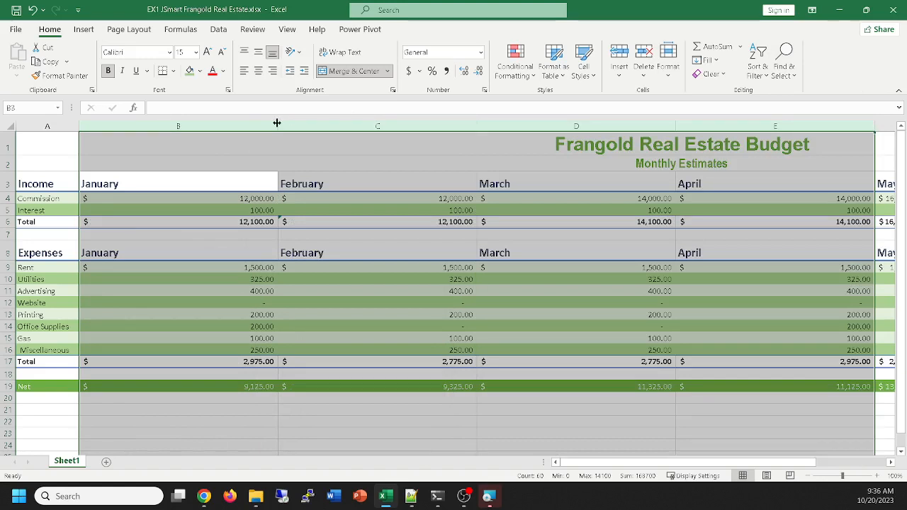
pyautogui.moveTo(277, 123); pyautogui.dragTo(85, 130)
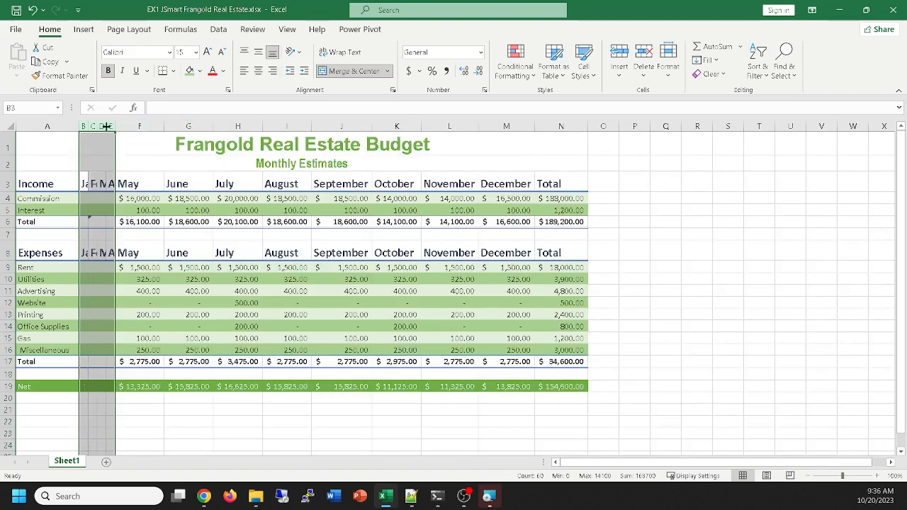
pyautogui.moveTo(107, 126); pyautogui.dragTo(146, 126)
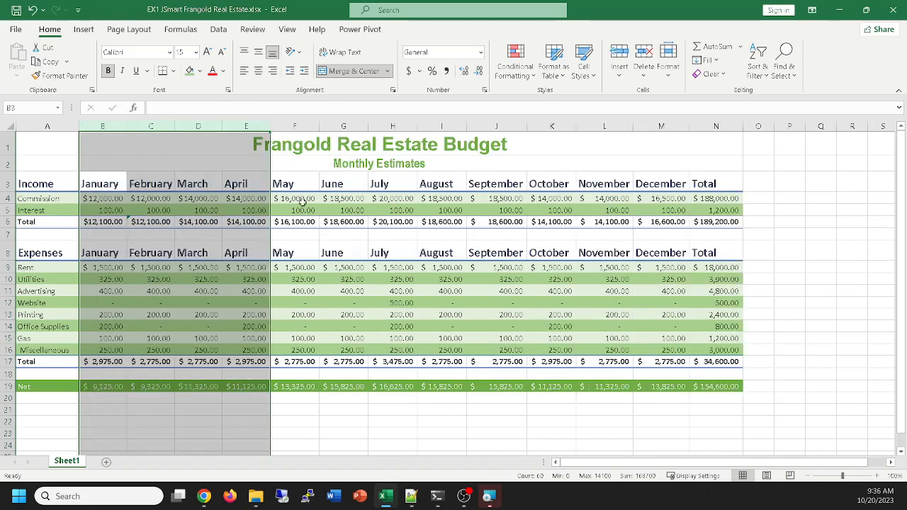
pyautogui.moveTo(222, 130); pyautogui.dragTo(224, 129)
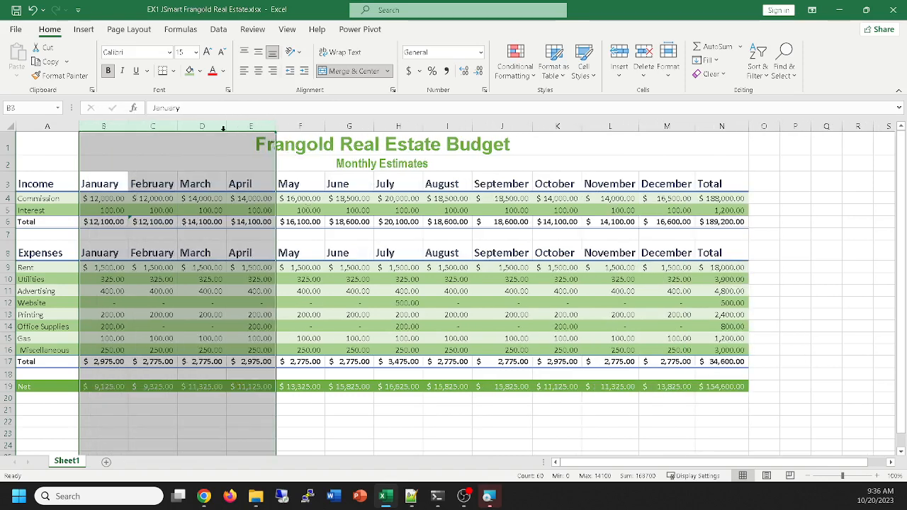
pyautogui.click(239, 432)
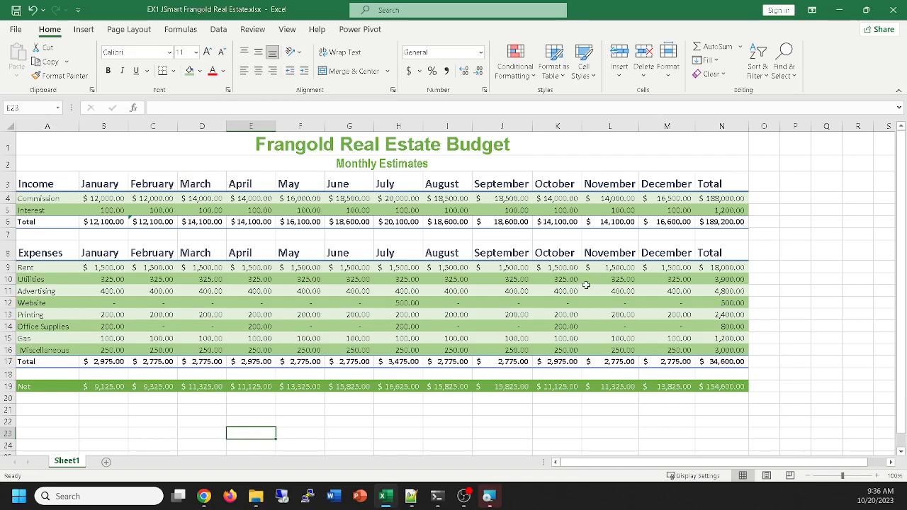
# Autofit the width of the Total column N to its contents
pyautogui.keyDown('ctrl'); pyautogui.scroll(1, 584, 285); pyautogui.keyUp('ctrl')
pyautogui.scroll(1, 581, 282)
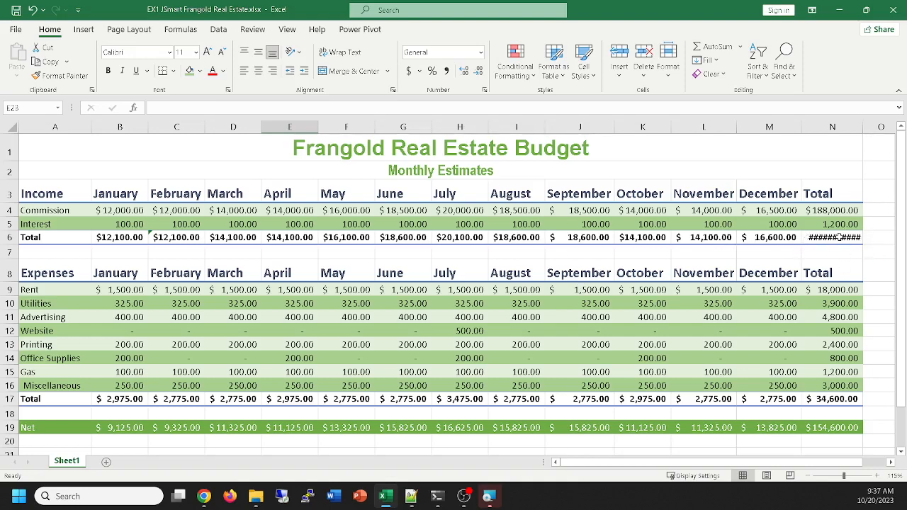
pyautogui.doubleClick(863, 126)
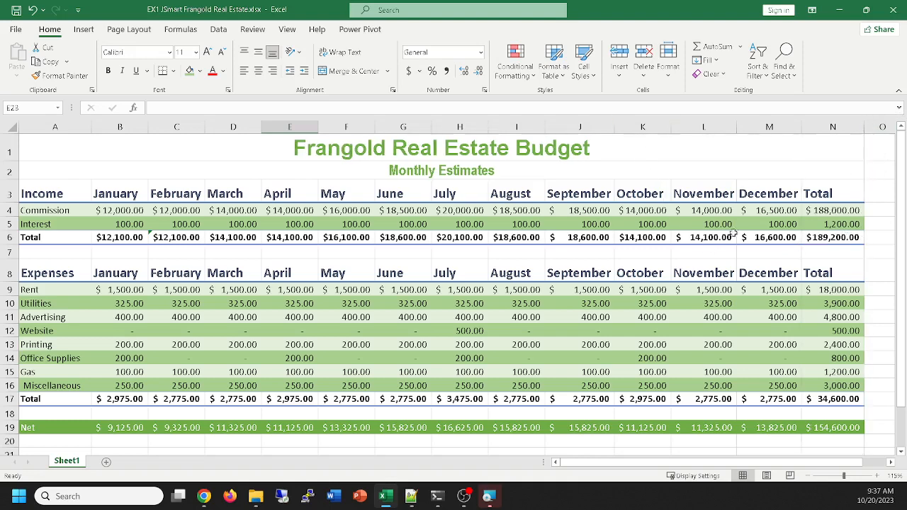
# Try selecting the expense names A9:A16 and the expense totals N9:N16 one after the other
pyautogui.click(844, 289)
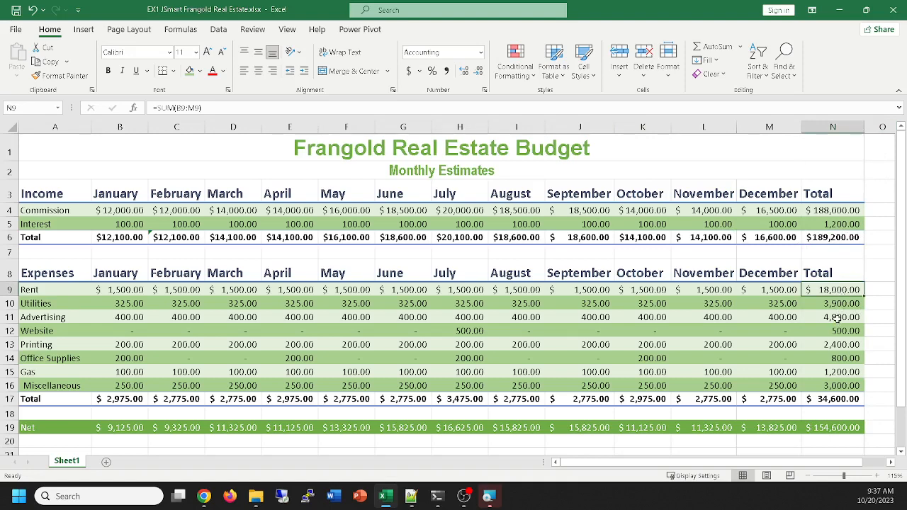
pyautogui.click(838, 320)
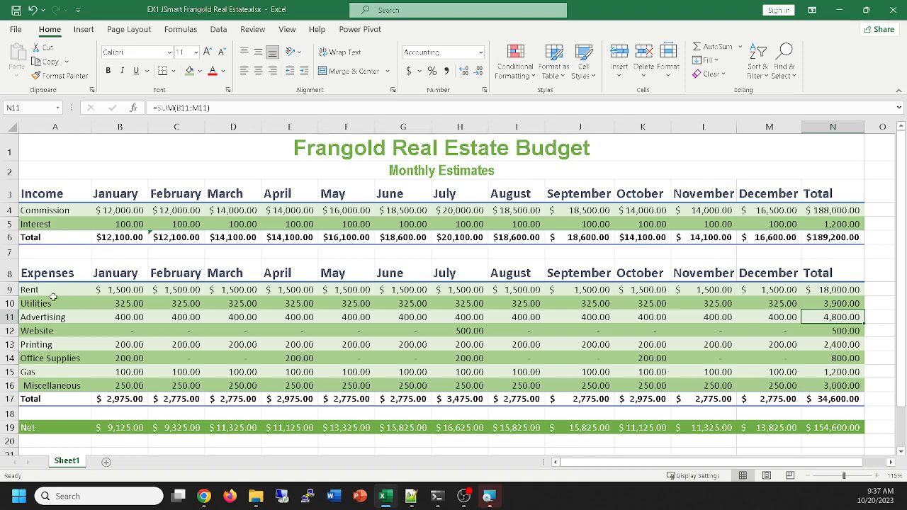
pyautogui.moveTo(52, 290); pyautogui.dragTo(34, 383)
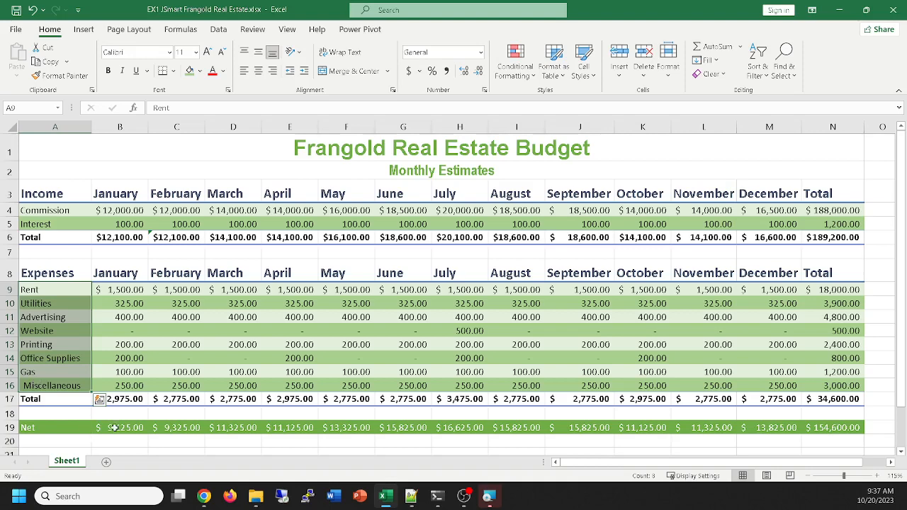
pyautogui.moveTo(833, 289); pyautogui.dragTo(836, 383)
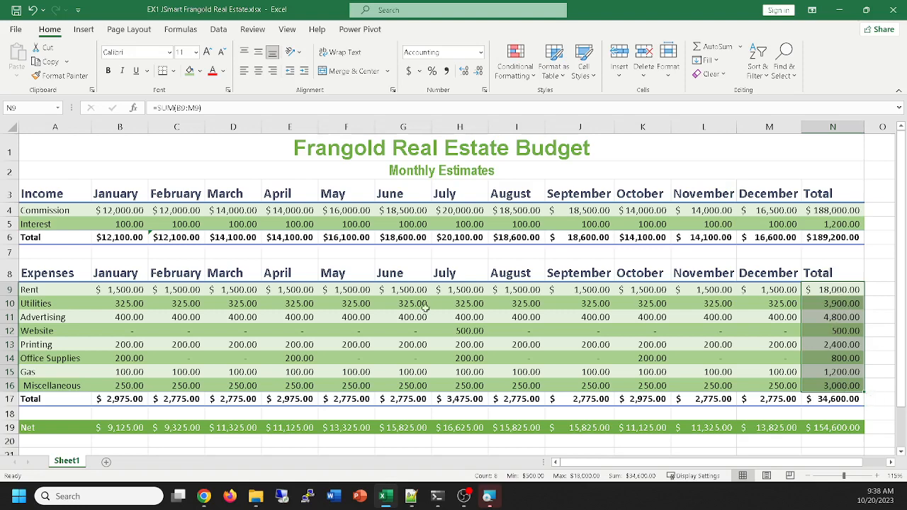
pyautogui.moveTo(39, 291); pyautogui.dragTo(44, 379)
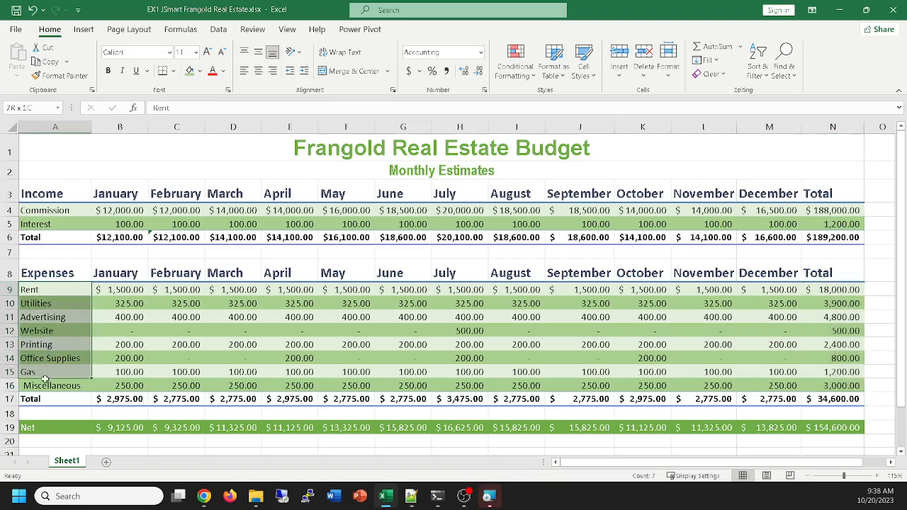
pyautogui.moveTo(839, 291); pyautogui.dragTo(824, 387)
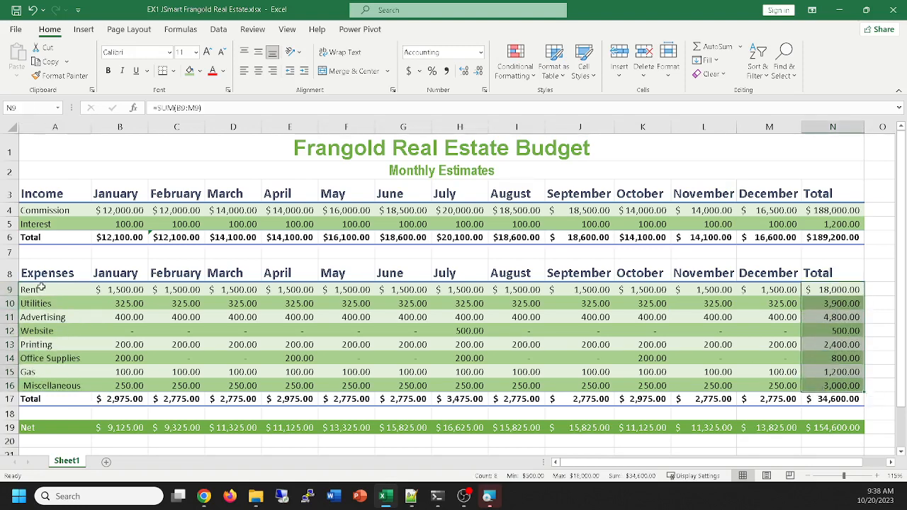
# Select the expense names A9:A16 together with the totals N9:N16, check the recommended charts, and insert a 3-D Pie chart from them
pyautogui.moveTo(41, 287); pyautogui.dragTo(48, 386)
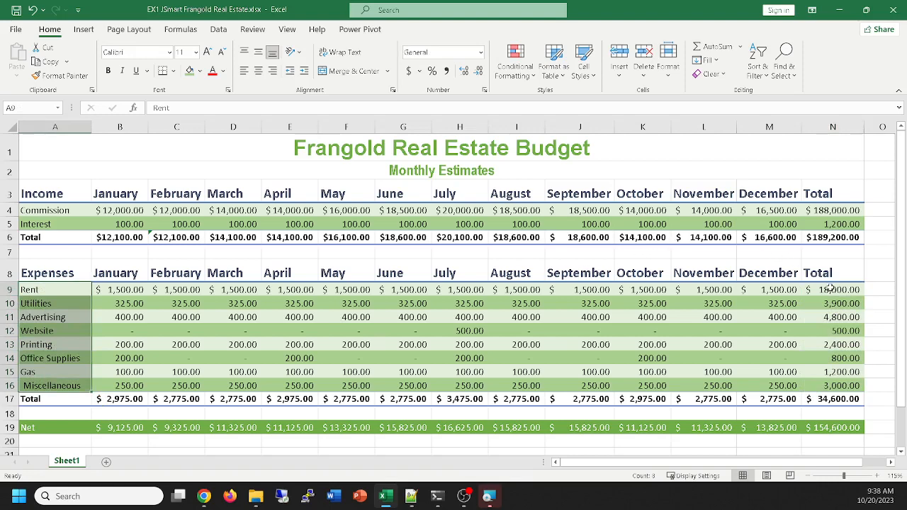
pyautogui.keyDown('ctrl'); pyautogui.moveTo(830, 287); pyautogui.dragTo(823, 383); pyautogui.keyUp('ctrl')
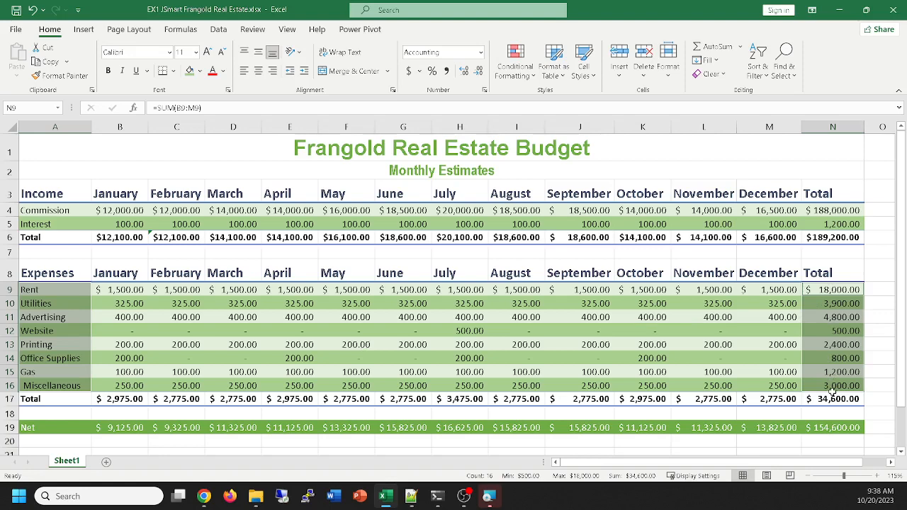
pyautogui.click(83, 30)
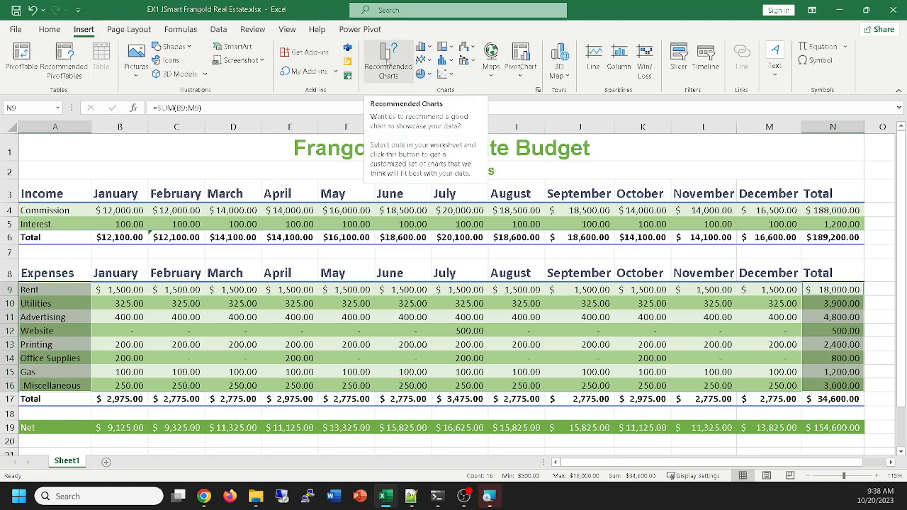
pyautogui.click(387, 62)
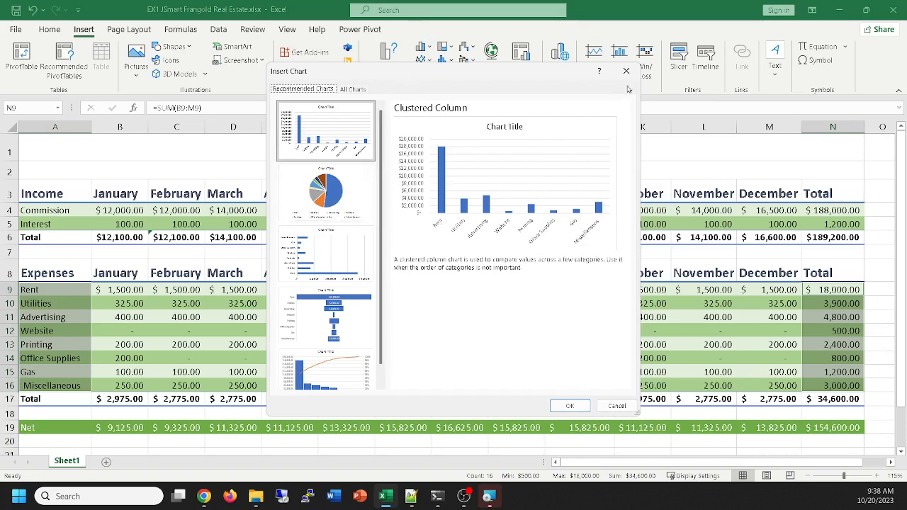
pyautogui.click(613, 405)
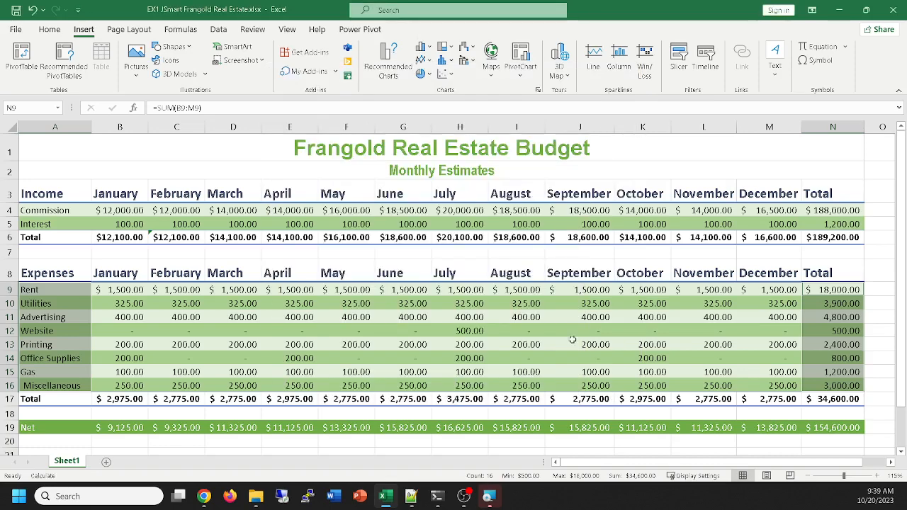
pyautogui.click(430, 75)
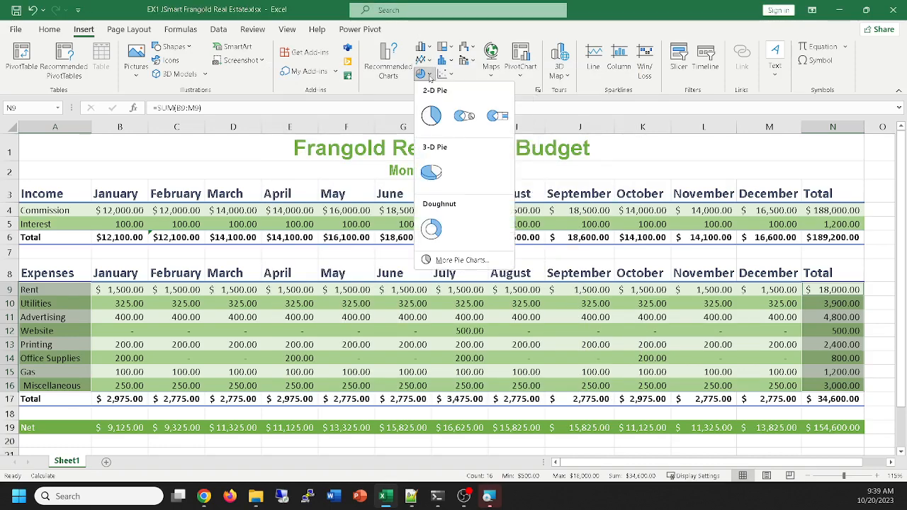
pyautogui.click(431, 173)
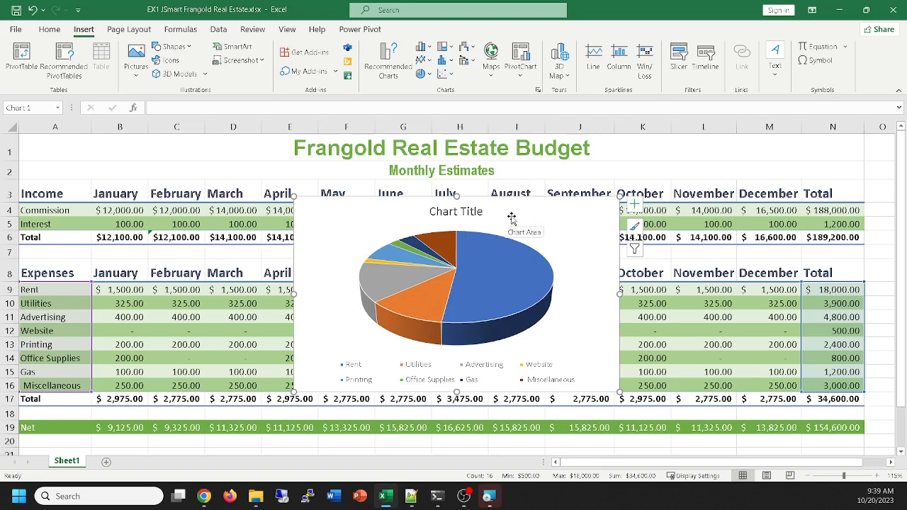
# Move the pie chart to a new sheet named Projected Estimates Chart
pyautogui.rightClick(548, 212)
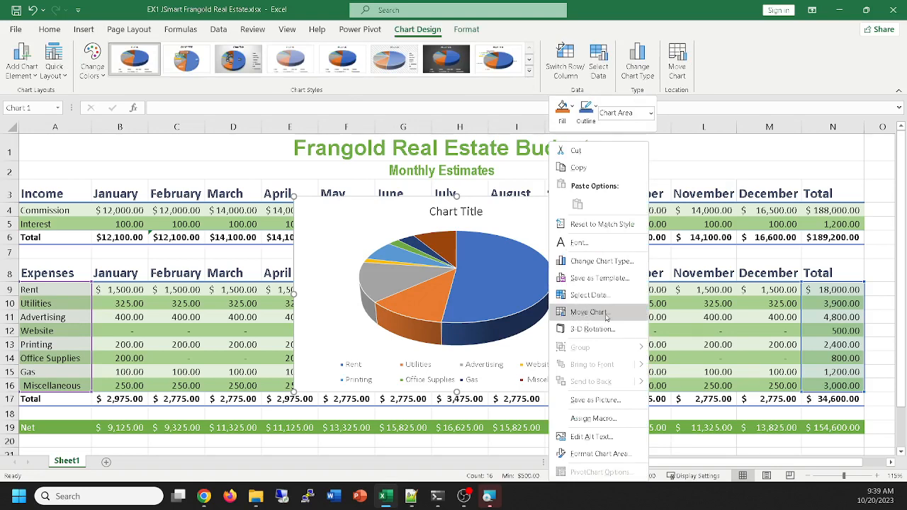
pyautogui.click(583, 313)
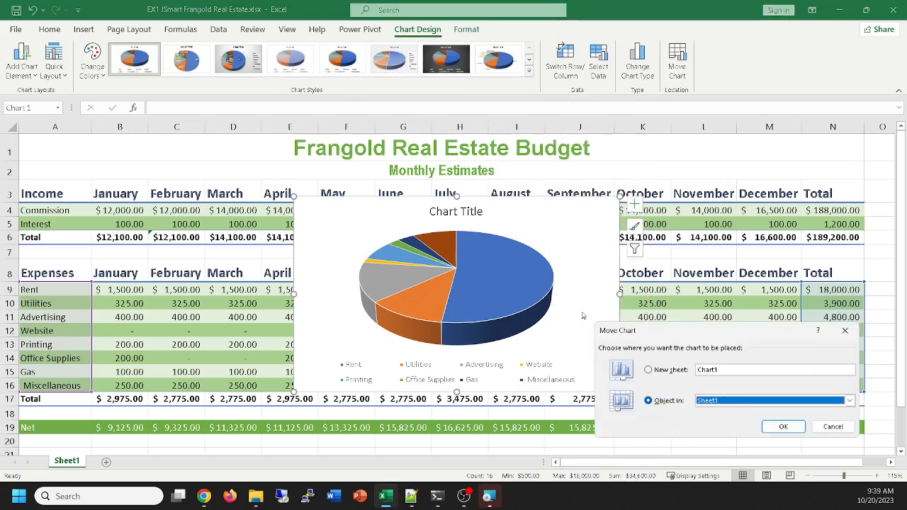
pyautogui.click(647, 371)
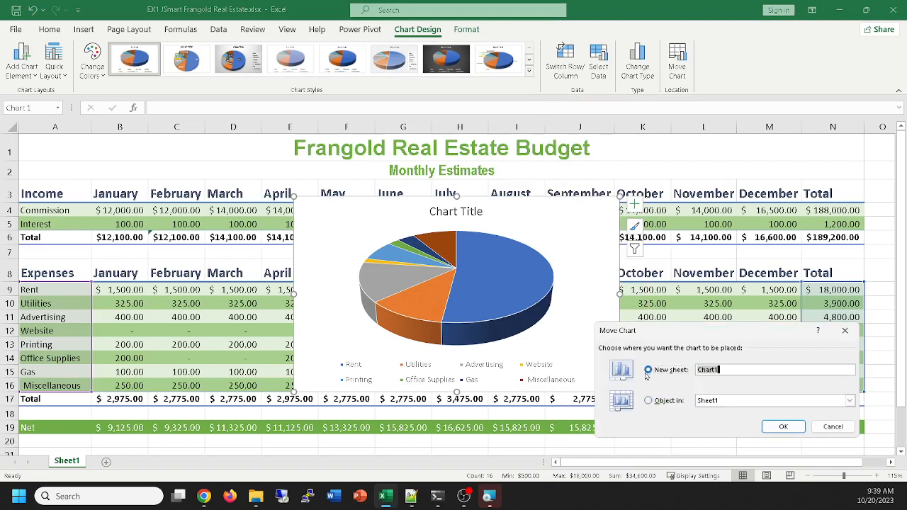
pyautogui.click(767, 371)
pyautogui.write('Proje')
pyautogui.press('BackSpace')
pyautogui.write('jec')
pyautogui.press('BackSpace')
pyautogui.press('BackSpace')
pyautogui.write('je')
pyautogui.write('cted Estimates')
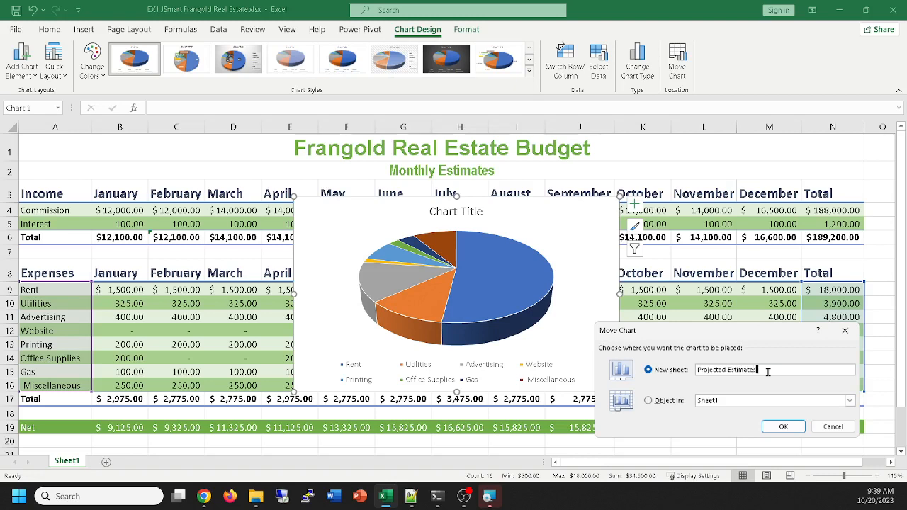
pyautogui.write(' Chart')
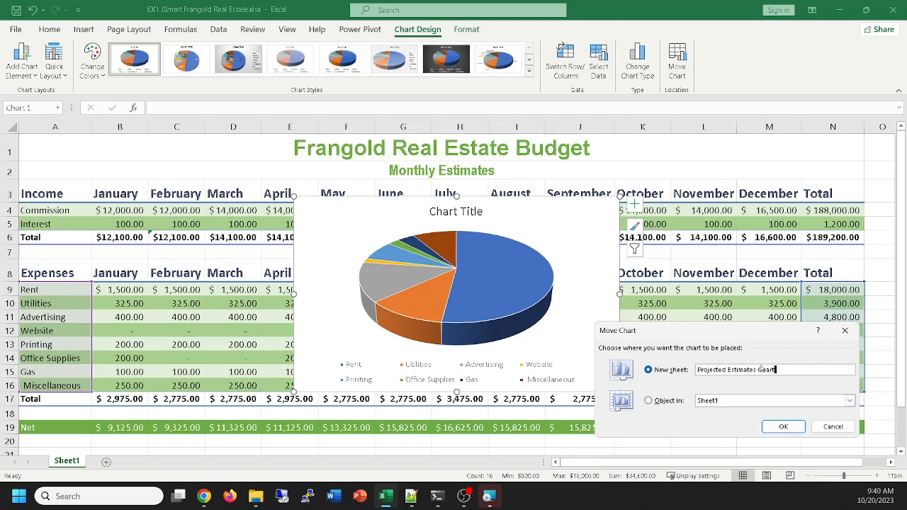
pyautogui.click(783, 428)
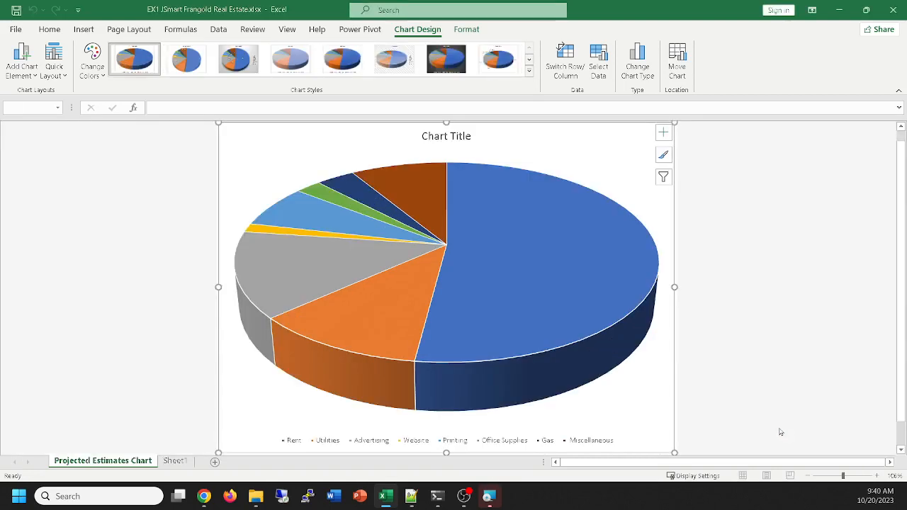
# Rename the Sheet1 worksheet as Monthly Estimates Table
pyautogui.click(175, 461)
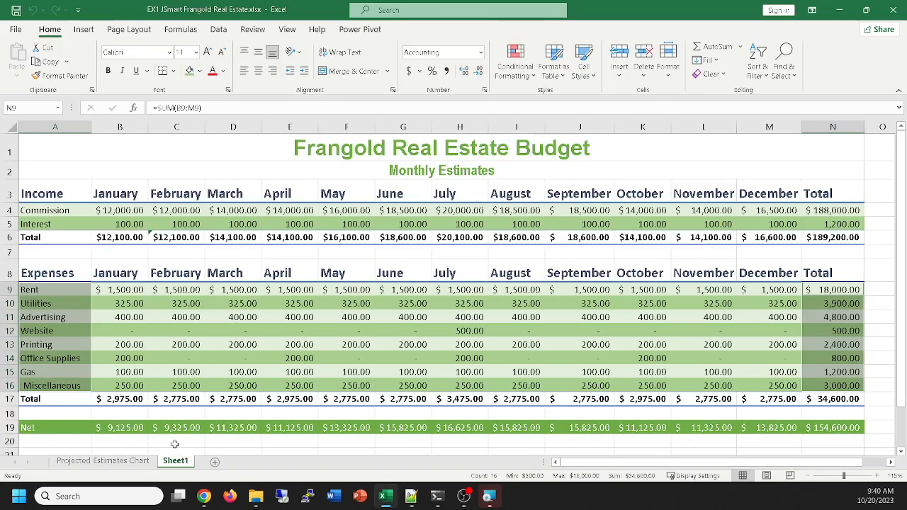
pyautogui.click(132, 461)
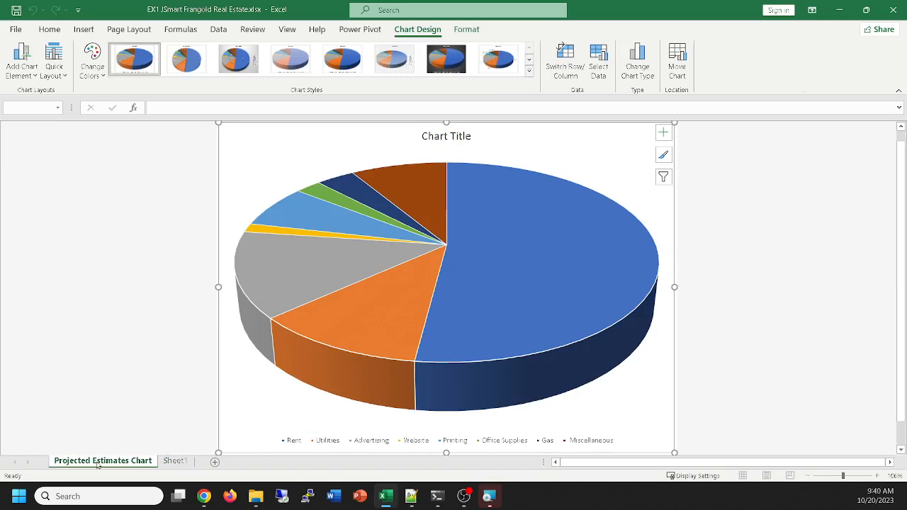
pyautogui.click(177, 461)
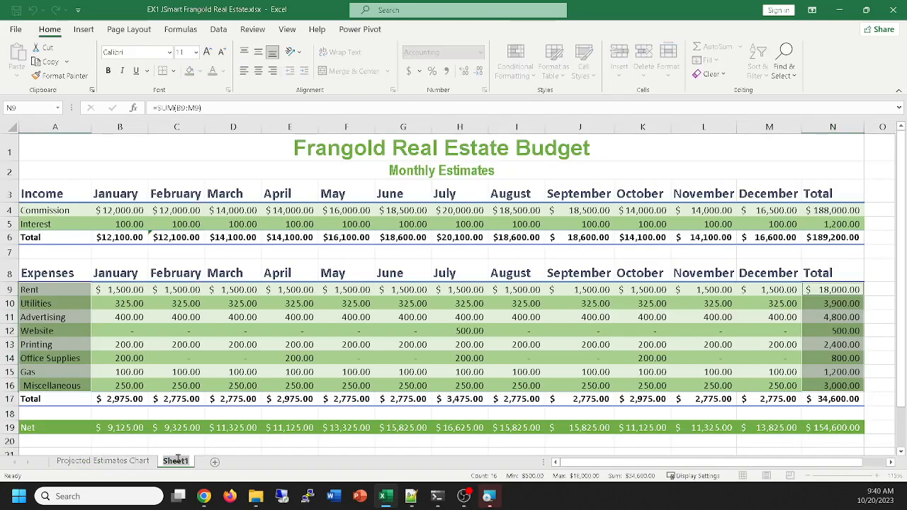
pyautogui.write('Monthlyu')
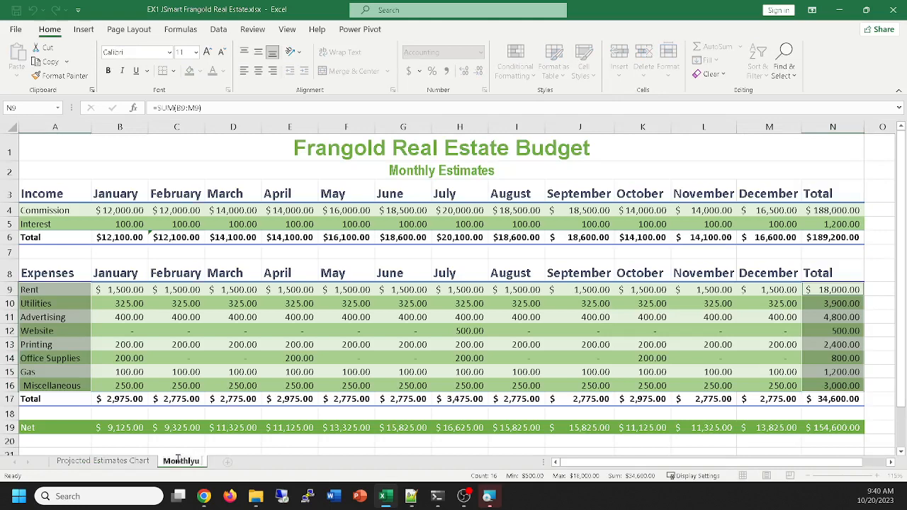
pyautogui.press('BackSpace')
pyautogui.write('Estima')
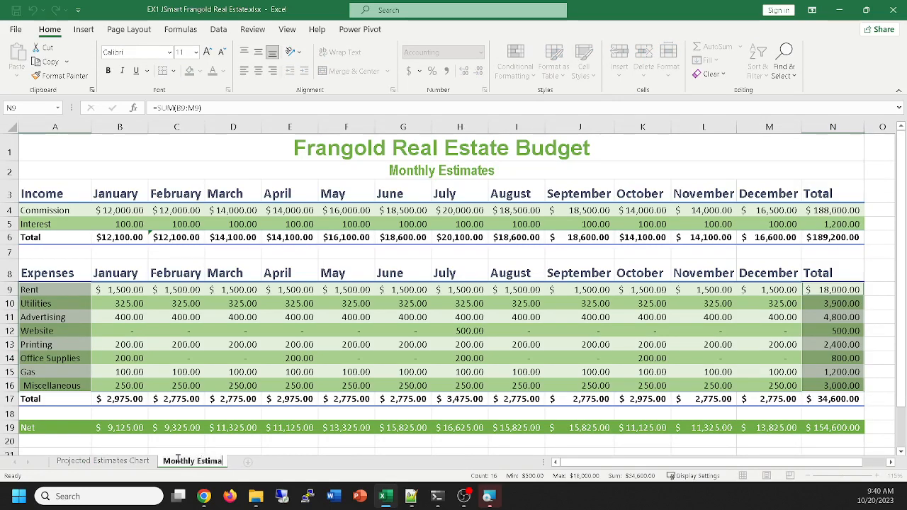
pyautogui.write('tes Tabel')
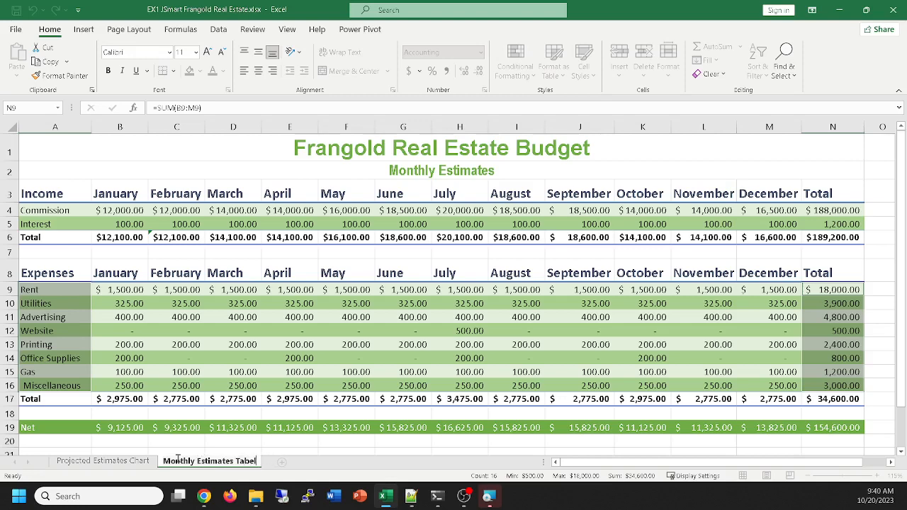
pyautogui.press('BackSpace')
pyautogui.press('BackSpace')
pyautogui.write('le')
pyautogui.press('Return')
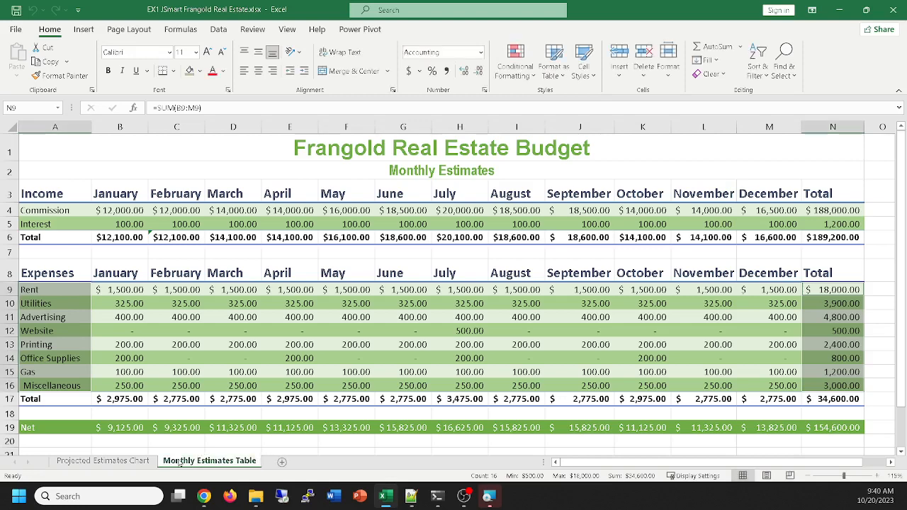
# Check the names on the Monthly Estimates Table and Projected Estimates Chart sheet tabs
pyautogui.doubleClick(179, 459)
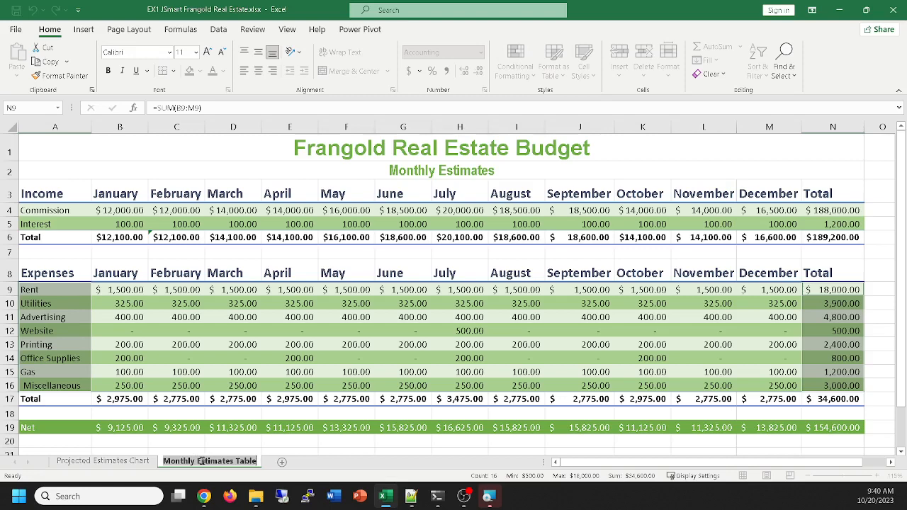
pyautogui.click(111, 461)
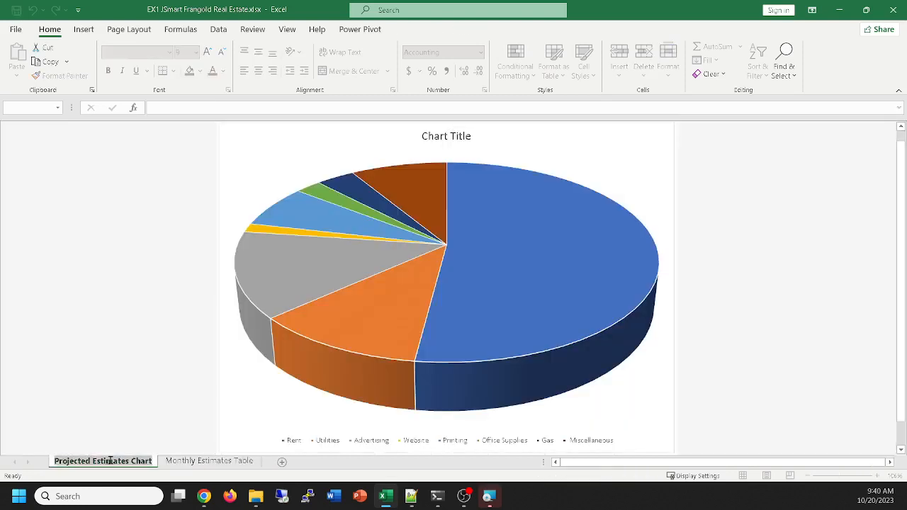
pyautogui.click(209, 460)
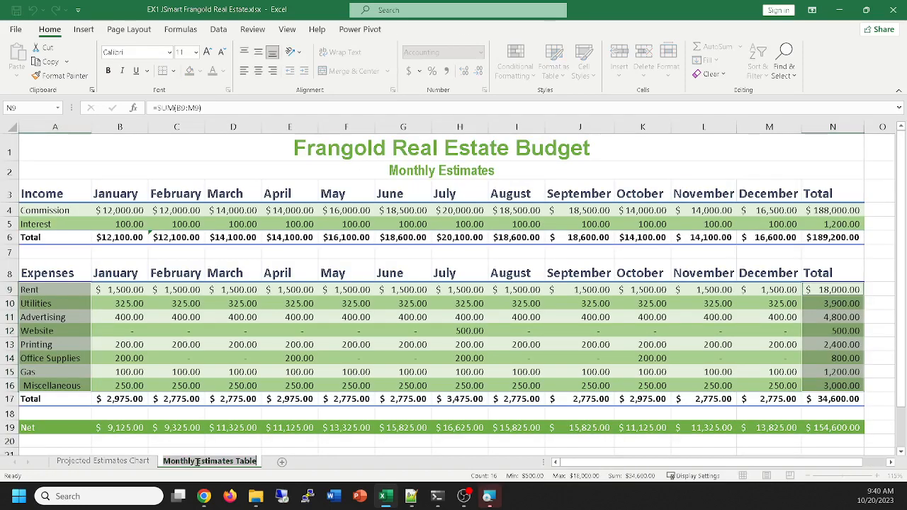
# Apply the sixth chart style, with the hatched background and side legend, to the pie on the Projected Estimates Chart sheet
pyautogui.click(121, 461)
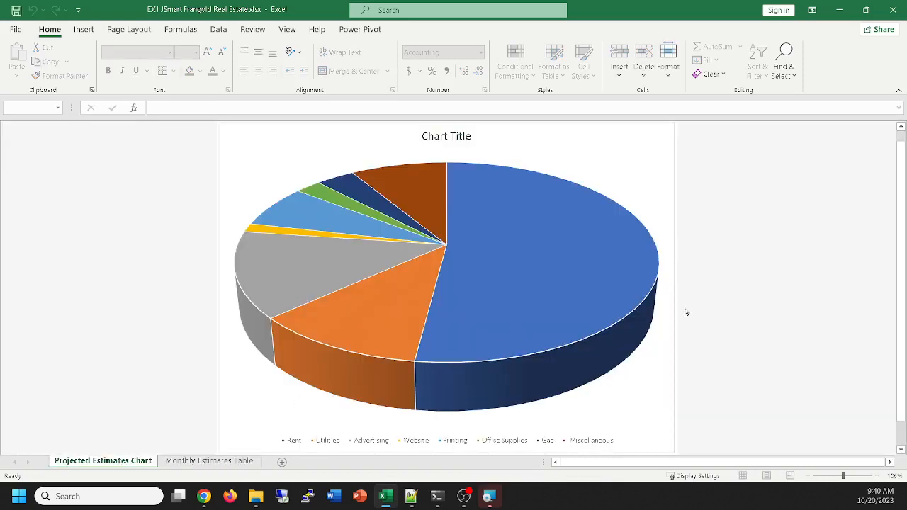
pyautogui.moveTo(477, 224)
pyautogui.click(609, 155)
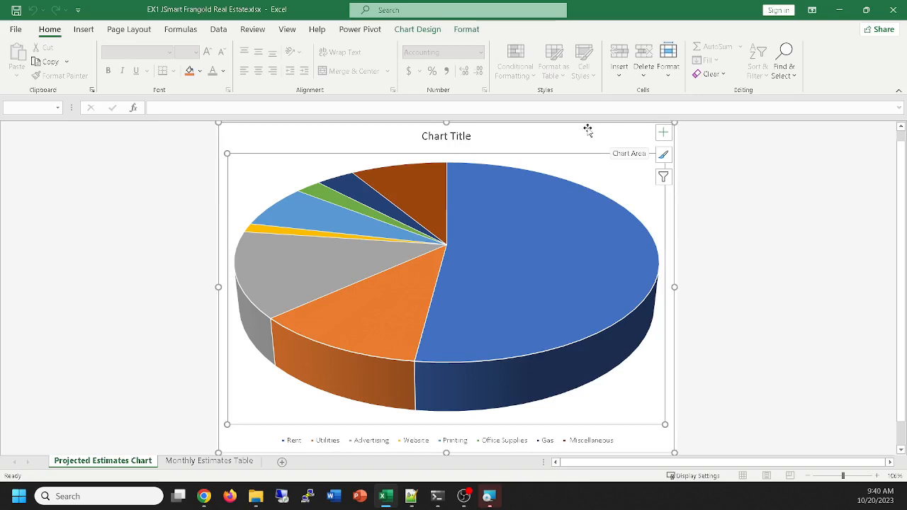
pyautogui.click(587, 129)
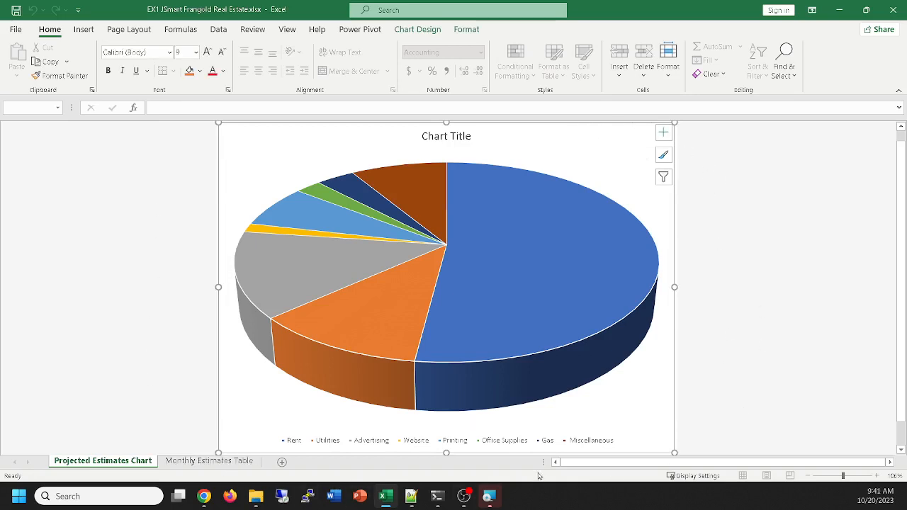
pyautogui.click(418, 29)
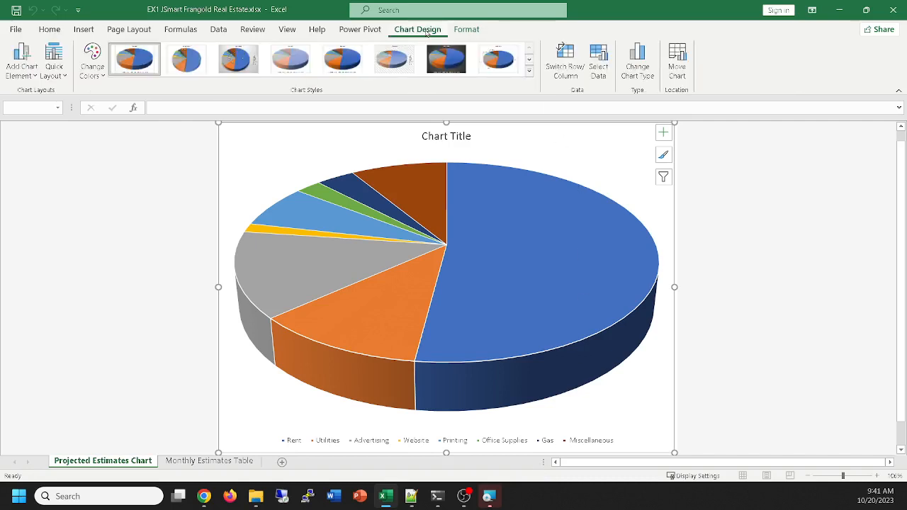
pyautogui.click(528, 70)
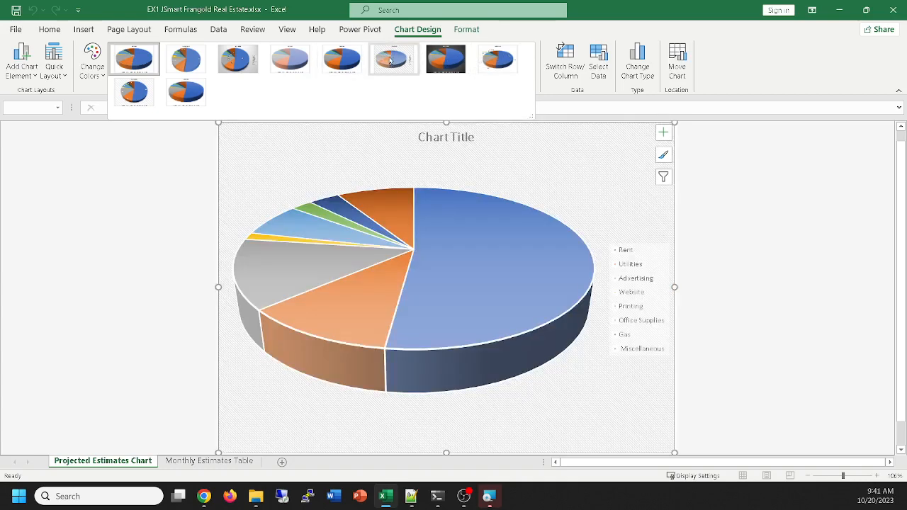
pyautogui.click(389, 60)
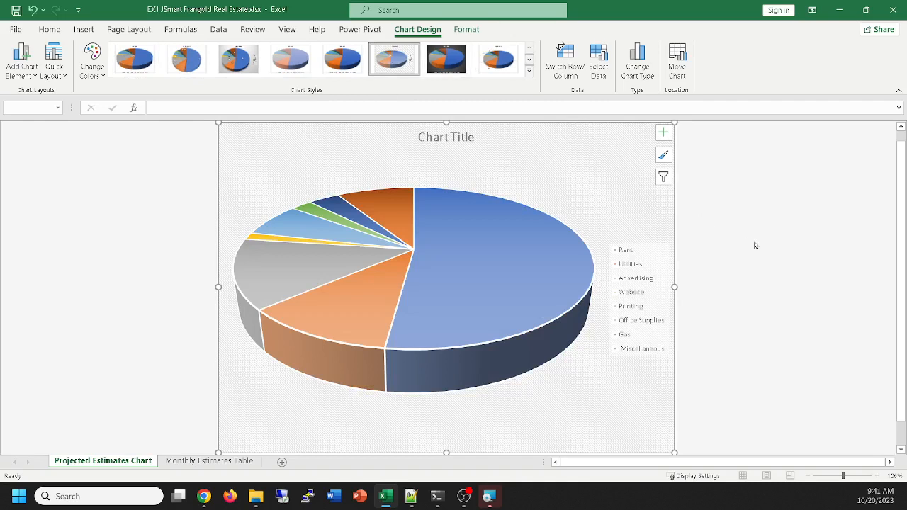
# Replace the placeholder chart title with "Monthly Projected Finances"
pyautogui.click(432, 136)
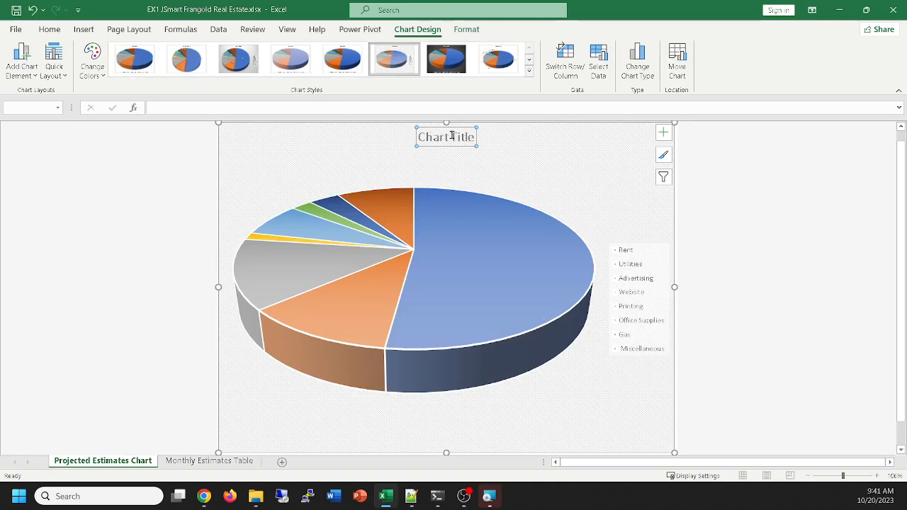
pyautogui.doubleClick(452, 137)
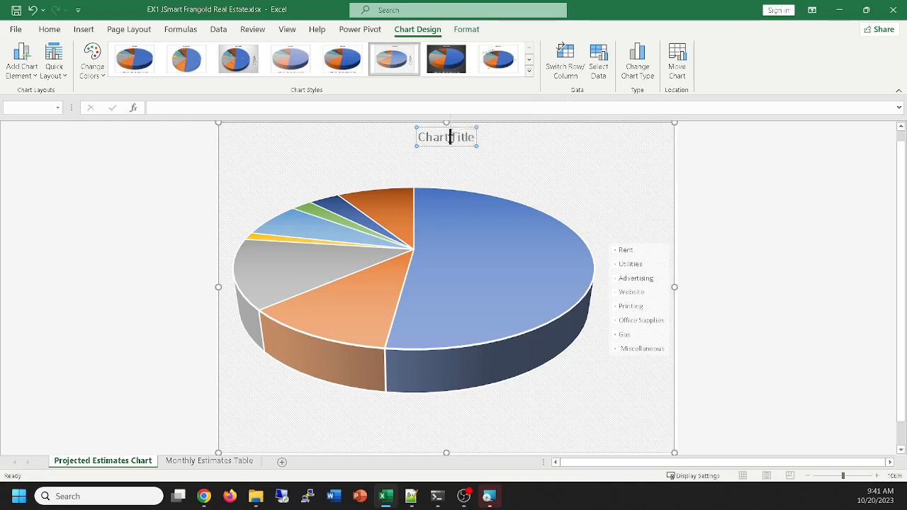
pyautogui.doubleClick(451, 139)
pyautogui.tripleClick(446, 139)
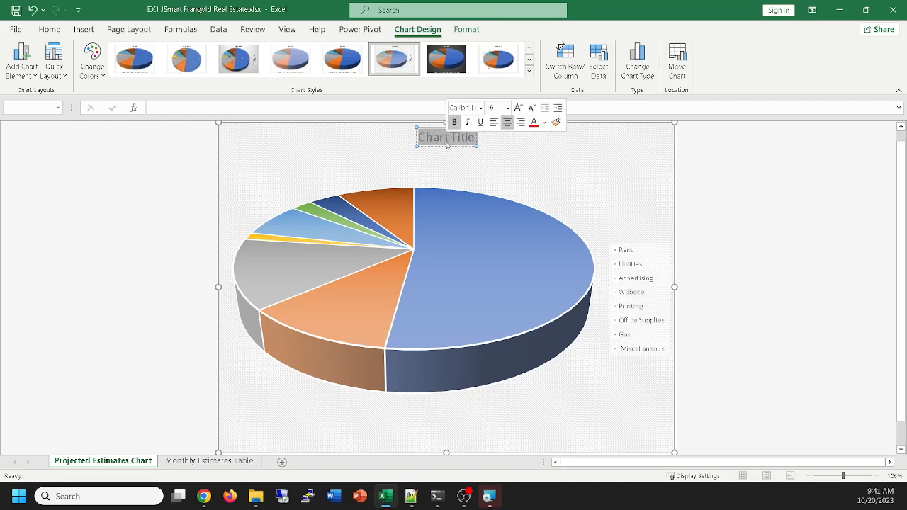
pyautogui.write('Mont')
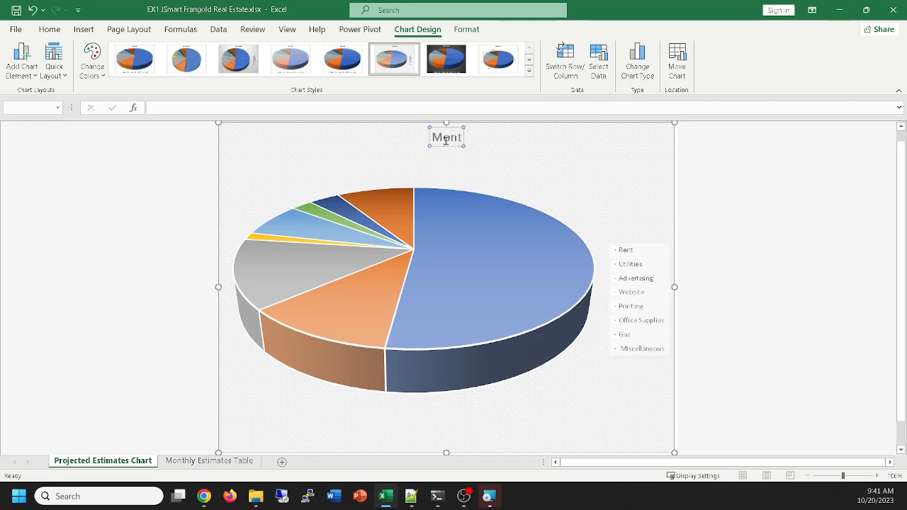
pyautogui.write('hly')
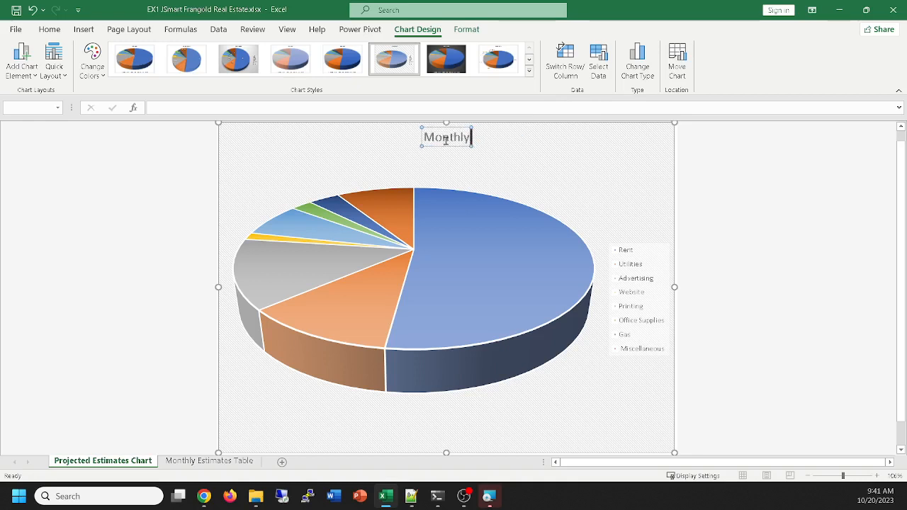
pyautogui.write(' Projected')
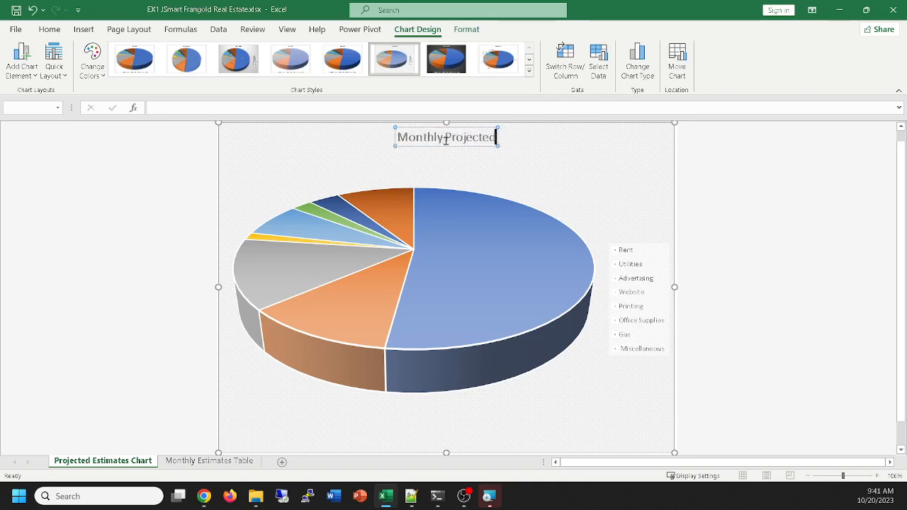
pyautogui.write(' Finances')
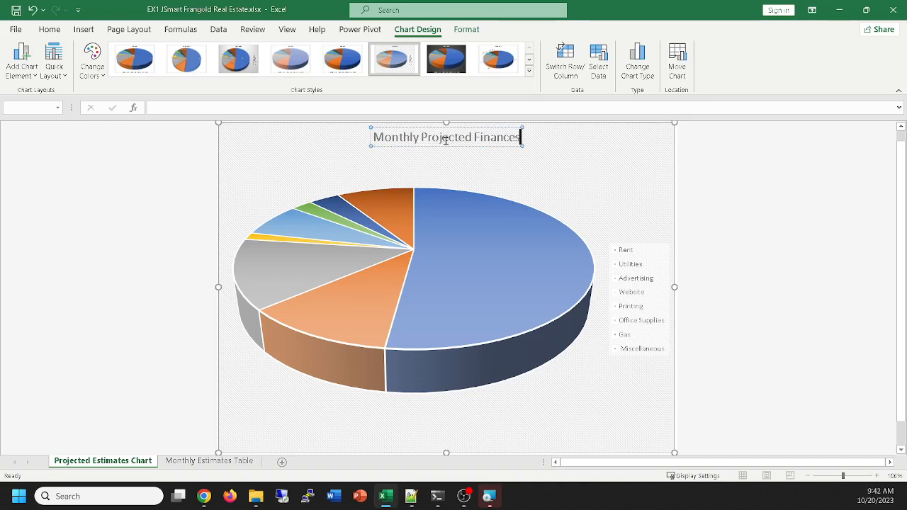
# Enlarge the whole chart title text to 32 pt
pyautogui.tripleClick(446, 140)
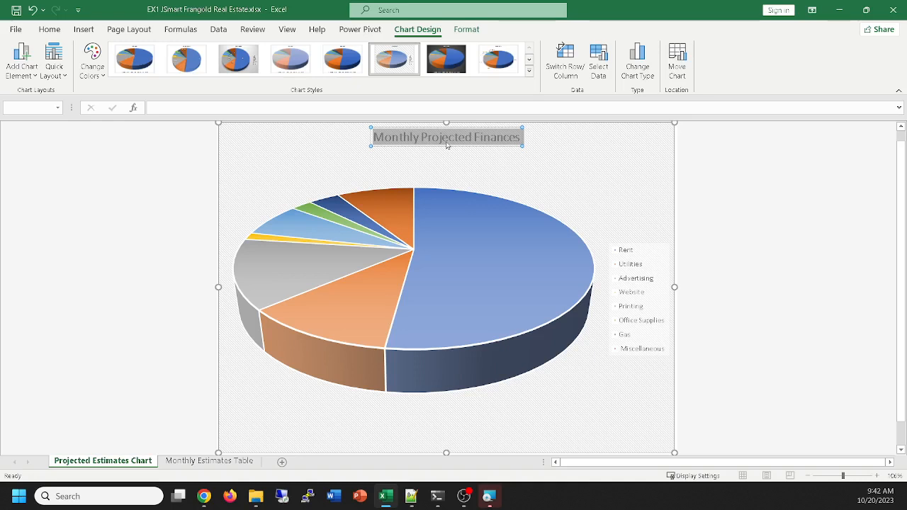
pyautogui.hotkey('ctrl', 'shift', '.')
pyautogui.hotkey('ctrl', 'shift', '.')
pyautogui.hotkey('ctrl', 'shift', '.')
pyautogui.hotkey('ctrl', 'shift', '.')
pyautogui.hotkey('ctrl', 'shift', '.')
pyautogui.hotkey('ctrl', 'shift', '.')
pyautogui.hotkey('ctrl', 'shift', '.')
pyautogui.hotkey('ctrl', 'shift', '.')
pyautogui.hotkey('ctrl', 'shift', ',')
pyautogui.hotkey('ctrl', 'shift', ',')
pyautogui.hotkey('ctrl', 'shift', ',')
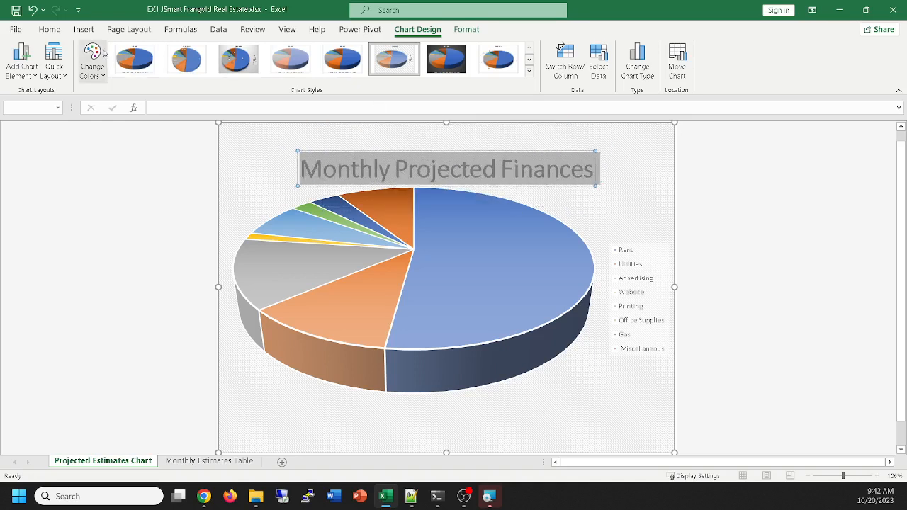
# Review the chart title's font, style and size settings without changing them
pyautogui.click(50, 29)
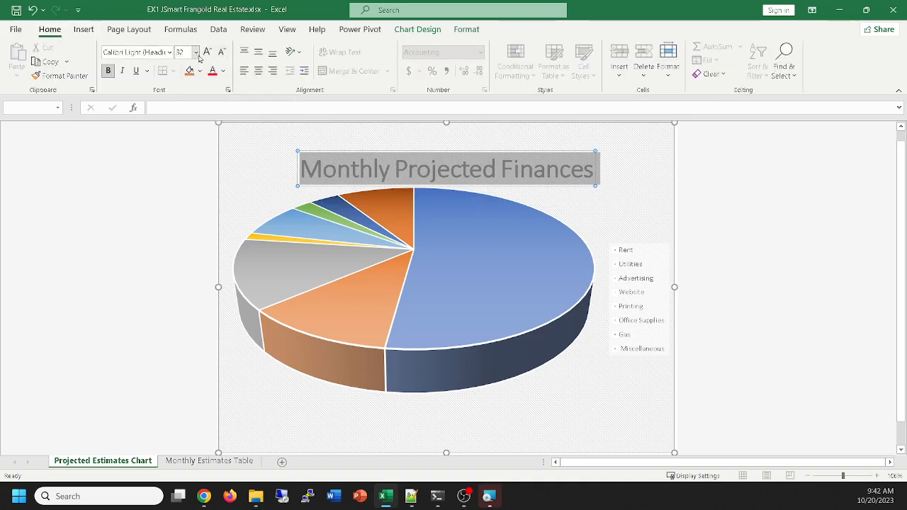
pyautogui.rightClick(486, 168)
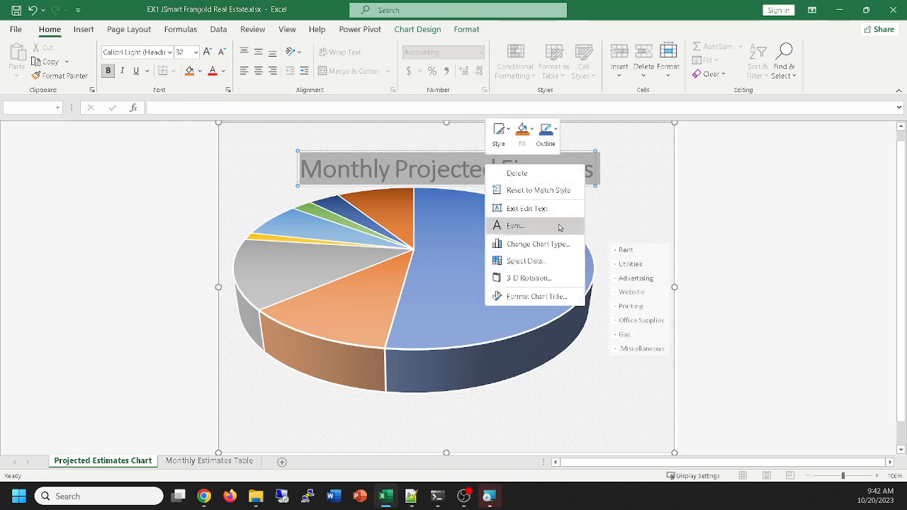
pyautogui.click(515, 227)
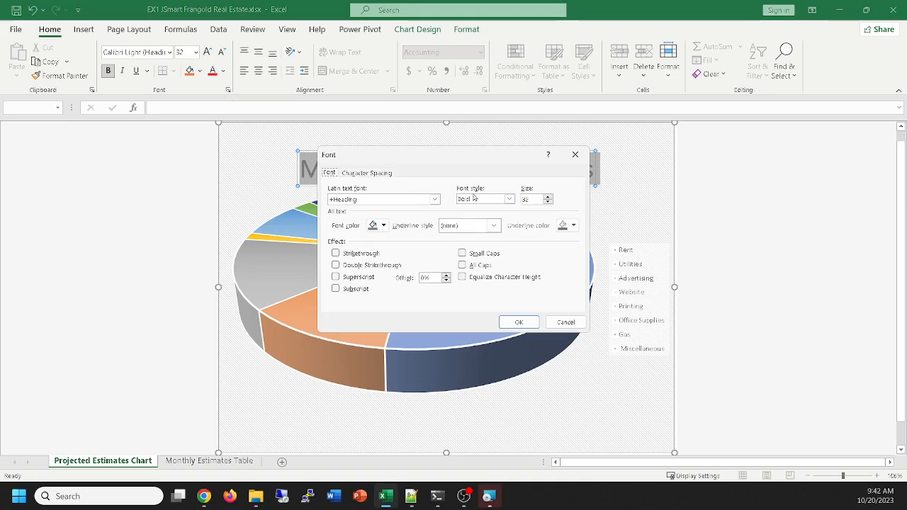
pyautogui.click(576, 155)
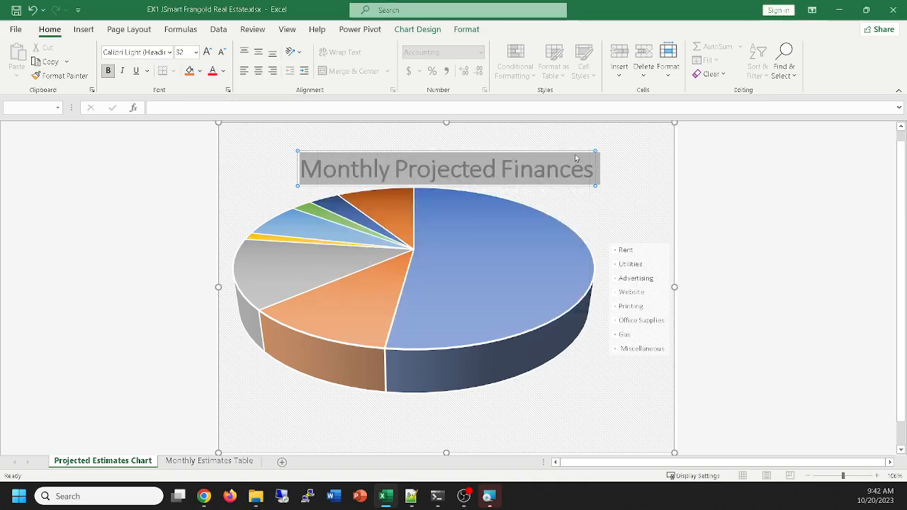
# Move the chart title slightly lower, into the space between the chart's upper edge and the pie
pyautogui.click(501, 145)
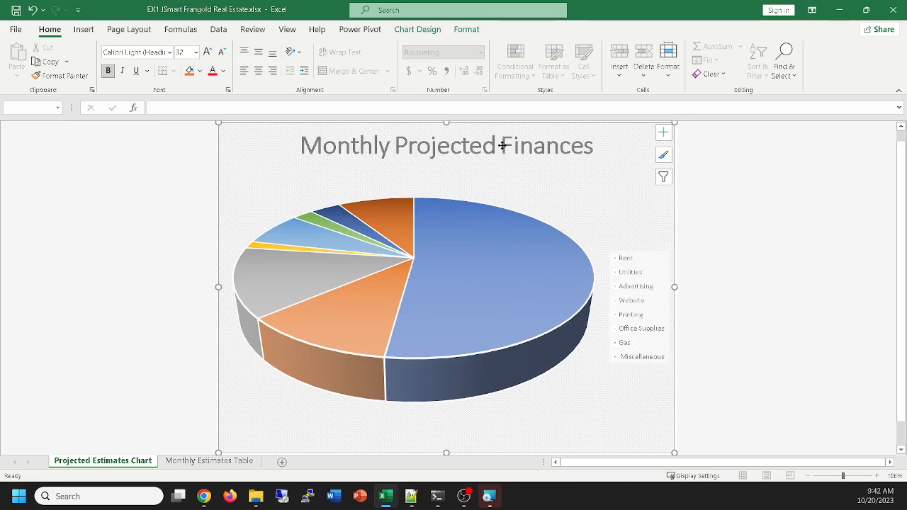
pyautogui.click(522, 148)
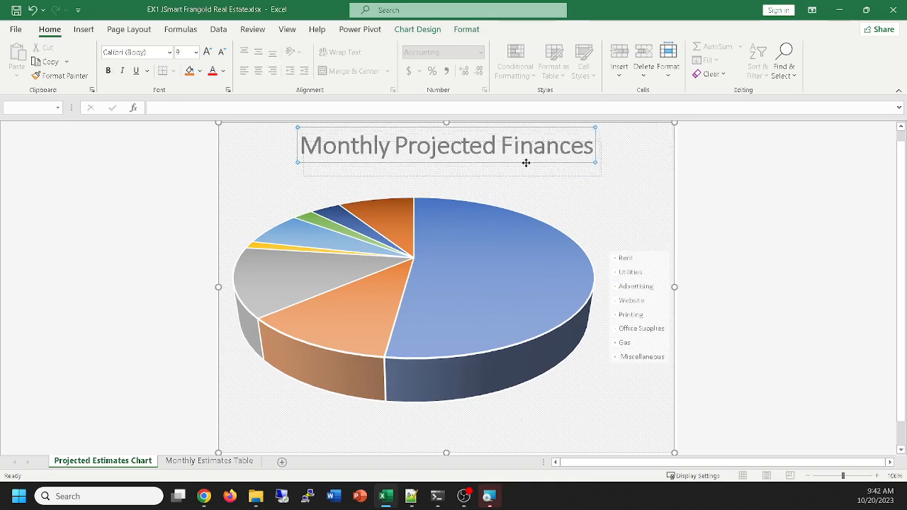
pyautogui.moveTo(525, 163); pyautogui.dragTo(524, 157)
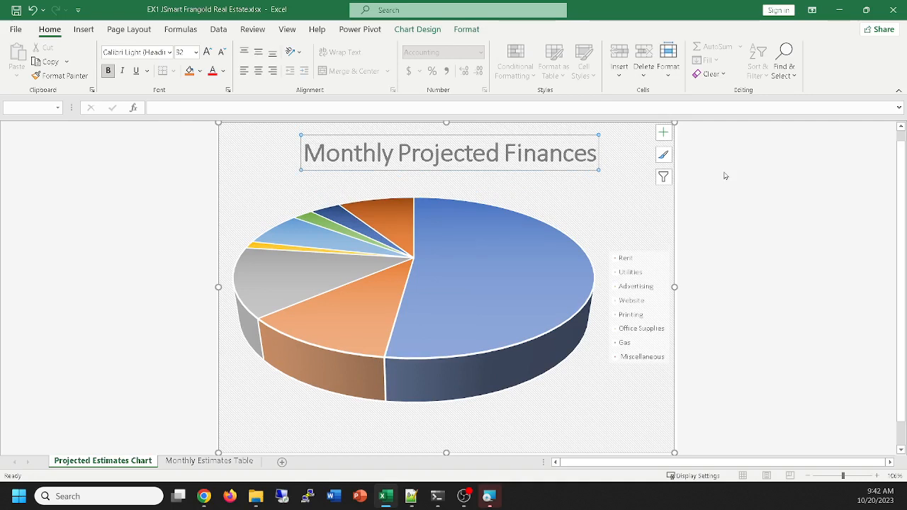
pyautogui.click(550, 151)
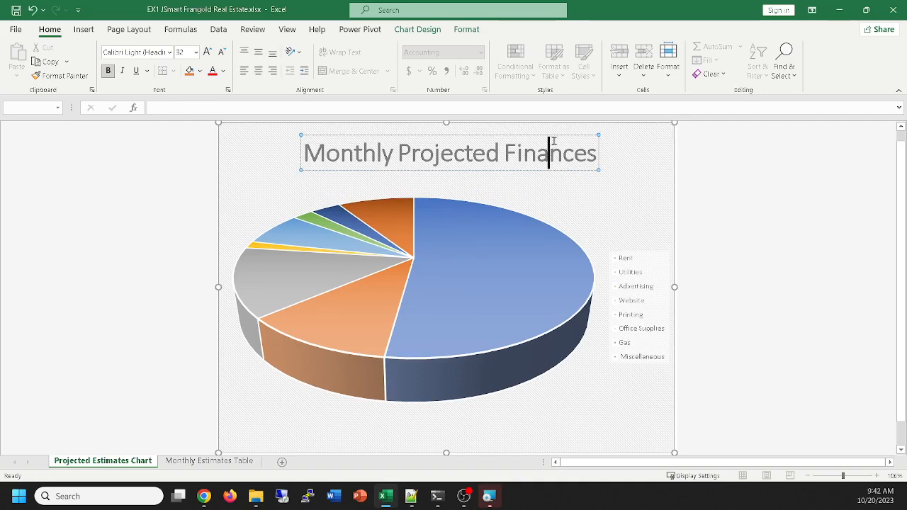
pyautogui.click(521, 138)
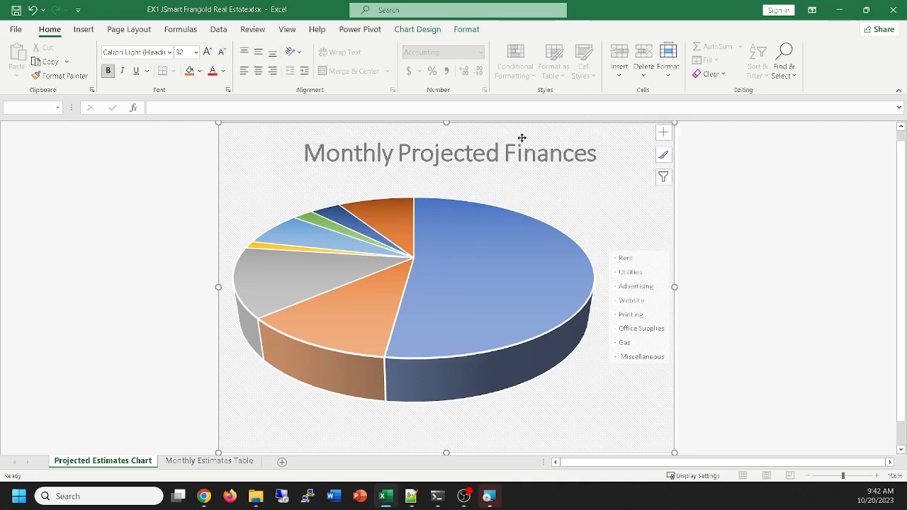
pyautogui.click(524, 151)
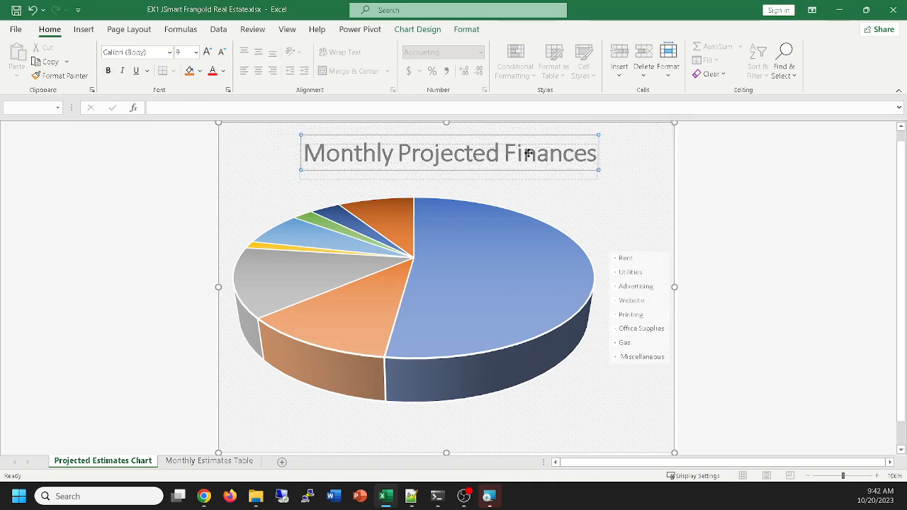
pyautogui.click(528, 153)
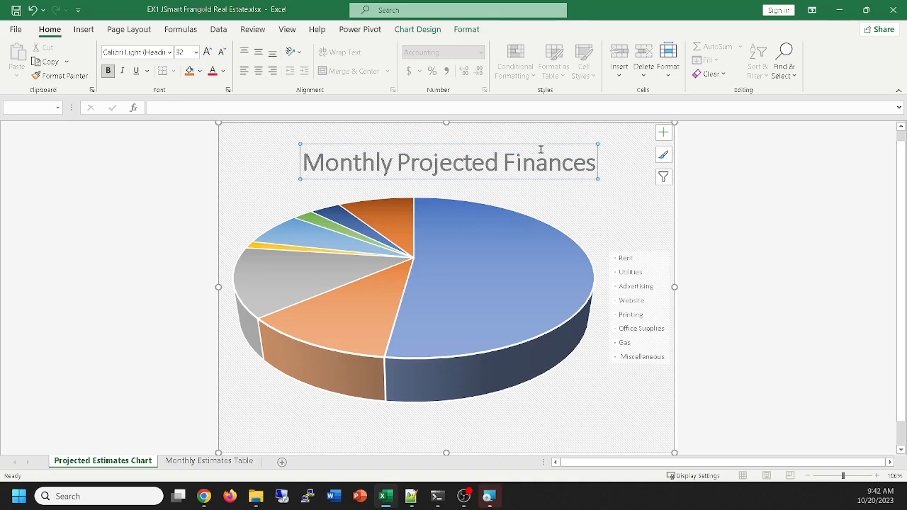
pyautogui.click(538, 143)
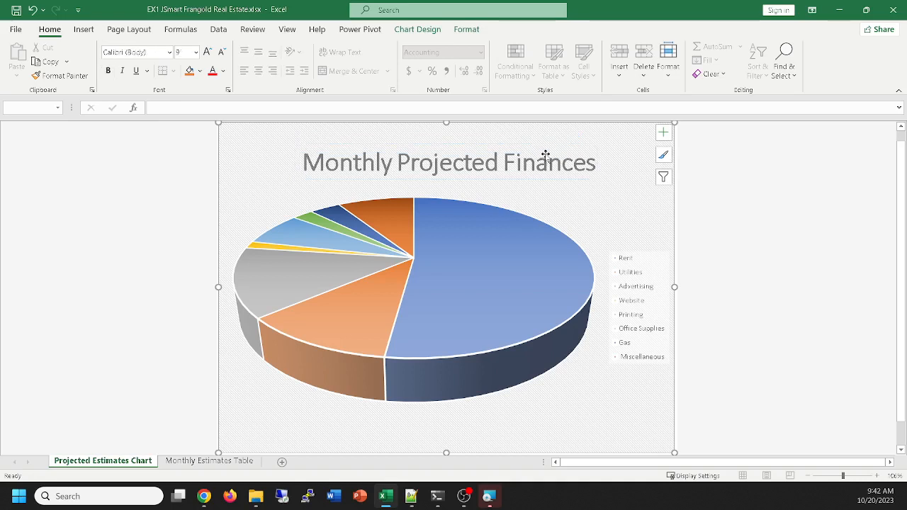
pyautogui.moveTo(544, 155)
pyautogui.mouseDown()
pyautogui.moveTo(539, 143)
pyautogui.moveTo(571, 153)
pyautogui.moveTo(573, 145)
pyautogui.moveTo(544, 149)
pyautogui.mouseUp()
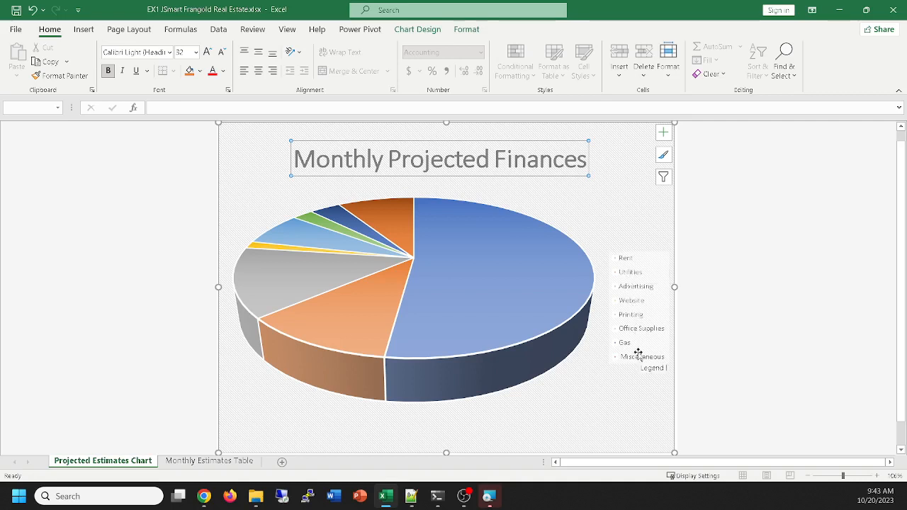
# Add data labels to the pie chart at Outside End and include the category name alongside each value
pyautogui.click(670, 137)
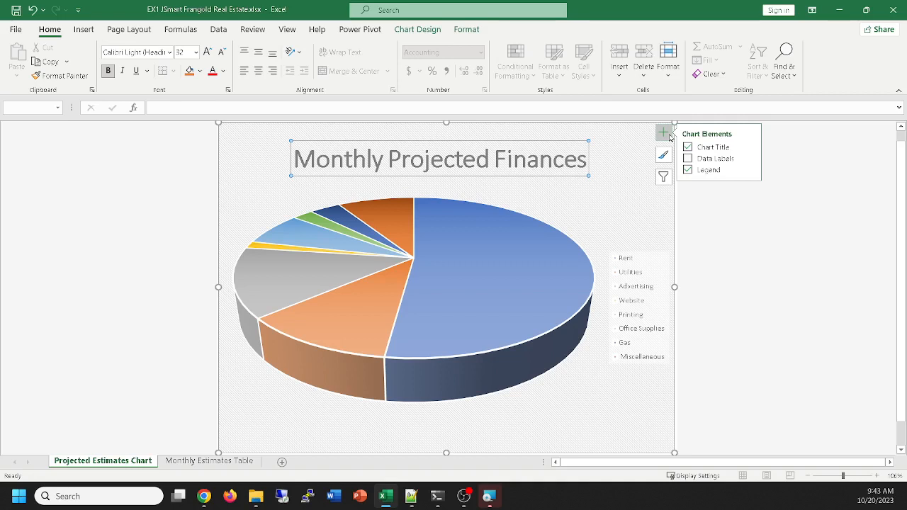
pyautogui.click(687, 158)
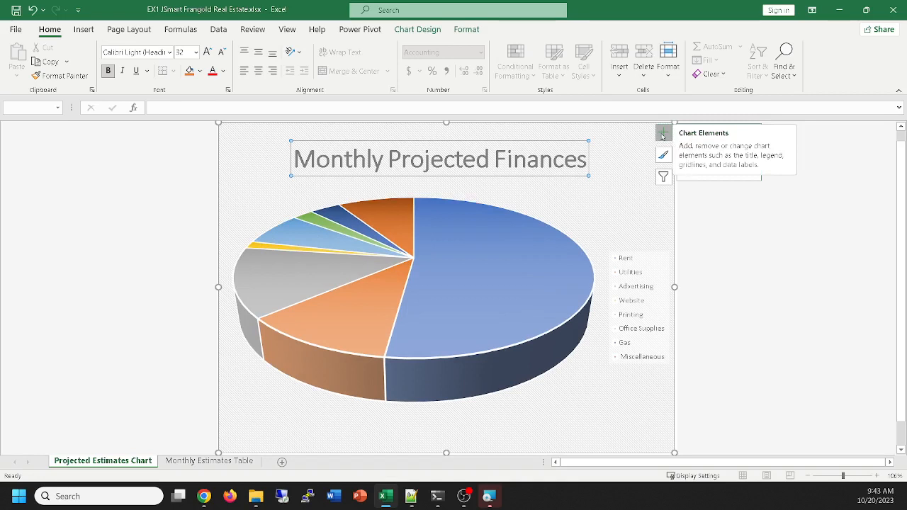
pyautogui.click(690, 159)
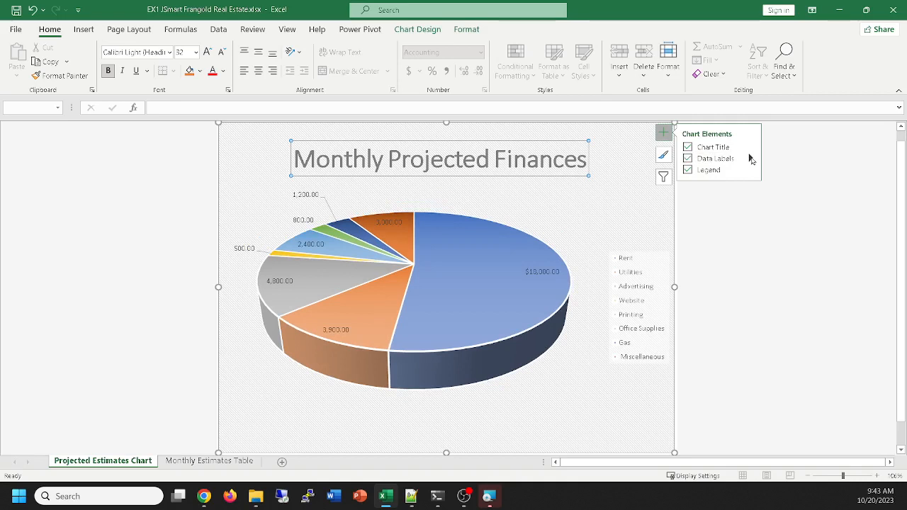
pyautogui.click(751, 159)
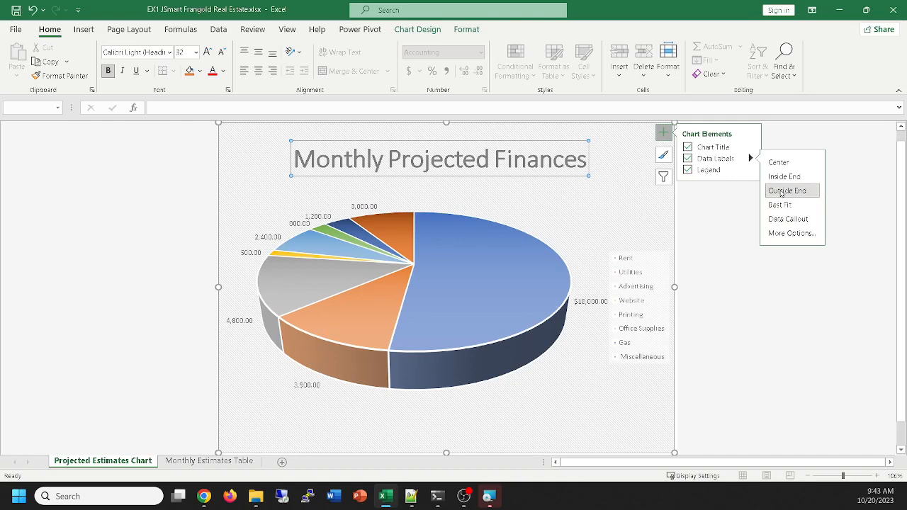
pyautogui.click(780, 192)
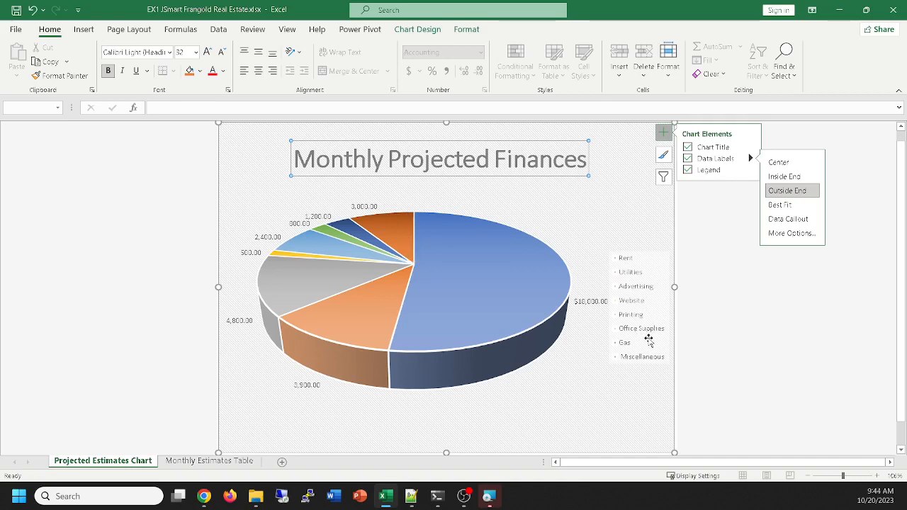
pyautogui.click(785, 235)
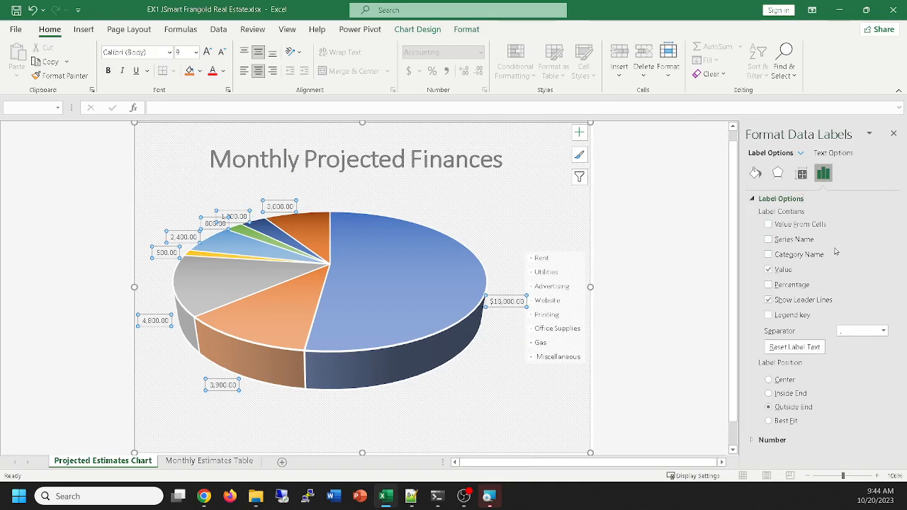
pyautogui.click(768, 254)
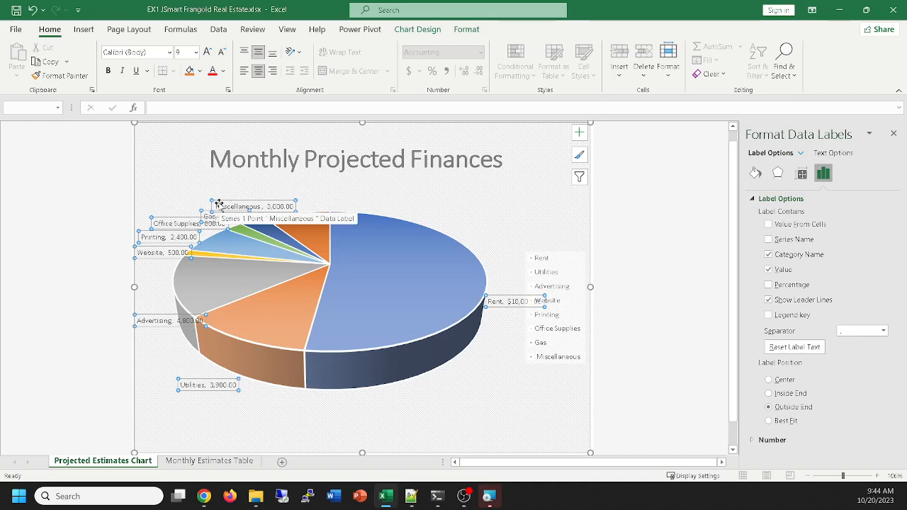
# Move the Miscellaneous data label up toward the chart title and the Gas label slightly higher, separating both from neighbouring labels
pyautogui.click(266, 205)
pyautogui.moveTo(267, 205); pyautogui.dragTo(288, 186)
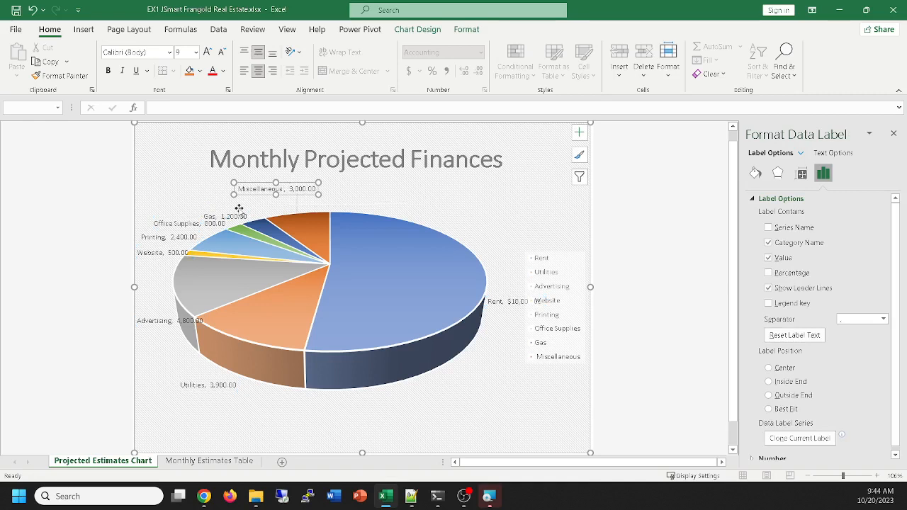
pyautogui.click(223, 215)
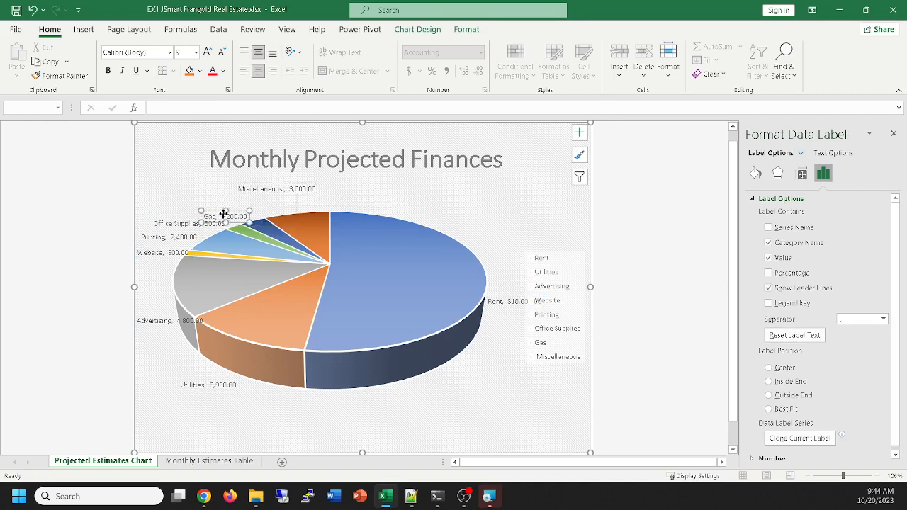
pyautogui.moveTo(223, 215); pyautogui.dragTo(219, 205)
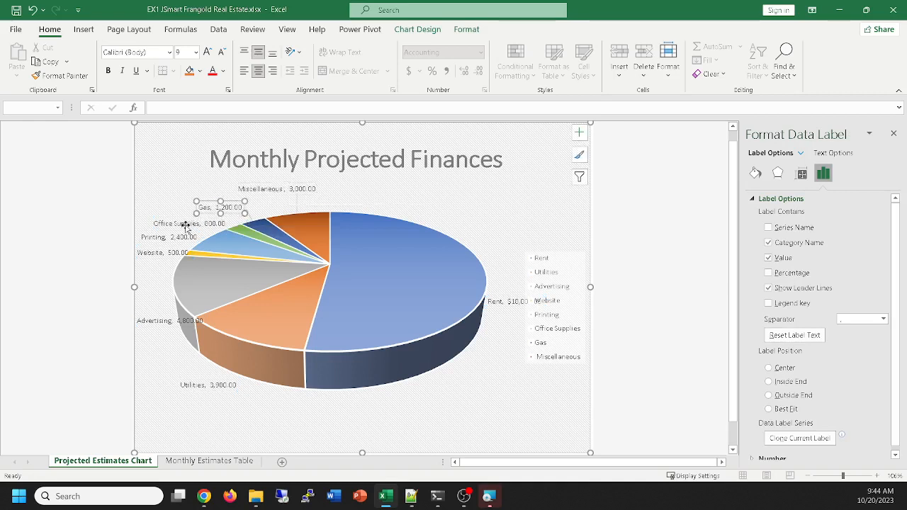
pyautogui.click(185, 225)
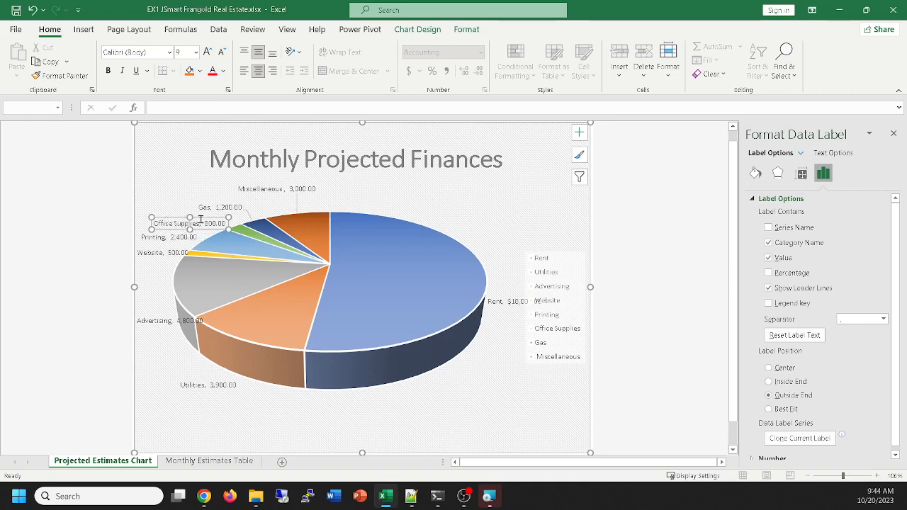
pyautogui.moveTo(169, 212); pyautogui.dragTo(163, 194)
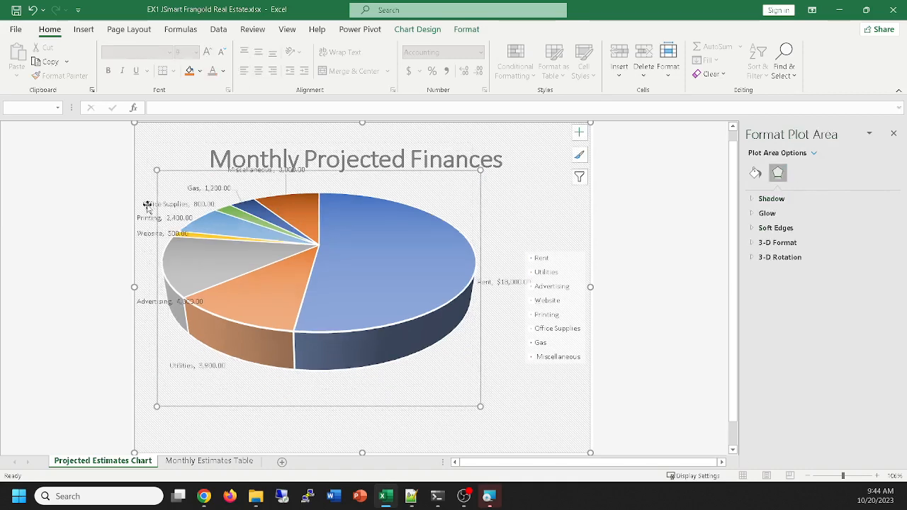
pyautogui.hotkey('ctrl', 'z')
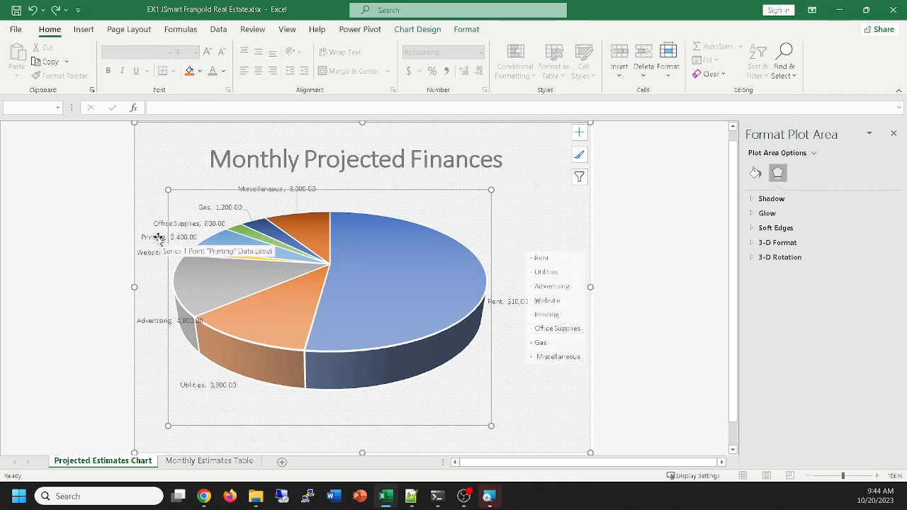
# Nudge the Office Supplies and Gas data labels slightly higher to spread out the crowded labels beside the small slices
pyautogui.click(158, 237)
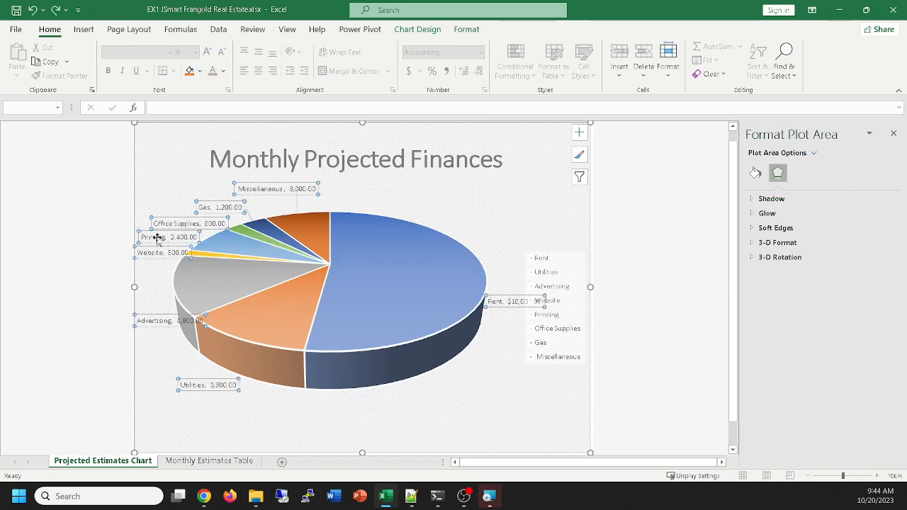
pyautogui.moveTo(177, 222); pyautogui.dragTo(218, 199)
pyautogui.click(222, 205)
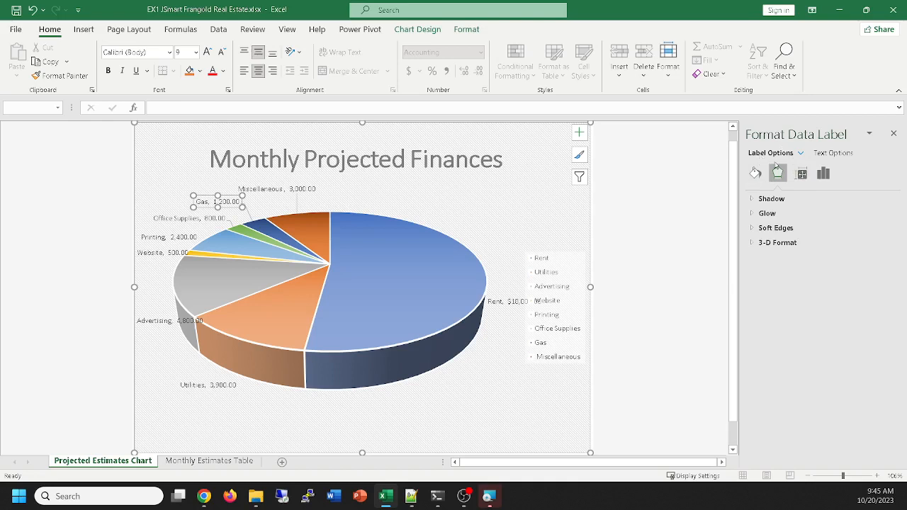
# Open the detailed label options, covering label contents and position, for the Gas data label
pyautogui.click(837, 157)
pyautogui.click(893, 135)
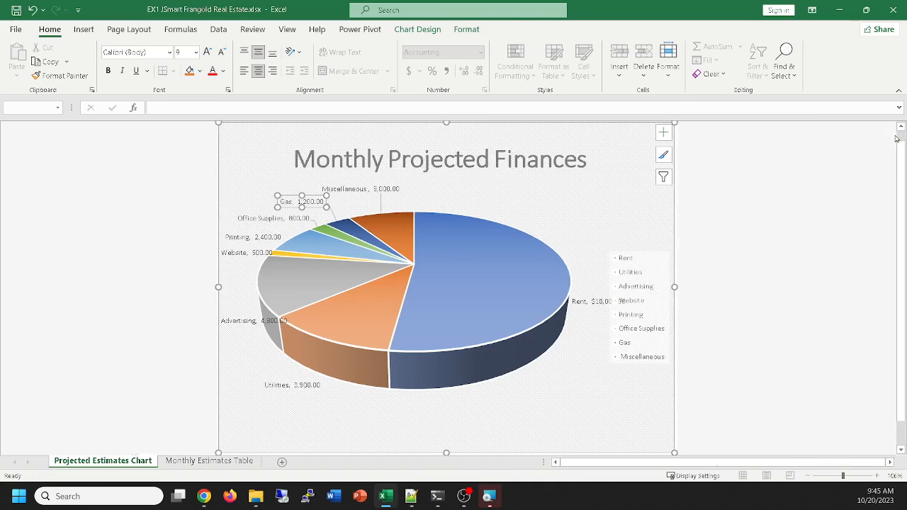
pyautogui.click(667, 138)
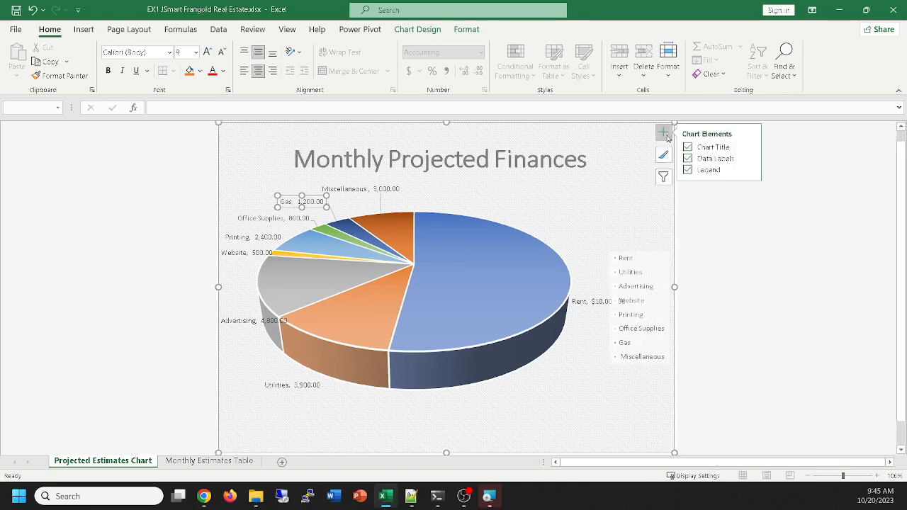
pyautogui.click(752, 159)
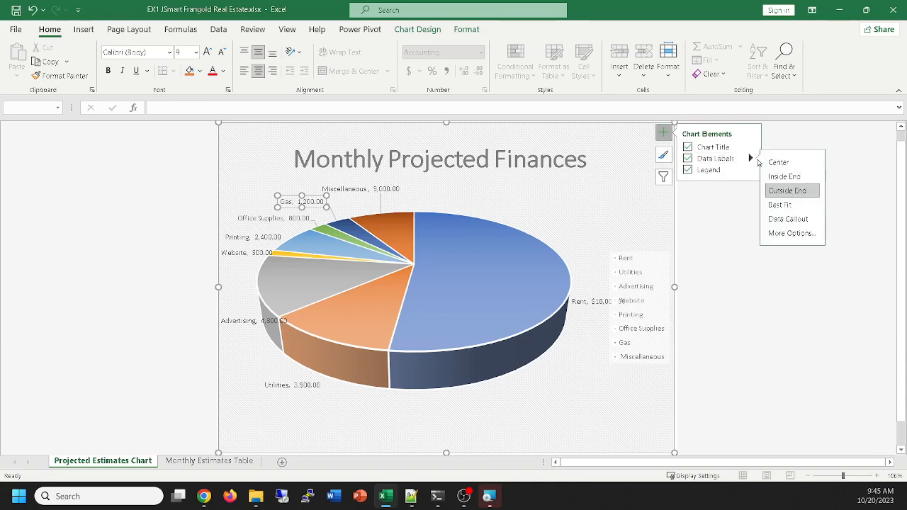
pyautogui.click(783, 234)
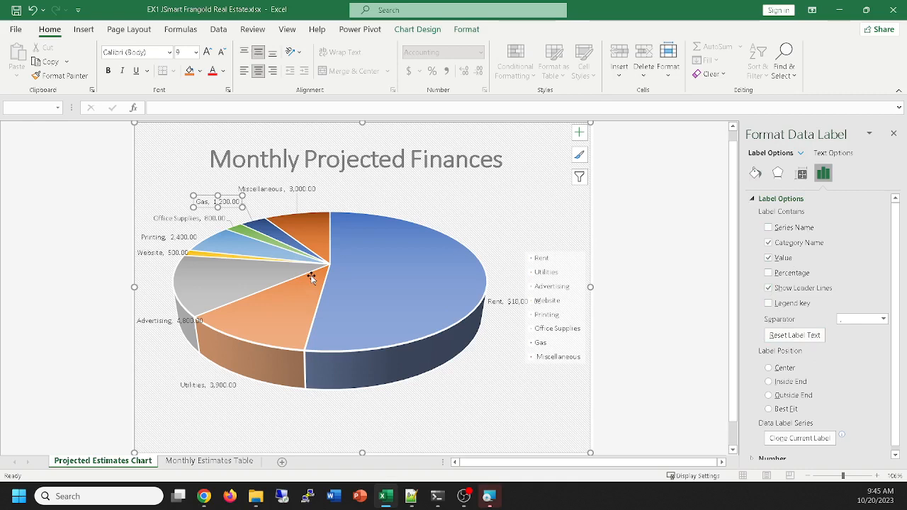
# Close the data label formatting options, delete the pie chart's legend and move the chart title slightly higher
pyautogui.click(893, 134)
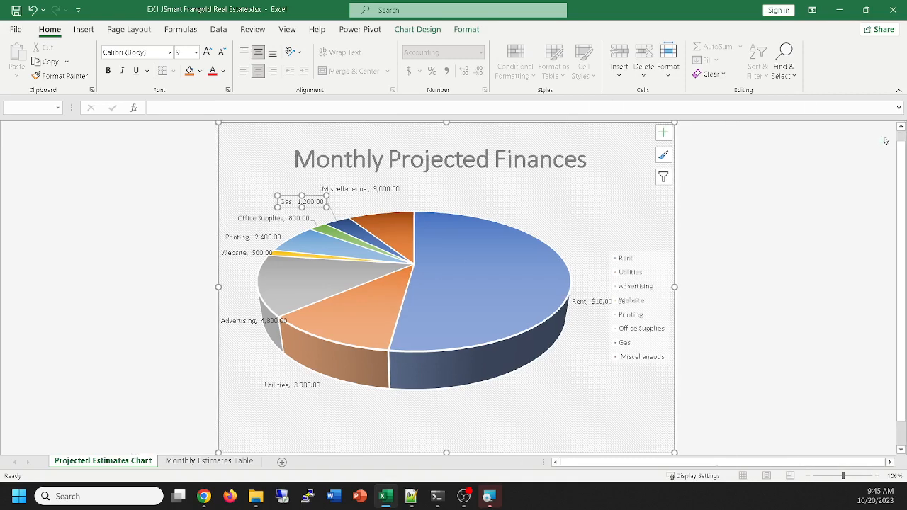
pyautogui.click(675, 286)
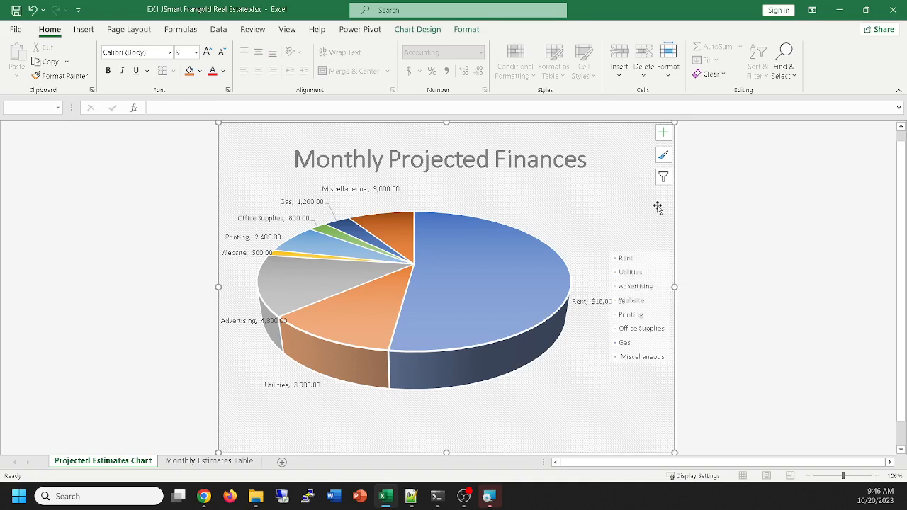
pyautogui.click(634, 269)
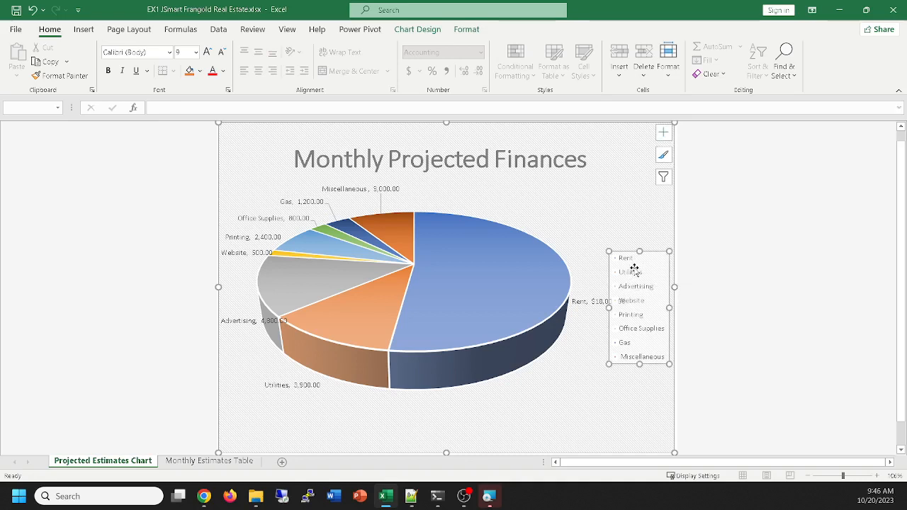
pyautogui.press('Delete')
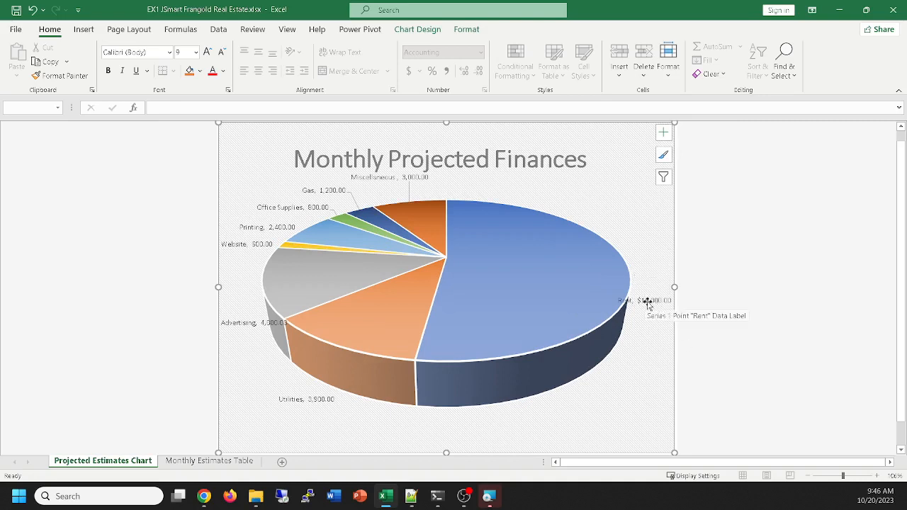
pyautogui.click(462, 156)
pyautogui.moveTo(463, 157)
pyautogui.mouseDown()
pyautogui.moveTo(469, 146)
pyautogui.moveTo(460, 149)
pyautogui.mouseUp()
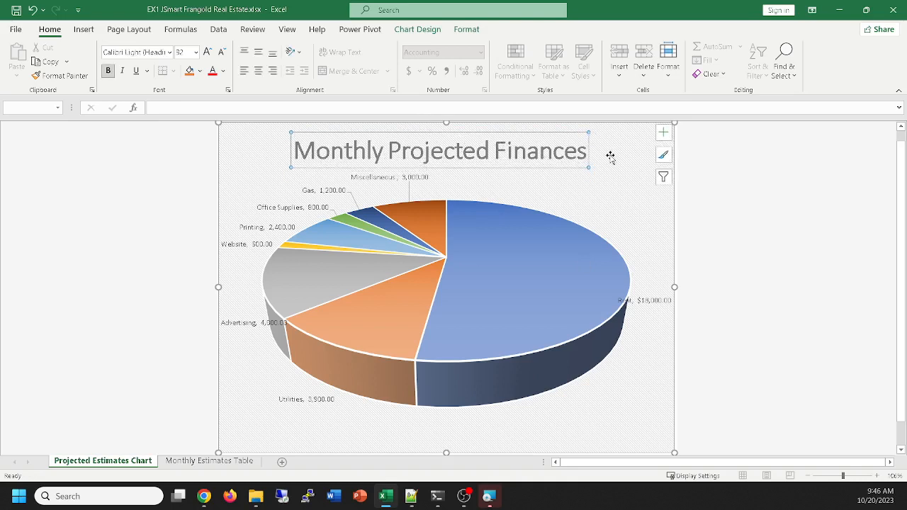
# Try pulling the Utilities and Advertising slices individually out of the pie, and undo both moves
pyautogui.moveTo(500, 270)
pyautogui.click(388, 324)
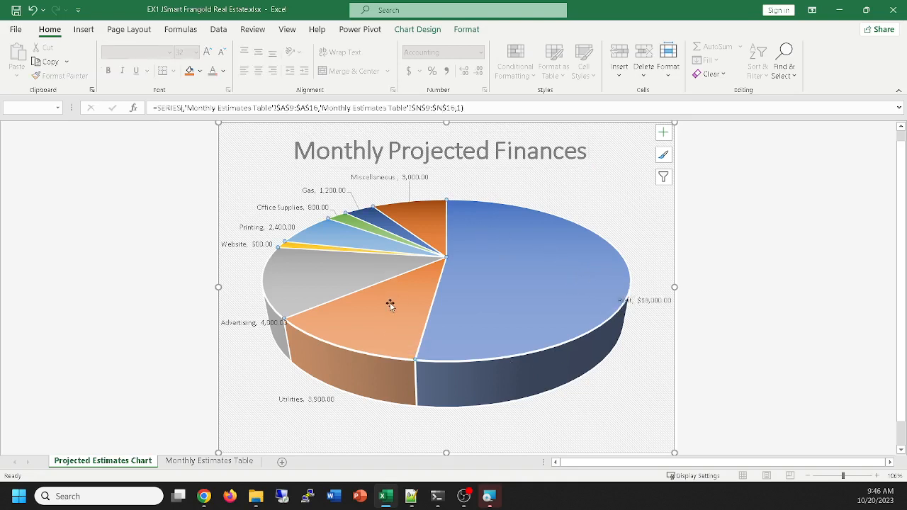
pyautogui.moveTo(397, 309); pyautogui.dragTo(372, 340)
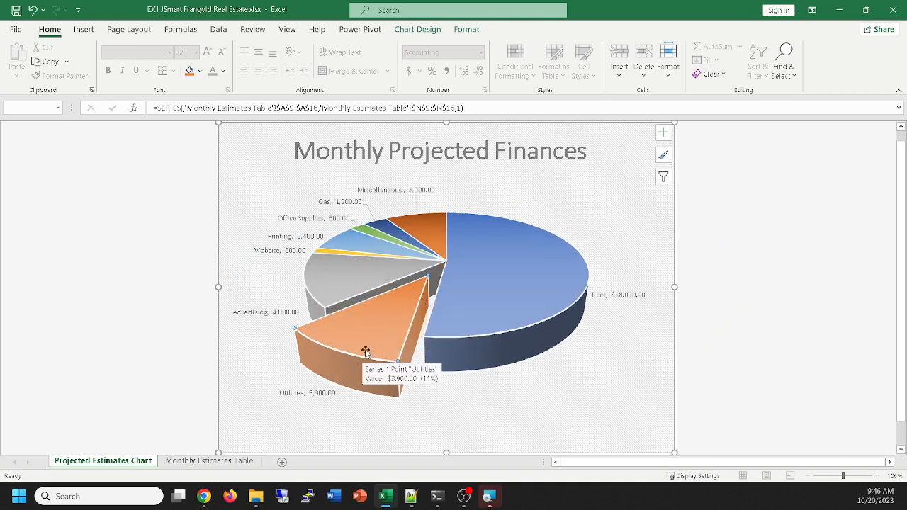
pyautogui.click(360, 280)
pyautogui.moveTo(361, 281); pyautogui.dragTo(345, 290)
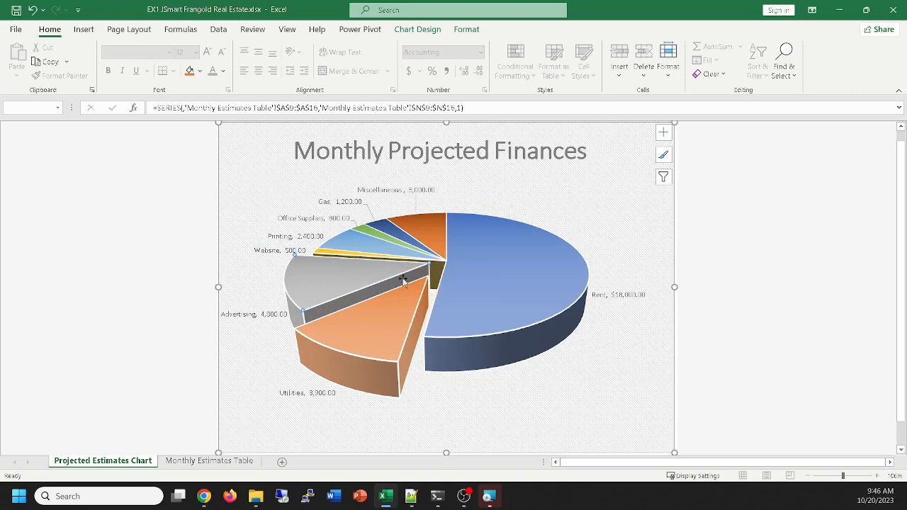
pyautogui.hotkey('ctrl', 'z')
pyautogui.hotkey('ctrl', 'z')
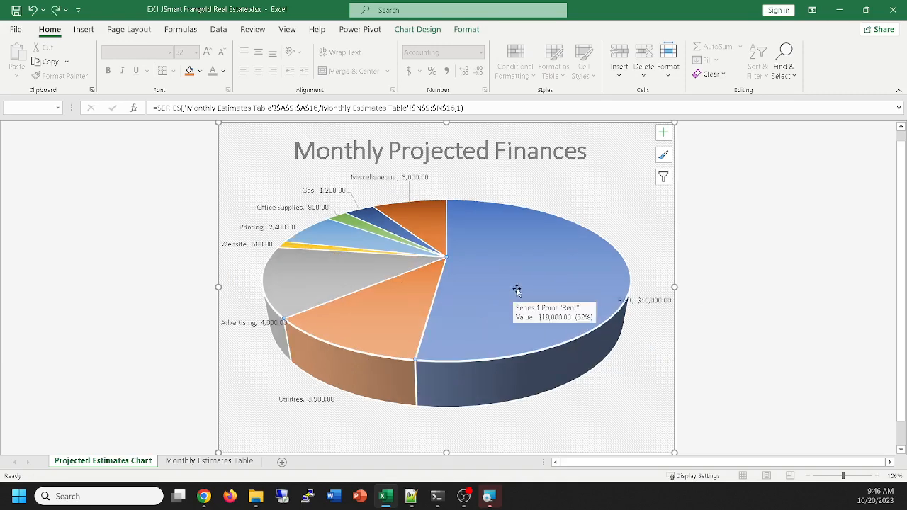
# Make all data labels bold, and move the Rent label below its slice and the Advertising label slightly higher
pyautogui.click(655, 303)
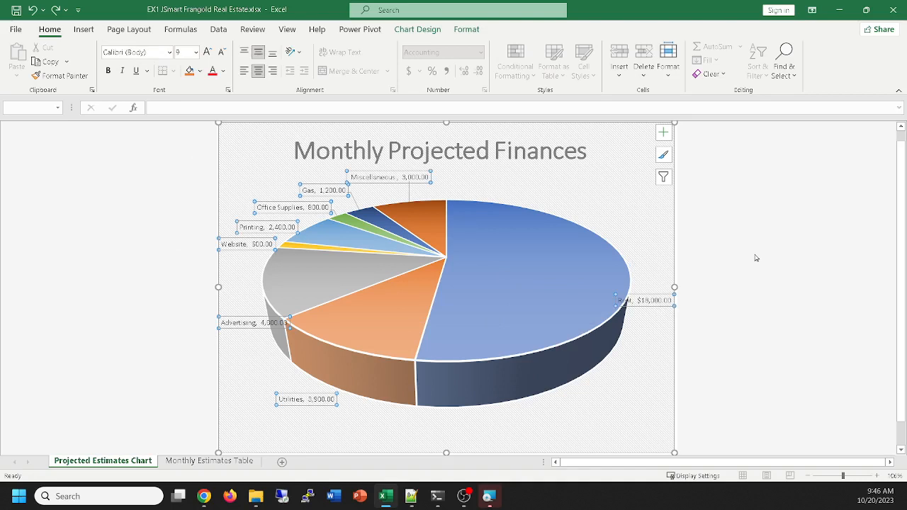
pyautogui.hotkey('ctrl', 'b')
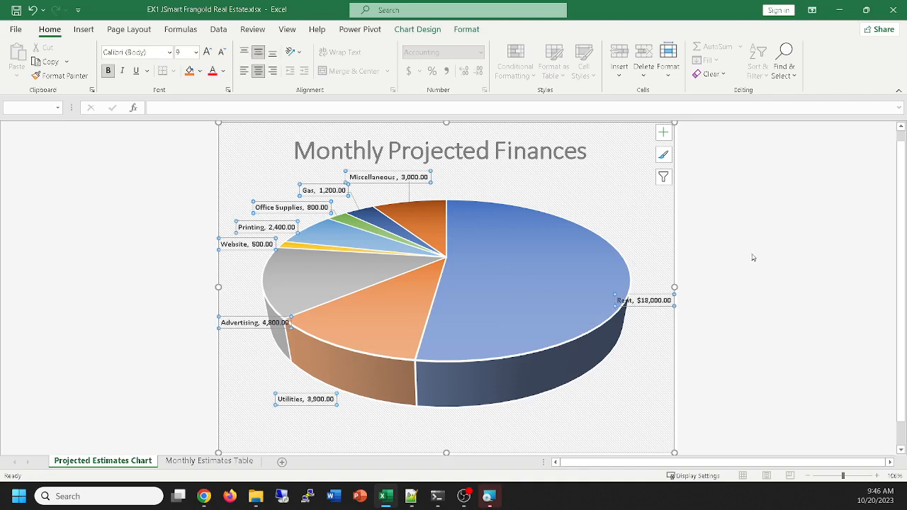
pyautogui.click(649, 297)
pyautogui.moveTo(650, 301); pyautogui.dragTo(645, 368)
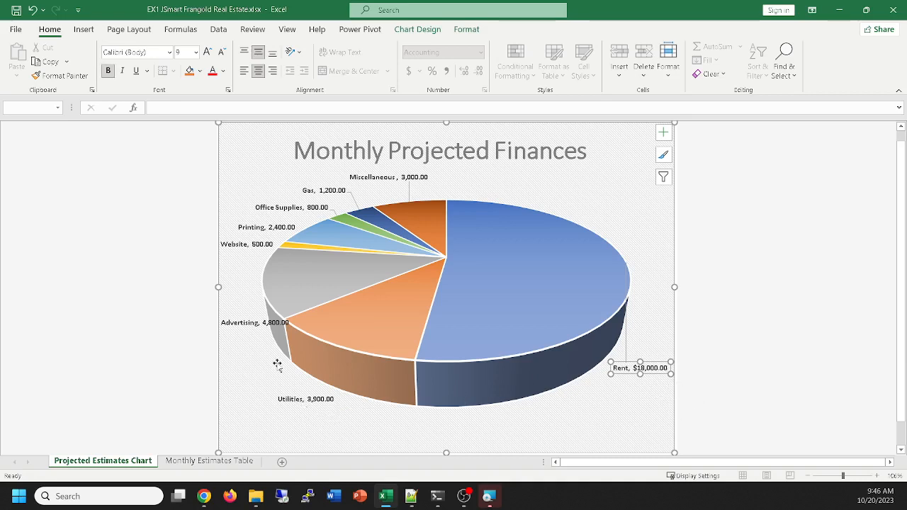
pyautogui.moveTo(249, 328)
pyautogui.mouseDown()
pyautogui.moveTo(236, 337)
pyautogui.moveTo(237, 366)
pyautogui.moveTo(222, 328)
pyautogui.moveTo(233, 310)
pyautogui.moveTo(243, 317)
pyautogui.mouseUp()
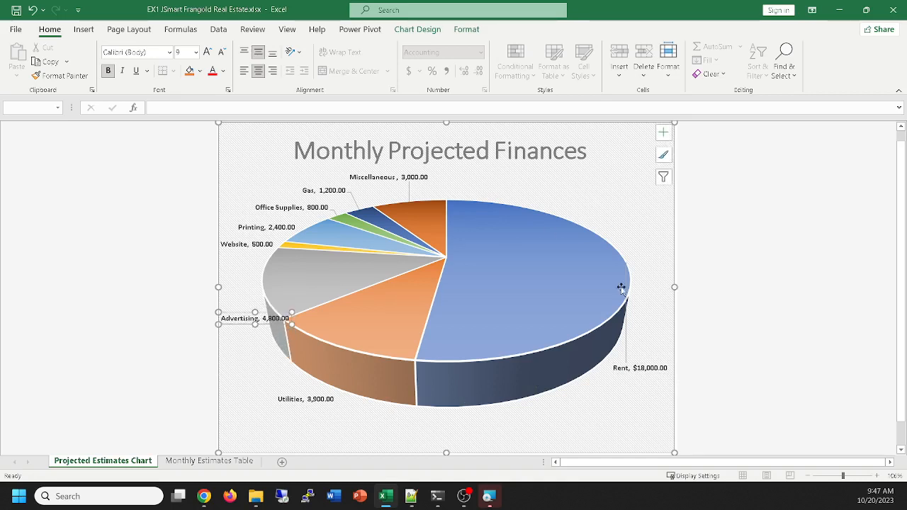
# Explode the whole pie so that all slices are pulled well apart from the centre
pyautogui.moveTo(568, 274); pyautogui.dragTo(577, 280)
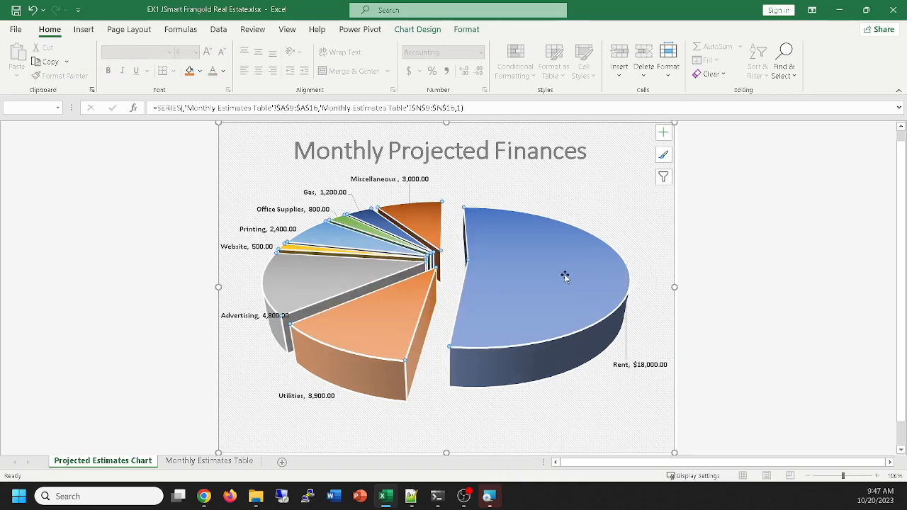
pyautogui.click(675, 363)
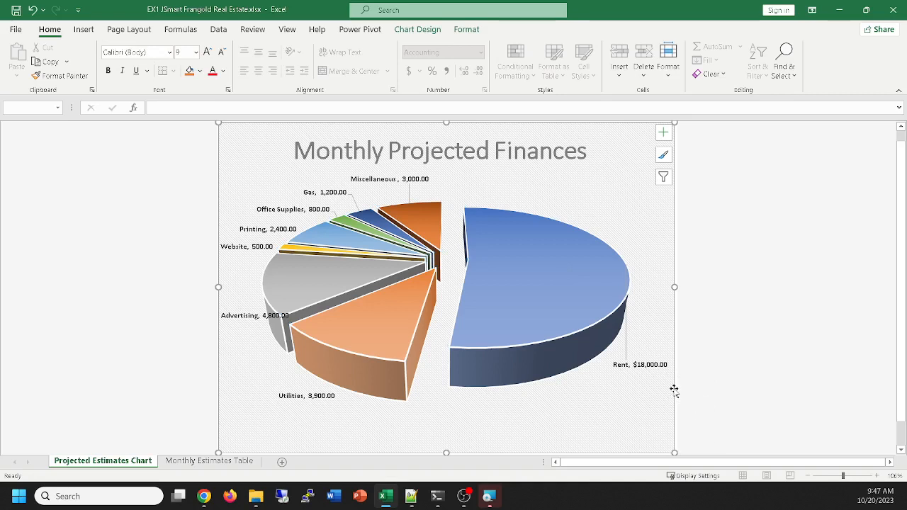
pyautogui.scroll(-3, 615, 367)
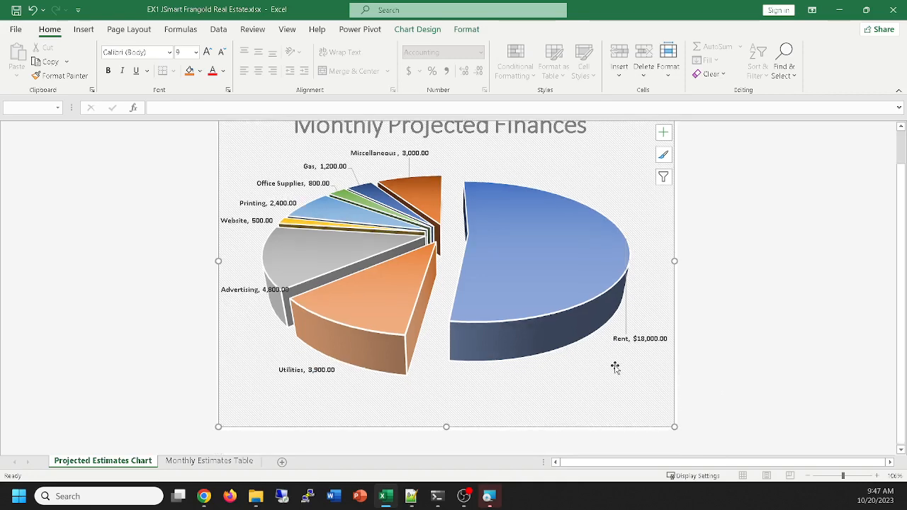
pyautogui.scroll(2, 615, 367)
pyautogui.scroll(1, 614, 367)
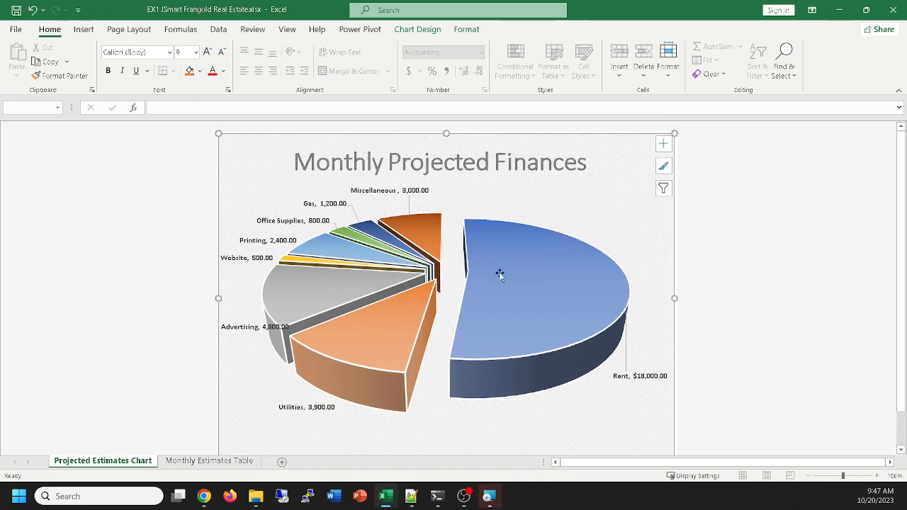
pyautogui.moveTo(498, 274); pyautogui.dragTo(520, 297)
pyautogui.click(551, 285)
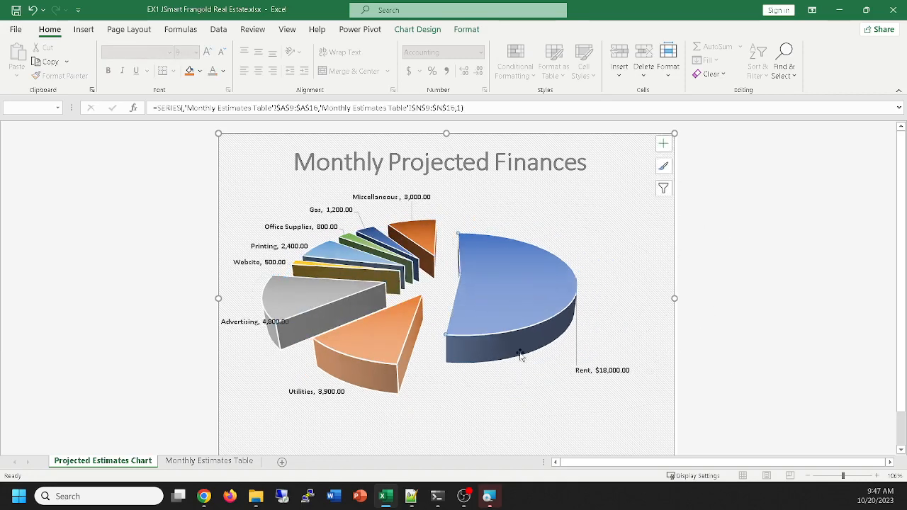
# Reposition the pie's plot area slightly higher within the chart, beneath the title
pyautogui.click(610, 264)
pyautogui.moveTo(611, 265); pyautogui.dragTo(605, 239)
pyautogui.moveTo(613, 230); pyautogui.dragTo(617, 229)
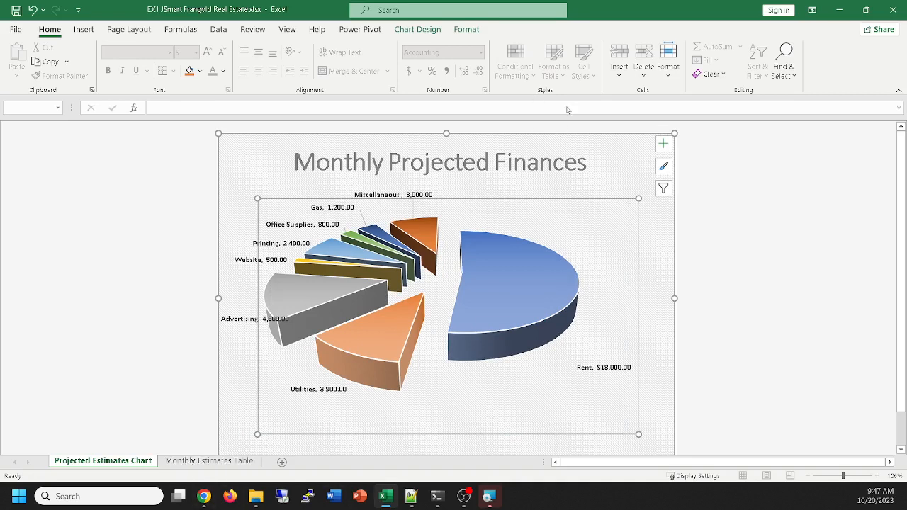
# Browse the full gallery of chart styles for the pie chart without applying one
pyautogui.click(422, 29)
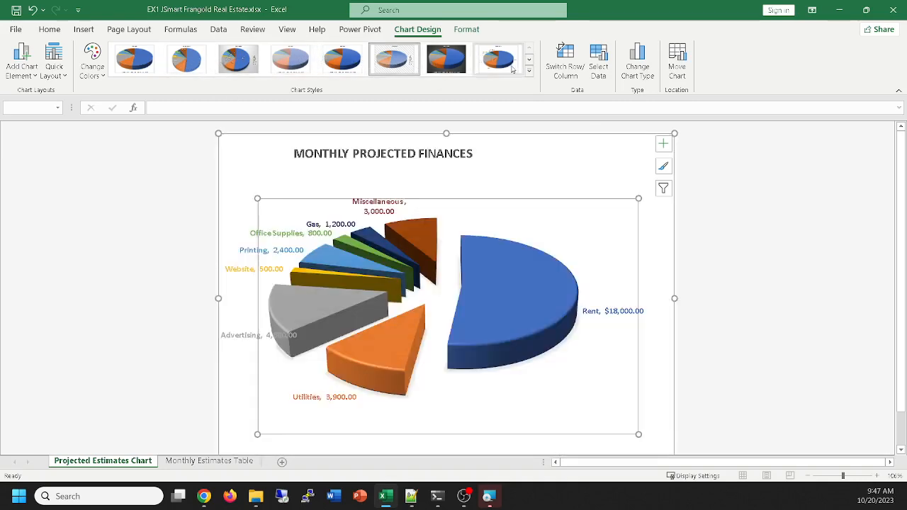
pyautogui.click(529, 71)
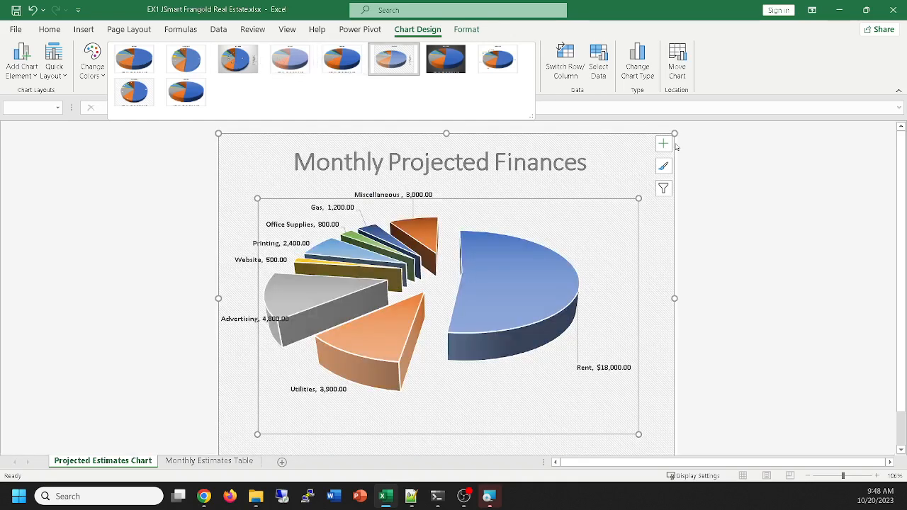
pyautogui.click(747, 167)
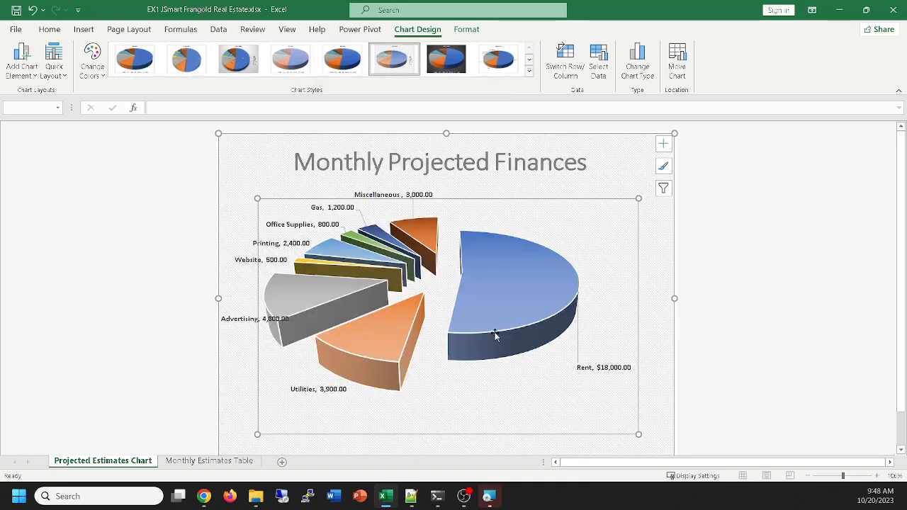
pyautogui.moveTo(486, 293)
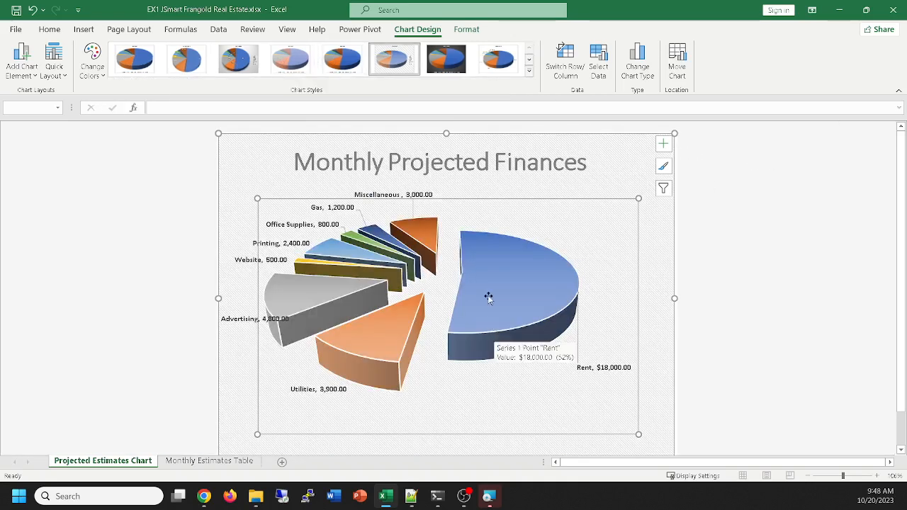
pyautogui.click(531, 72)
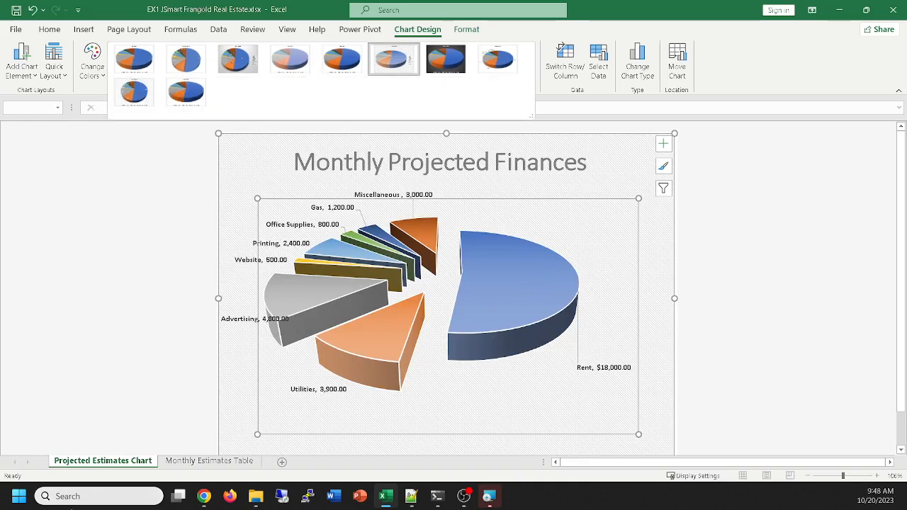
# Test the chart's link to the Monthly Estimates Table sheet by setting the Rent total in N9 to 3000, and undo the change
pyautogui.click(188, 461)
pyautogui.click(224, 461)
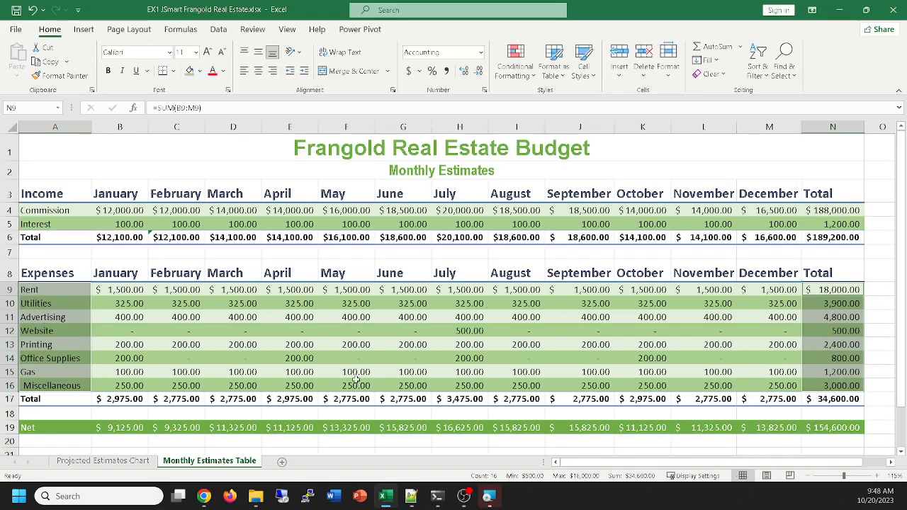
pyautogui.click(101, 461)
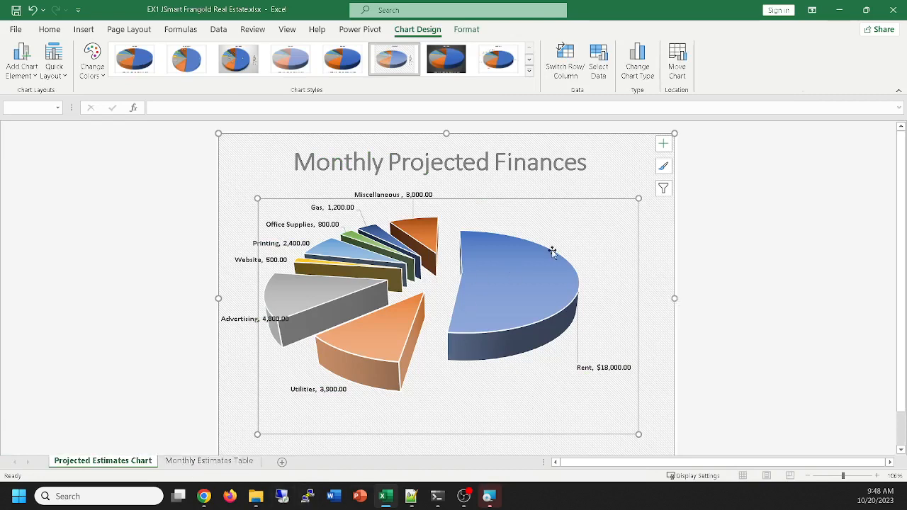
pyautogui.click(212, 461)
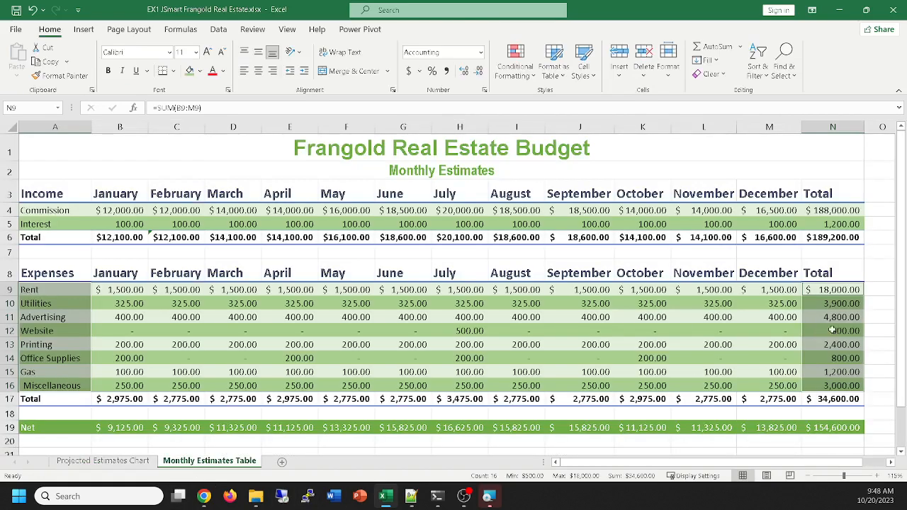
pyautogui.click(830, 290)
pyautogui.doubleClick(847, 290)
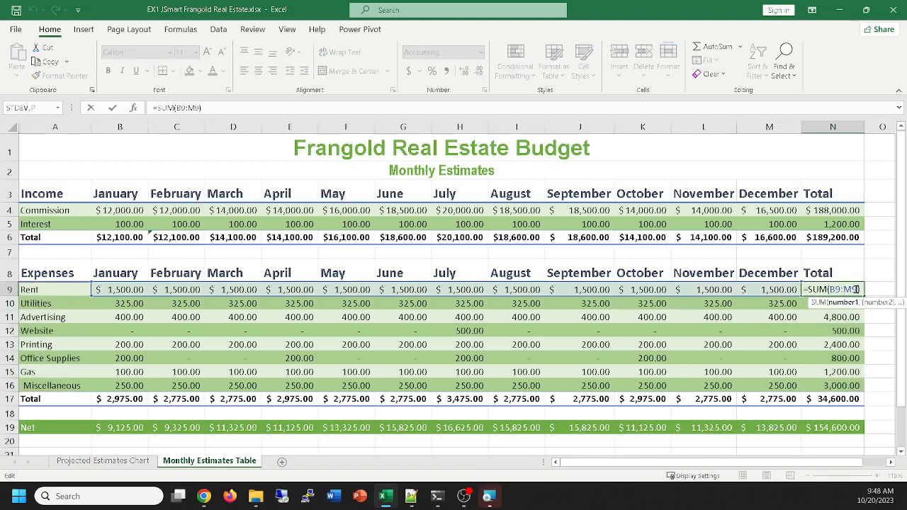
pyautogui.moveTo(857, 289); pyautogui.dragTo(791, 290)
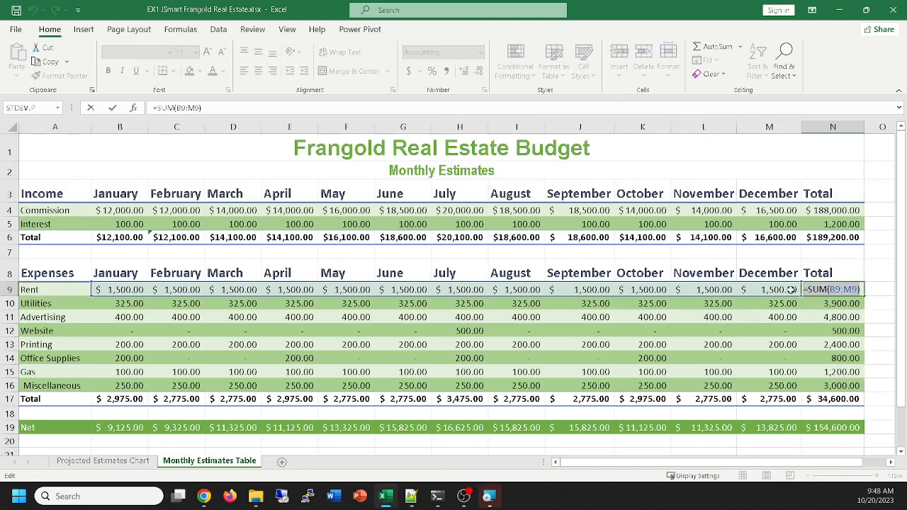
pyautogui.write('3000')
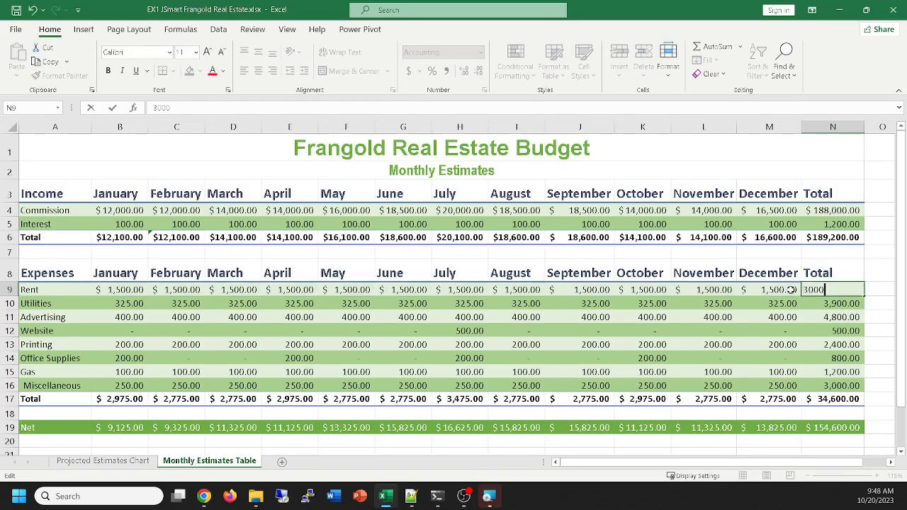
pyautogui.press('Return')
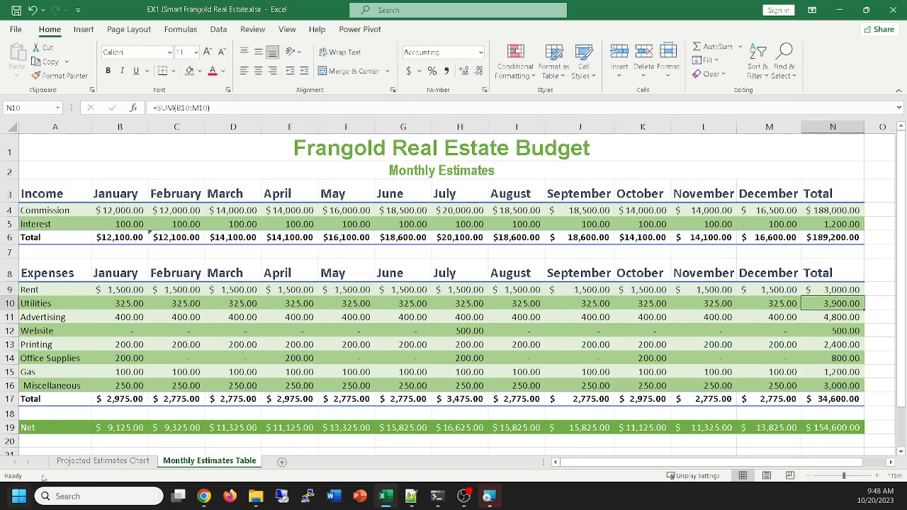
pyautogui.click(106, 460)
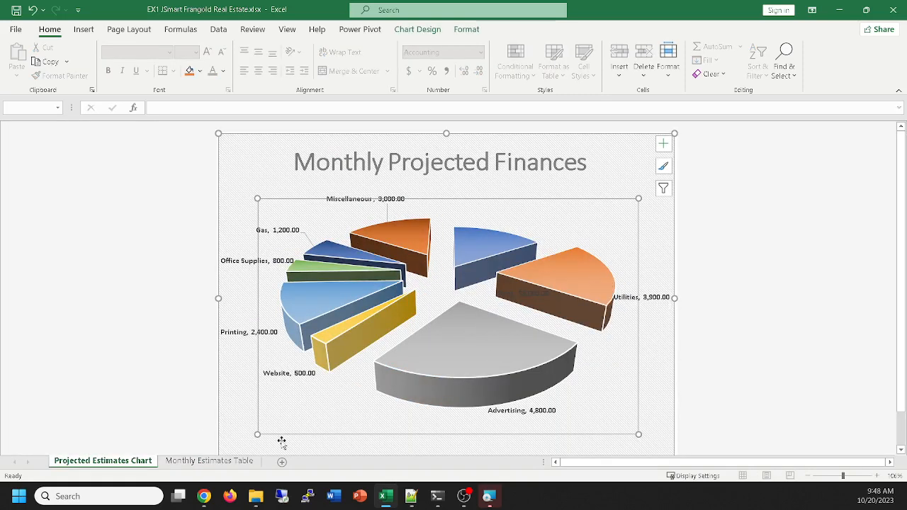
pyautogui.click(203, 462)
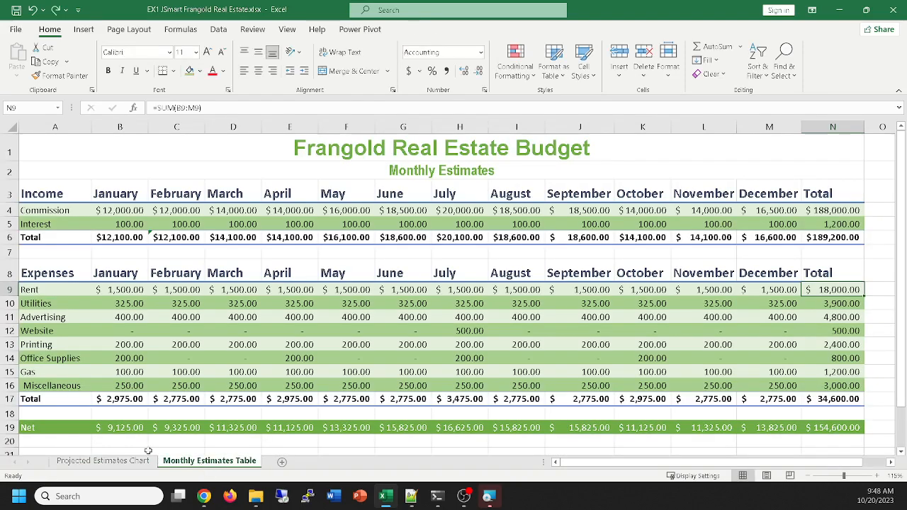
# Shift the plot area on the Projected Estimates Chart sheet slightly right and up, and return to the Monthly Estimates Table sheet
pyautogui.click(122, 461)
pyautogui.moveTo(560, 288)
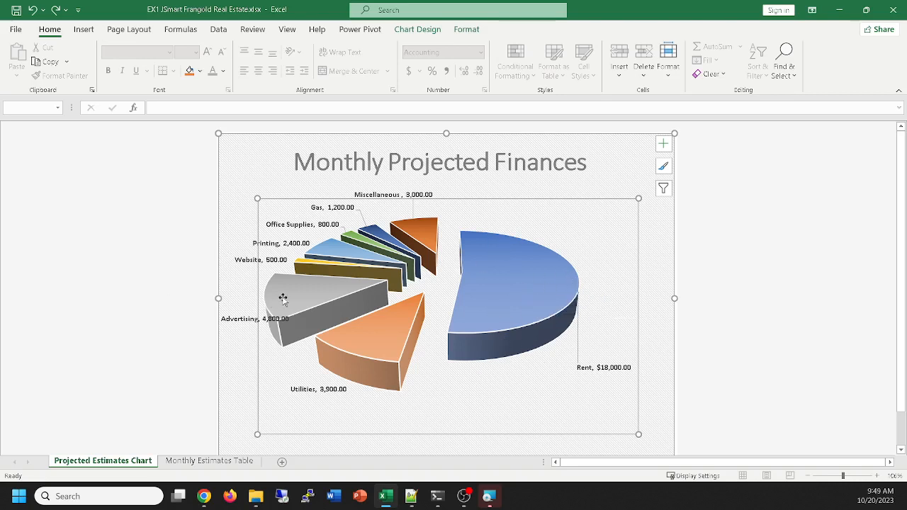
pyautogui.moveTo(570, 236); pyautogui.dragTo(595, 231)
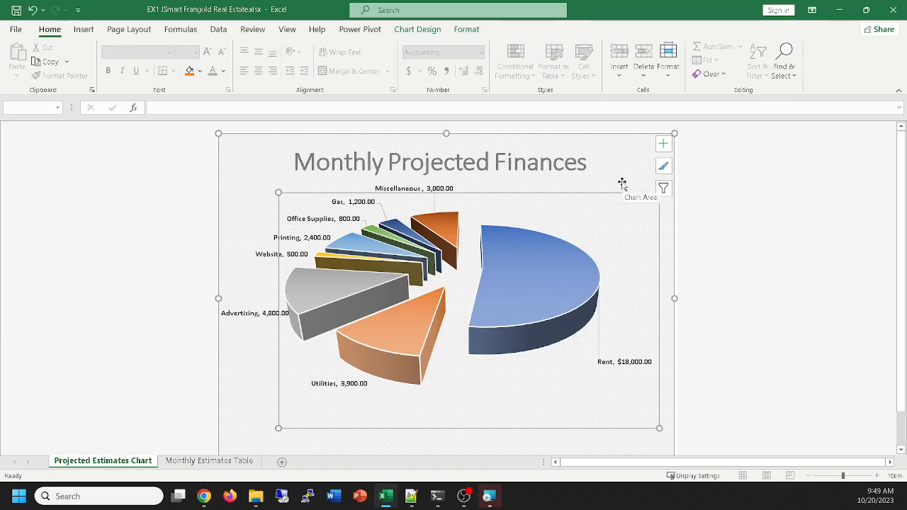
pyautogui.click(192, 461)
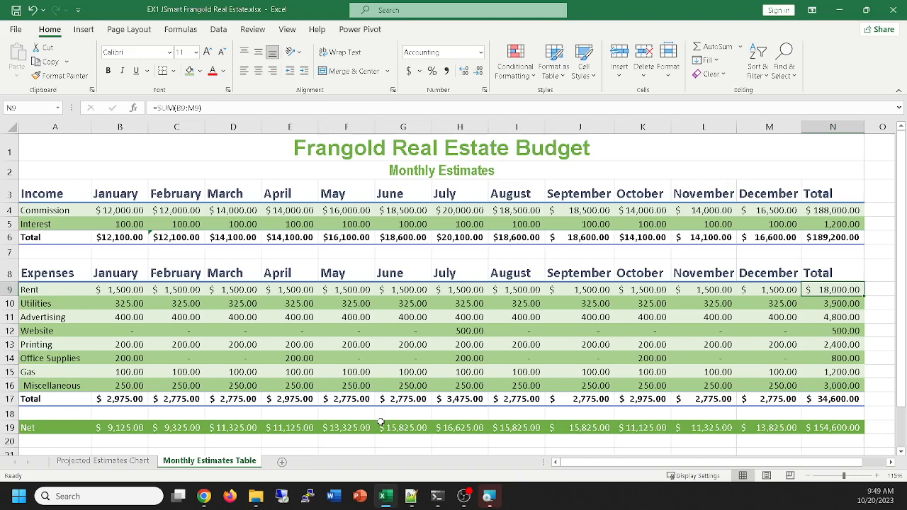
# Add a new worksheet after Monthly Estimates Table and name it Checkbook Practice
pyautogui.click(282, 463)
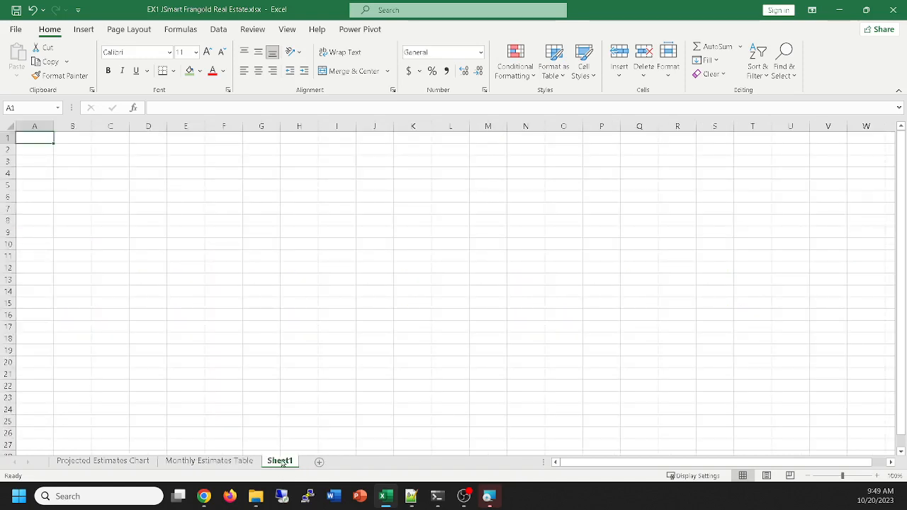
pyautogui.doubleClick(282, 461)
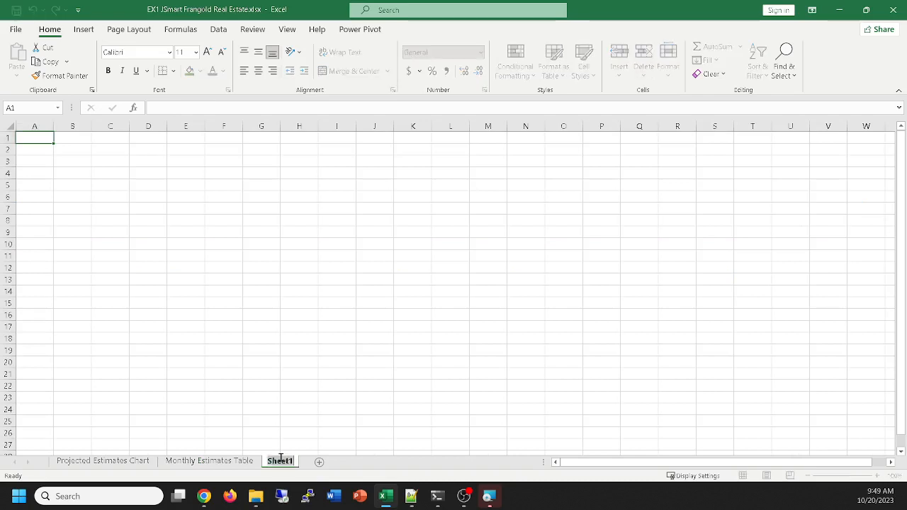
pyautogui.write('Checkbook')
pyautogui.press('Return')
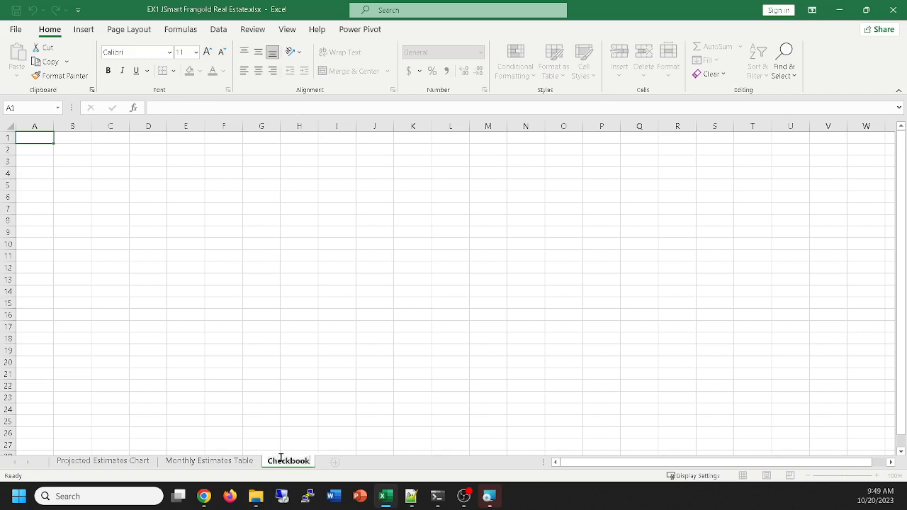
pyautogui.write('Practice')
pyautogui.press('Return')
# Enter the column heading Check# in cell A2 of the Checkbook Practice sheet
pyautogui.keyDown('ctrl'); pyautogui.scroll(9, 534, 328); pyautogui.keyUp('ctrl')
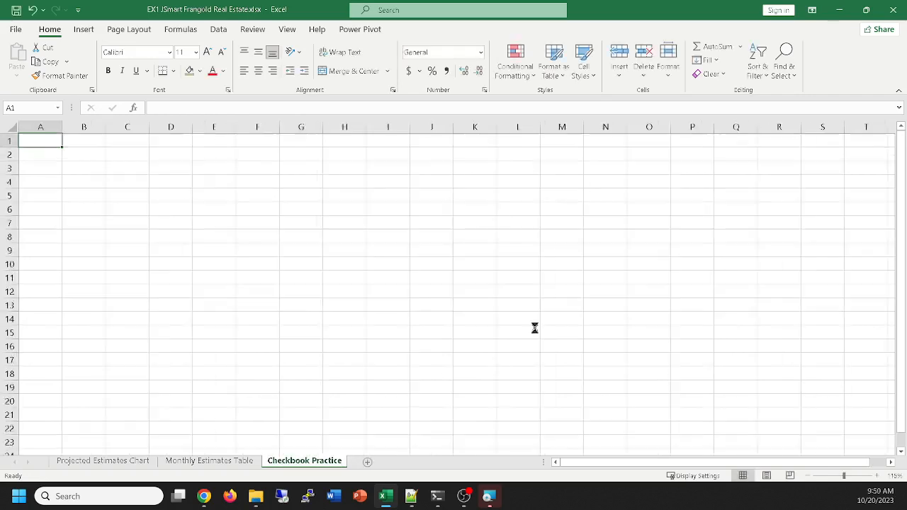
pyautogui.keyDown('ctrl'); pyautogui.scroll(-1, 534, 327); pyautogui.keyUp('ctrl')
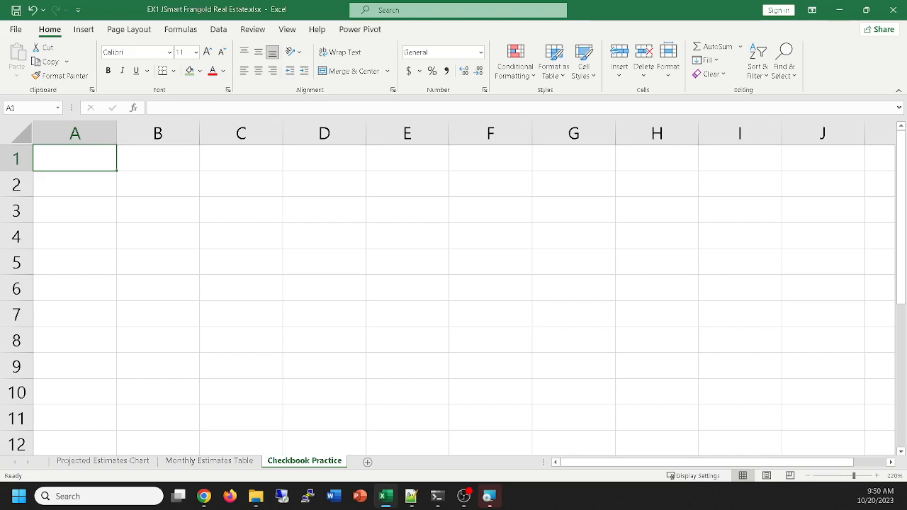
pyautogui.click(84, 185)
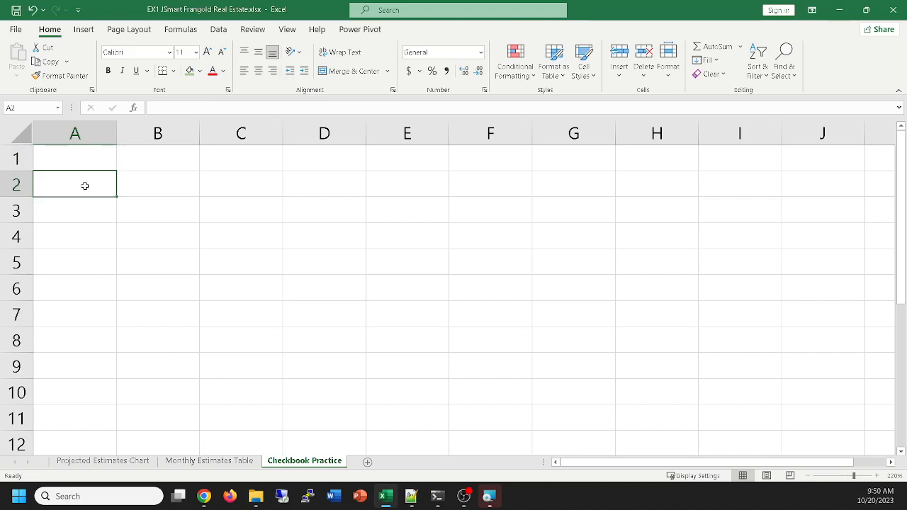
pyautogui.write('Ceho')
pyautogui.press('BackSpace')
pyautogui.press('BackSpace')
pyautogui.press('BackSpace')
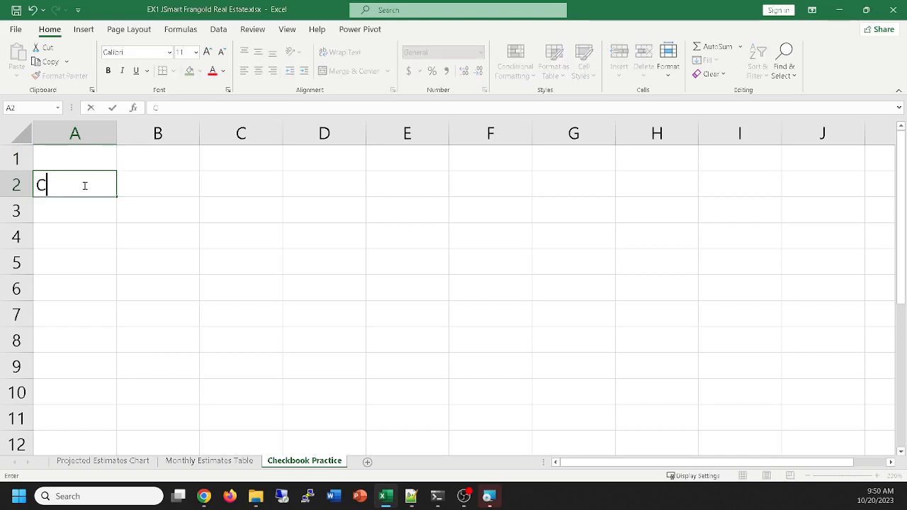
pyautogui.write('heck#')
pyautogui.press('Tab')
# Enter the column heading Description in cell B2, next to the Check# heading
pyautogui.write('Des')
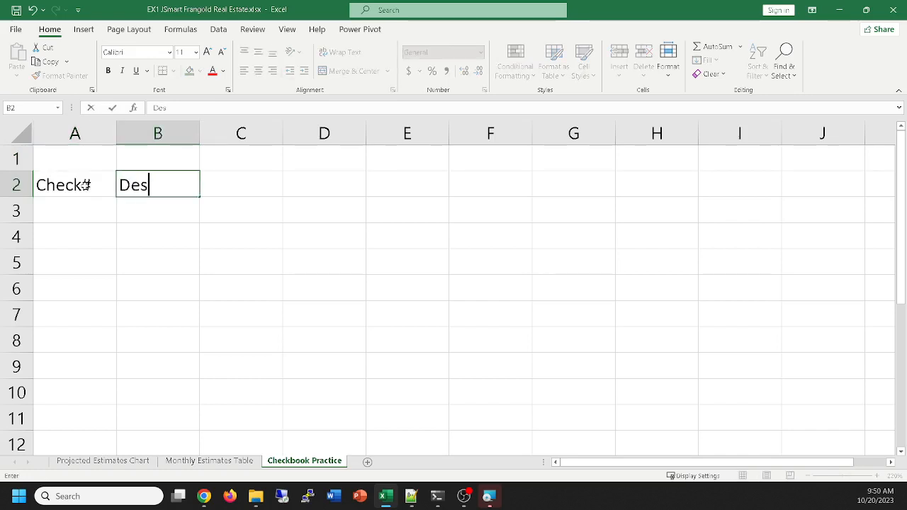
pyautogui.write('cription')
pyautogui.press('Tab')
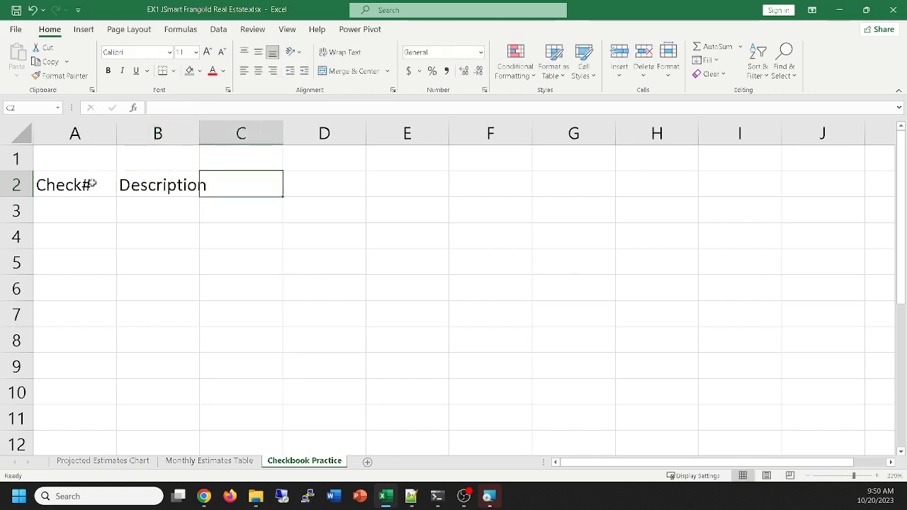
# Insert a new column before the Check# column and enter the heading Date in cell A2
pyautogui.rightClick(55, 137)
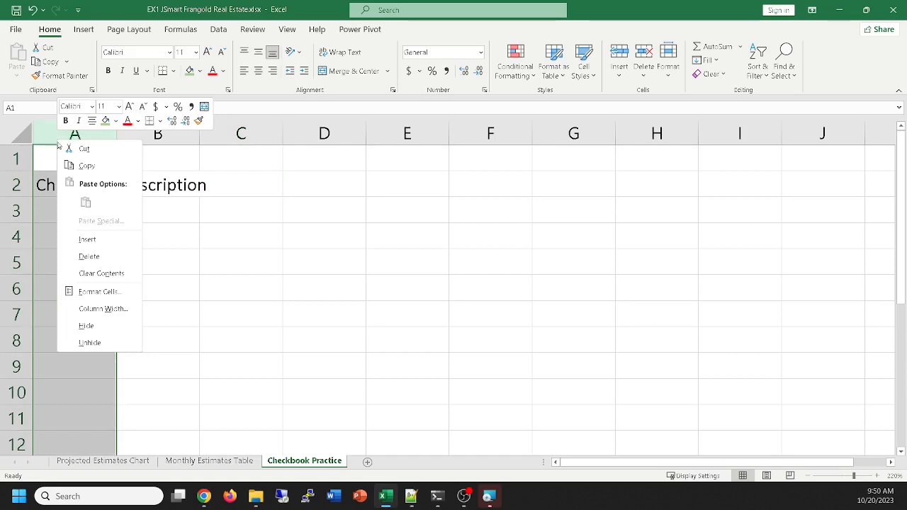
pyautogui.click(87, 238)
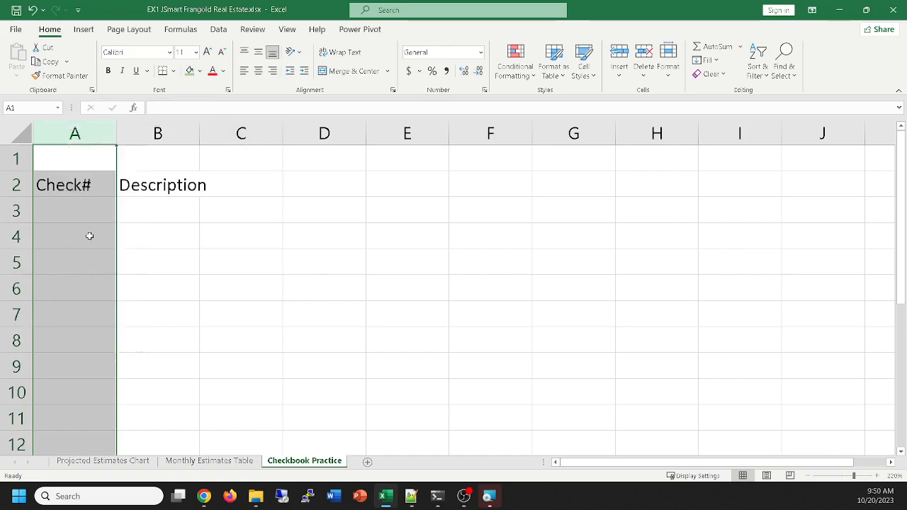
pyautogui.click(66, 179)
pyautogui.write('Date')
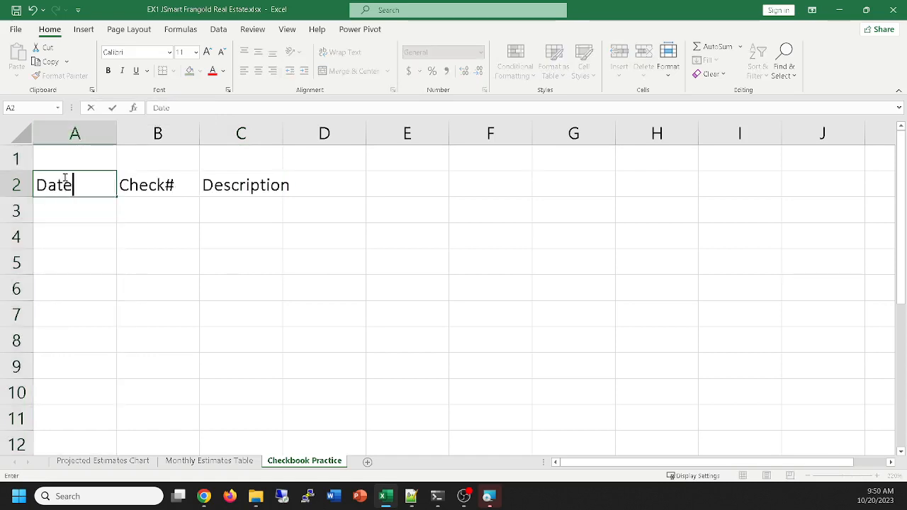
pyautogui.press('Tab')
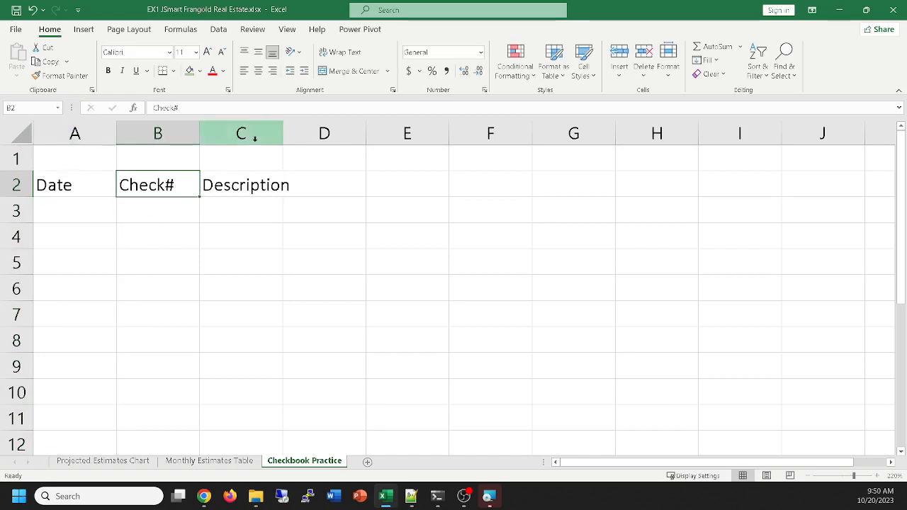
# Widen the Description column to about three times its width and enter the heading Deposit in cell D2
pyautogui.moveTo(282, 134); pyautogui.dragTo(452, 124)
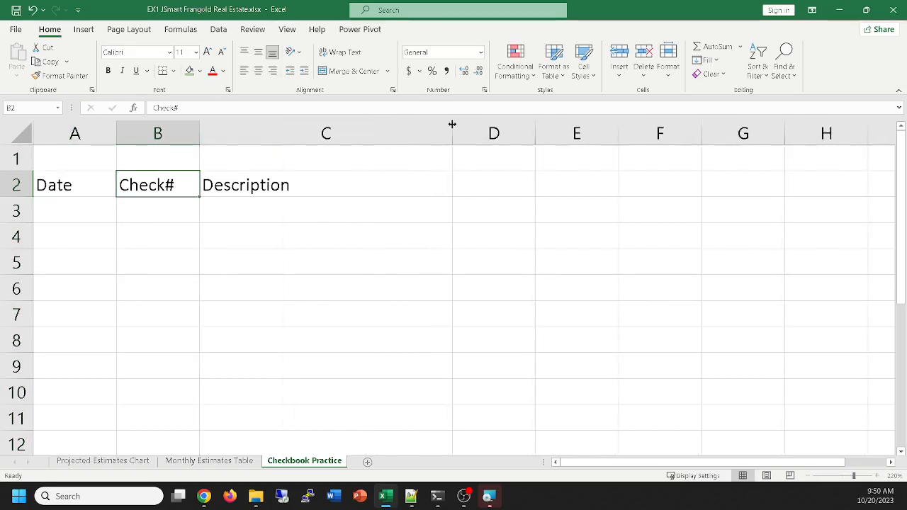
pyautogui.click(487, 186)
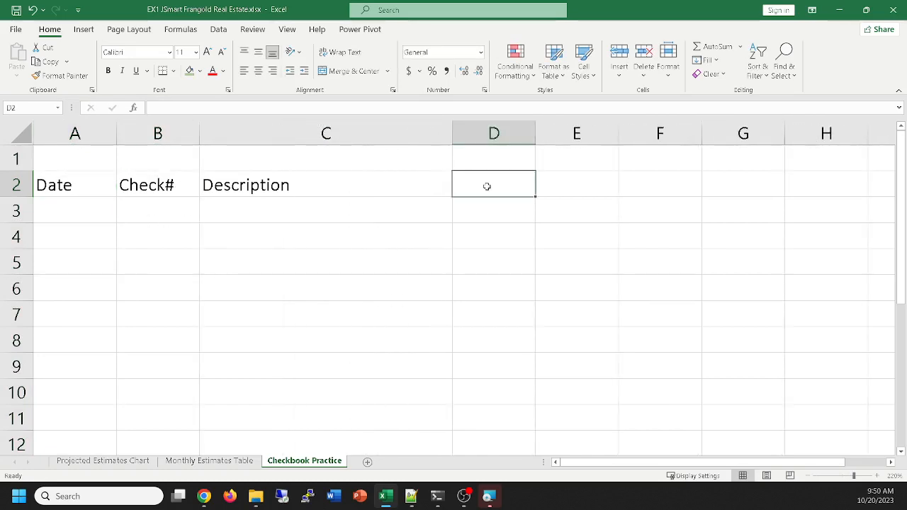
pyautogui.write('Depo')
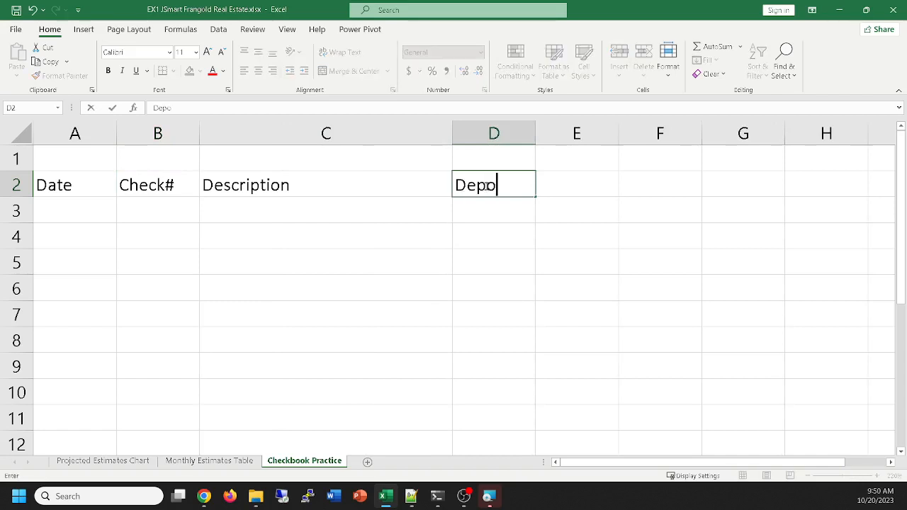
pyautogui.press('BackSpace')
pyautogui.write('osti')
pyautogui.press('BackSpace')
pyautogui.press('BackSpace')
pyautogui.write('it')
pyautogui.press('Tab')
# Enter the column heading Withdrawal in cell E2, next to the Deposit heading
pyautogui.write('W')
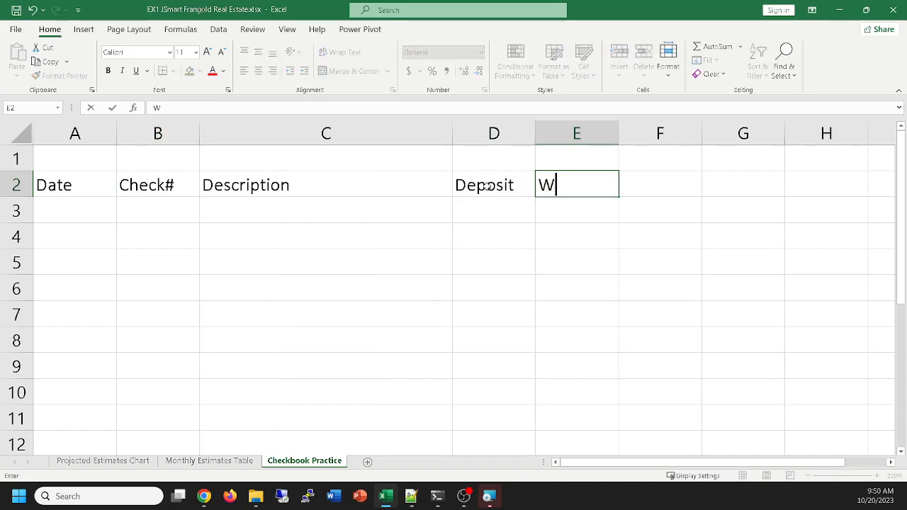
pyautogui.write('ithdraw')
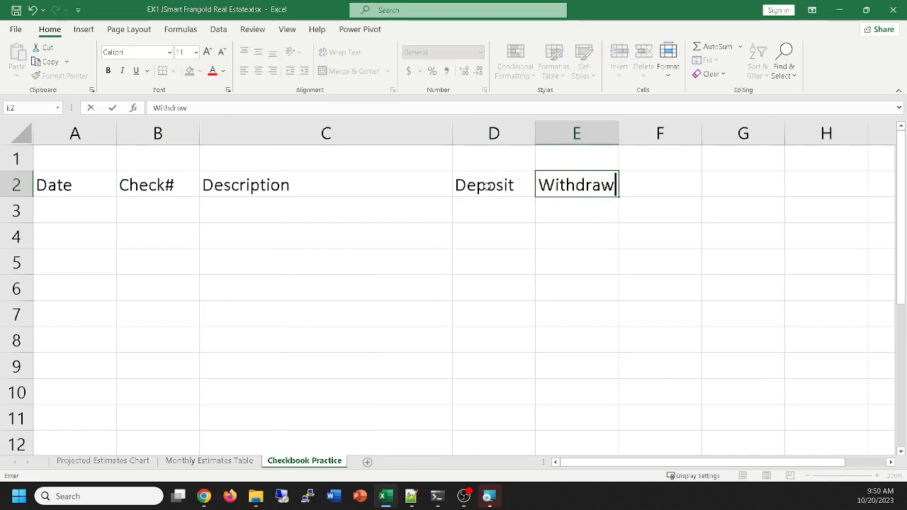
pyautogui.write('al')
pyautogui.press('Tab')
# Enter the heading Total in cell F2 and widen column E just enough to fit the Withdrawal heading
pyautogui.write('Ta')
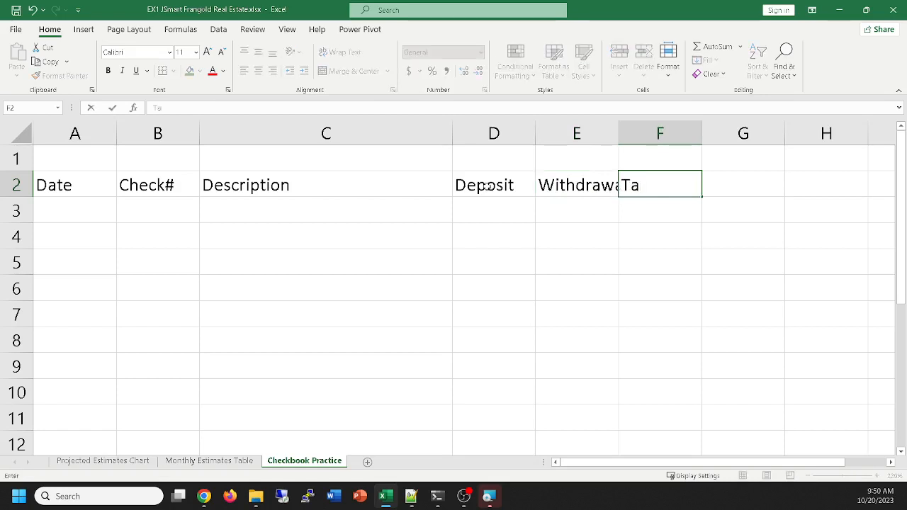
pyautogui.press('BackSpace')
pyautogui.write('otal')
pyautogui.press('Return')
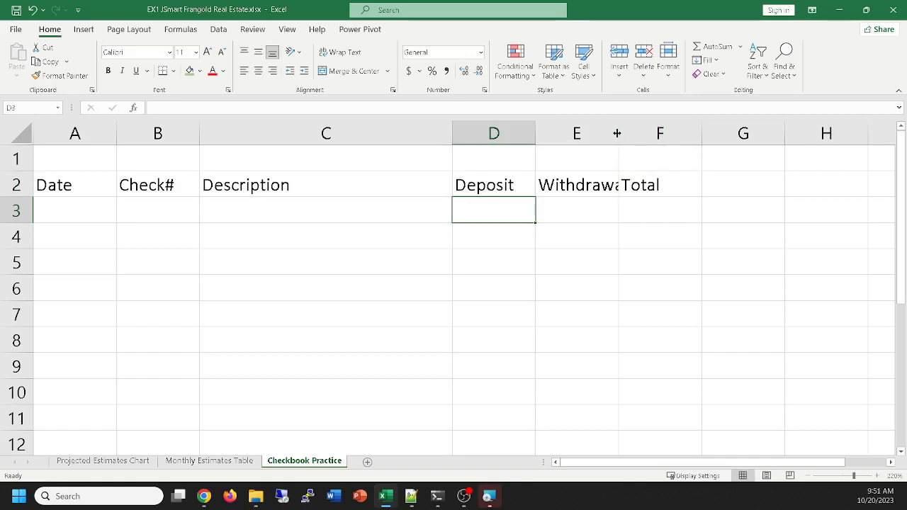
pyautogui.moveTo(618, 134); pyautogui.dragTo(633, 130)
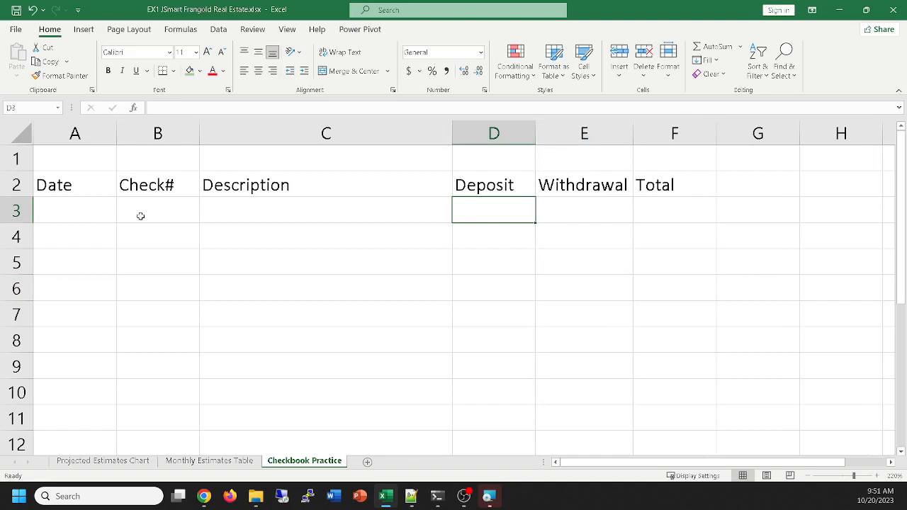
# Record the first checkbook entry in row 3 with the description Initial Deposit and a deposit of 11000
pyautogui.click(160, 208)
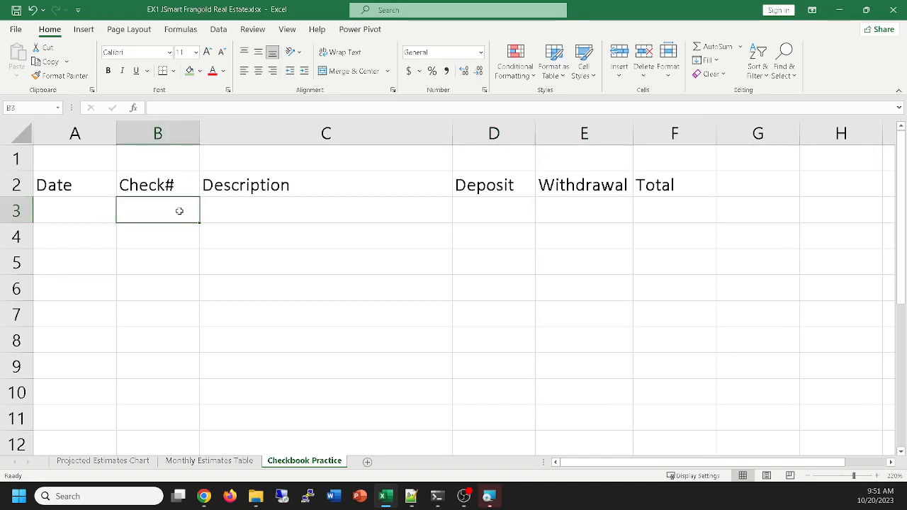
pyautogui.click(248, 206)
pyautogui.write('I')
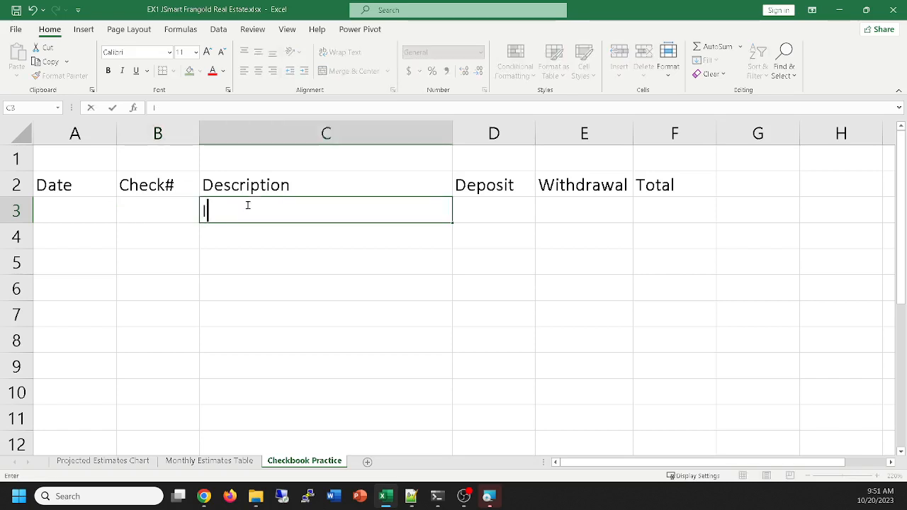
pyautogui.write('nitial Deposit')
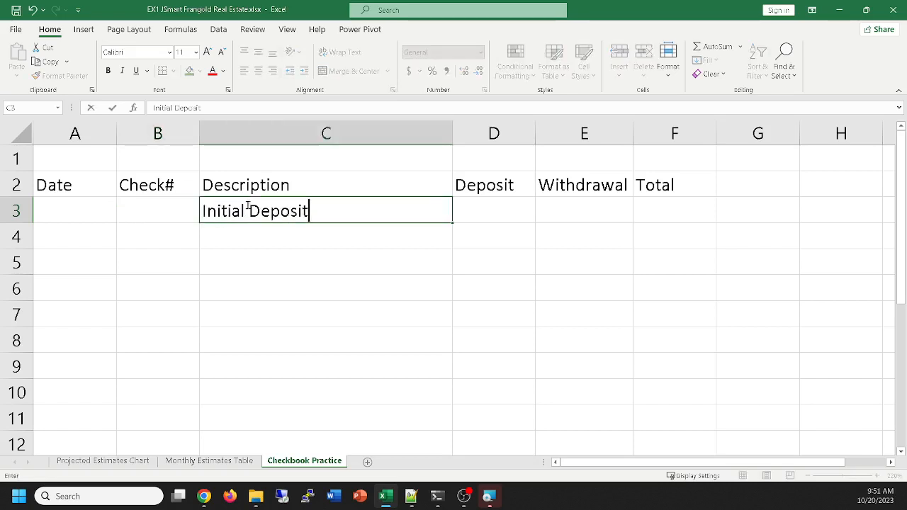
pyautogui.press('Tab')
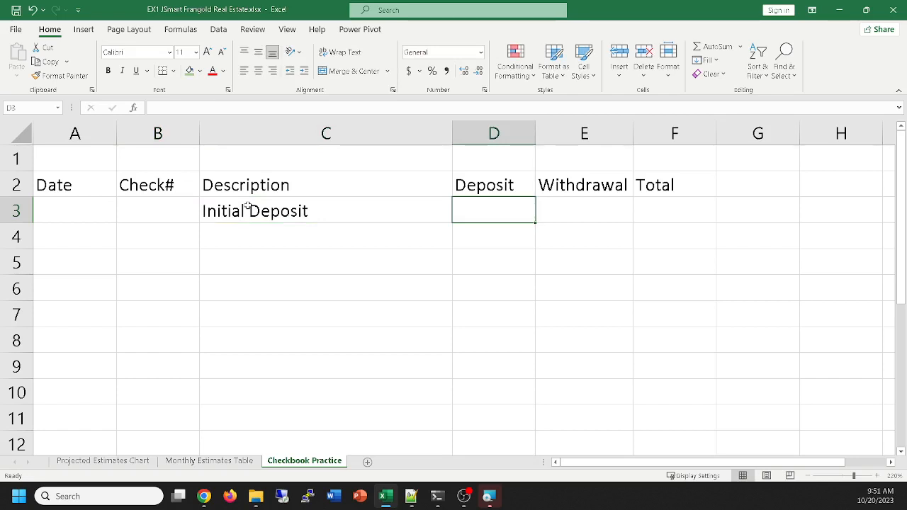
pyautogui.write('11000')
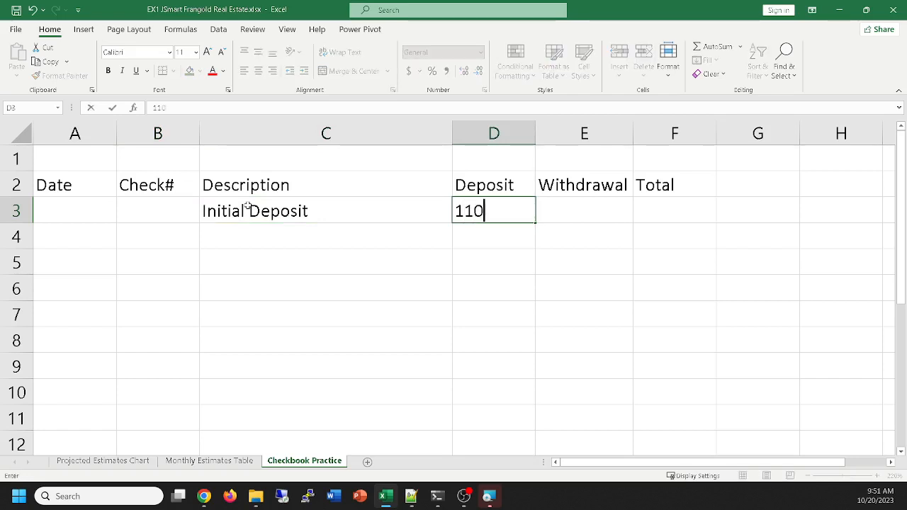
pyautogui.press('Tab')
pyautogui.press('Tab')
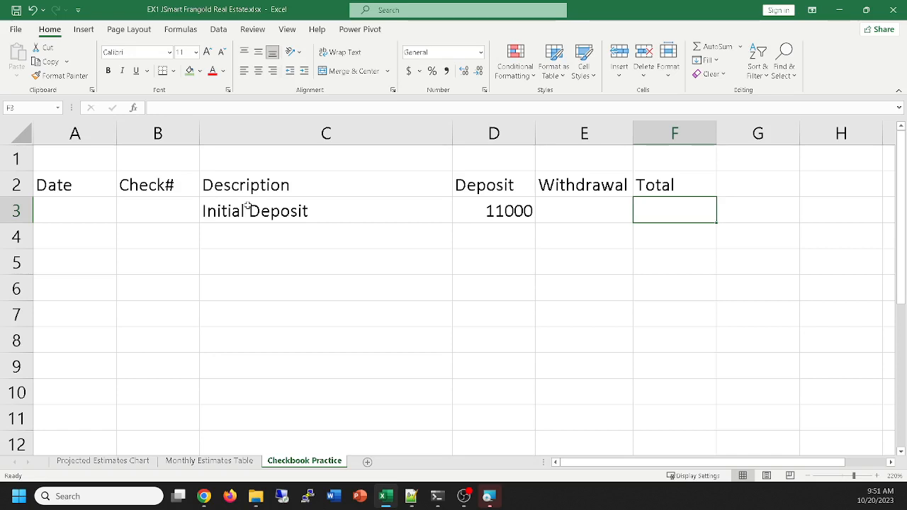
# Enter the formula =D3 in cell F3 so the first total equals the initial deposit
pyautogui.write('=')
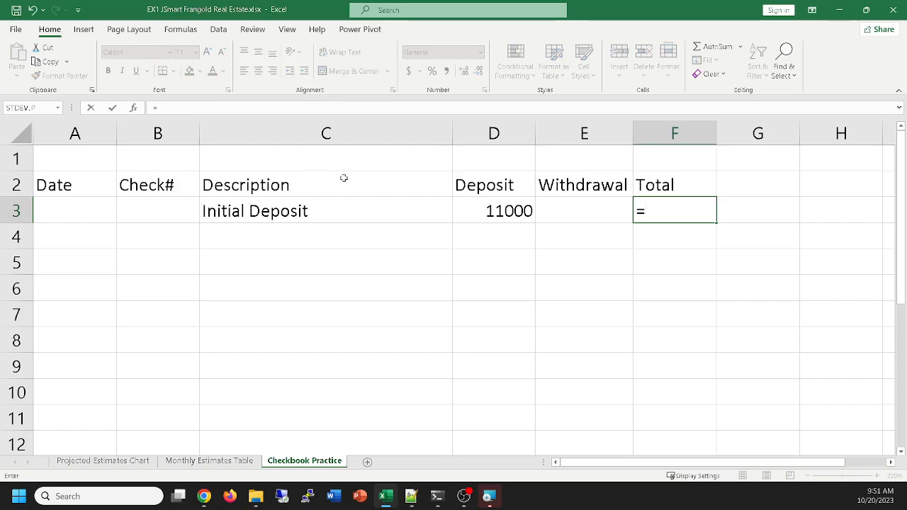
pyautogui.click(500, 211)
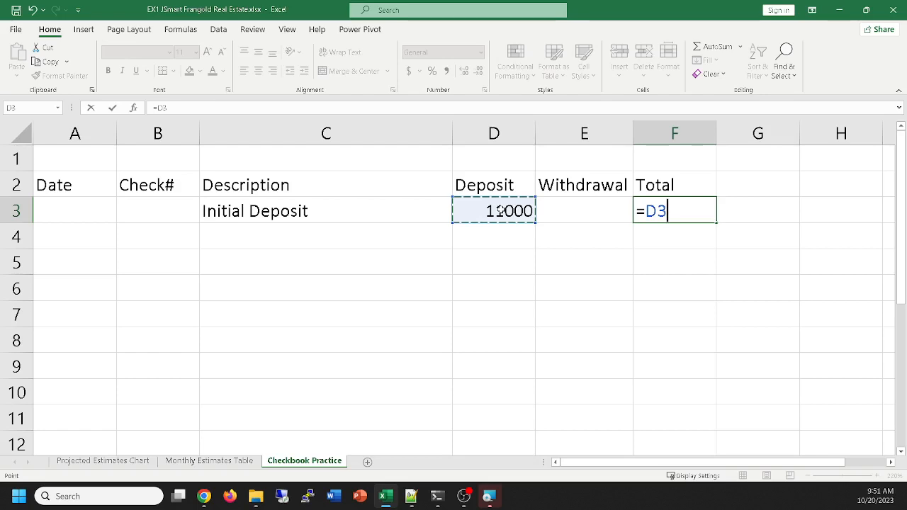
pyautogui.press('Return')
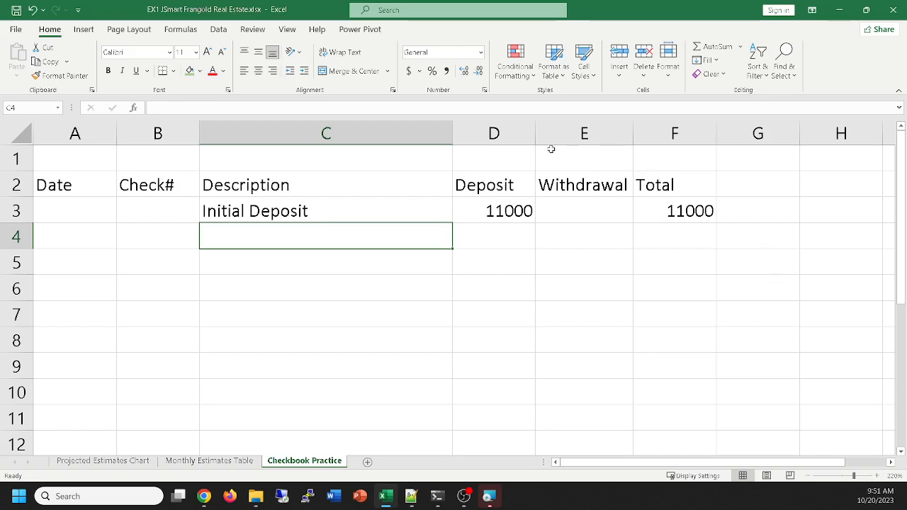
# Apply the Comma Style number format to the entire Deposit, Withdrawal and Total columns
pyautogui.moveTo(511, 133); pyautogui.dragTo(666, 117)
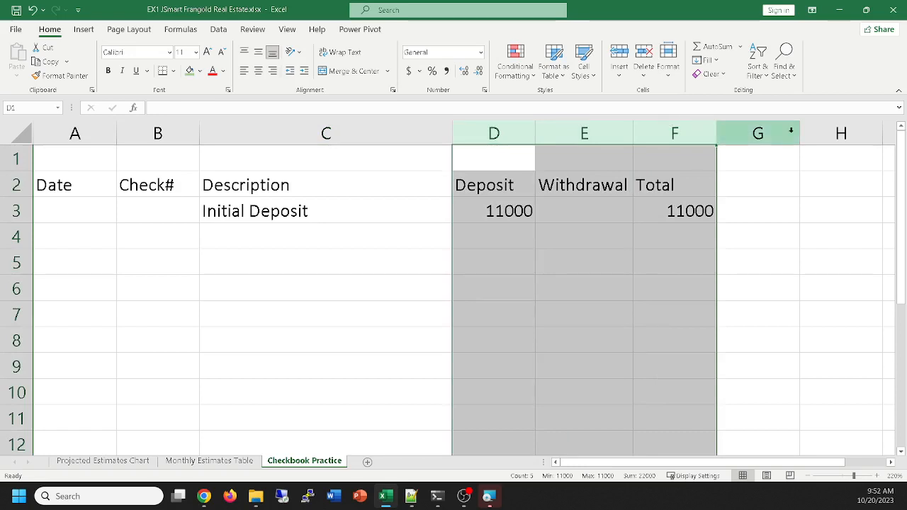
pyautogui.click(446, 71)
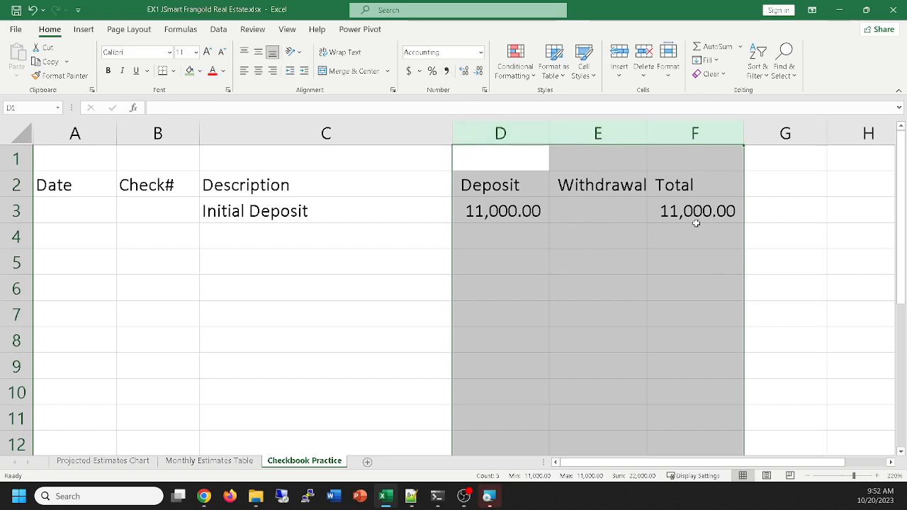
# Test the number format of the Total column by entering 11 in cell F6, and undo the entry
pyautogui.click(686, 278)
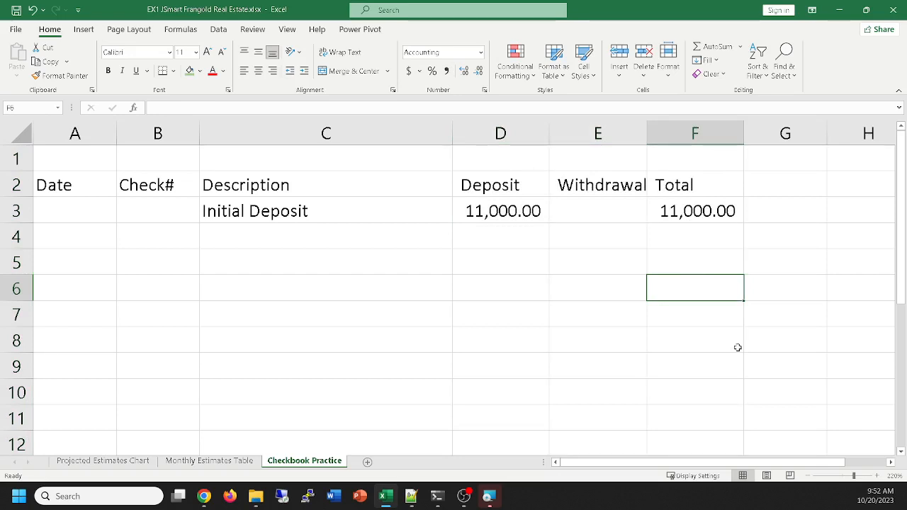
pyautogui.write('11')
pyautogui.press('Return')
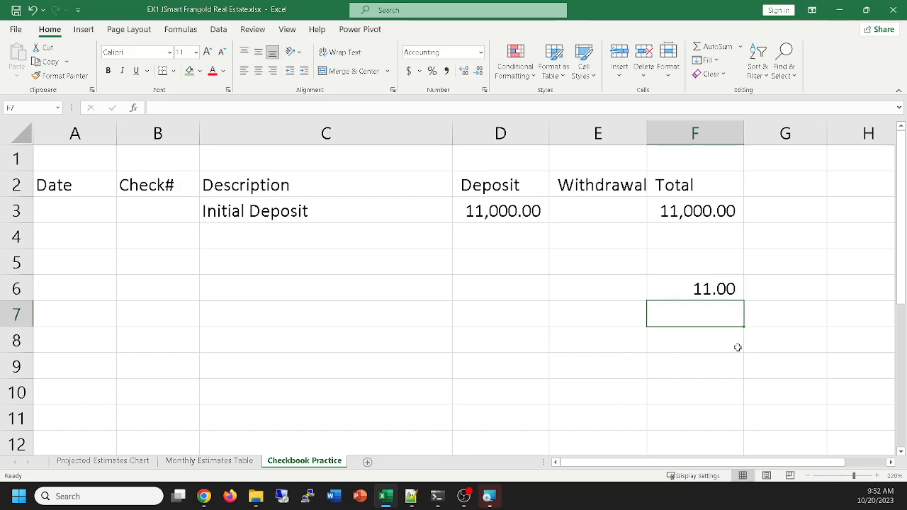
pyautogui.hotkey('ctrl', 'z')
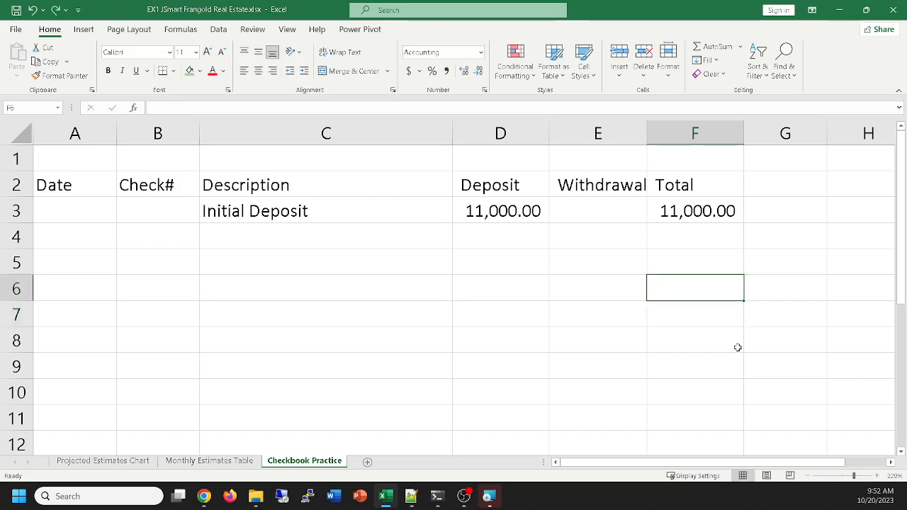
# Record check number 1000 in row 4 with the description car and a withdrawal of 2000
pyautogui.click(690, 243)
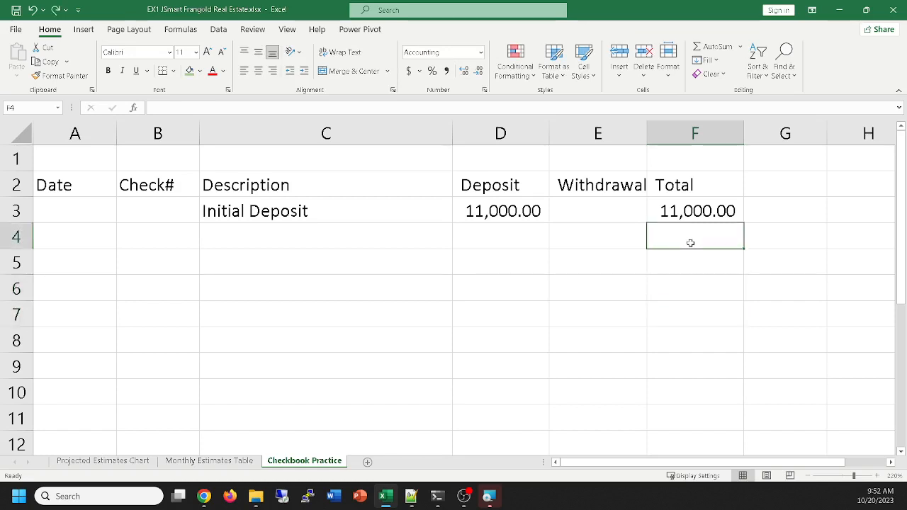
pyautogui.click(148, 232)
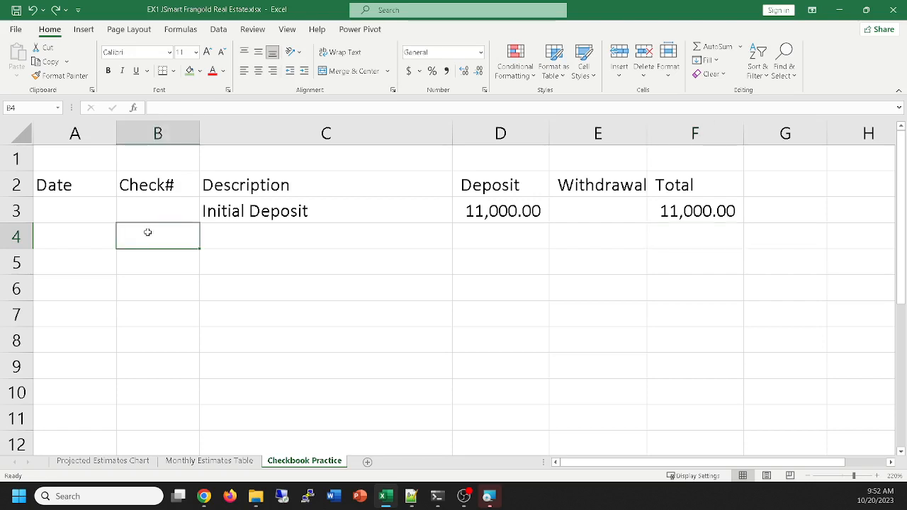
pyautogui.write('1000')
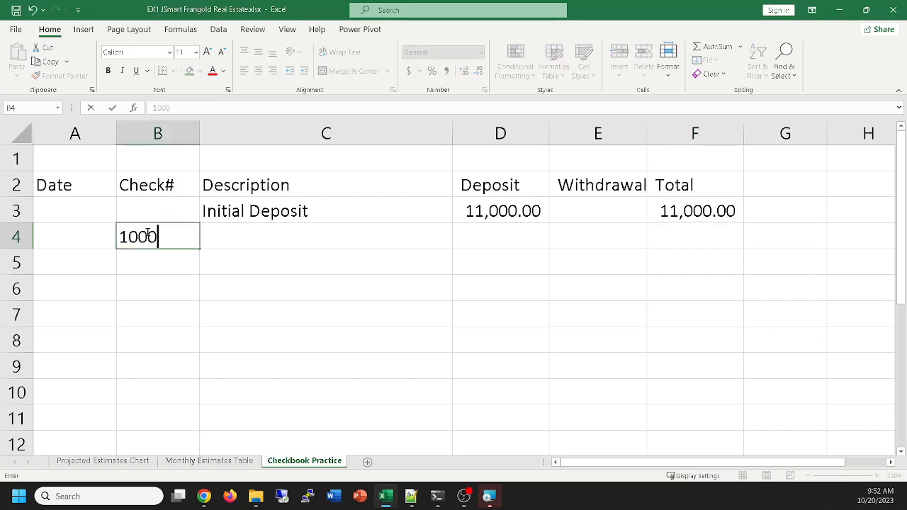
pyautogui.press('Tab')
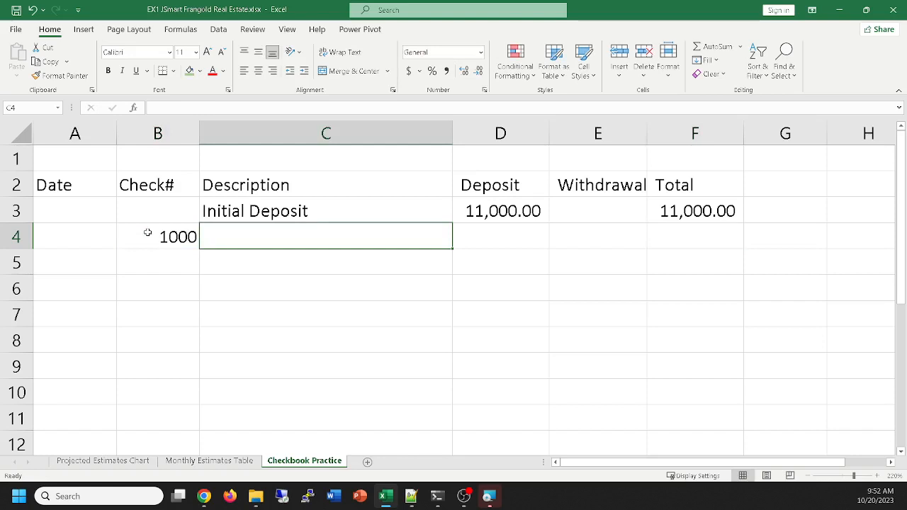
pyautogui.write('car')
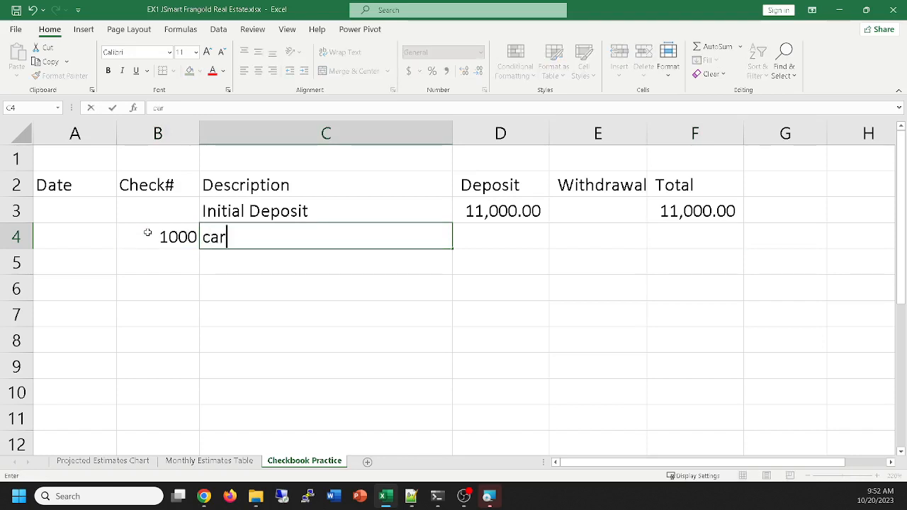
pyautogui.press('Tab')
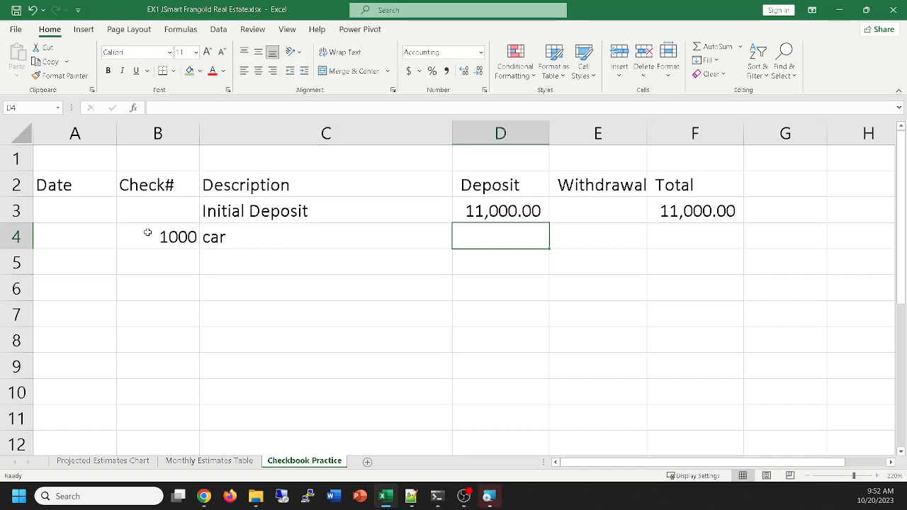
pyautogui.press('Tab')
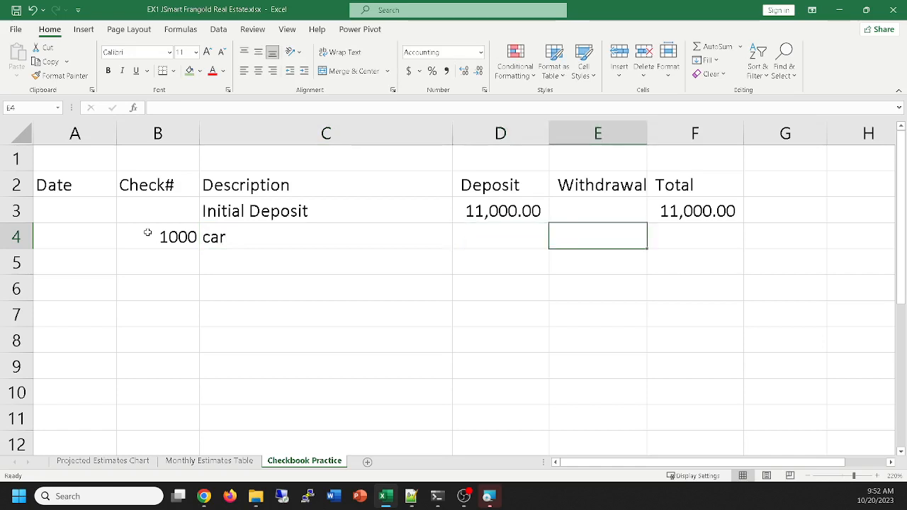
pyautogui.write('2000')
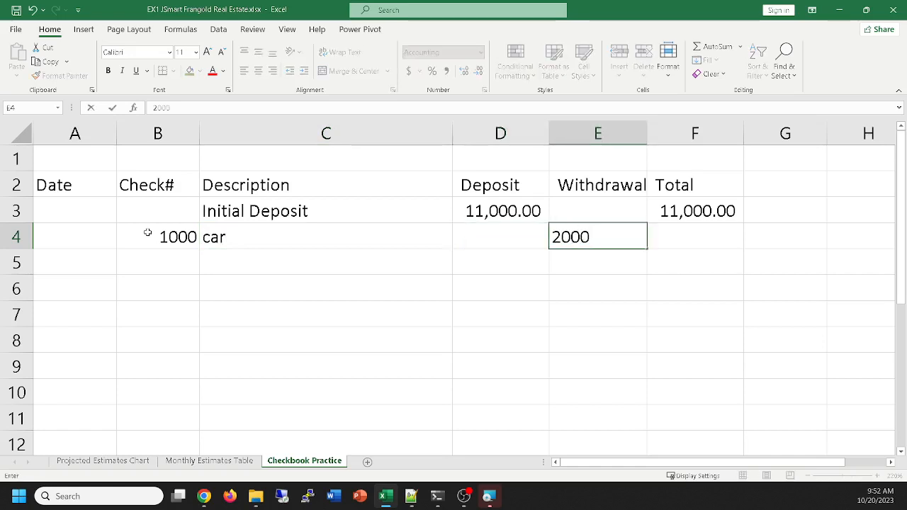
pyautogui.press('Tab')
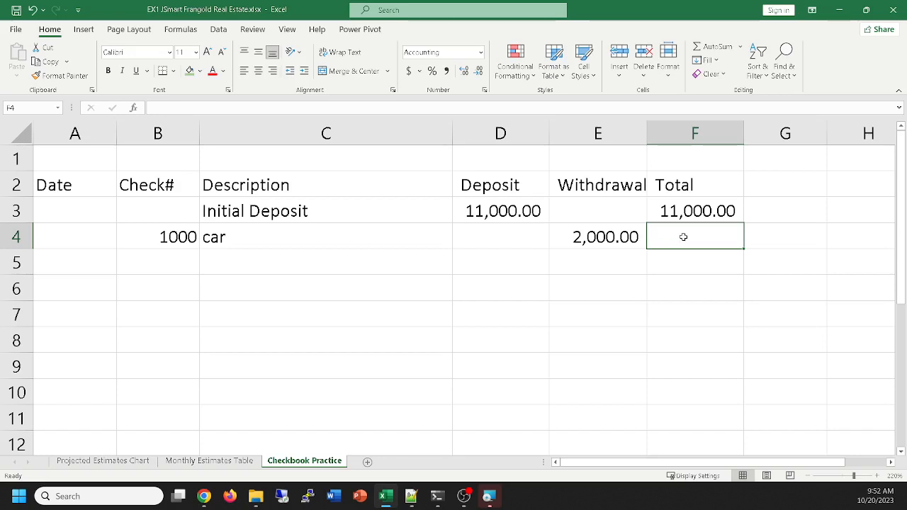
# Enter the formula =F3-E4 in cell F4 to subtract the car withdrawal from the previous total
pyautogui.write('=')
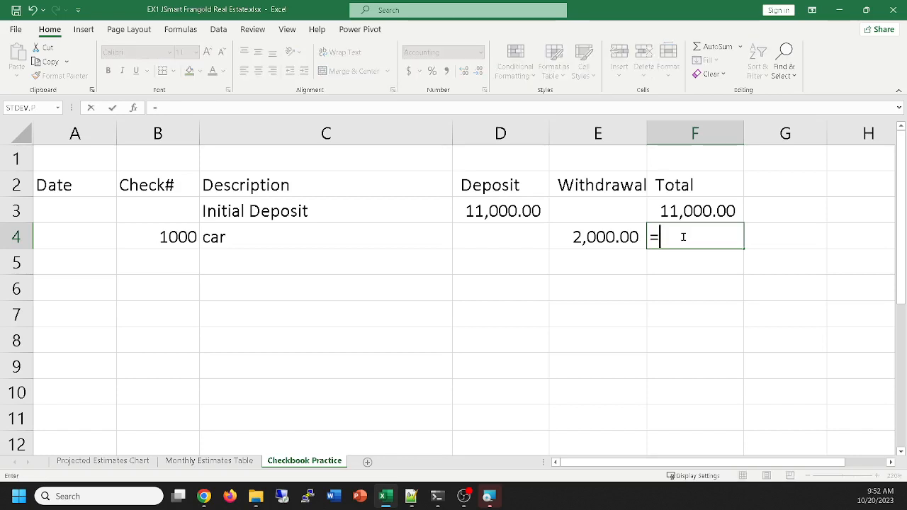
pyautogui.click(687, 210)
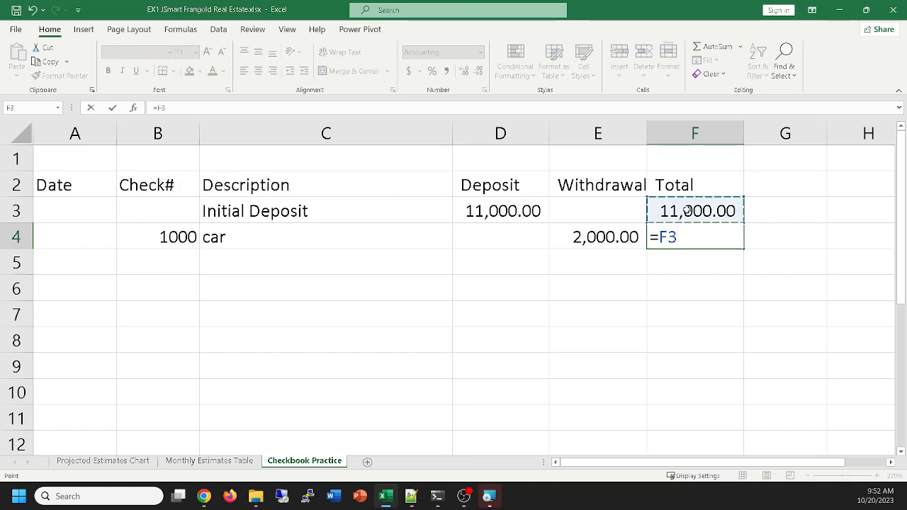
pyautogui.write('-')
pyautogui.click(609, 237)
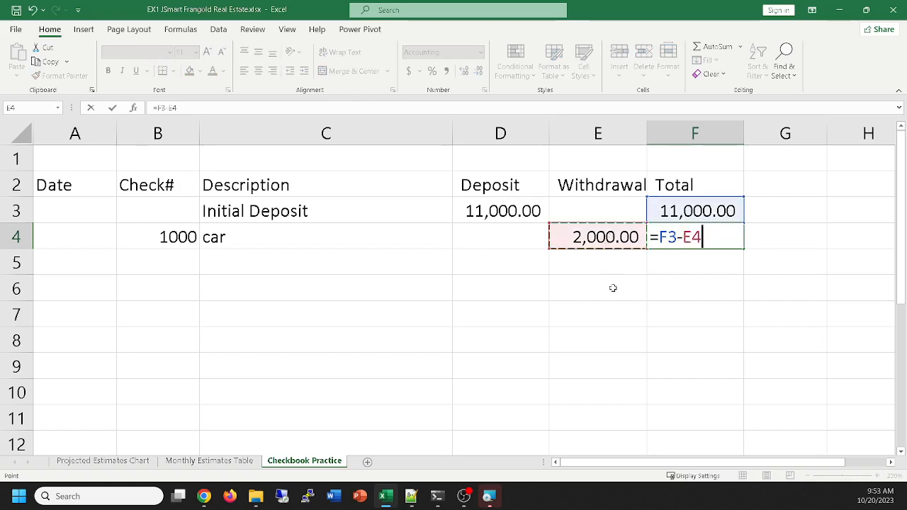
pyautogui.click(778, 274)
pyautogui.click(291, 337)
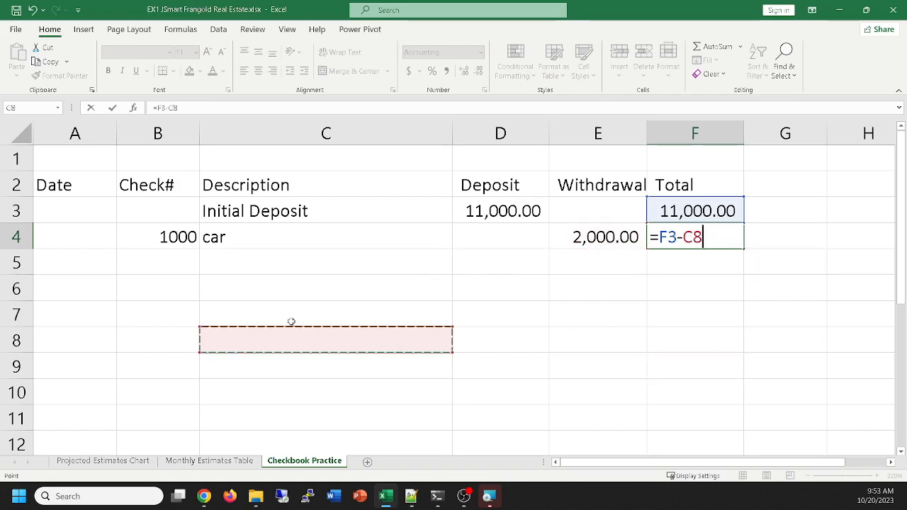
pyautogui.click(236, 281)
pyautogui.click(539, 384)
pyautogui.click(607, 235)
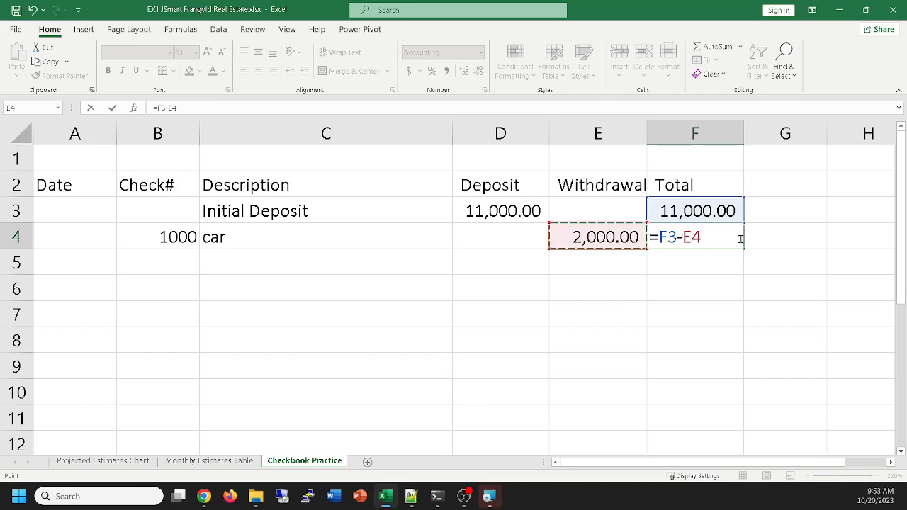
pyautogui.press('Return')
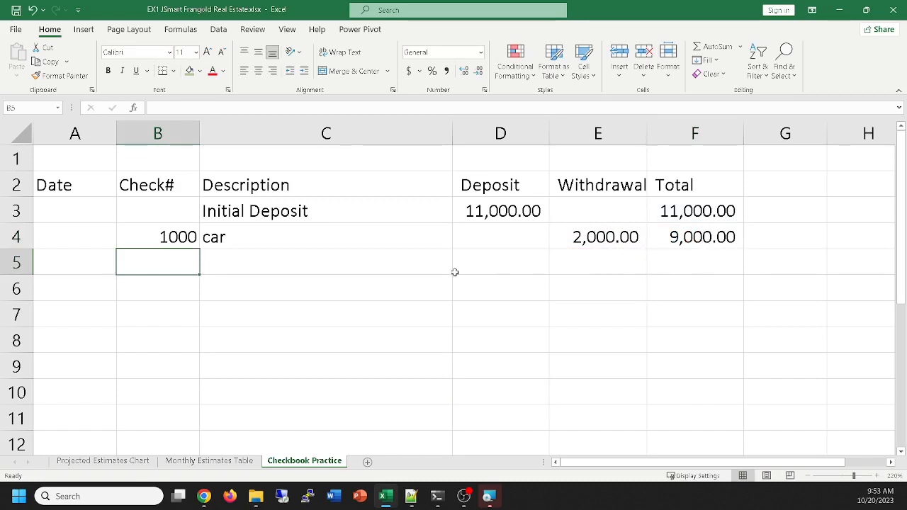
# Record a deposit of 2000 in row 5 with the description work check from walmart
pyautogui.click(259, 265)
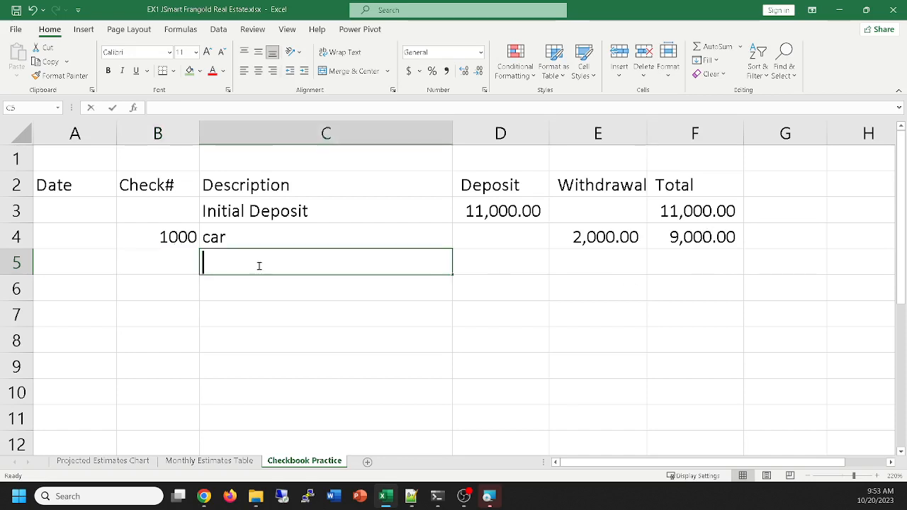
pyautogui.write('work check ')
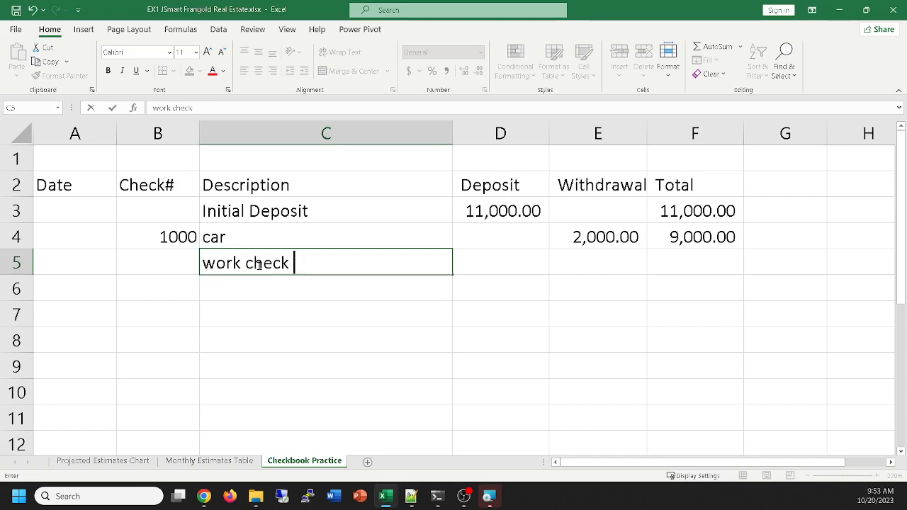
pyautogui.write('from wal')
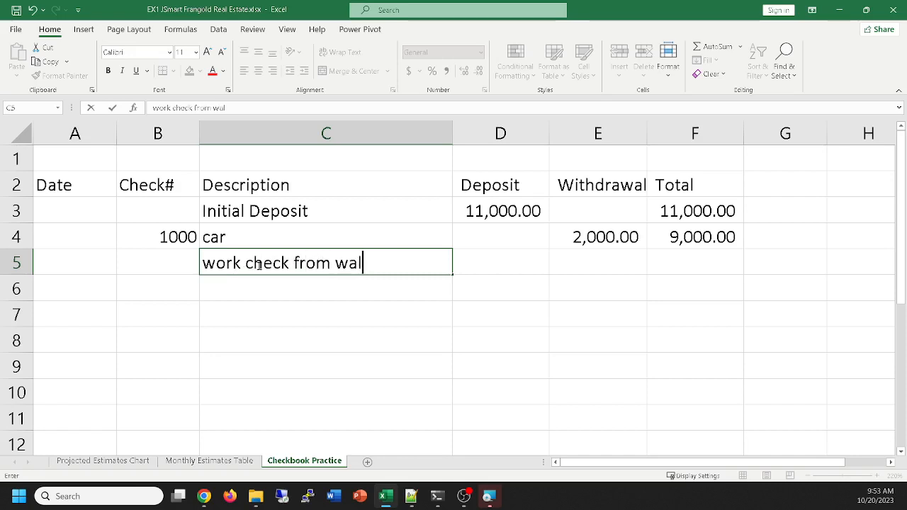
pyautogui.write('mart')
pyautogui.press('Tab')
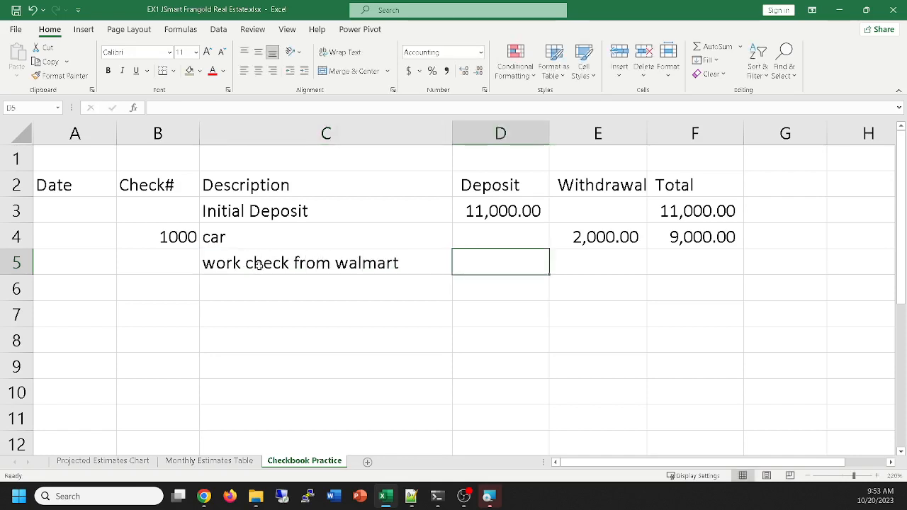
pyautogui.write('2')
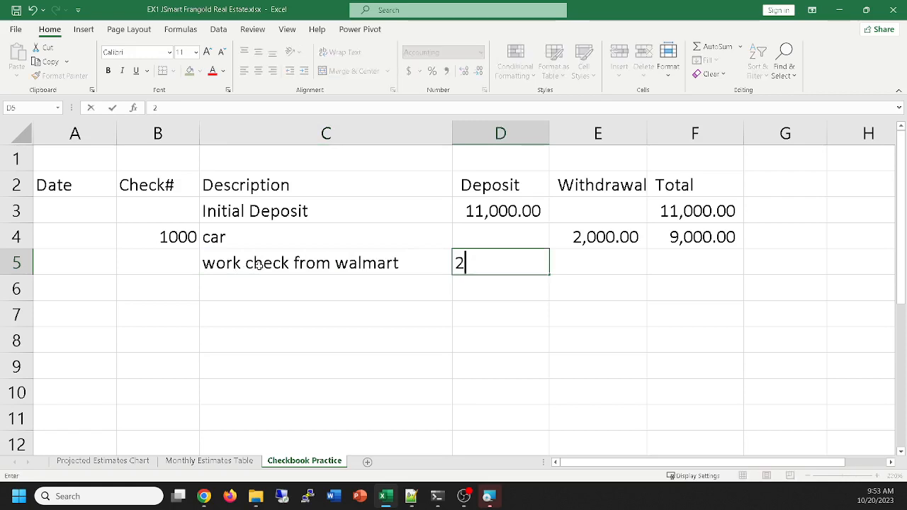
pyautogui.write('00')
pyautogui.write('0')
pyautogui.press('Tab')
pyautogui.press('Tab')
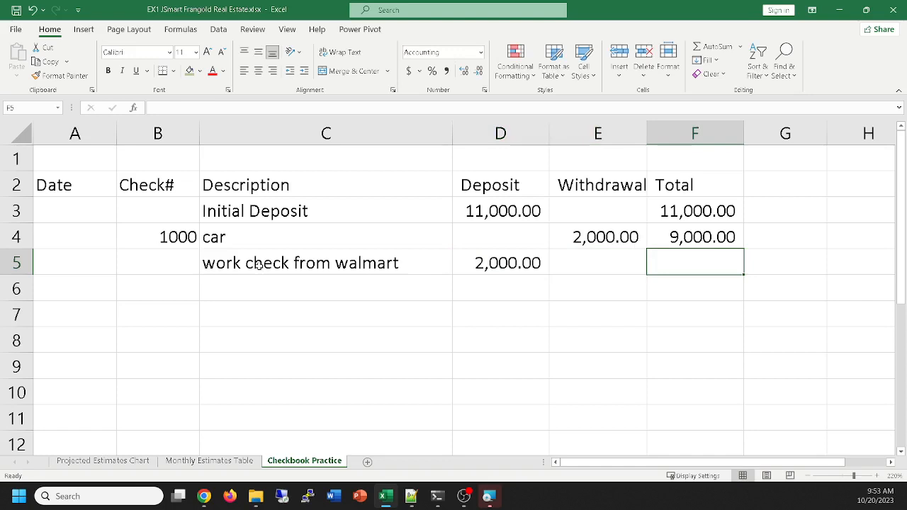
# Enter the formula =F4+D5 in cell F5 to add the work check deposit to the previous total
pyautogui.write('=')
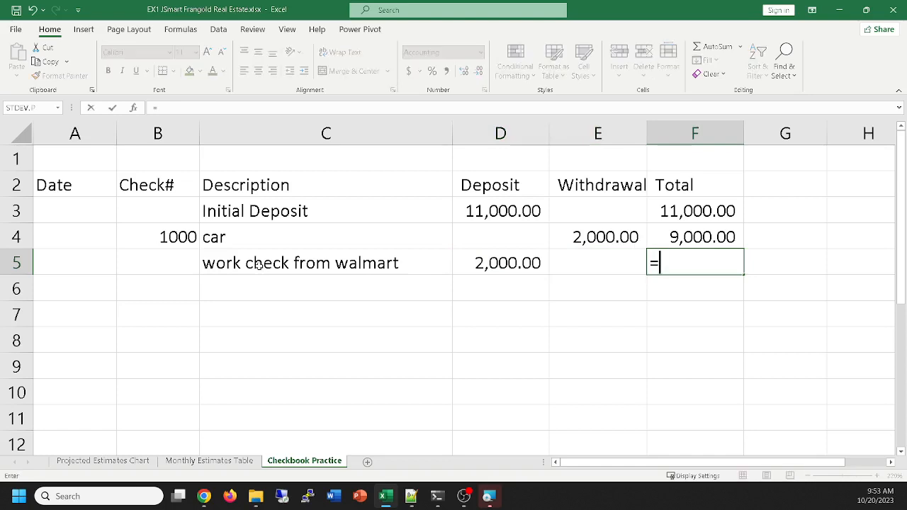
pyautogui.click(709, 235)
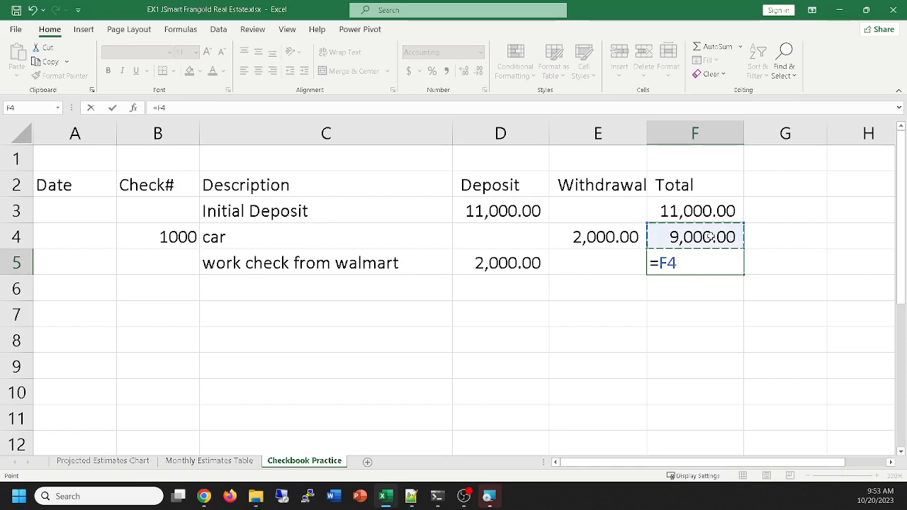
pyautogui.press('Return')
pyautogui.click(709, 236)
pyautogui.write('+')
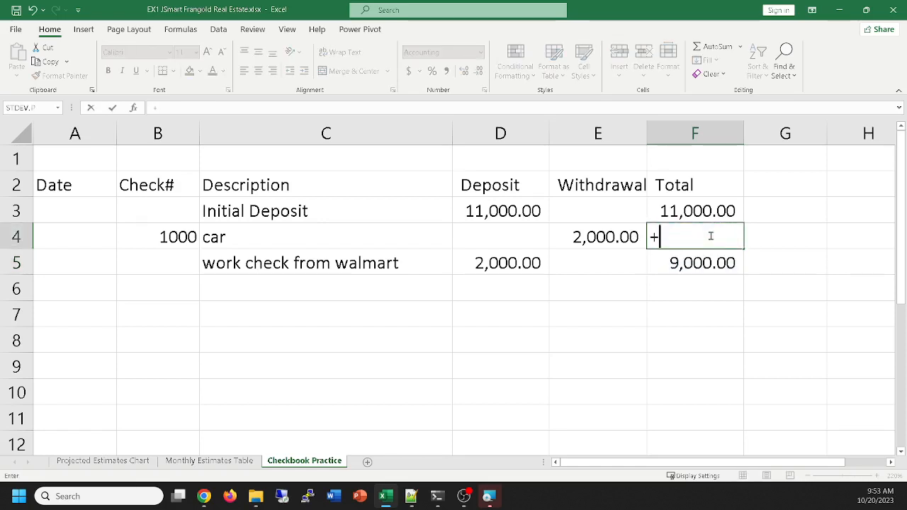
pyautogui.press('Escape')
pyautogui.click(715, 261)
pyautogui.write('=F4')
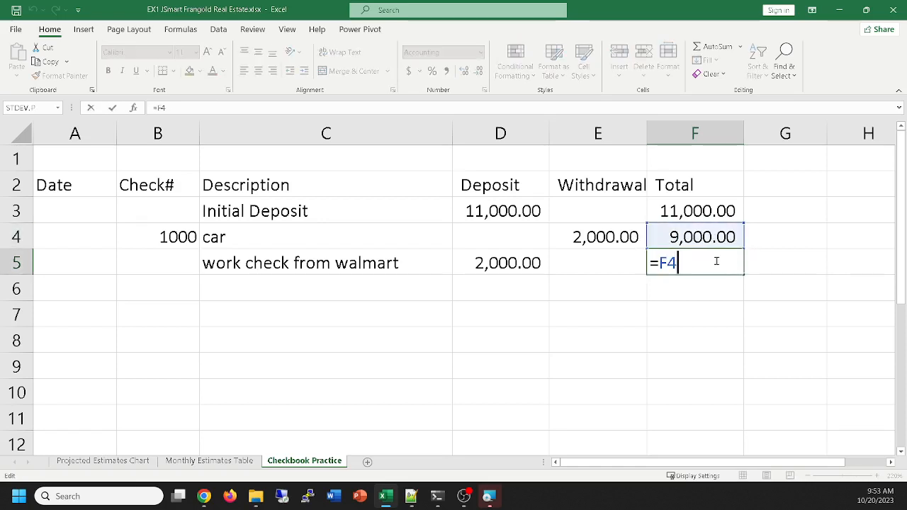
pyautogui.write('+')
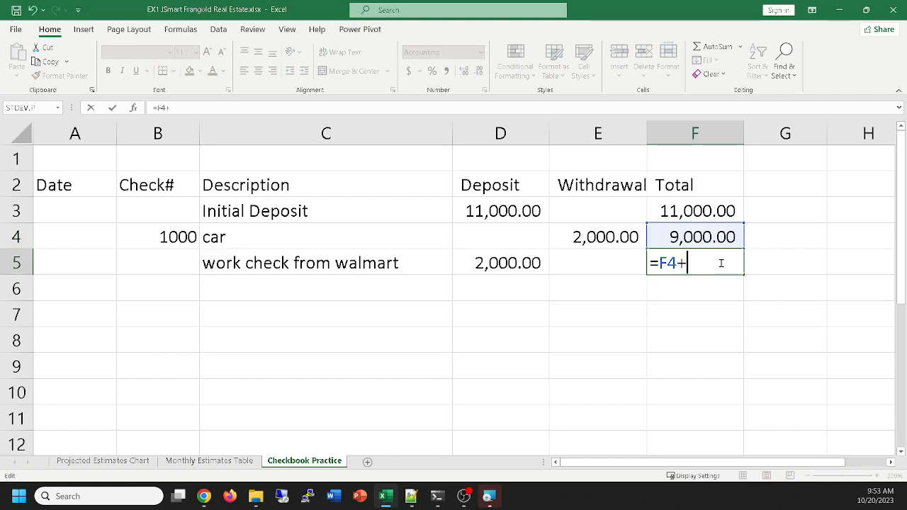
pyautogui.click(525, 256)
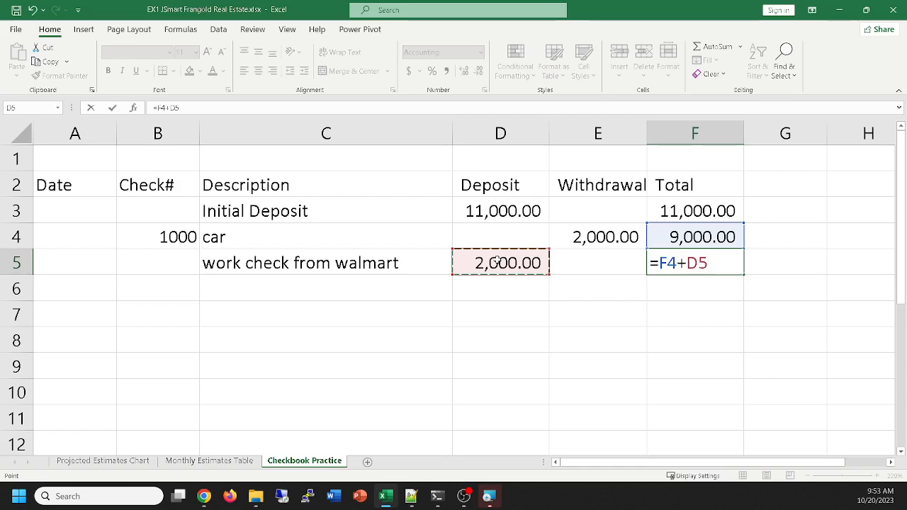
pyautogui.press('Return')
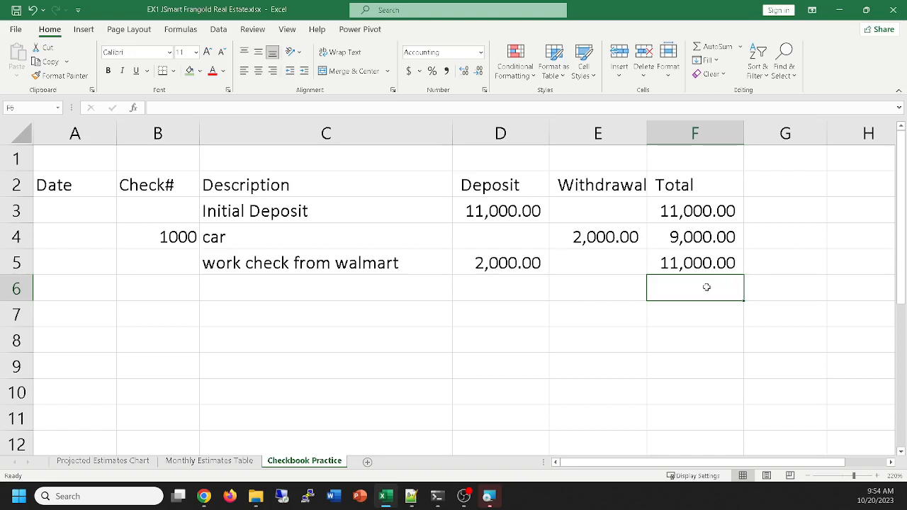
# Enter the formula =F5+D6-E6 in cell F6 so the running total handles both deposits and withdrawals
pyautogui.write('=')
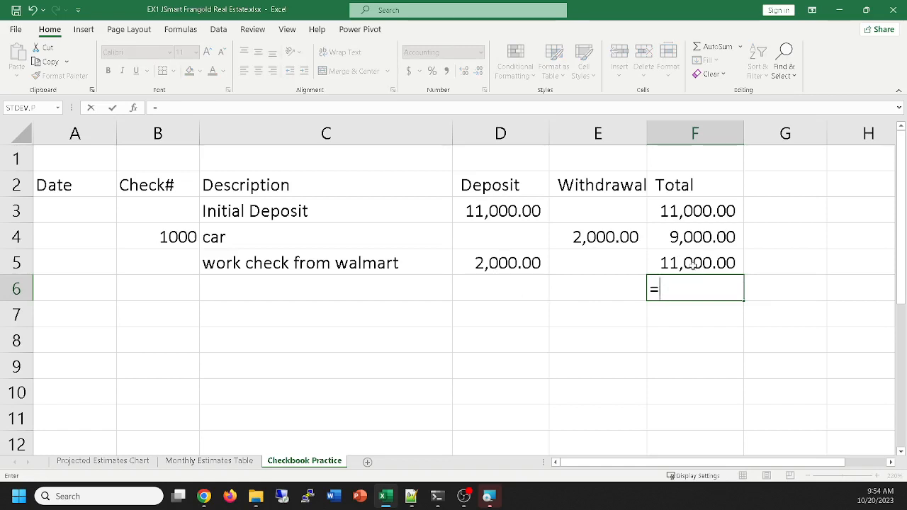
pyautogui.click(692, 264)
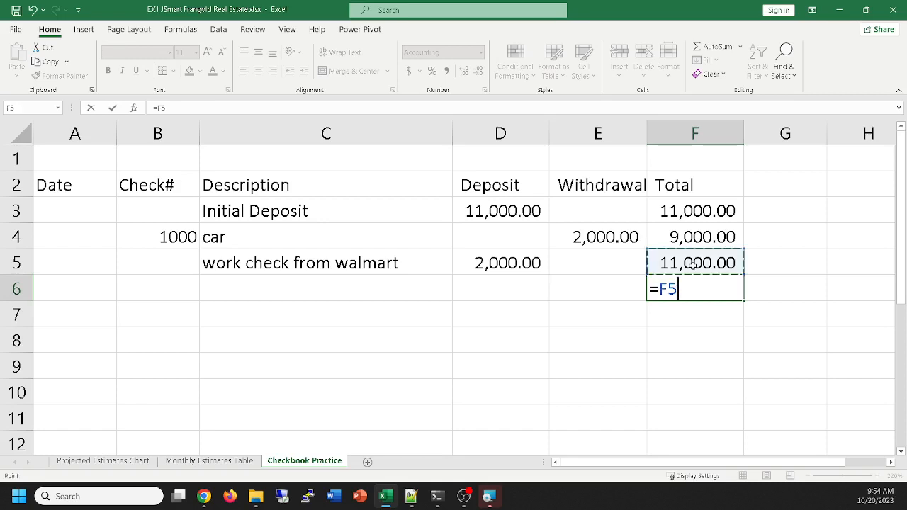
pyautogui.write('+')
pyautogui.click(527, 284)
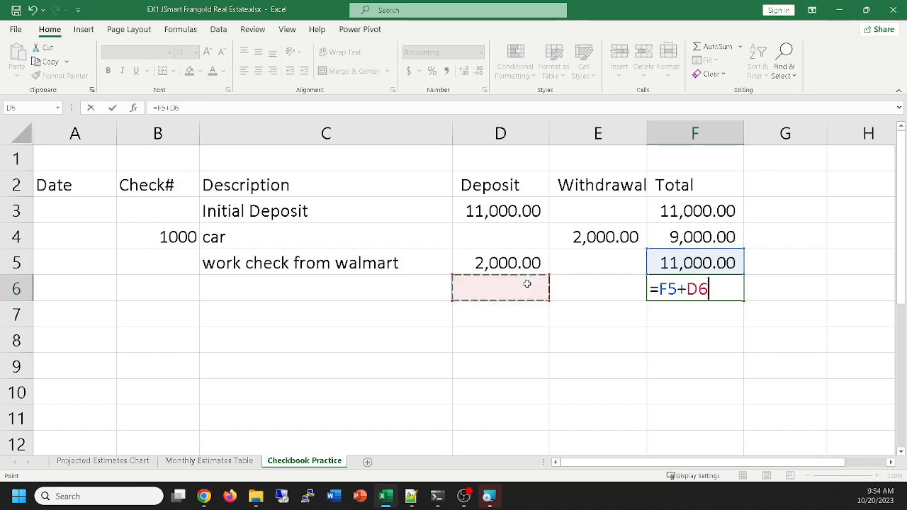
pyautogui.write('-')
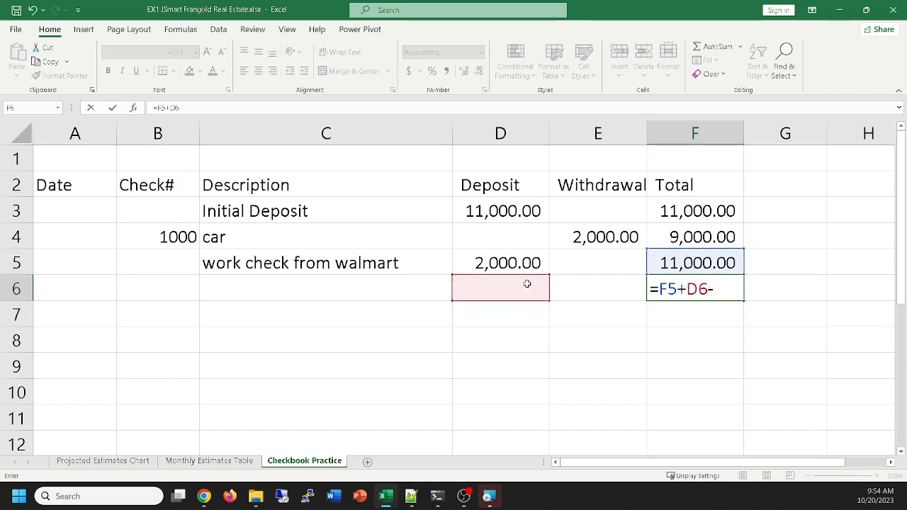
pyautogui.click(586, 287)
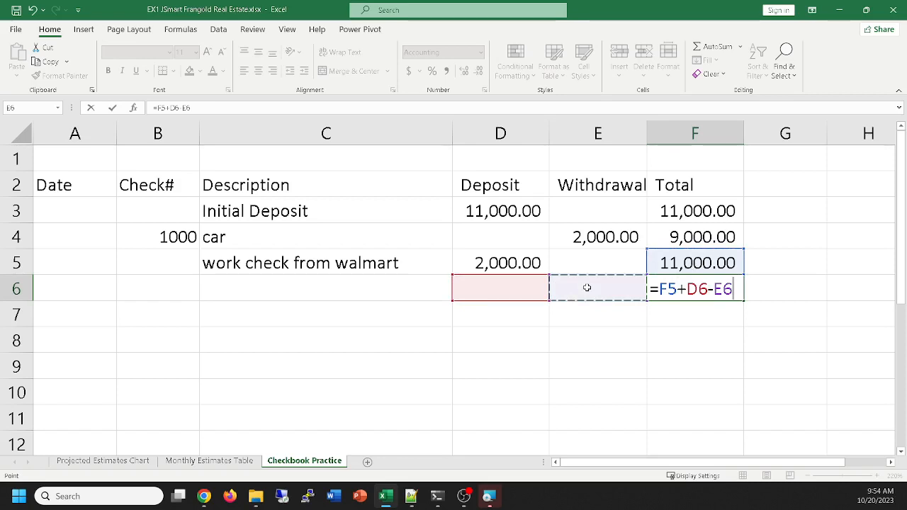
pyautogui.press('Return')
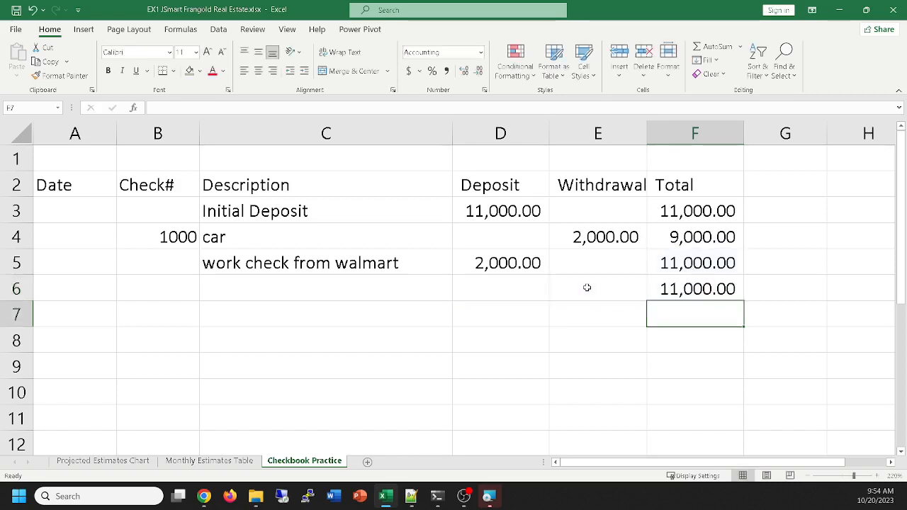
# Record check number 1001 in row 6 with the description food and a withdrawal of 120
pyautogui.click(176, 282)
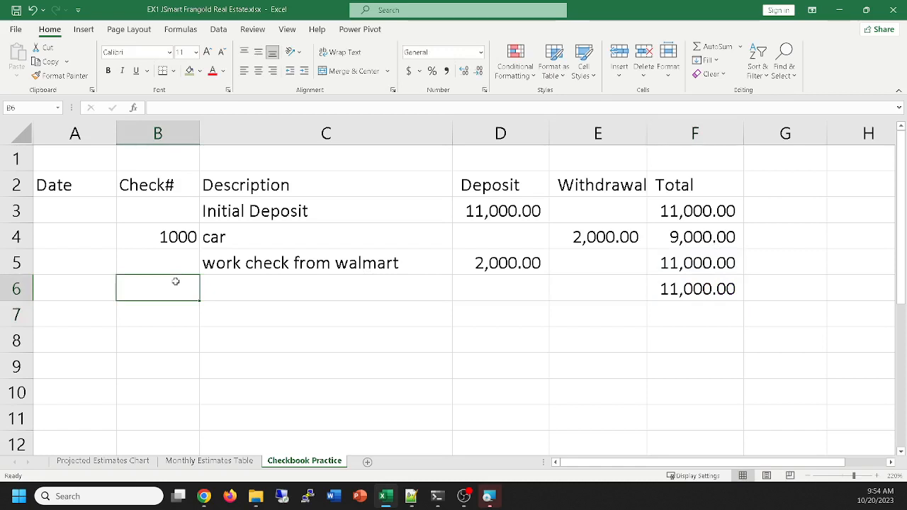
pyautogui.write('1001')
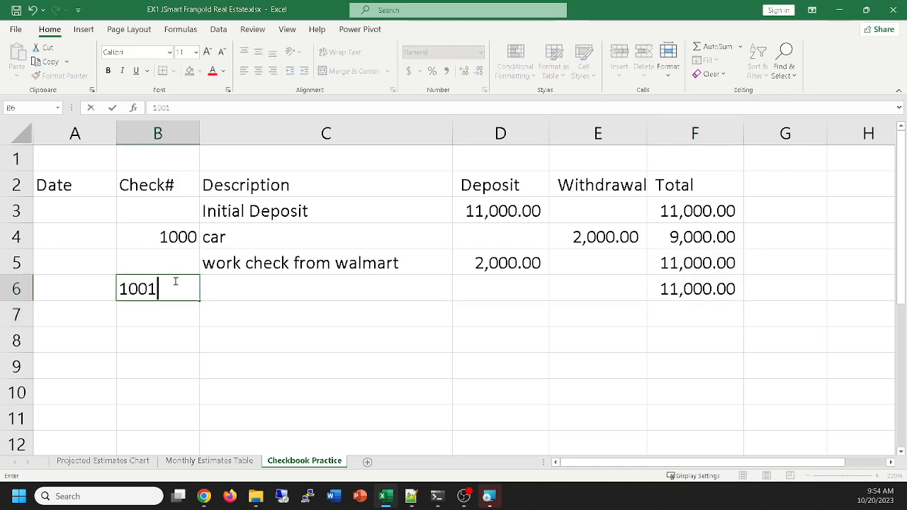
pyautogui.press('Tab')
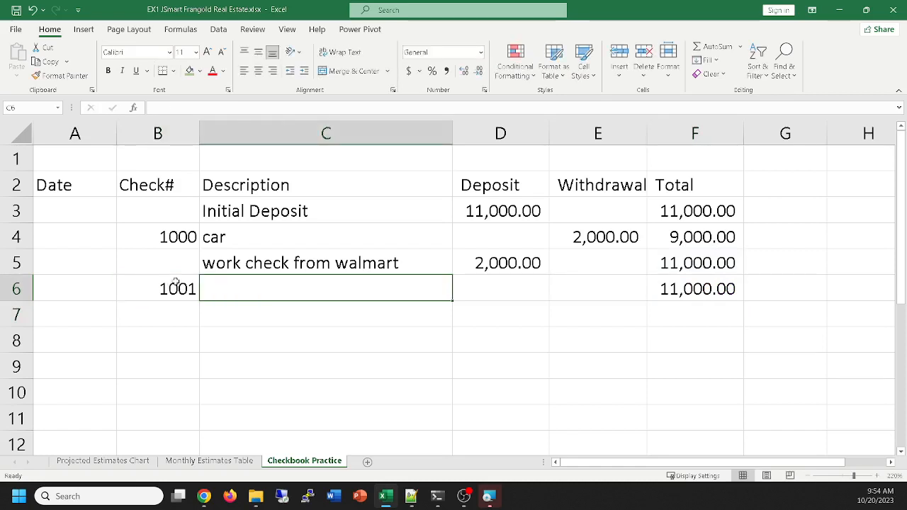
pyautogui.write('food')
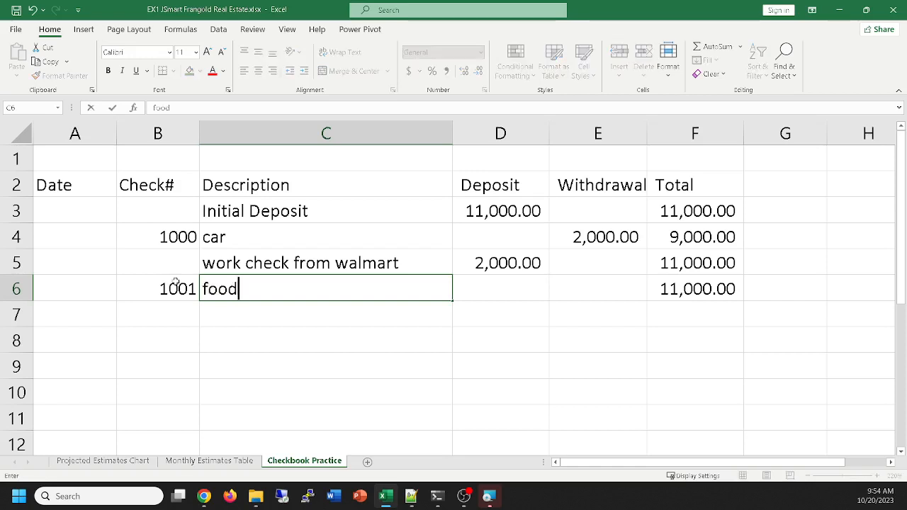
pyautogui.press('Tab')
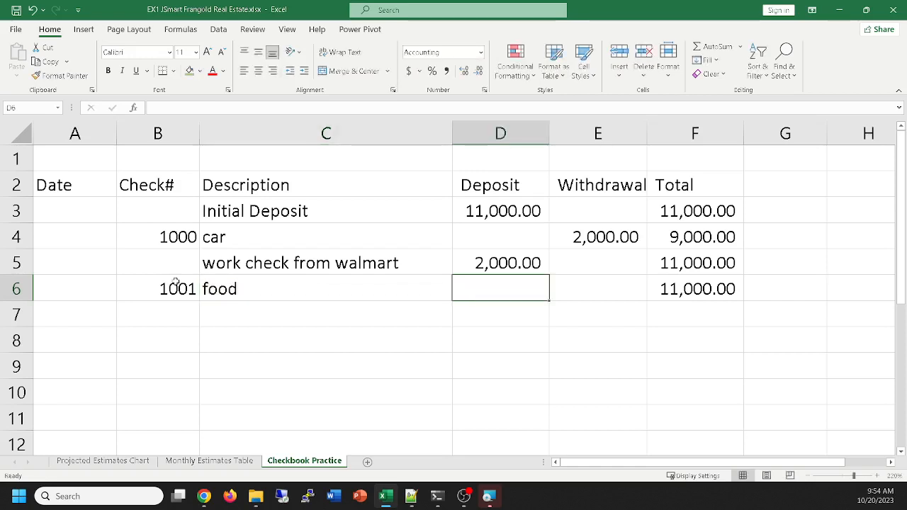
pyautogui.write('120')
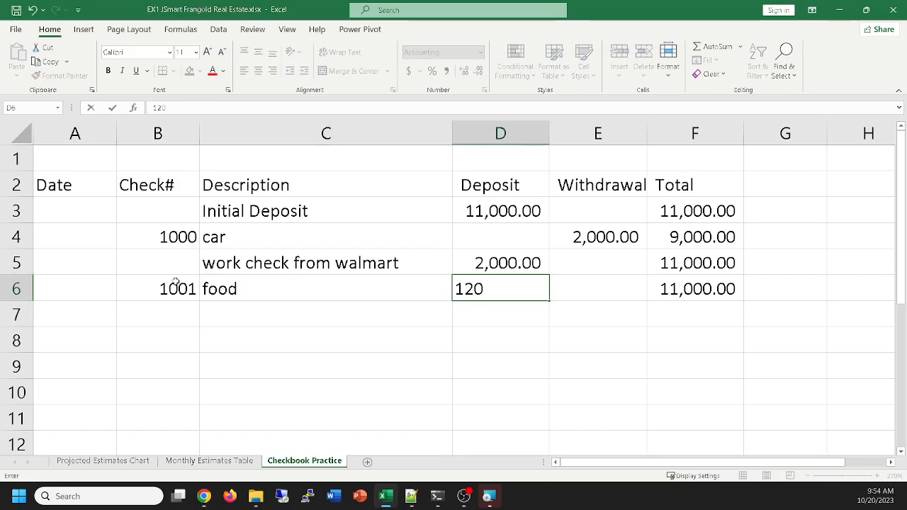
pyautogui.press('BackSpace')
pyautogui.press('BackSpace')
pyautogui.press('BackSpace')
pyautogui.press('Tab')
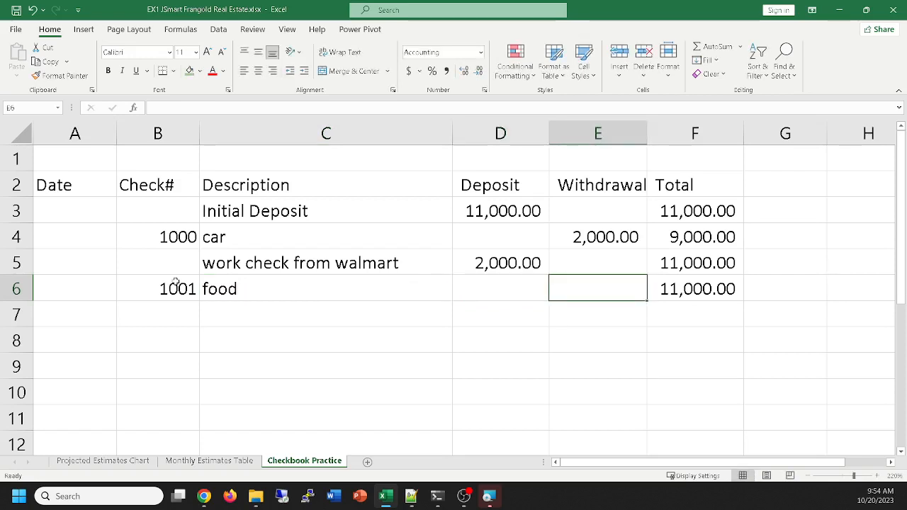
pyautogui.write('120')
pyautogui.press('Return')
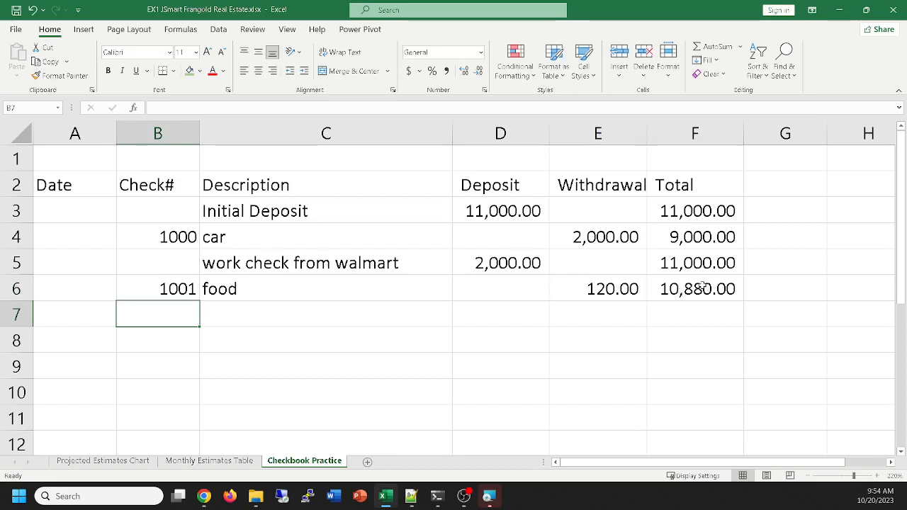
# Fill the running total formula from cell F6 down the Total column through row 21
pyautogui.click(701, 285)
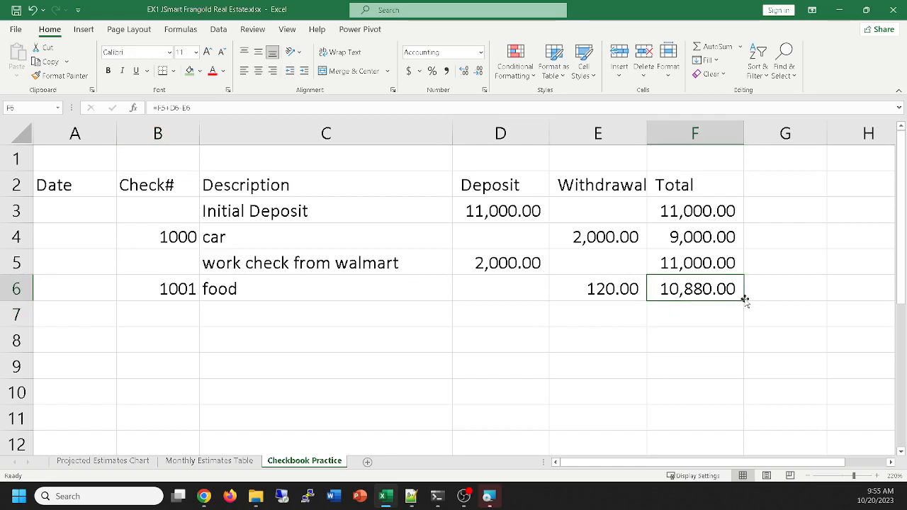
pyautogui.moveTo(742, 300); pyautogui.dragTo(747, 435)
pyautogui.scroll(3, 738, 333)
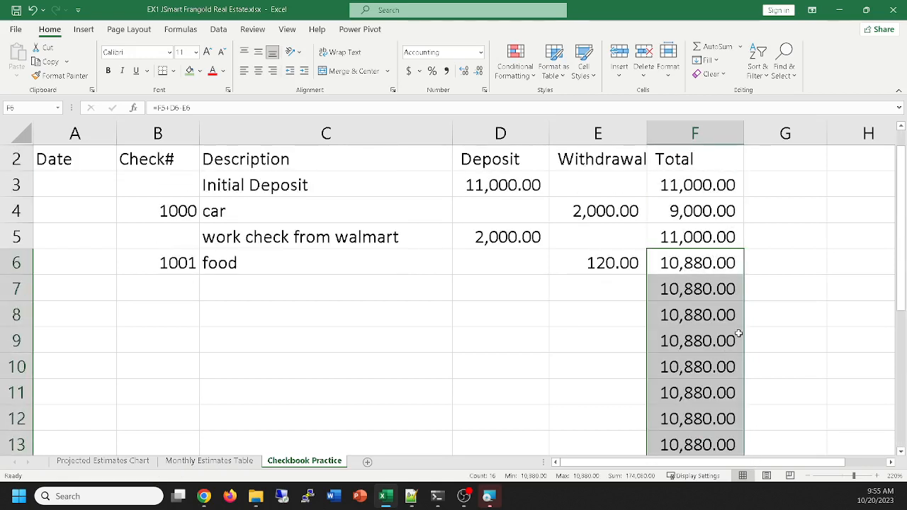
pyautogui.scroll(1, 738, 332)
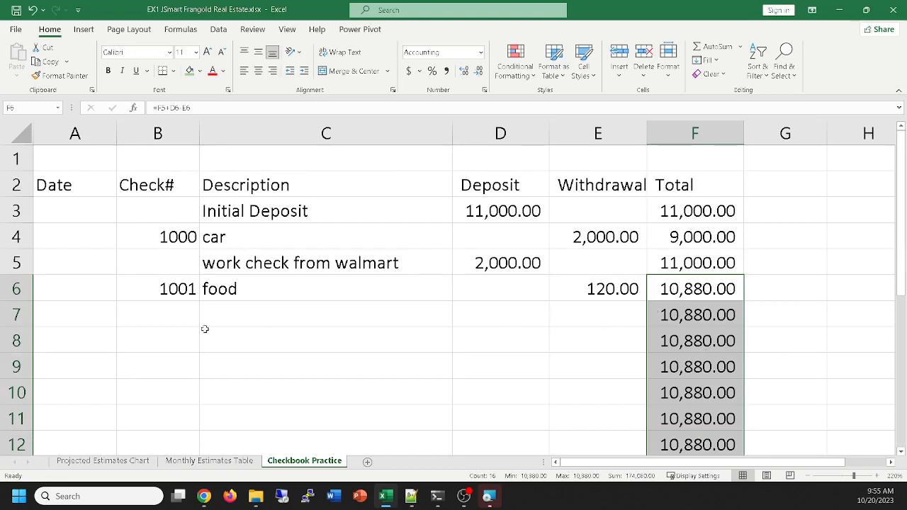
# Record a deposit of 200 in row 7 with the description paper route
pyautogui.click(228, 315)
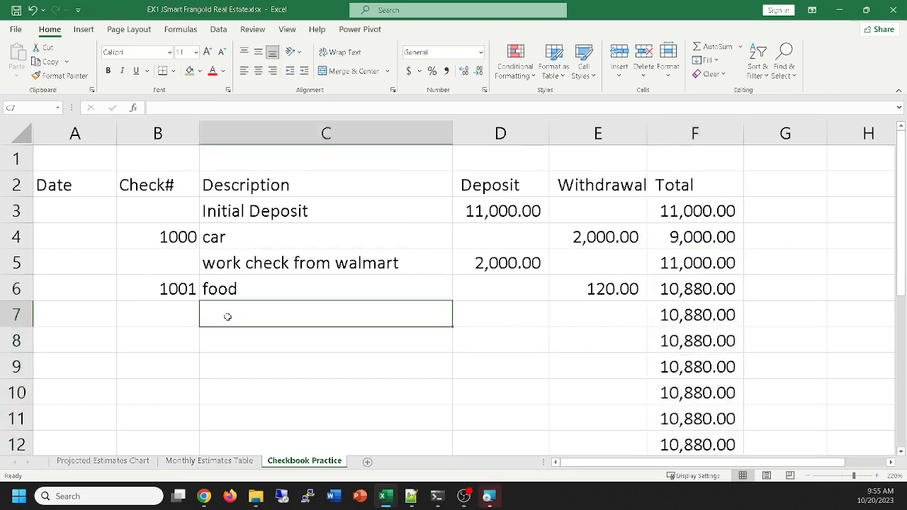
pyautogui.write('paper route')
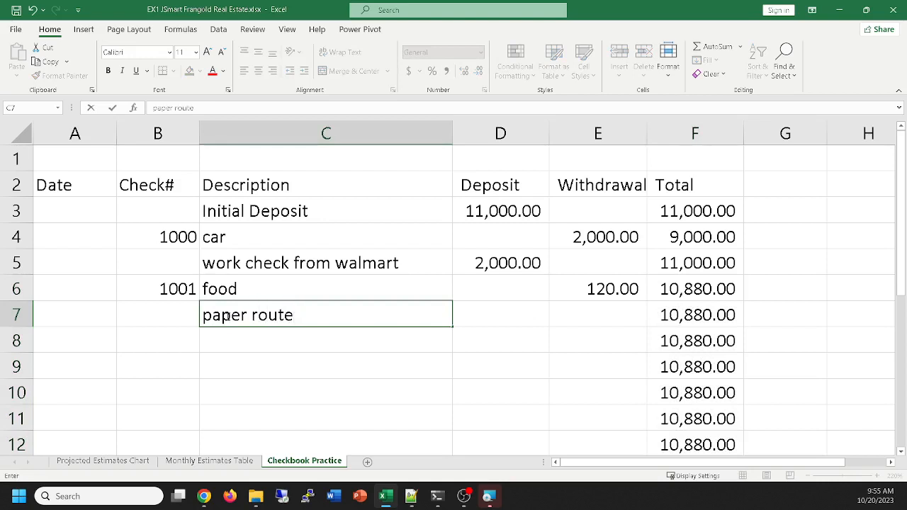
pyautogui.press('Tab')
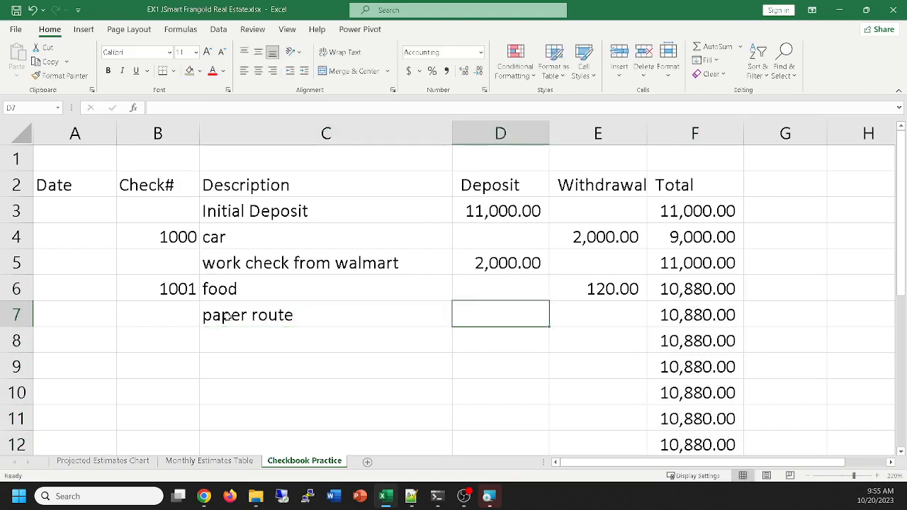
pyautogui.write('200')
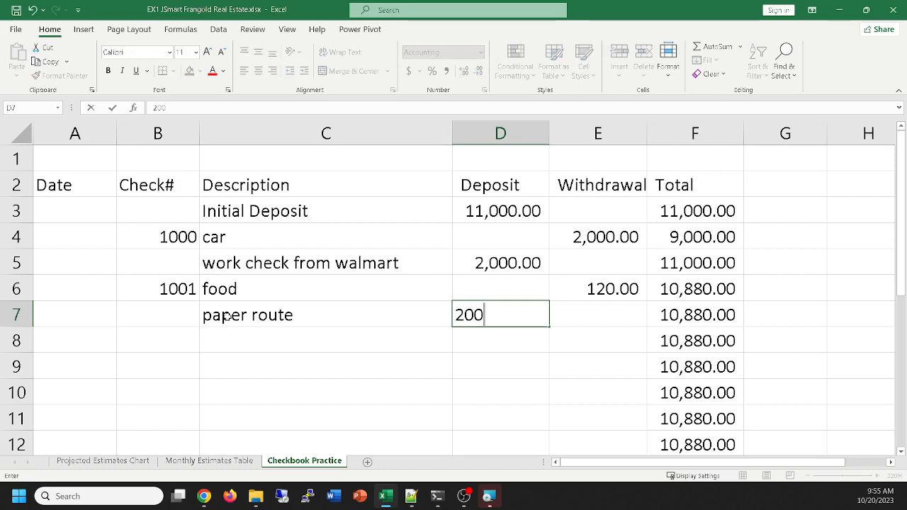
pyautogui.press('Return')
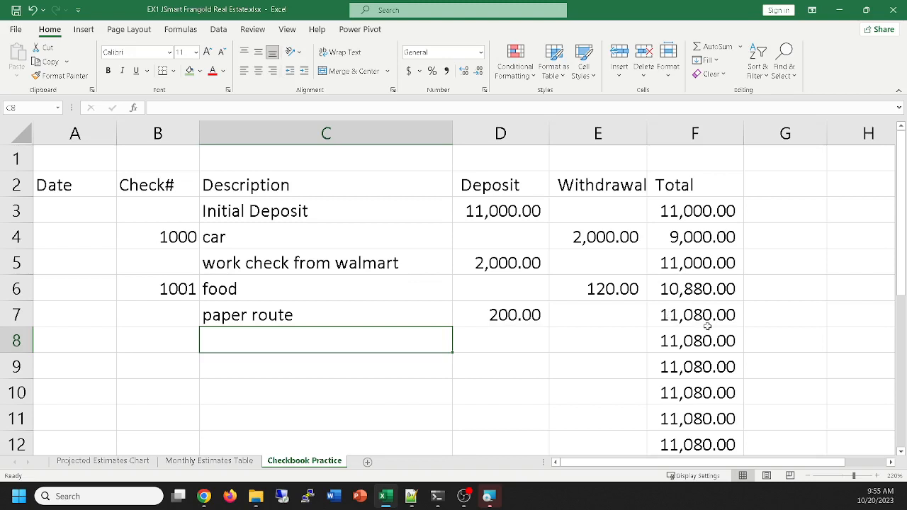
# Examine the running totals in column F from row 8 down, where no transactions have been entered
pyautogui.scroll(-1, 706, 344)
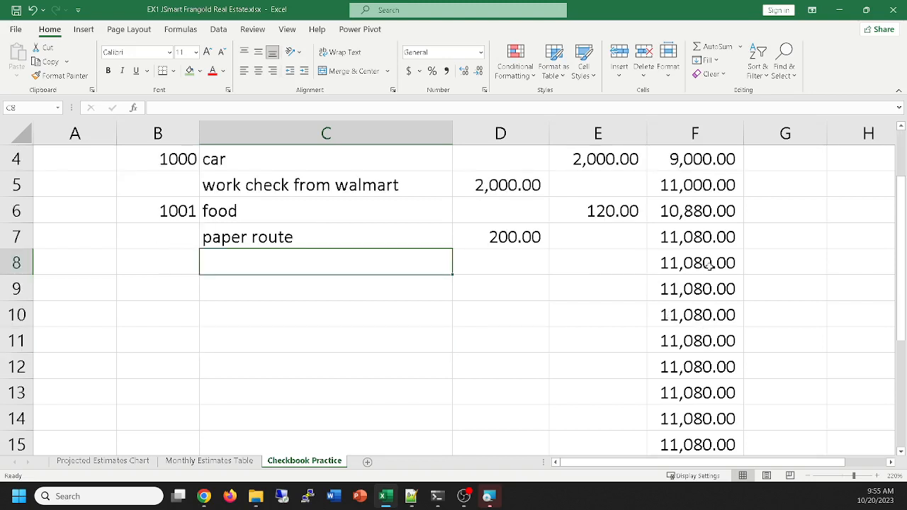
pyautogui.moveTo(709, 263); pyautogui.dragTo(723, 449)
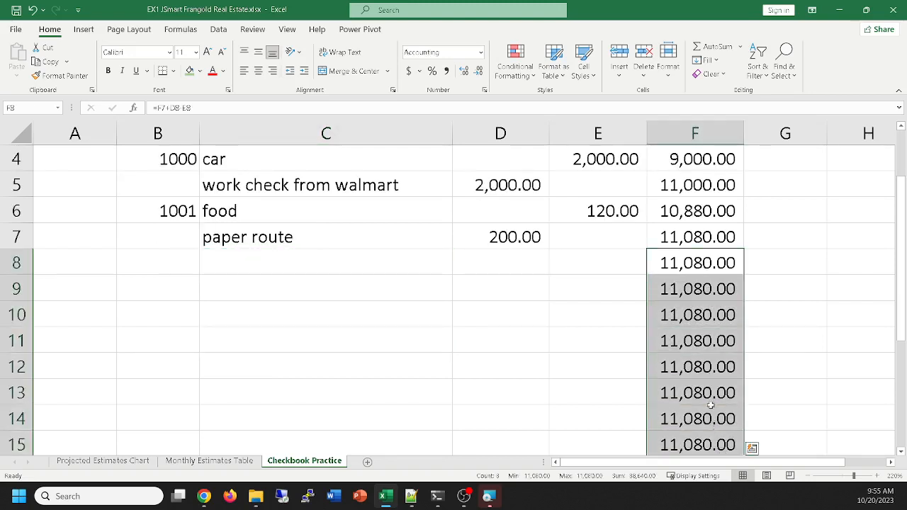
pyautogui.scroll(-1, 609, 297)
pyautogui.scroll(2, 609, 296)
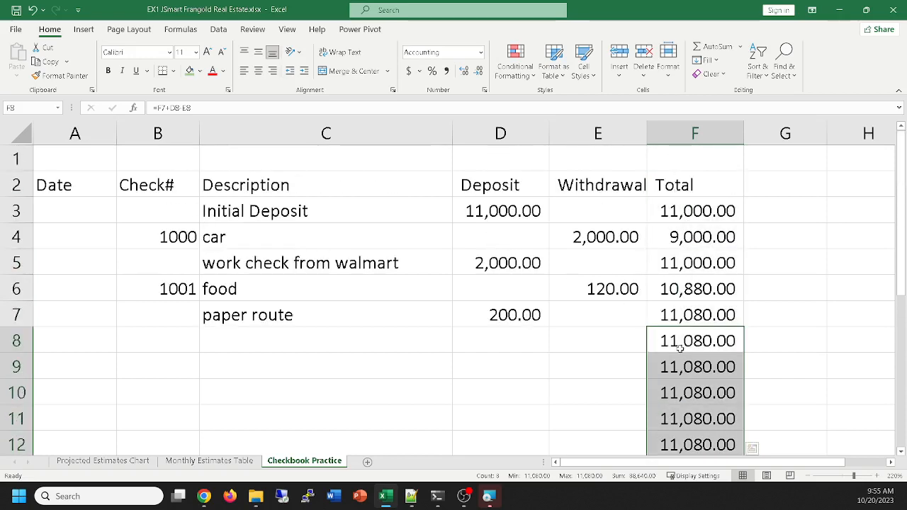
pyautogui.scroll(-1, 679, 348)
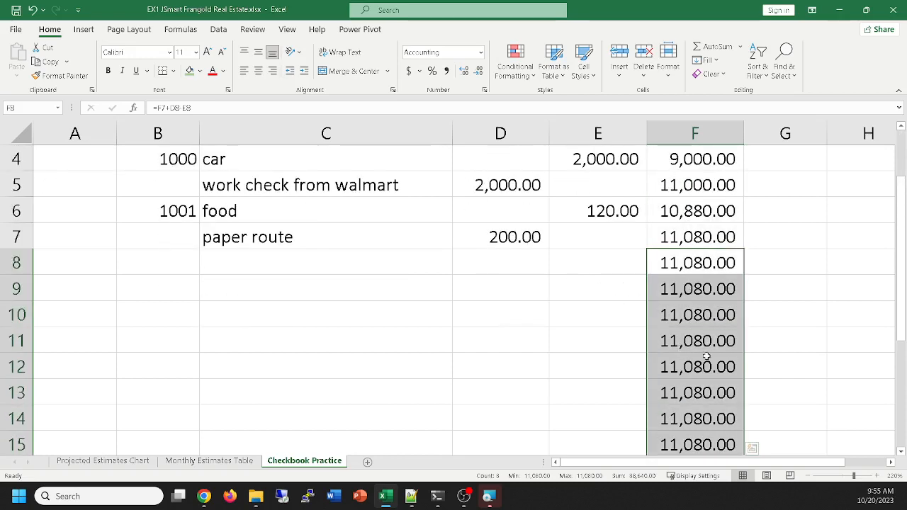
pyautogui.scroll(1, 707, 356)
pyautogui.click(761, 340)
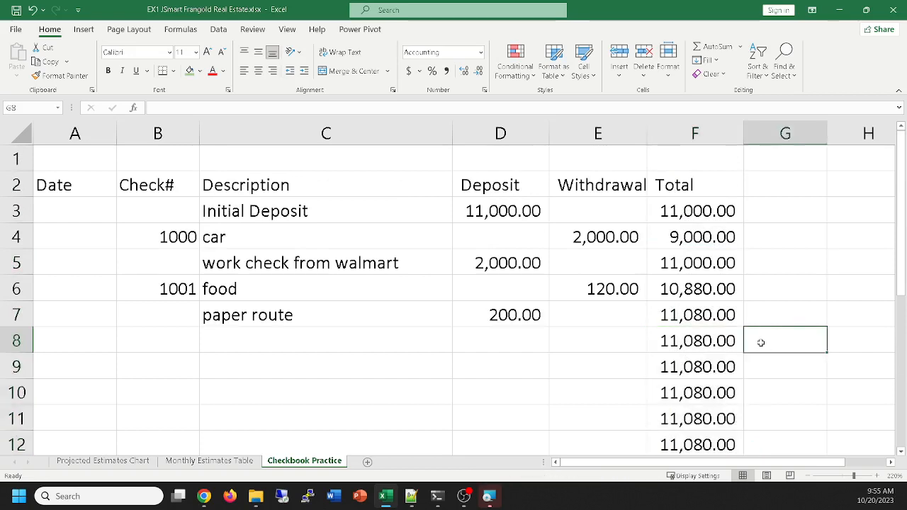
pyautogui.click(698, 339)
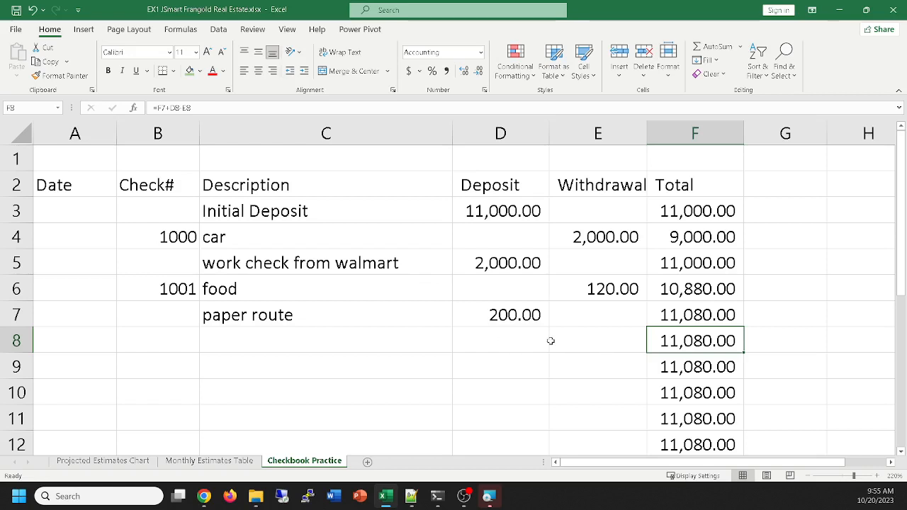
pyautogui.scroll(-1, 550, 340)
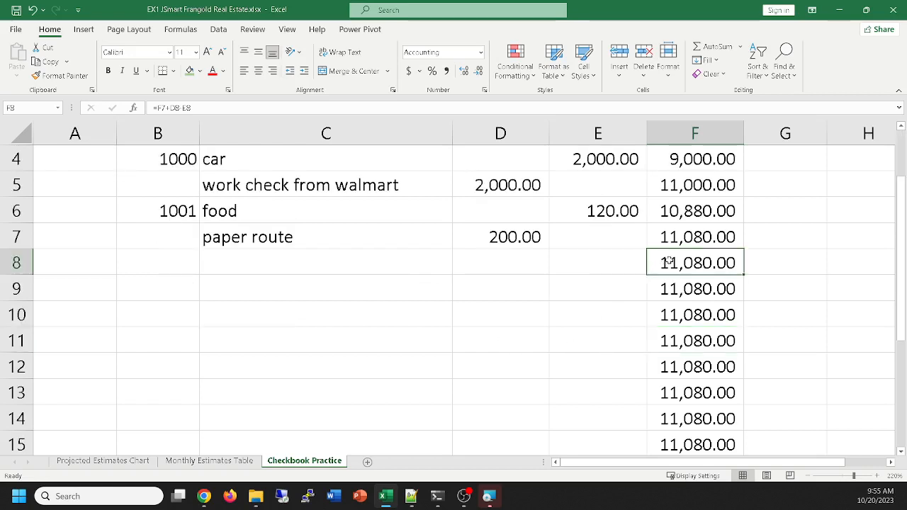
pyautogui.moveTo(666, 262); pyautogui.dragTo(712, 400)
pyautogui.scroll(4, 712, 400)
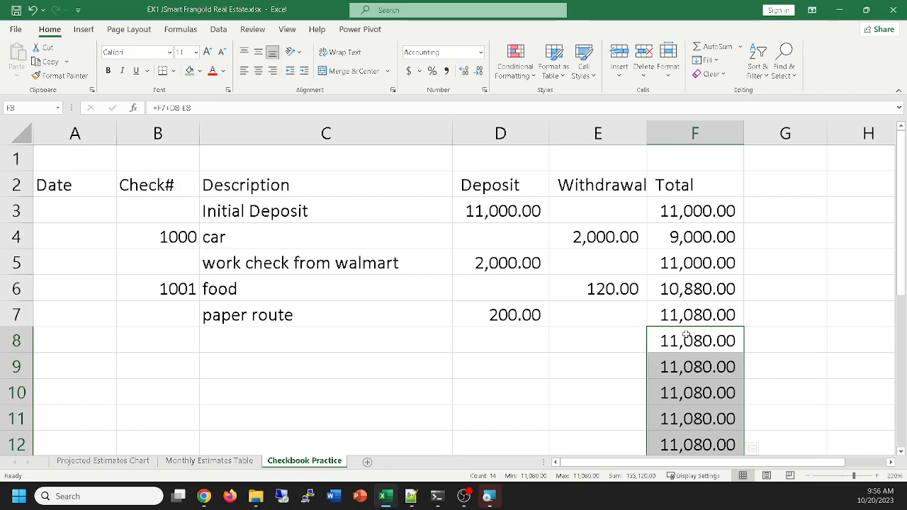
pyautogui.click(686, 335)
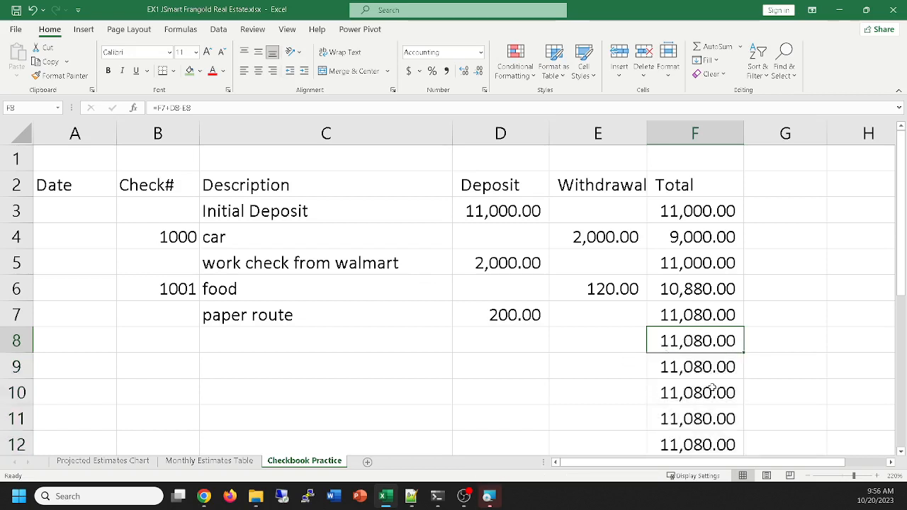
pyautogui.click(607, 349)
# Create a conditional formatting rule for cell F8 that formats only cells whose value is equal to a given value
pyautogui.click(685, 340)
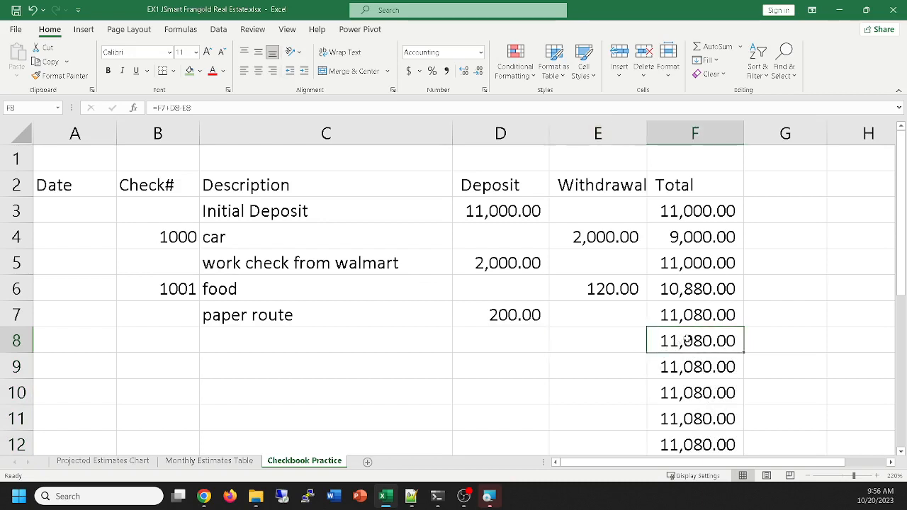
pyautogui.click(522, 66)
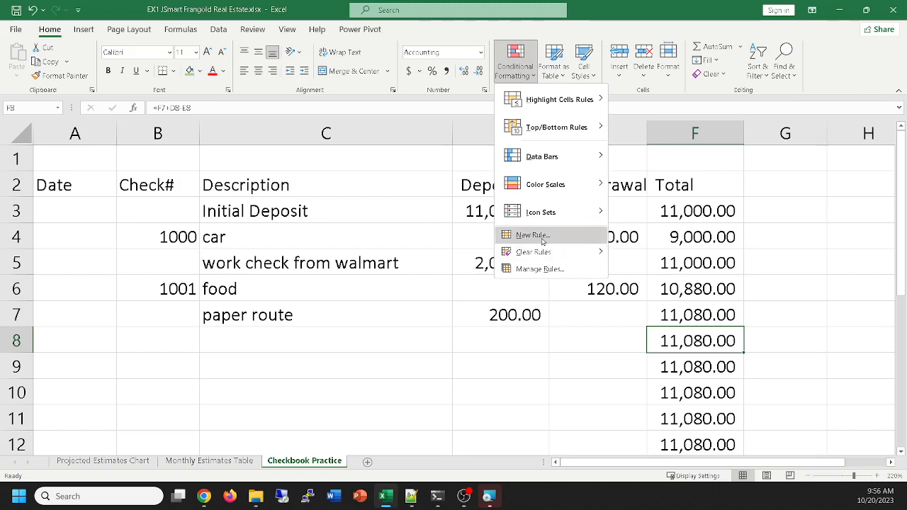
pyautogui.click(543, 242)
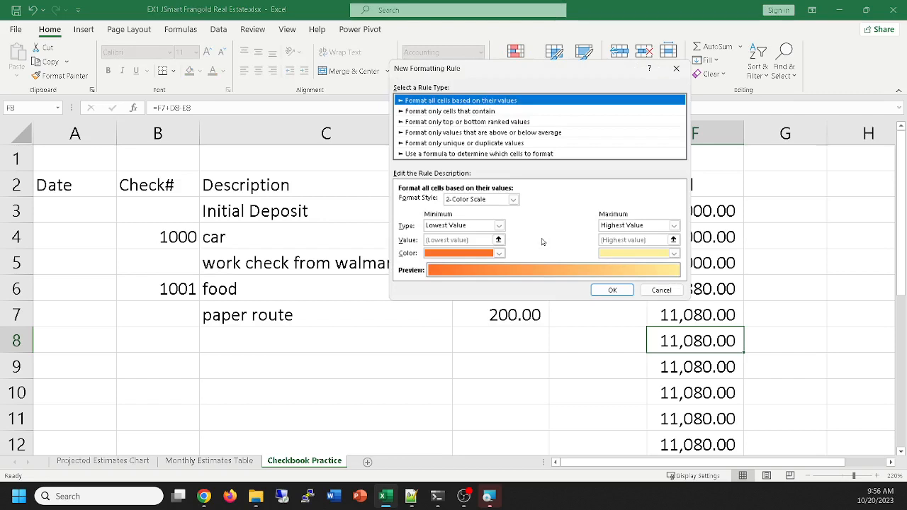
pyautogui.click(454, 112)
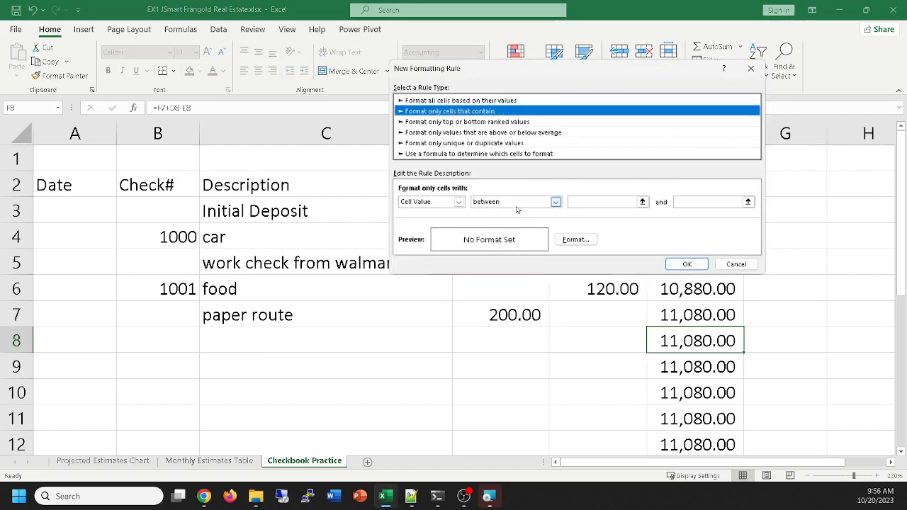
pyautogui.click(556, 203)
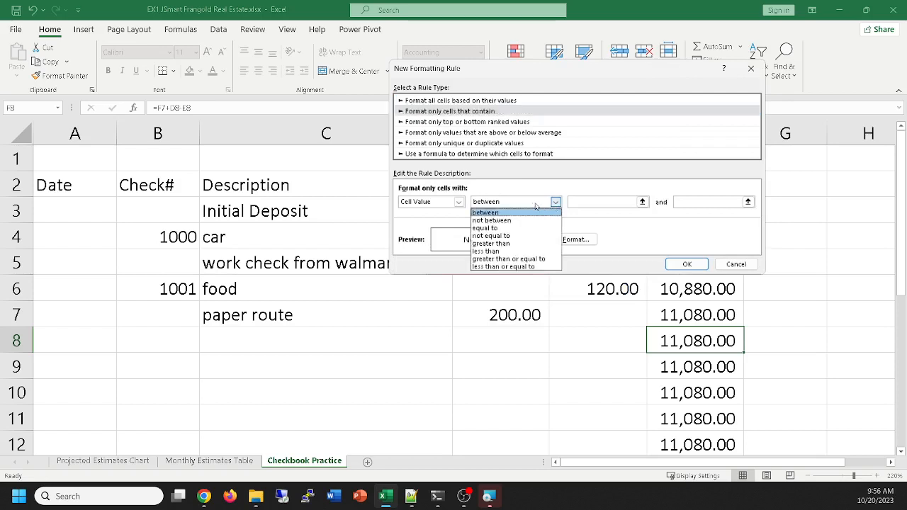
pyautogui.click(484, 229)
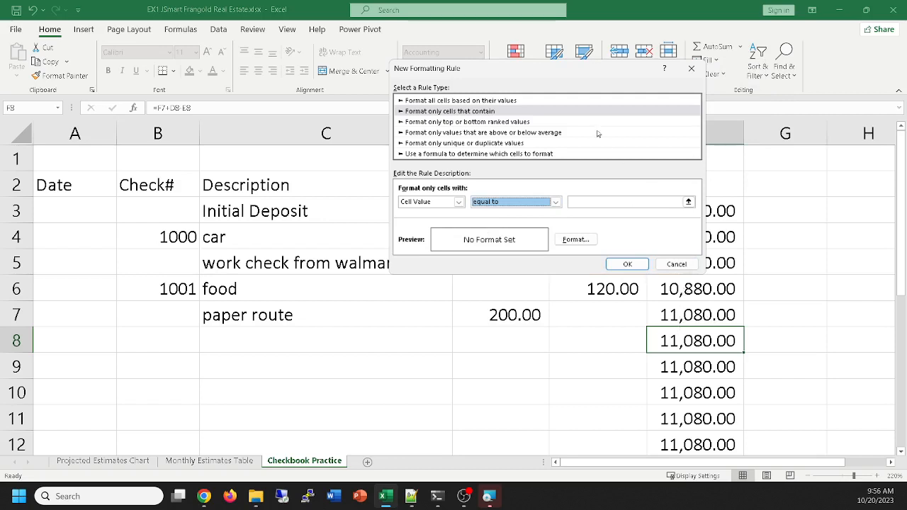
pyautogui.moveTo(569, 76); pyautogui.dragTo(422, 44)
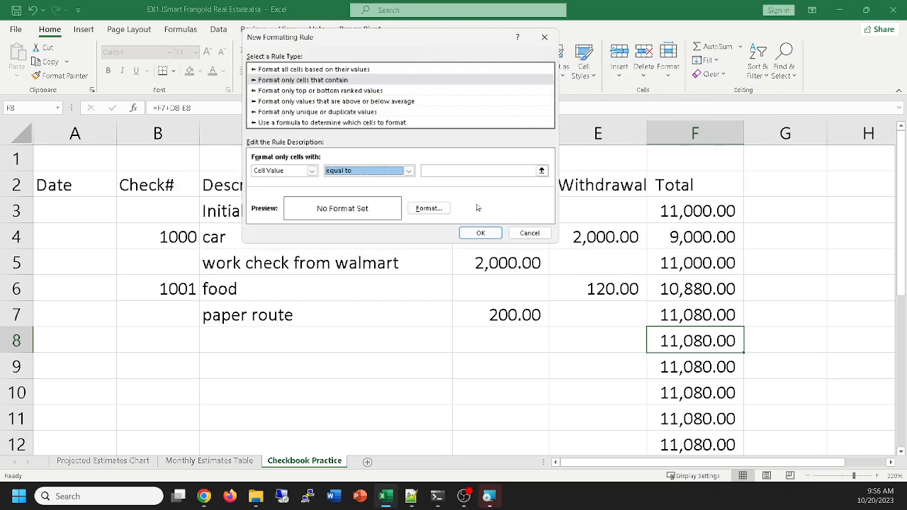
# Set the rule's comparison value to =f7 and open its format settings
pyautogui.click(461, 170)
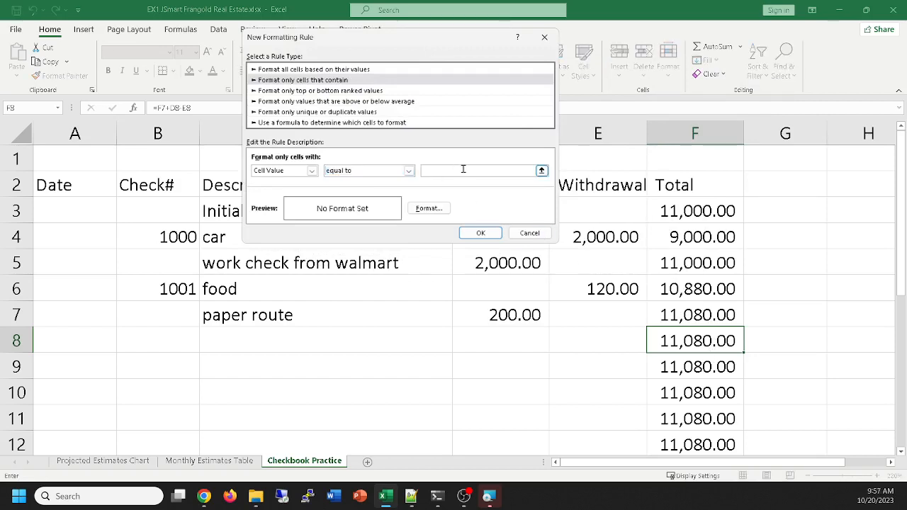
pyautogui.write('=f7')
pyautogui.click(422, 211)
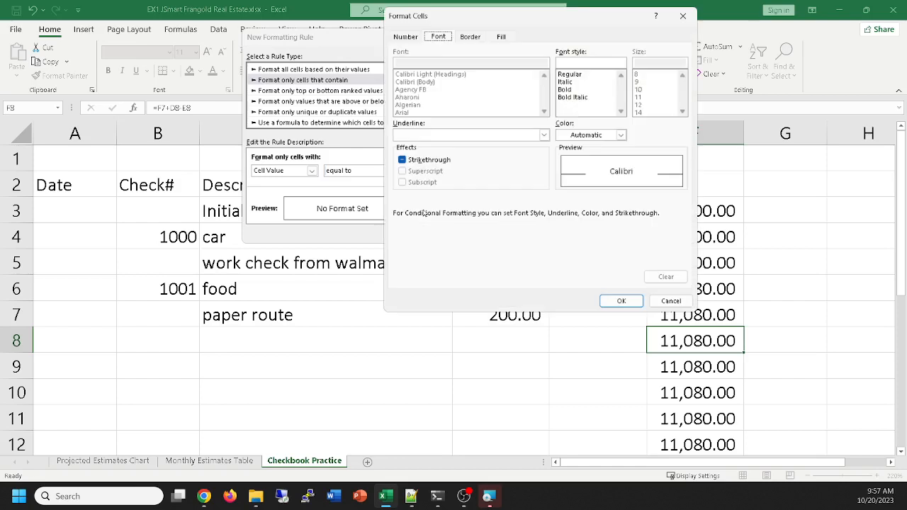
pyautogui.click(574, 135)
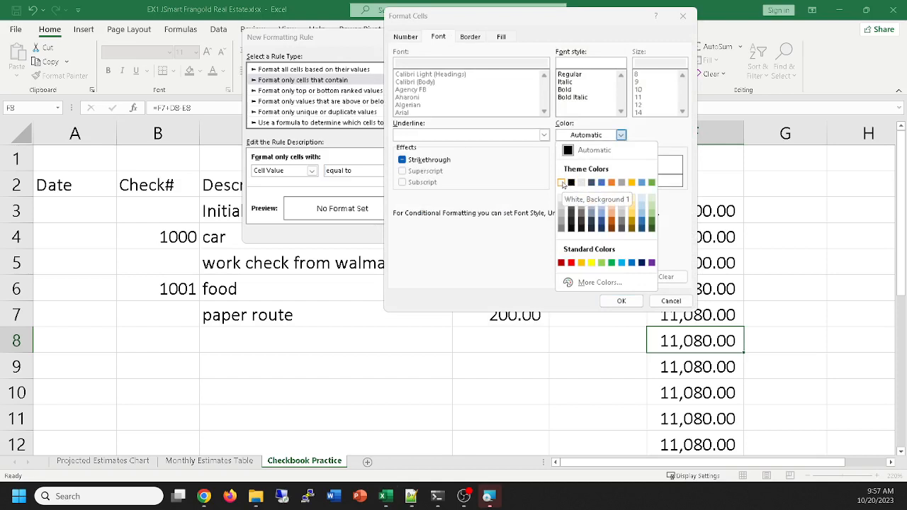
pyautogui.click(600, 284)
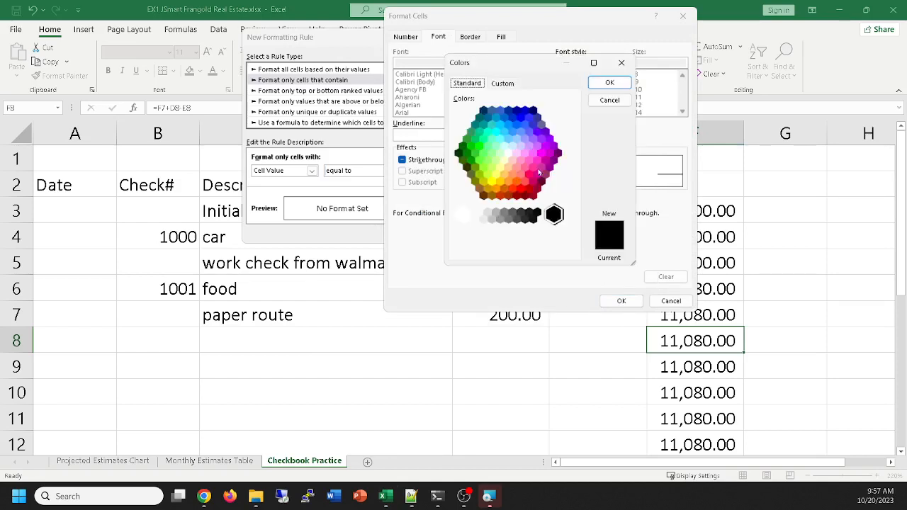
pyautogui.click(503, 84)
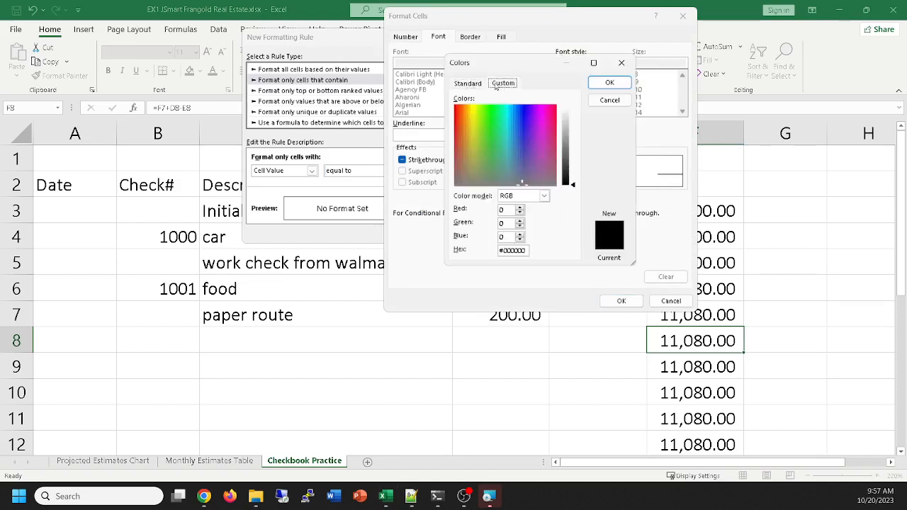
pyautogui.click(609, 100)
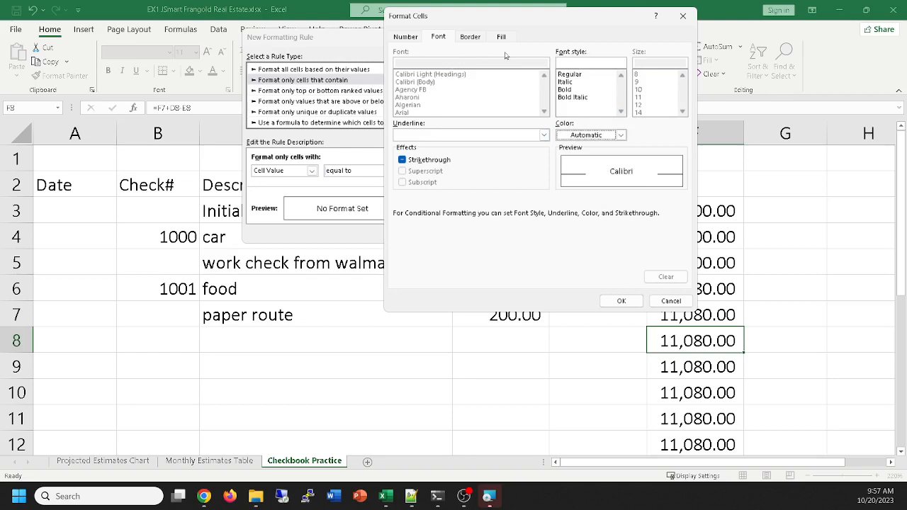
# Set the rule's font color to white and apply the rule to cell F8
pyautogui.click(620, 134)
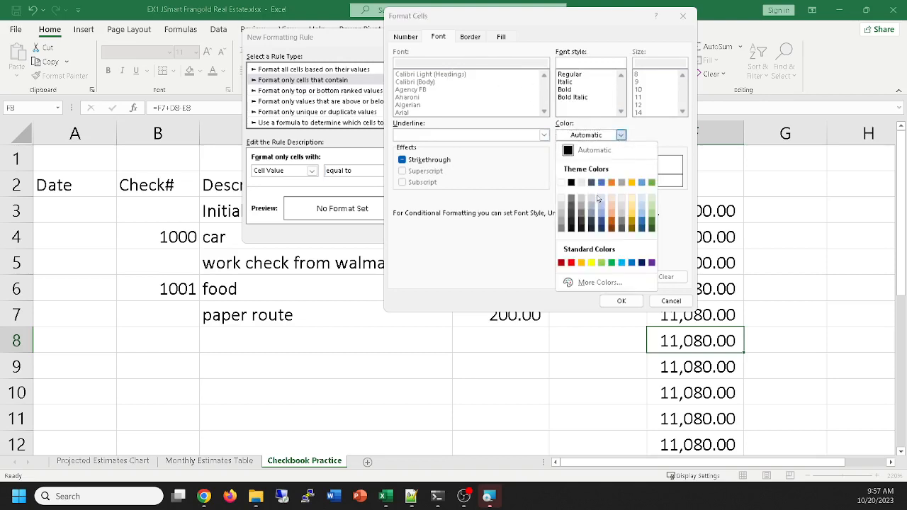
pyautogui.click(561, 183)
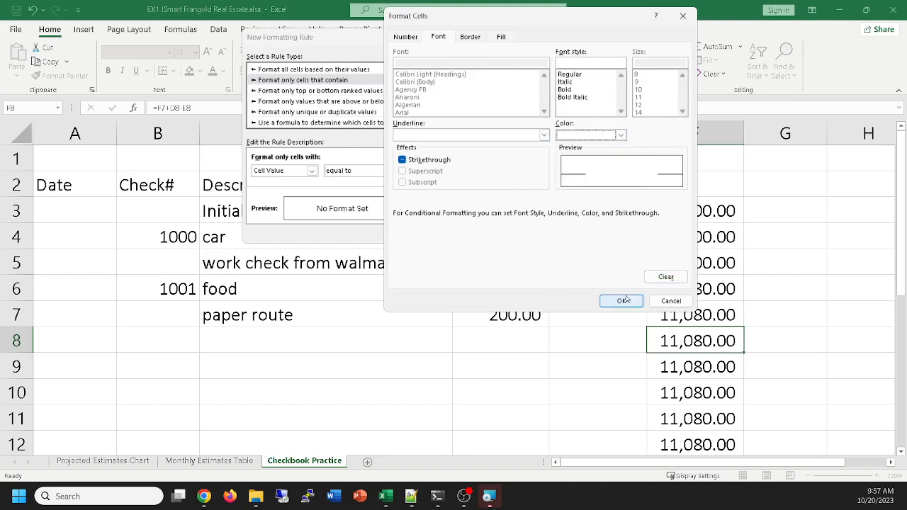
pyautogui.click(622, 301)
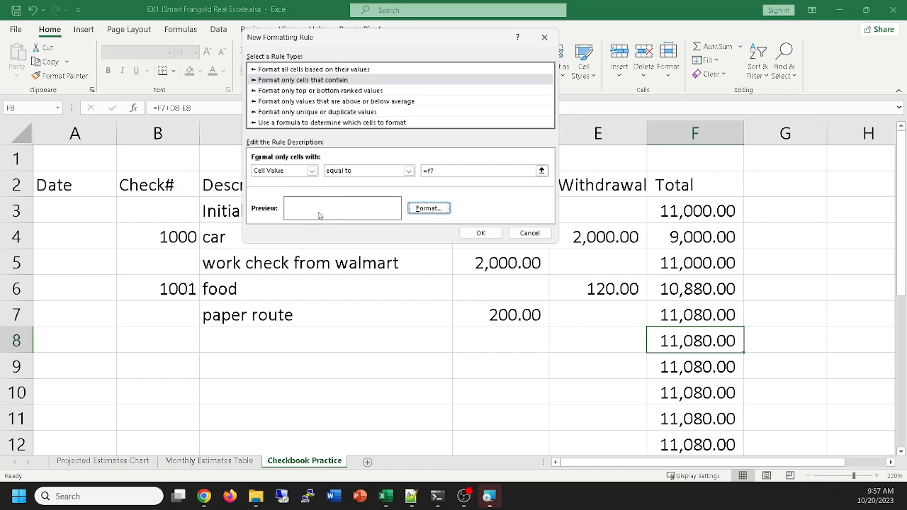
pyautogui.click(479, 234)
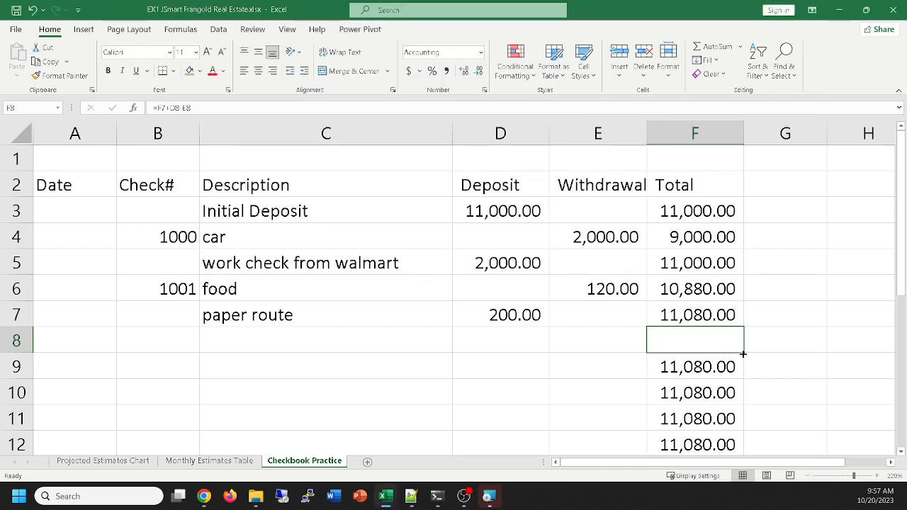
# Fill cell F8, with its formula and conditional formatting, down the Total column through row 21
pyautogui.moveTo(743, 354); pyautogui.dragTo(735, 419)
pyautogui.scroll(4, 746, 366)
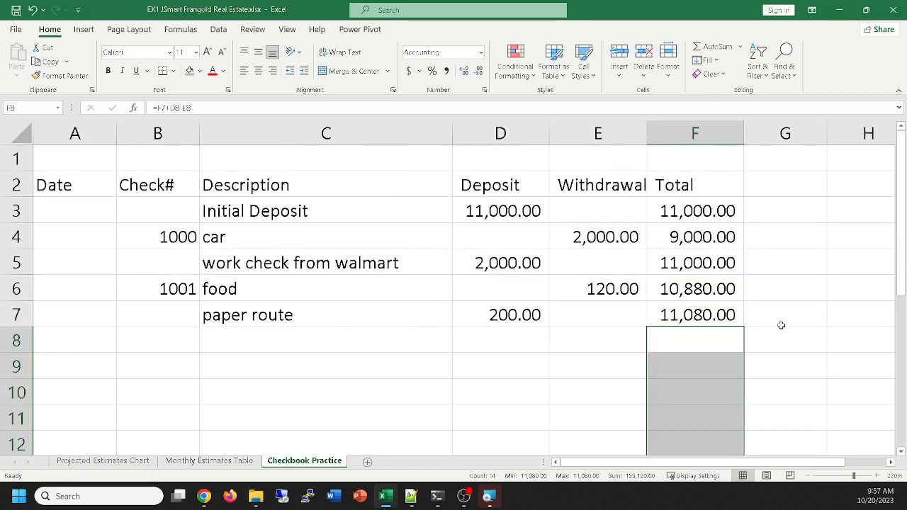
pyautogui.click(792, 329)
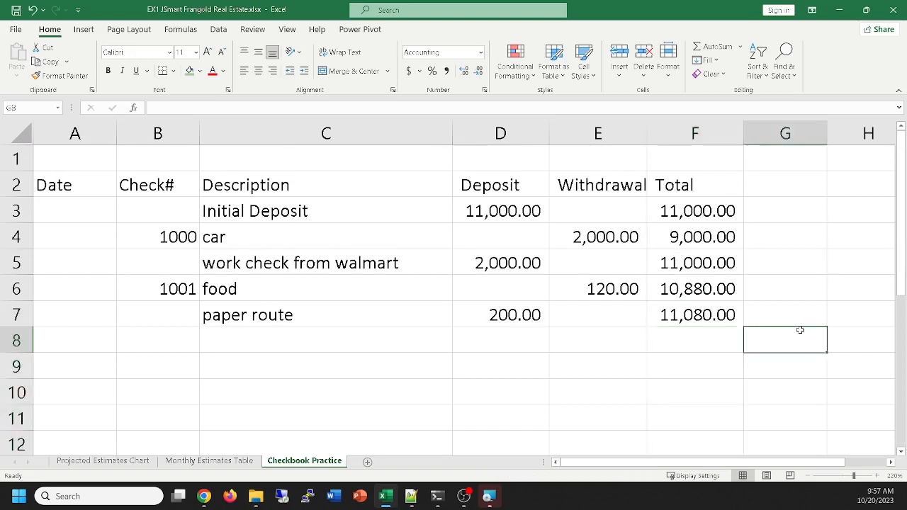
# Record check 1002 in row 8 with the description gas and a withdrawal of 53
pyautogui.click(176, 339)
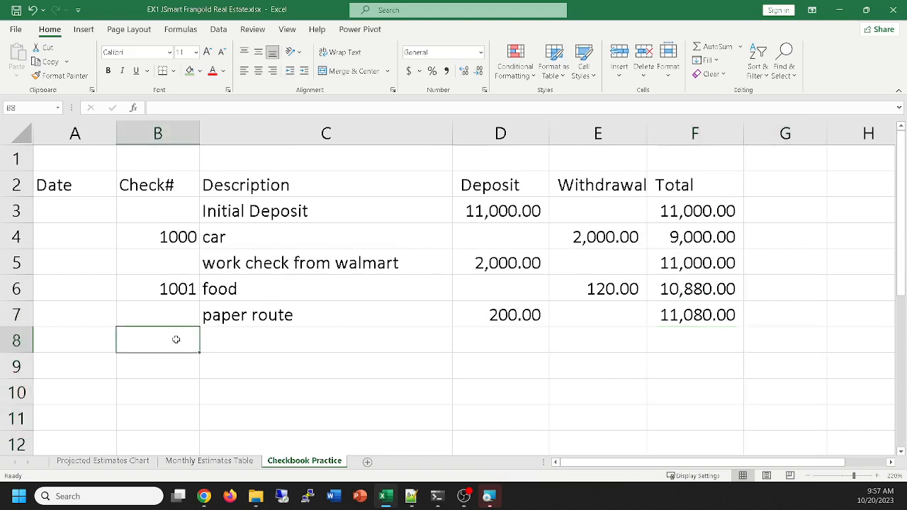
pyautogui.write('1002')
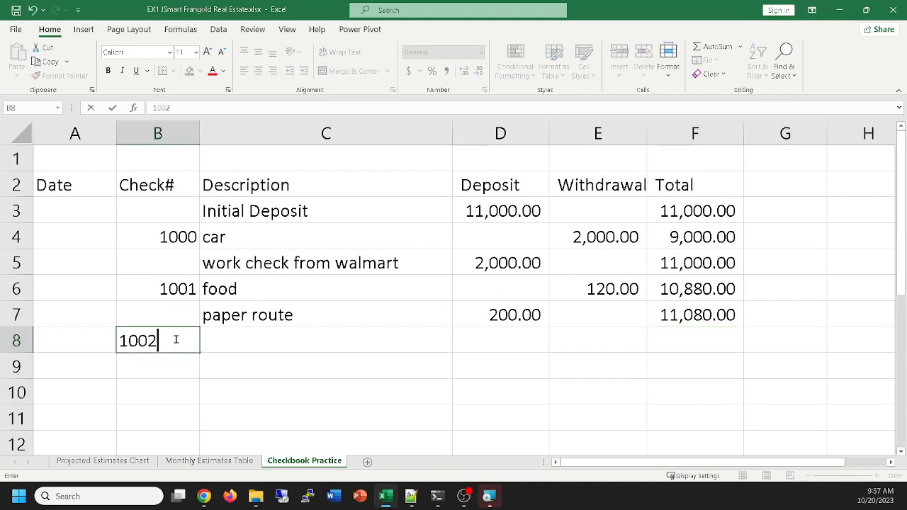
pyautogui.press('Tab')
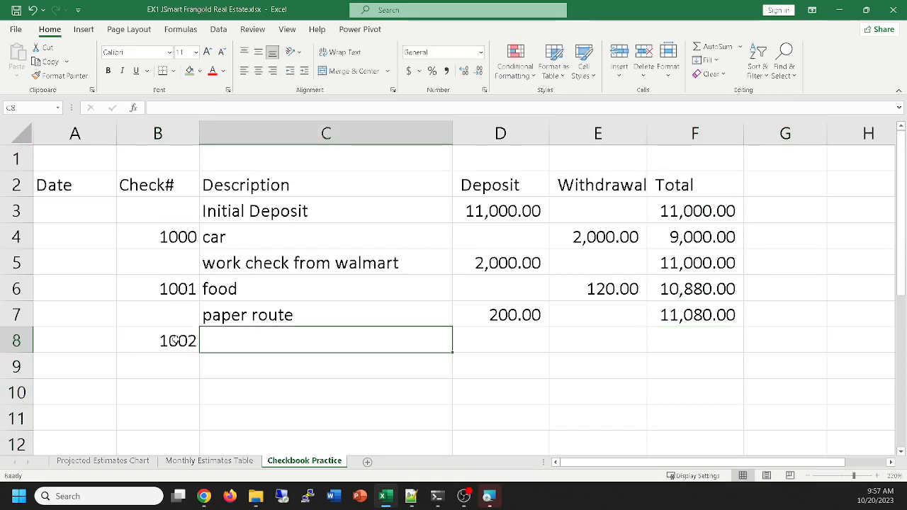
pyautogui.write('gas')
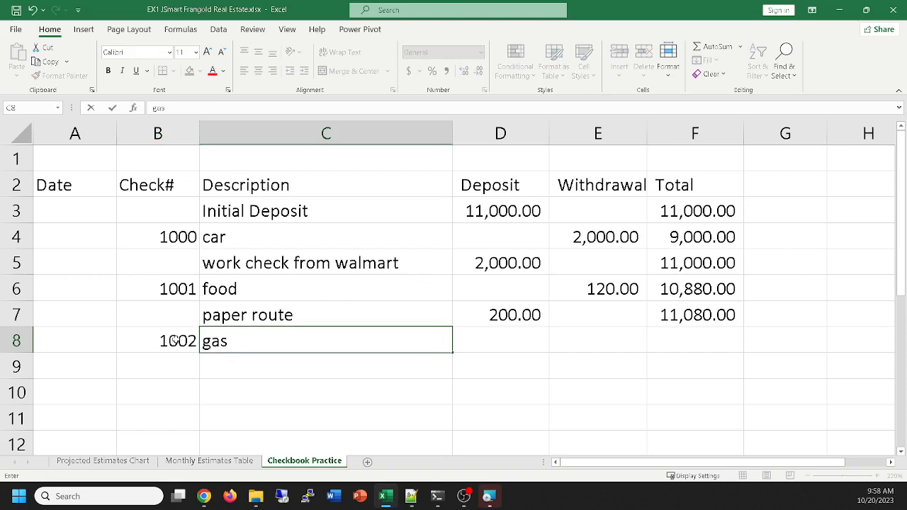
pyautogui.press('Tab')
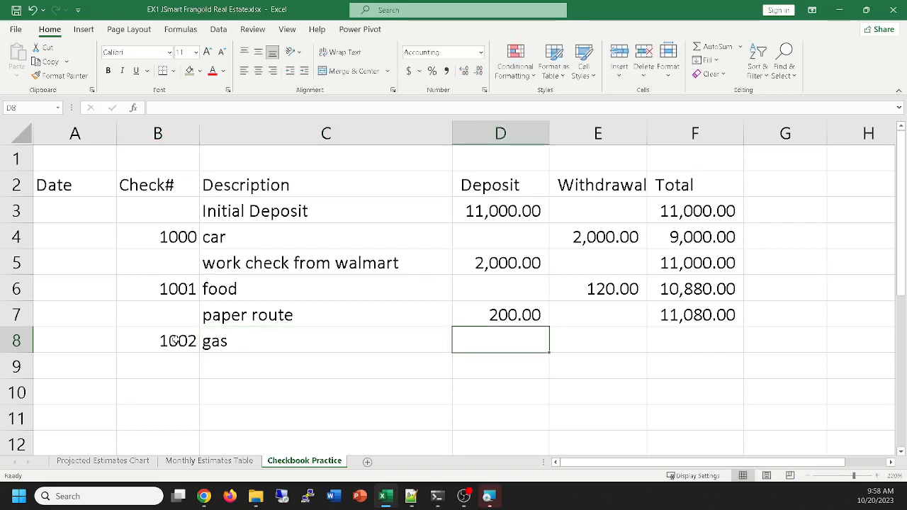
pyautogui.press('Tab')
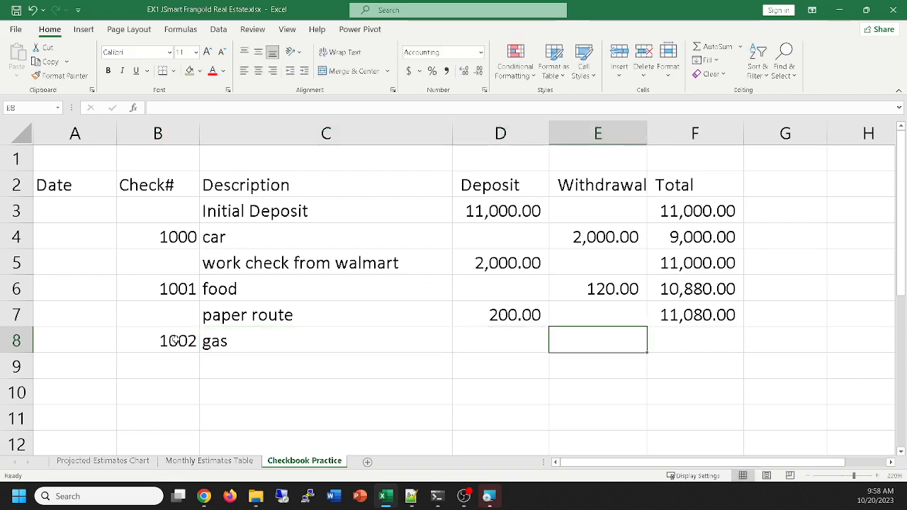
pyautogui.write('53')
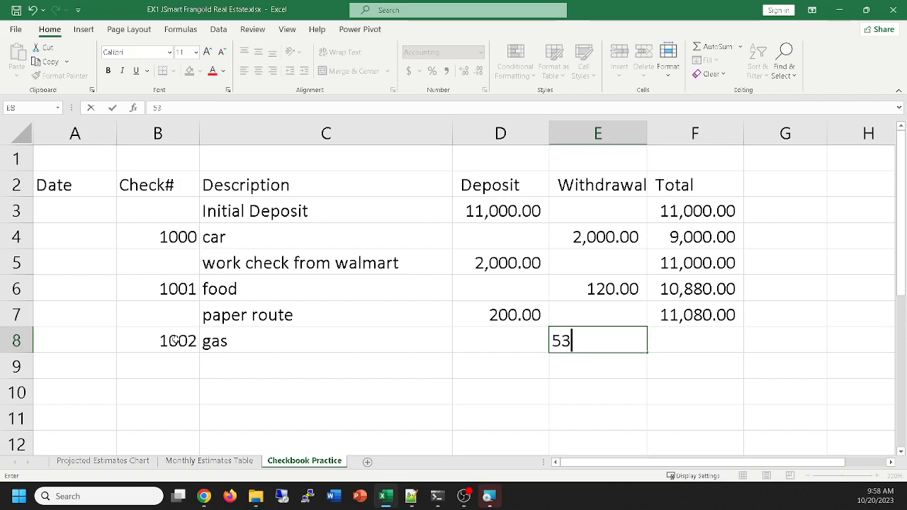
pyautogui.press('Return')
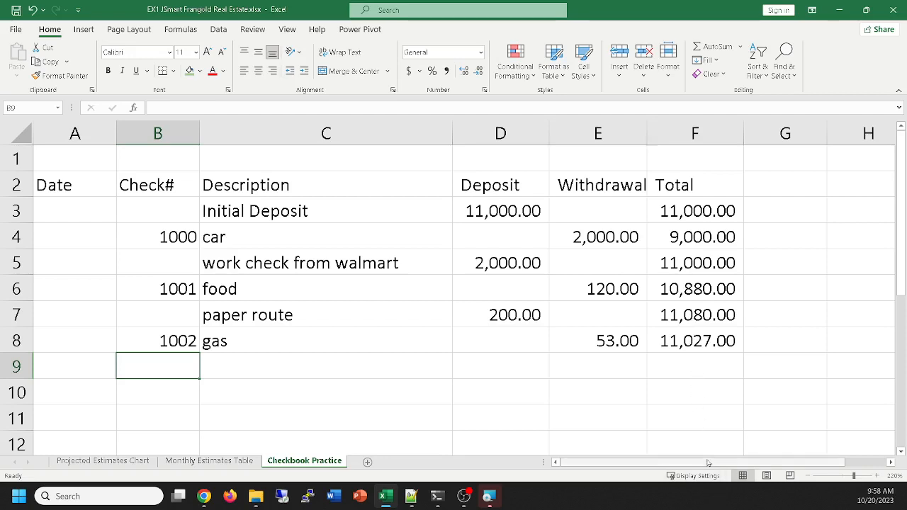
# Examine the running total formulas in cells F9 and F8, including the cells that F8 references
pyautogui.click(686, 370)
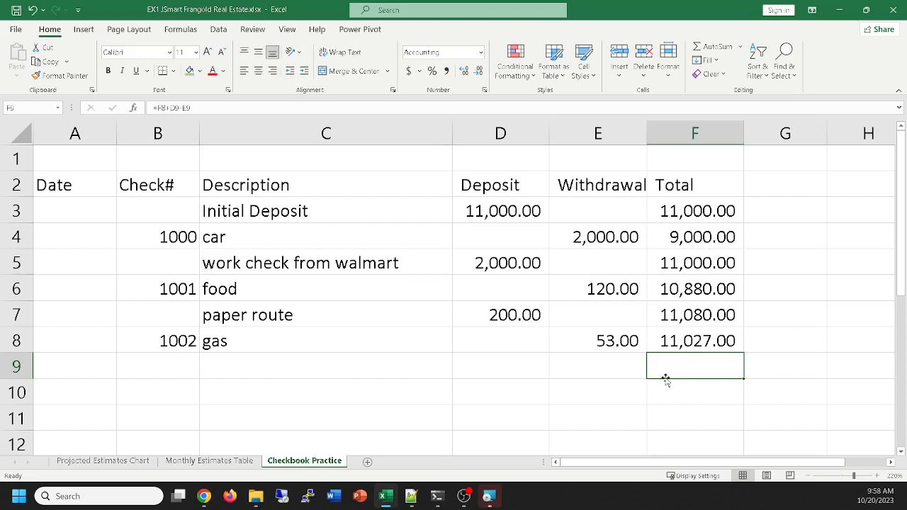
pyautogui.click(691, 339)
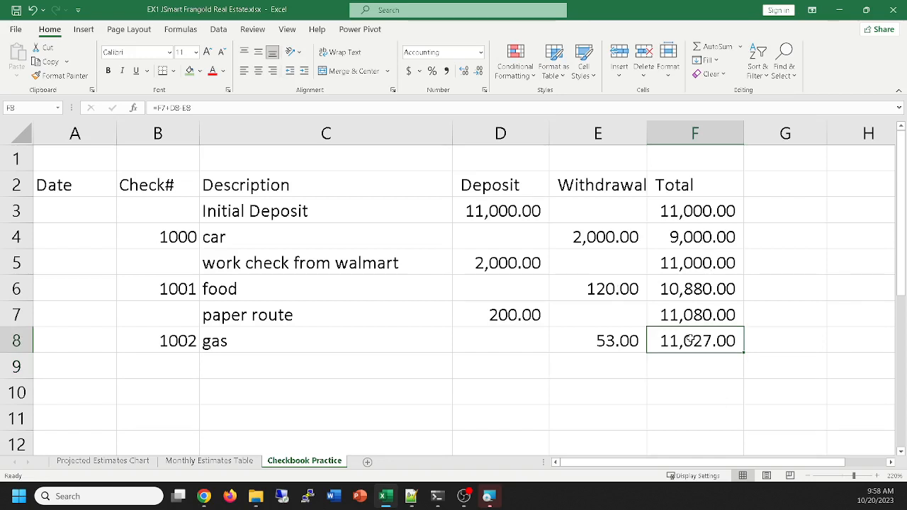
pyautogui.doubleClick(691, 340)
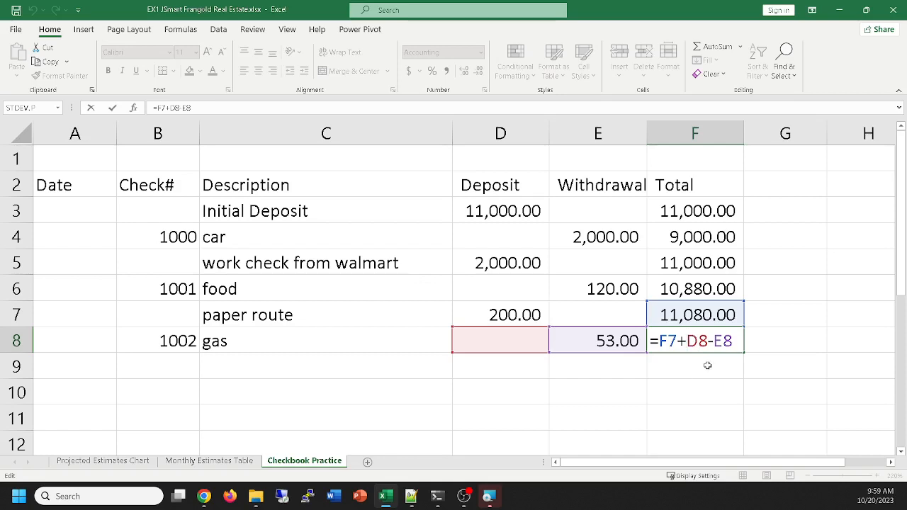
pyautogui.press('Return')
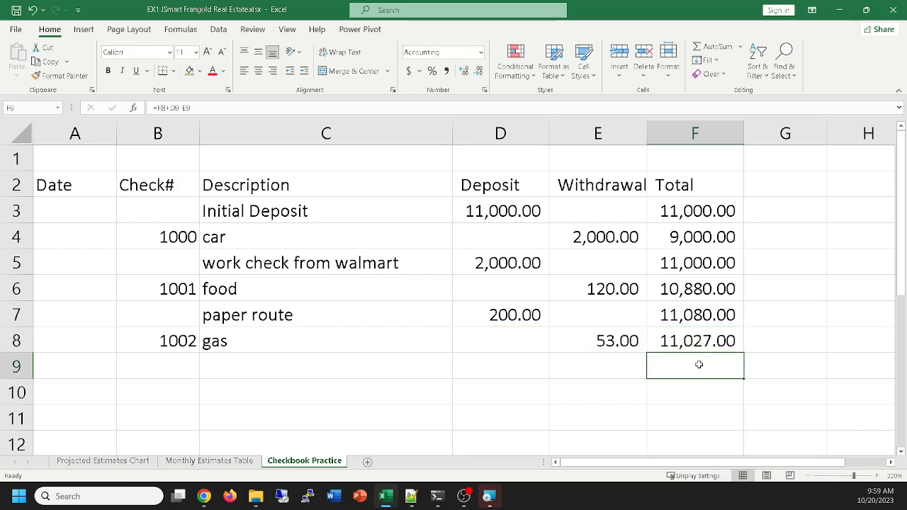
# Apply a green fill to cells F9:F11 to reveal the white totals, and undo the fill
pyautogui.moveTo(698, 364); pyautogui.dragTo(722, 414)
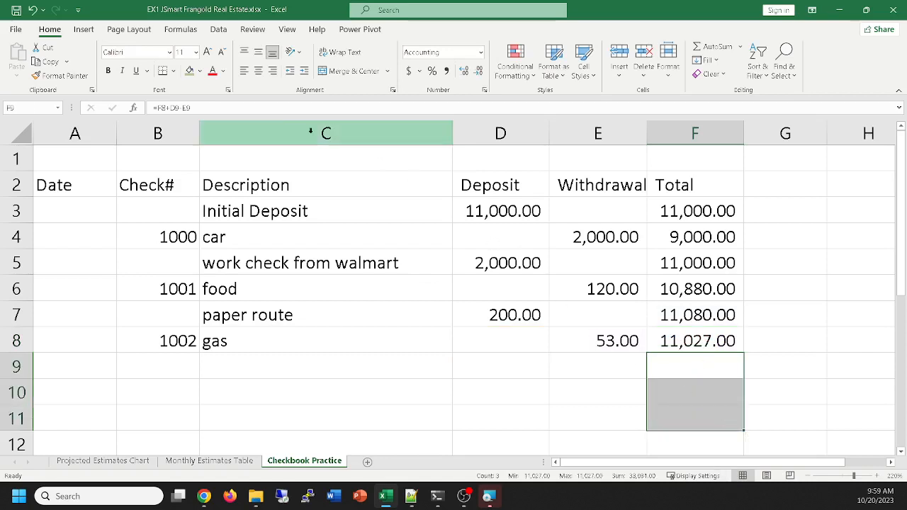
pyautogui.click(189, 73)
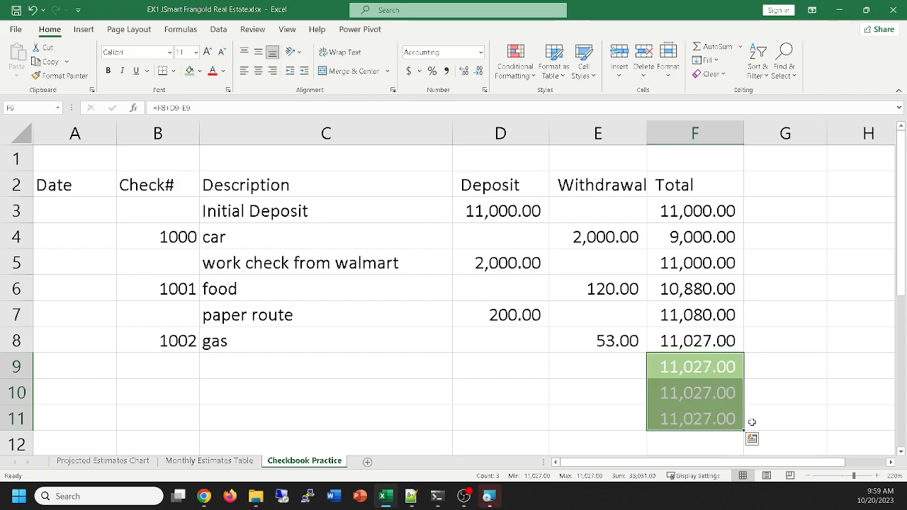
pyautogui.hotkey('ctrl', 'z')
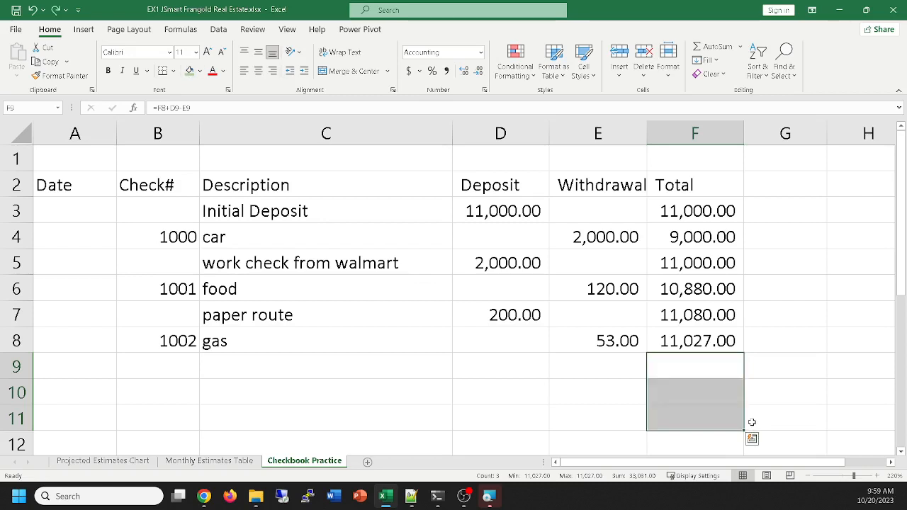
# Apply the comma number style to the Description header in cell C2
pyautogui.click(492, 379)
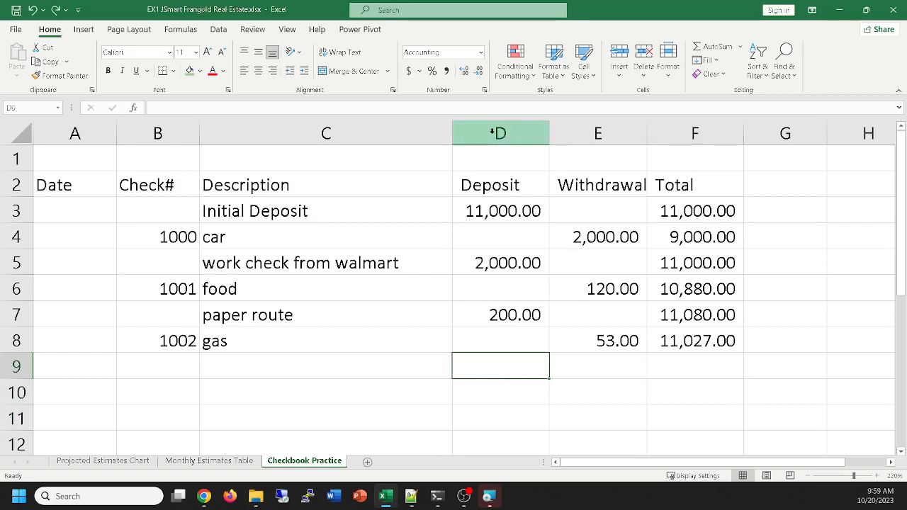
pyautogui.moveTo(498, 132); pyautogui.dragTo(739, 121)
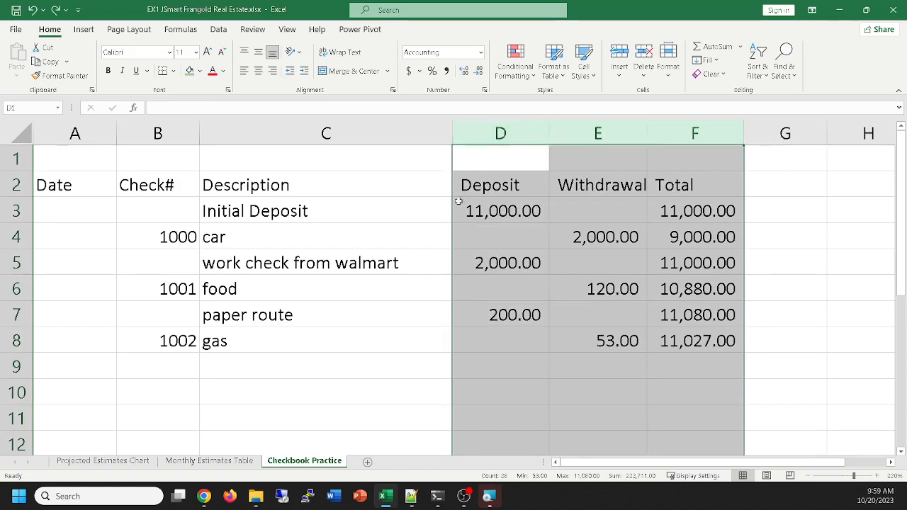
pyautogui.click(243, 185)
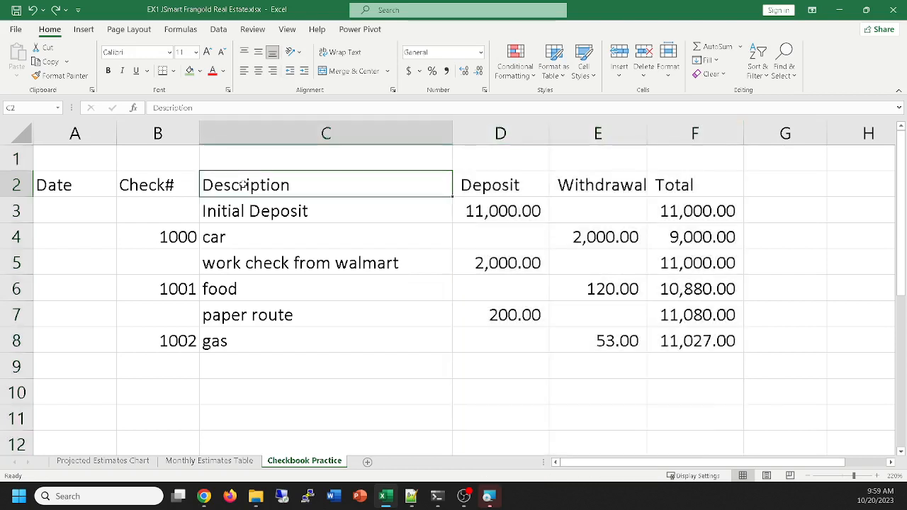
pyautogui.click(446, 72)
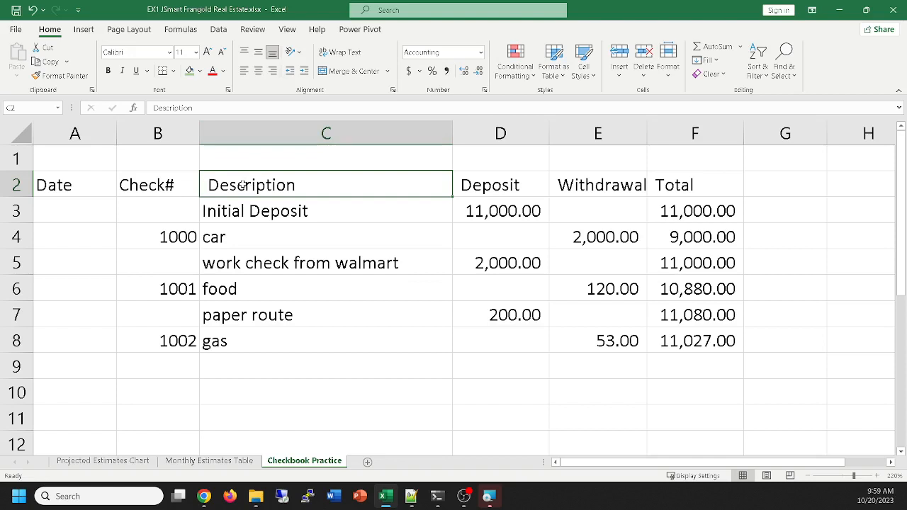
pyautogui.hotkey('ctrl', 'z')
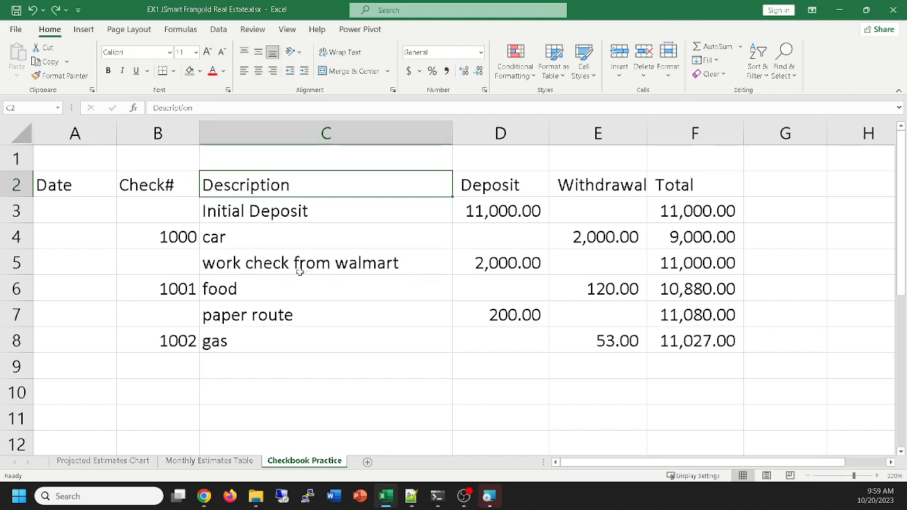
pyautogui.click(446, 71)
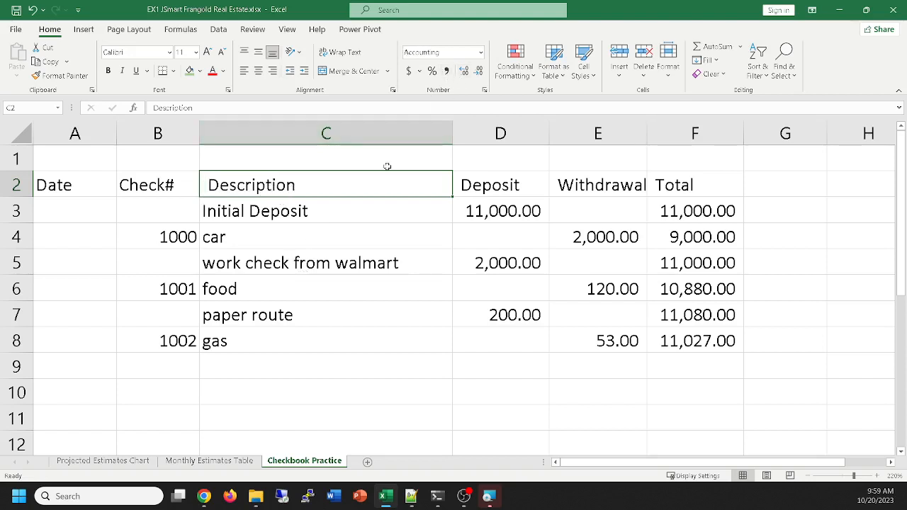
# Enter 123 in cell C2 to test its comma style, and undo the entry
pyautogui.click(358, 233)
pyautogui.click(325, 189)
pyautogui.write('123')
pyautogui.click(349, 211)
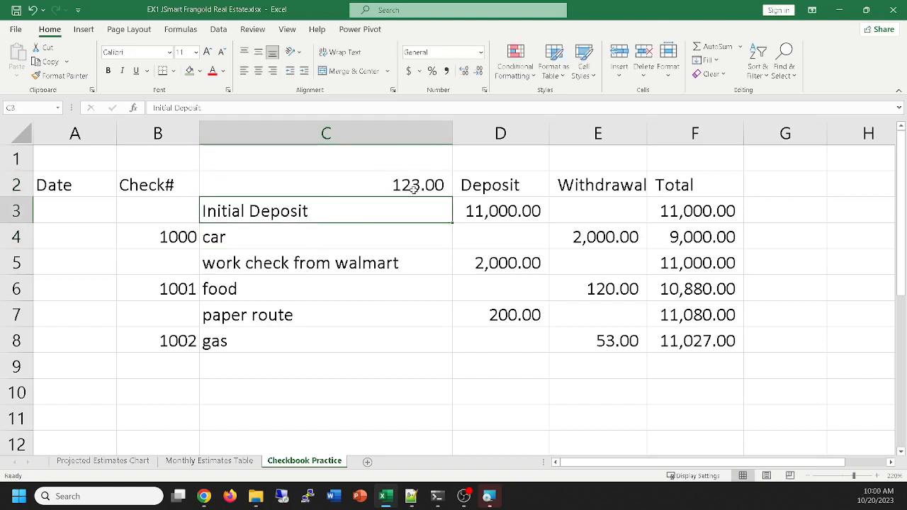
pyautogui.hotkey('ctrl', 'z')
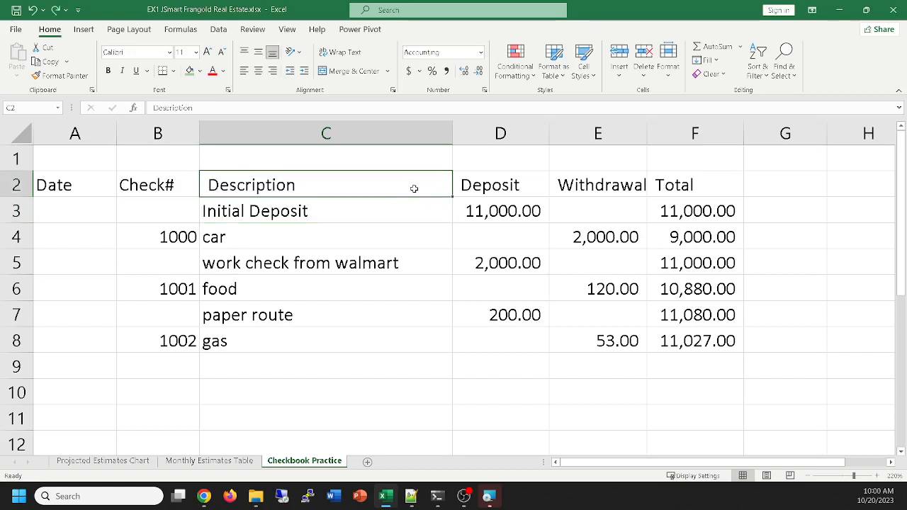
# Undo the comma style applied to the Description header in cell C2
pyautogui.hotkey('ctrl', 'z')
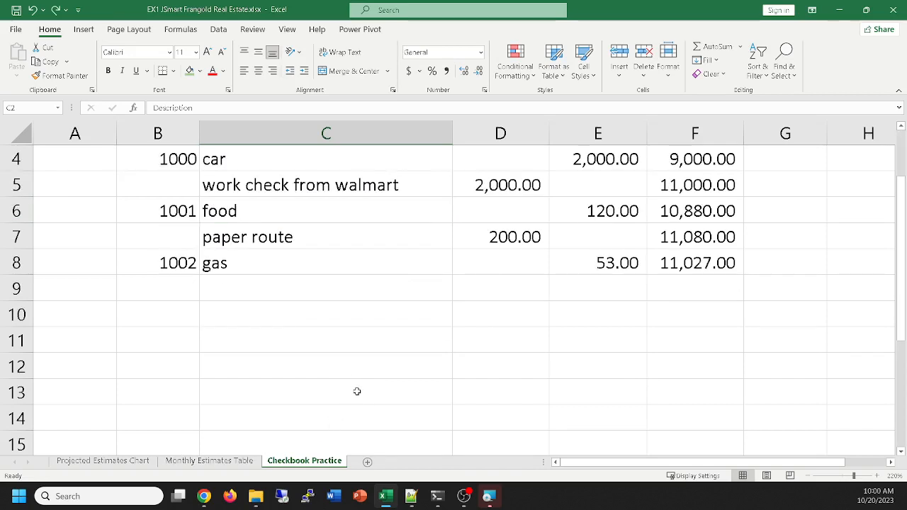
# Enter the sample values -1, -2, 0, 1 and 2 in cells A13 through A17
pyautogui.scroll(-2, 357, 391)
pyautogui.scroll(2, 357, 391)
pyautogui.scroll(-1, 357, 391)
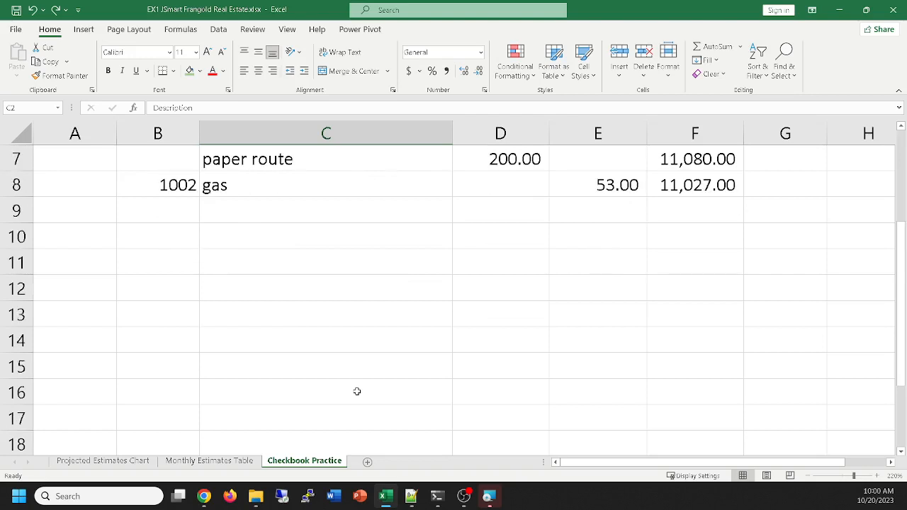
pyautogui.scroll(-1, 357, 391)
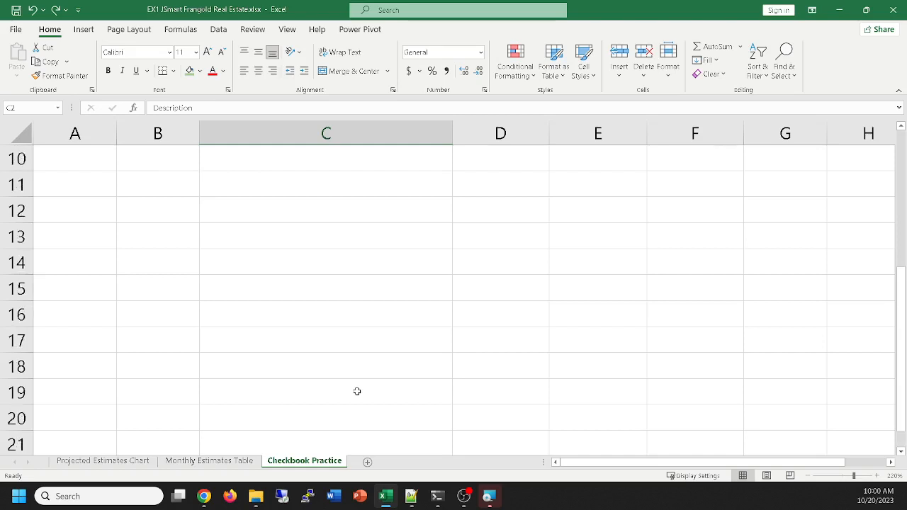
pyautogui.scroll(1, 357, 391)
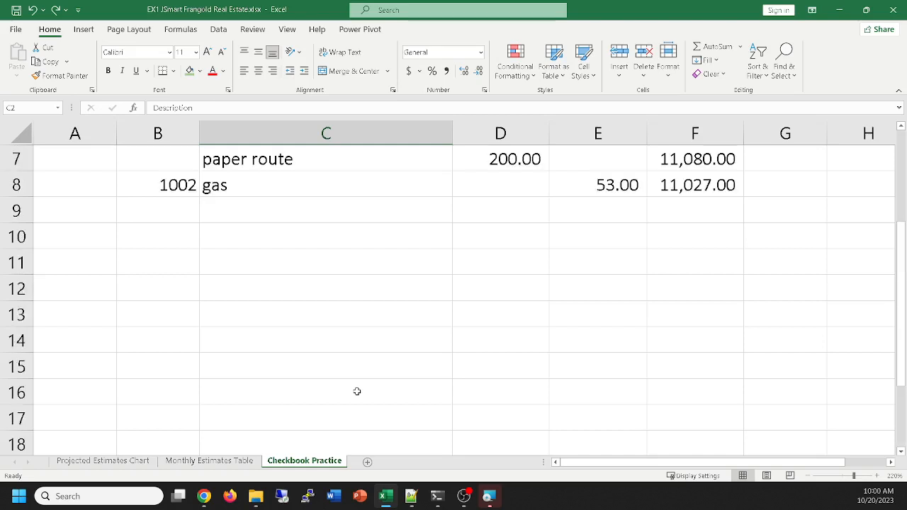
pyautogui.click(96, 322)
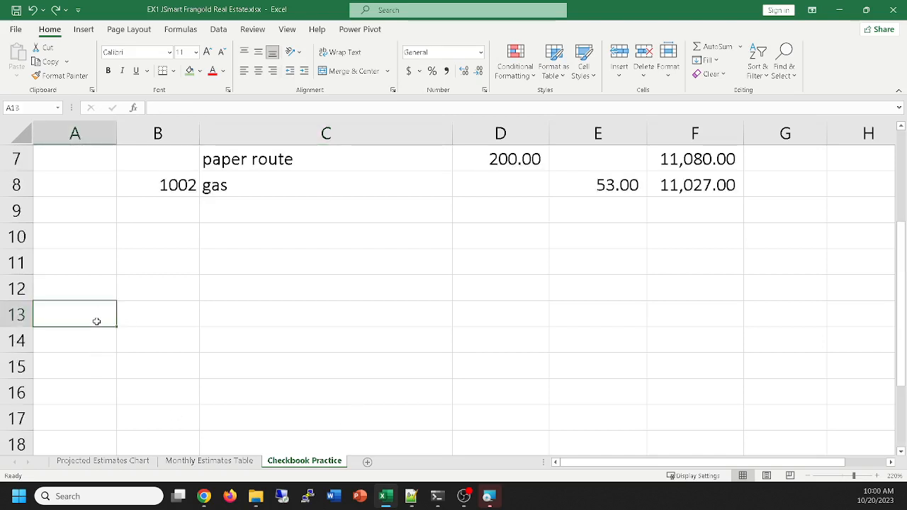
pyautogui.write('-')
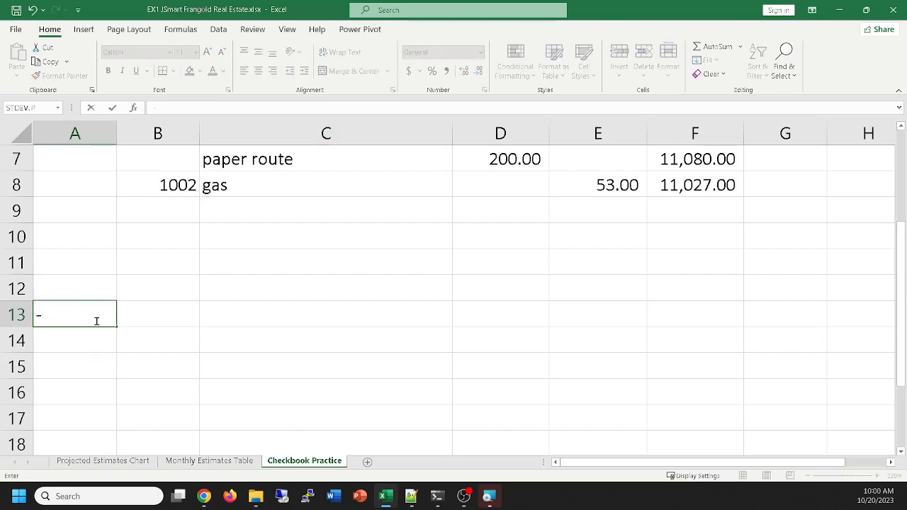
pyautogui.write('1')
pyautogui.press('Return')
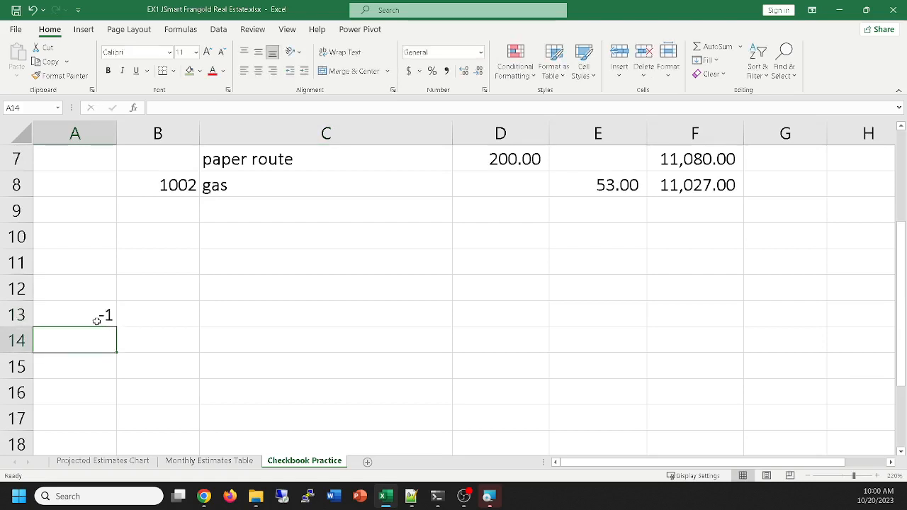
pyautogui.write('-2')
pyautogui.press('Return')
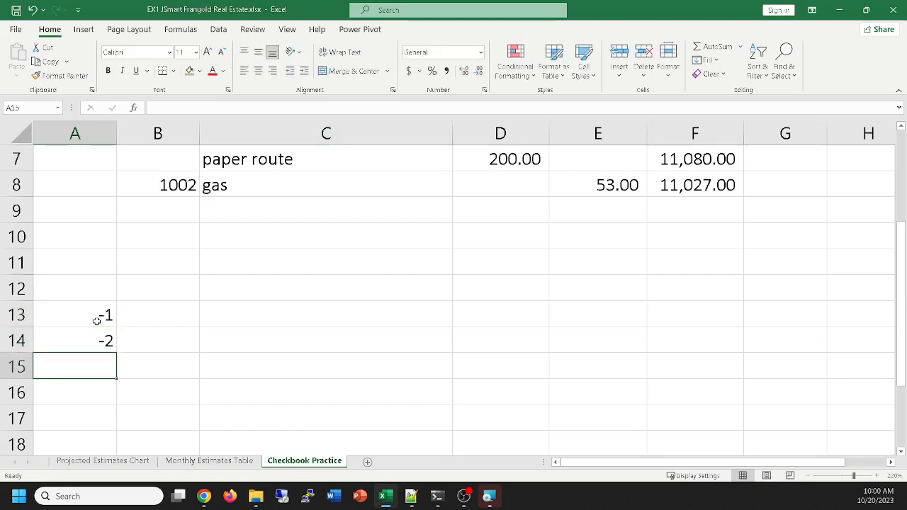
pyautogui.write('0')
pyautogui.press('Return')
pyautogui.write('1')
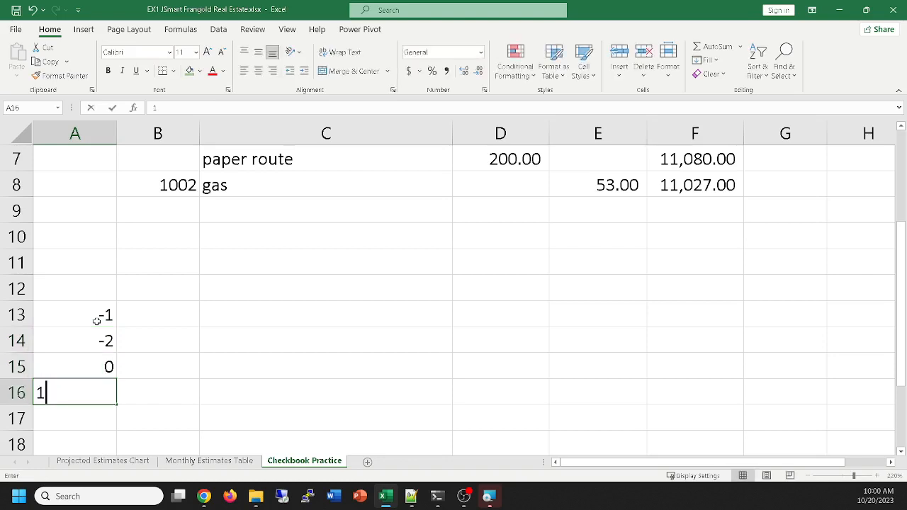
pyautogui.press('Return')
pyautogui.write('2')
pyautogui.press('Return')
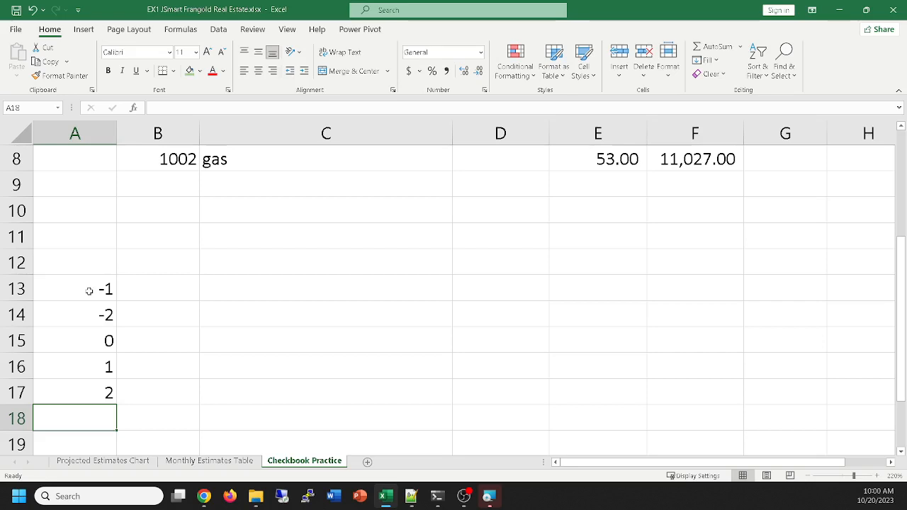
# Enter the note "format negative as red background, positive with green background" in cell C13 and wrap its text
pyautogui.click(232, 288)
pyautogui.write('format ne')
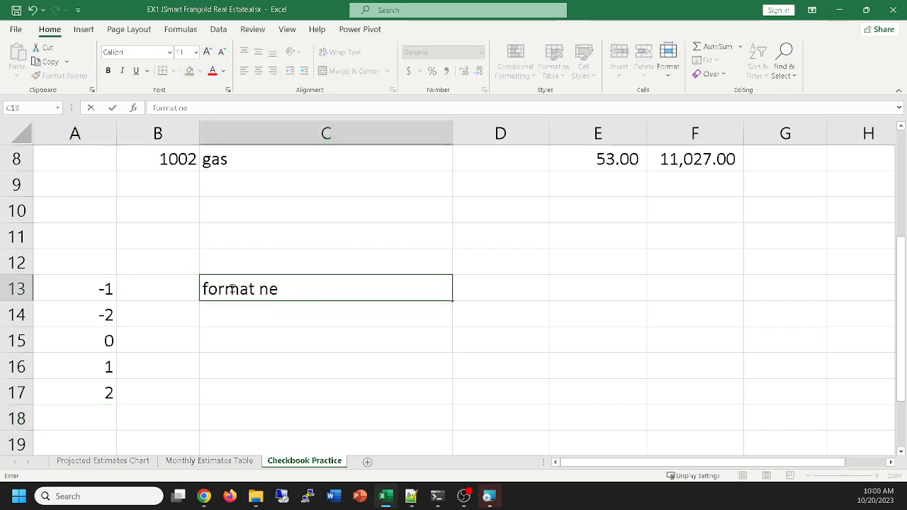
pyautogui.write('gate')
pyautogui.press('BackSpace')
pyautogui.write('ive as red')
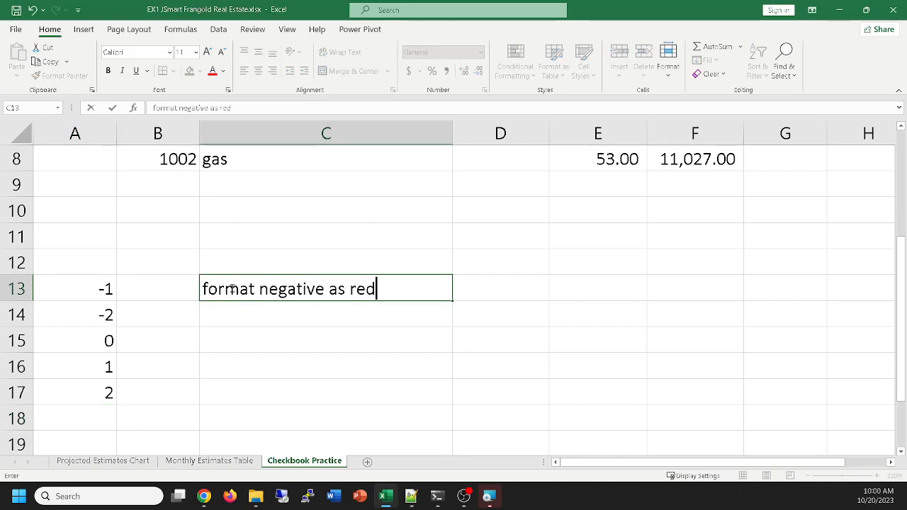
pyautogui.write(' back')
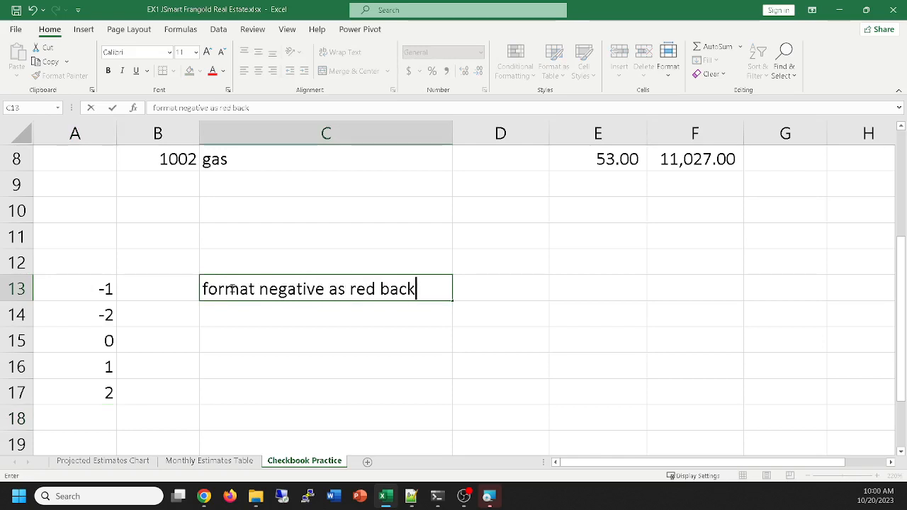
pyautogui.write('ground')
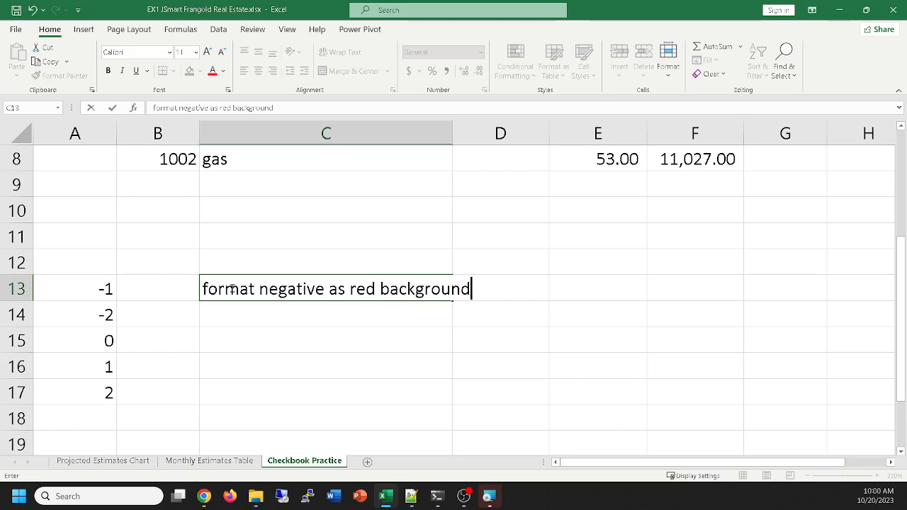
pyautogui.write(', positive with ')
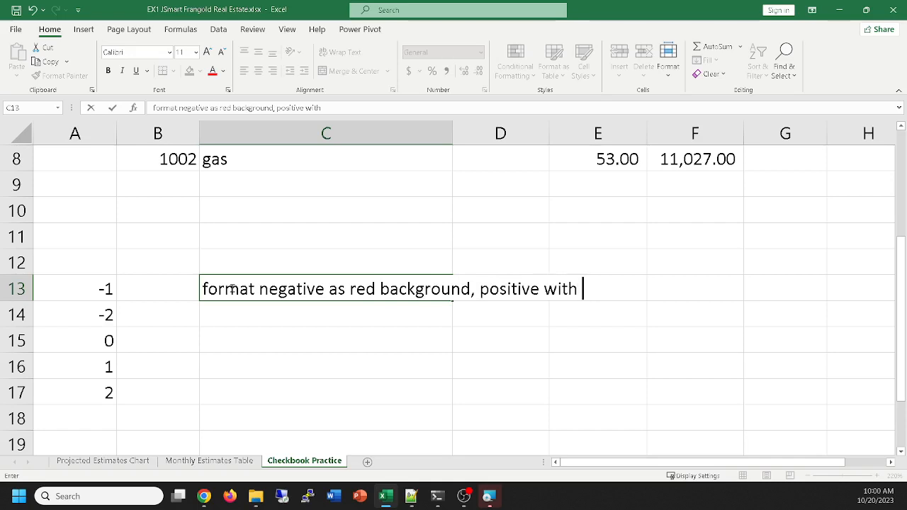
pyautogui.write('green background')
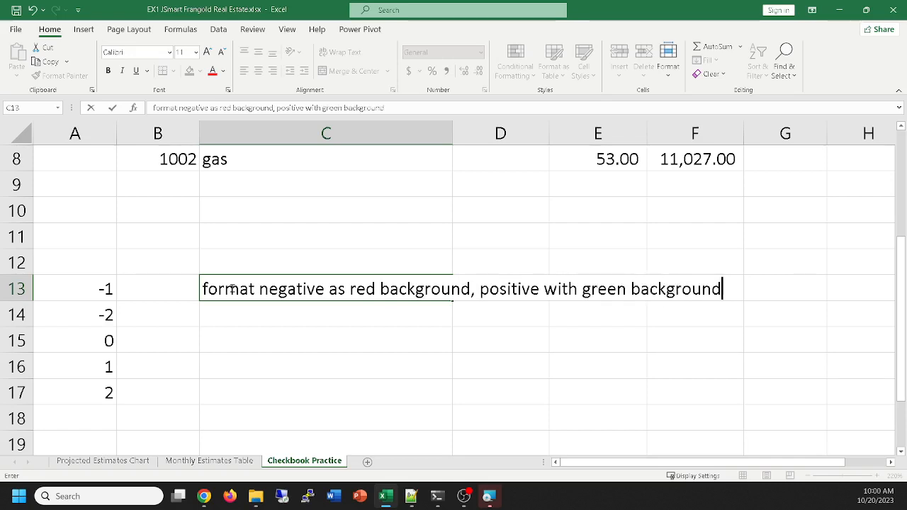
pyautogui.press('Return')
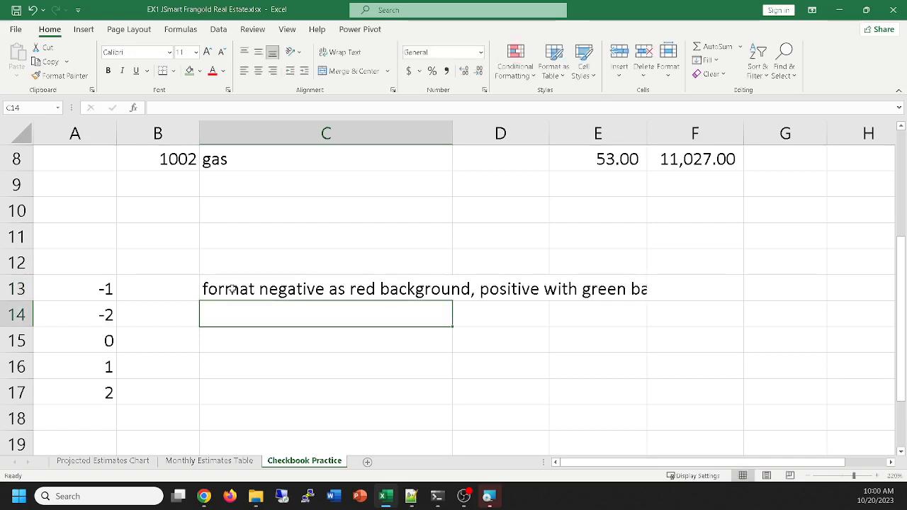
pyautogui.click(264, 289)
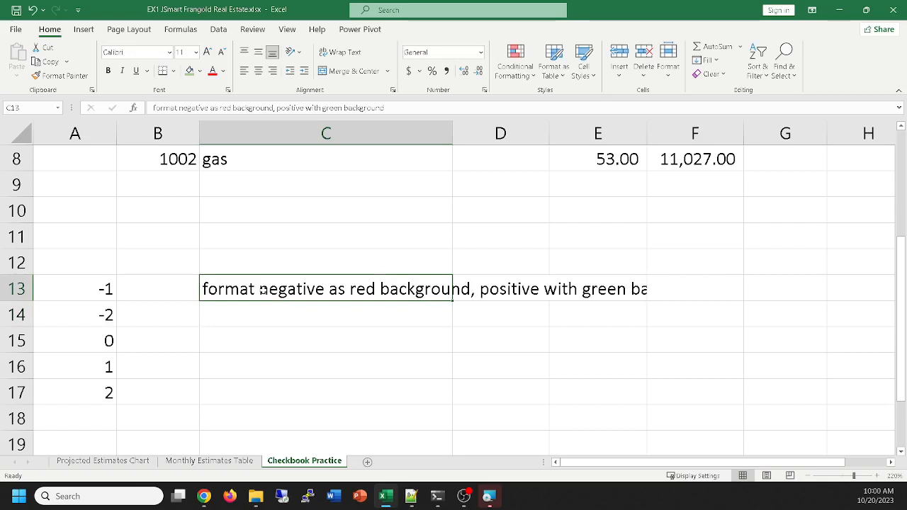
pyautogui.click(339, 53)
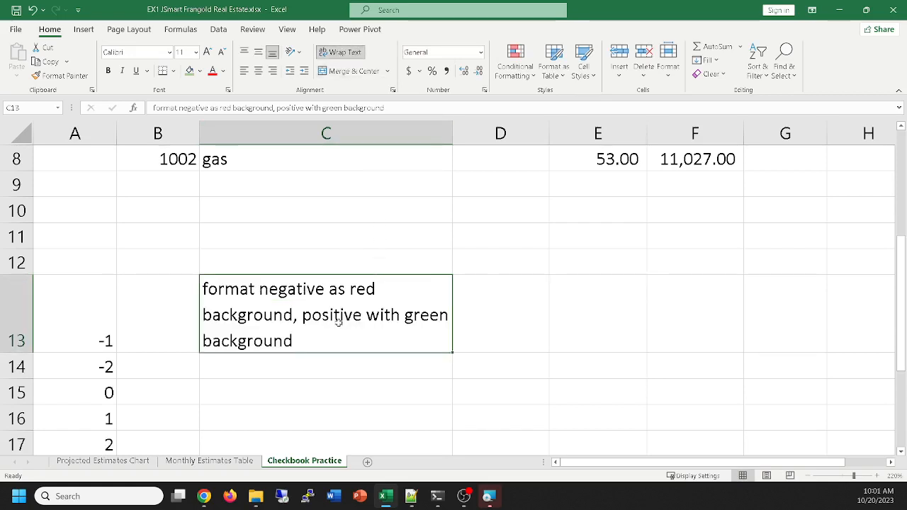
# Create a conditional formatting rule for cells A13:A17 that formats only cells with a value less than 0
pyautogui.scroll(-1, 353, 293)
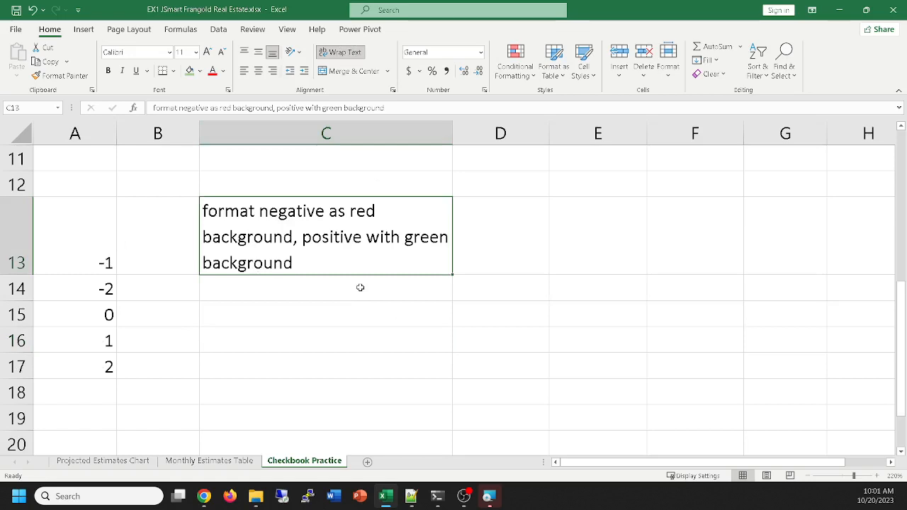
pyautogui.moveTo(89, 239); pyautogui.dragTo(87, 360)
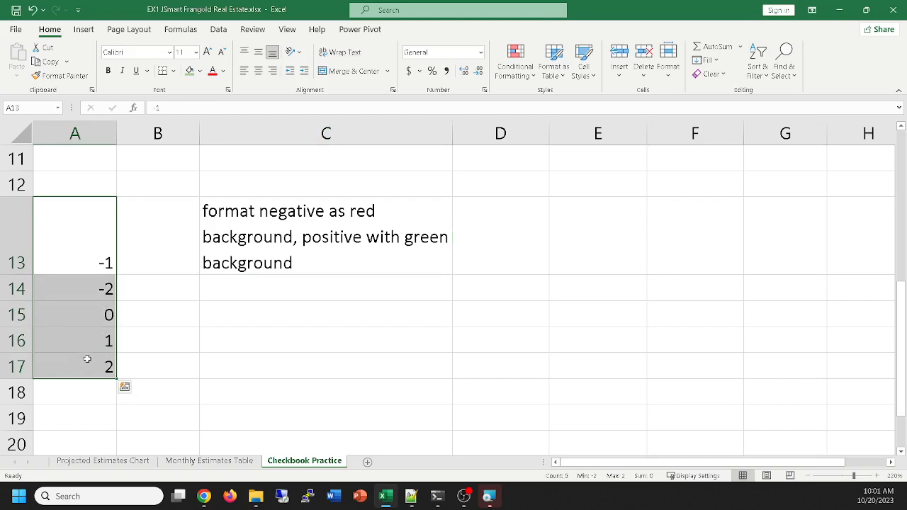
pyautogui.click(521, 58)
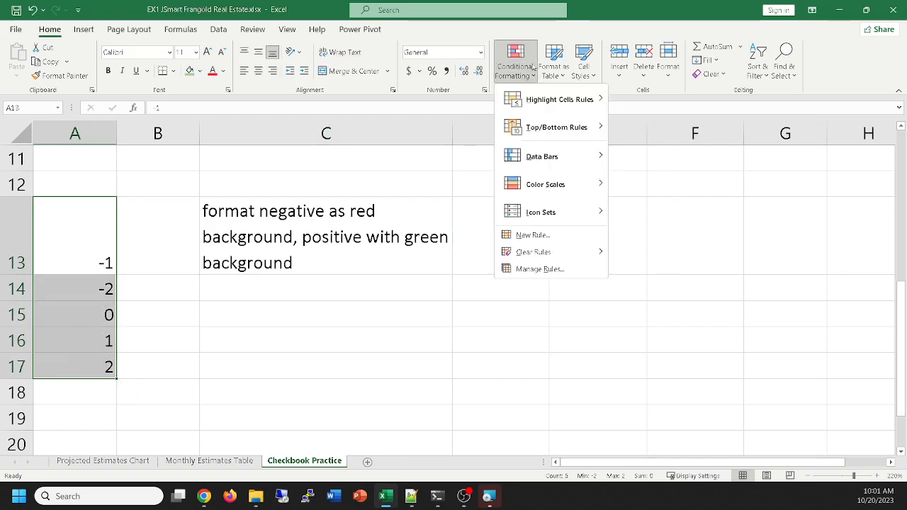
pyautogui.click(525, 235)
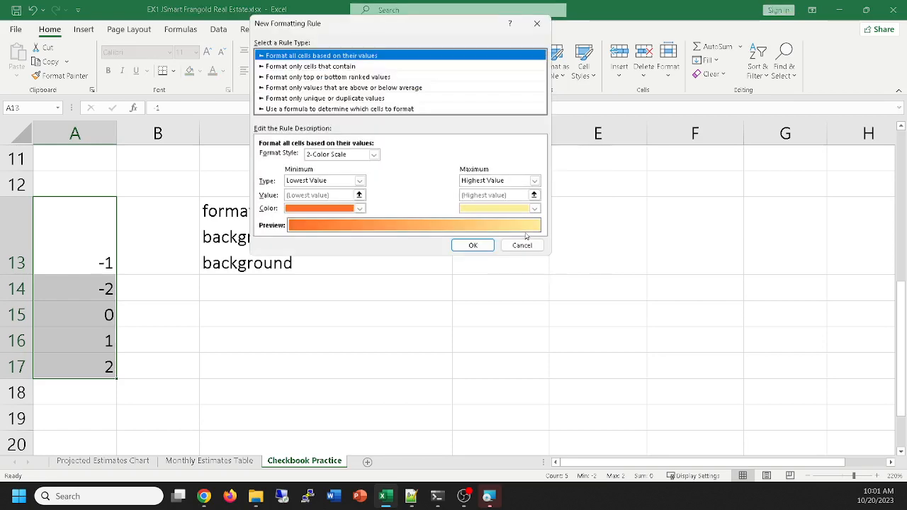
pyautogui.click(319, 68)
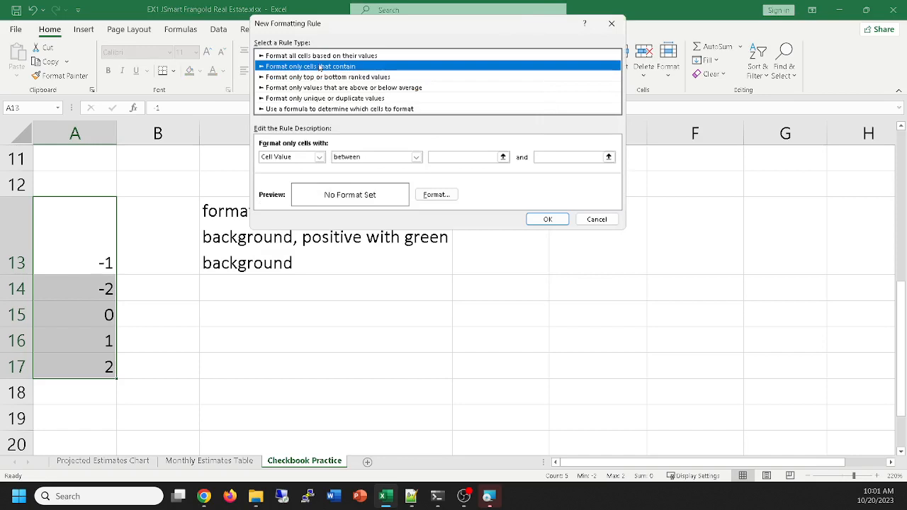
pyautogui.click(416, 157)
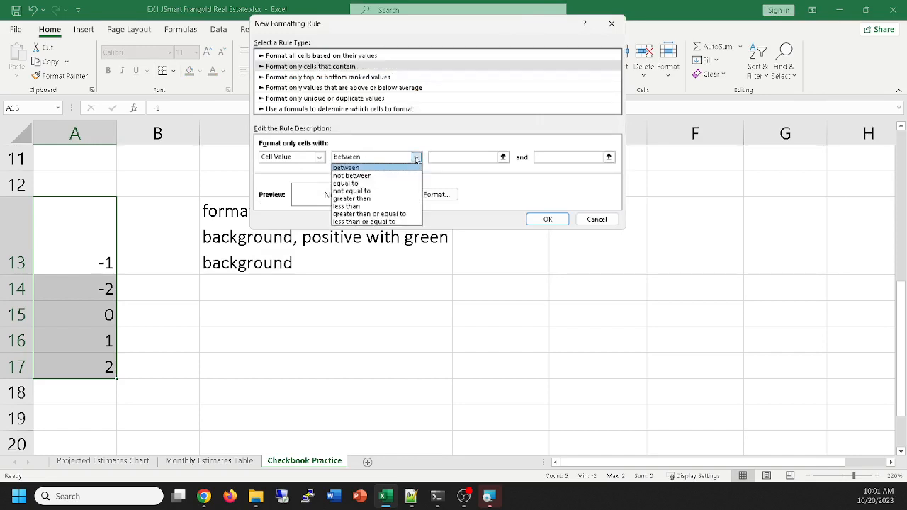
pyautogui.click(346, 206)
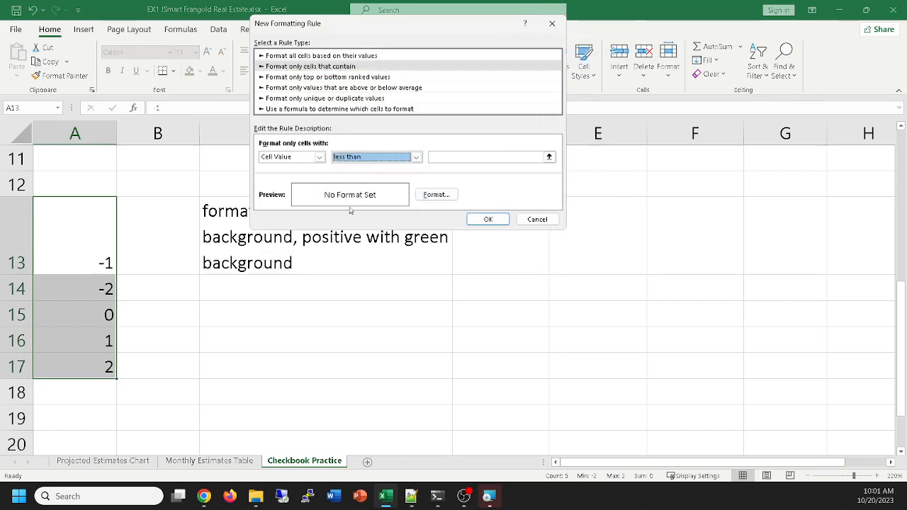
pyautogui.click(447, 155)
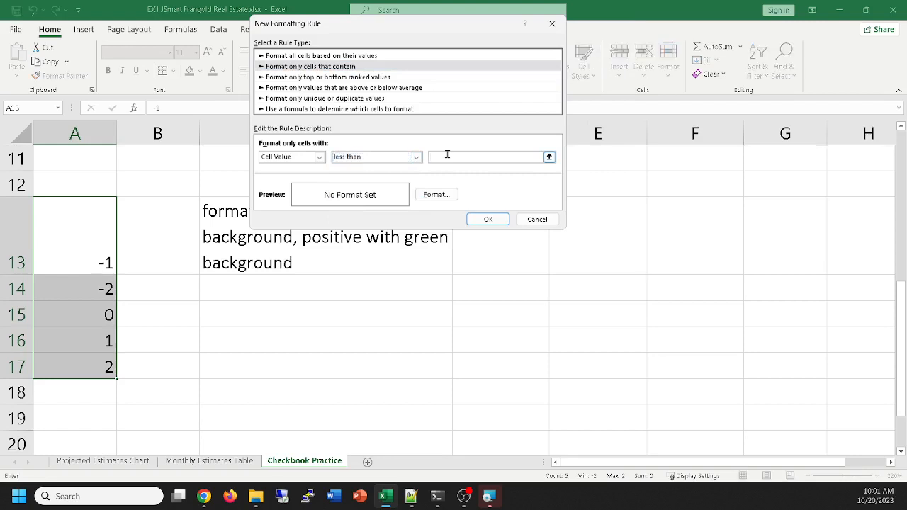
pyautogui.write('0')
pyautogui.click(440, 156)
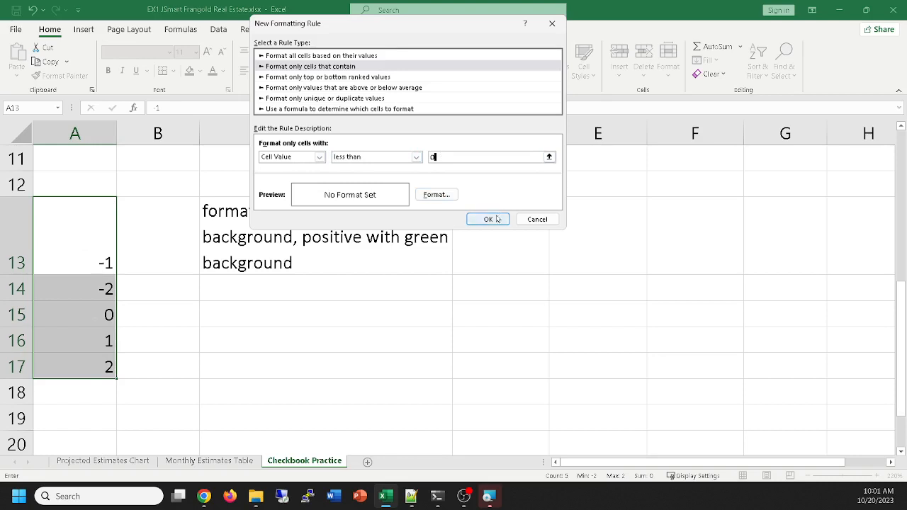
# Give the less-than-0 rule a red background fill and apply it to the cells
pyautogui.click(436, 195)
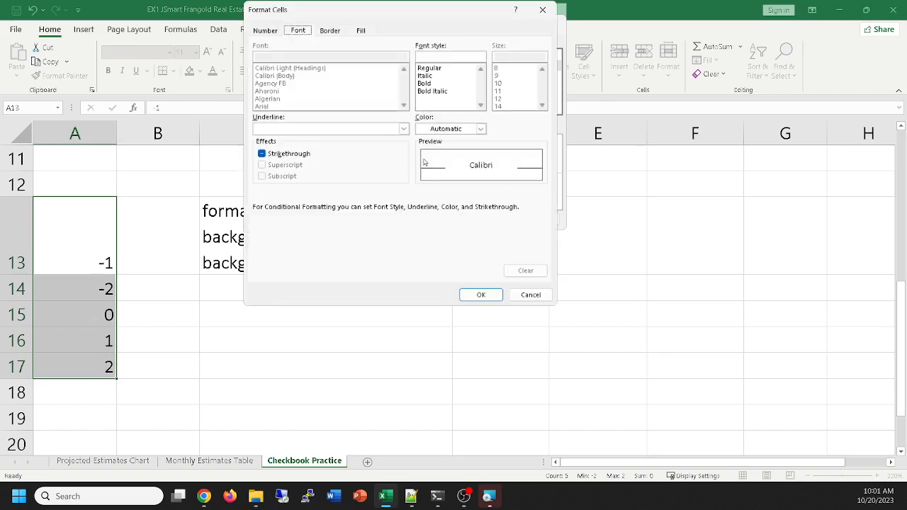
pyautogui.click(360, 31)
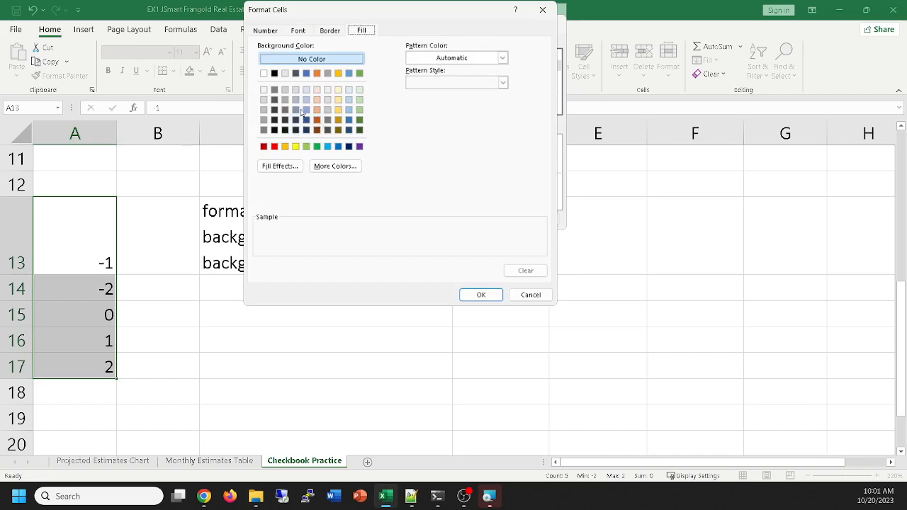
pyautogui.click(274, 146)
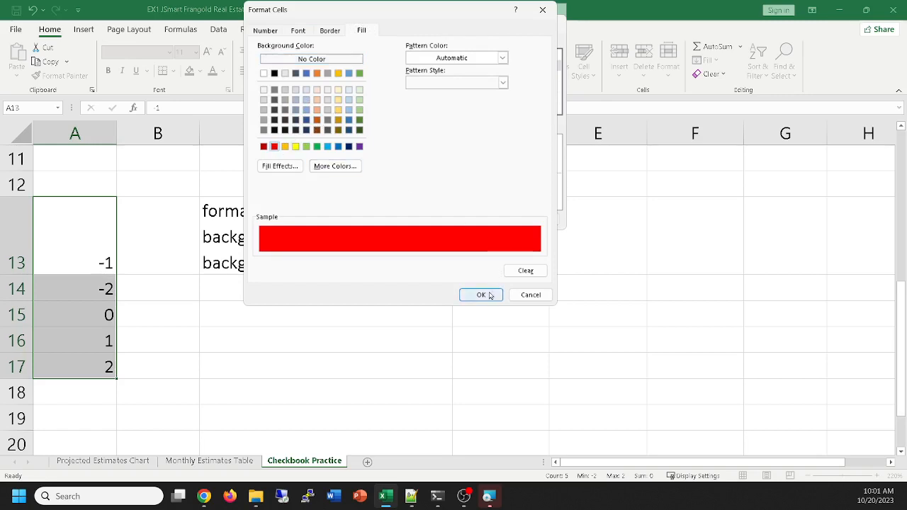
pyautogui.click(489, 295)
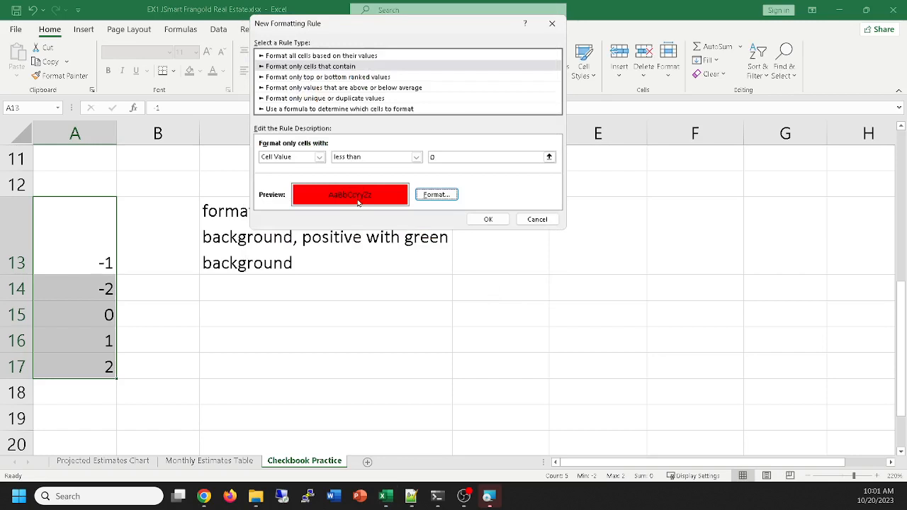
pyautogui.click(487, 219)
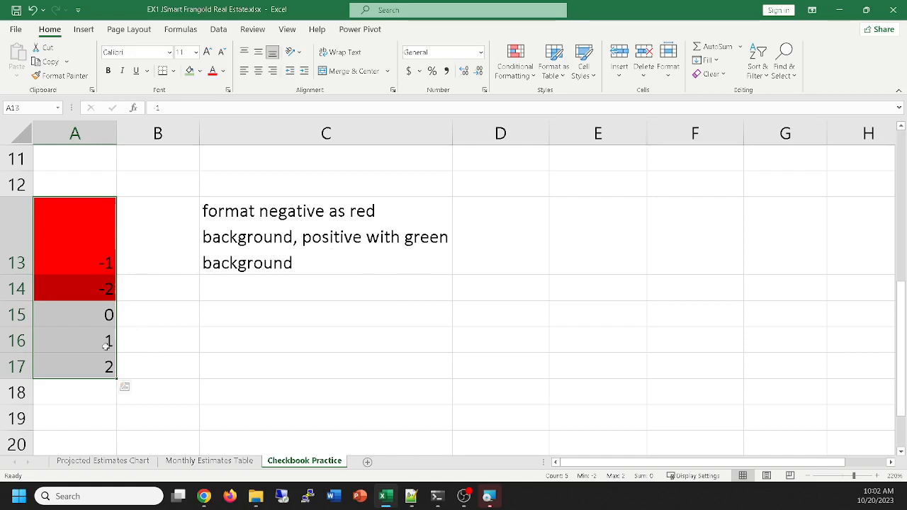
# Create a second conditional formatting rule for cells A13:A17 that formats only cells with a value greater than or equal to 0
pyautogui.click(522, 60)
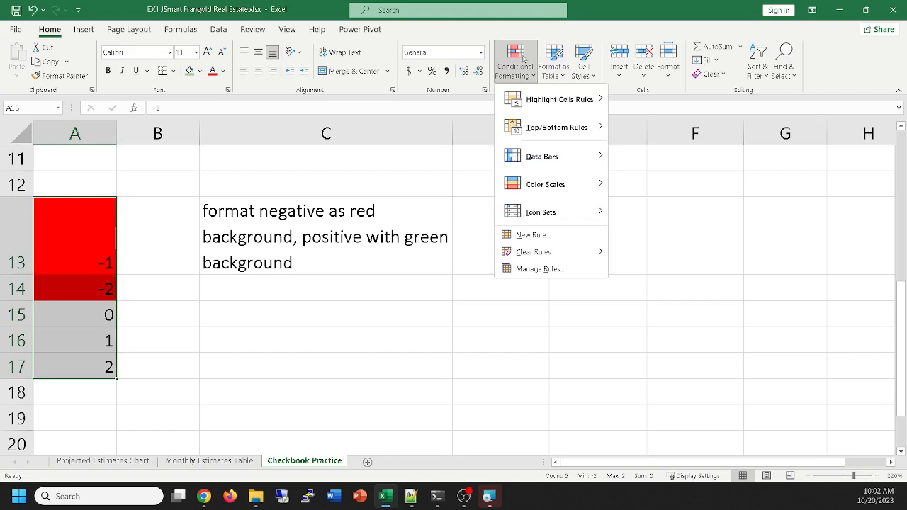
pyautogui.click(539, 236)
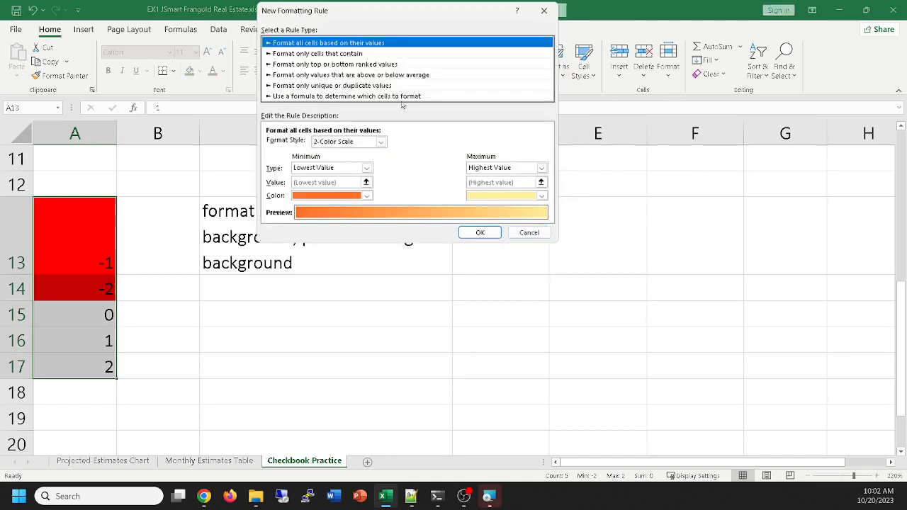
pyautogui.click(342, 53)
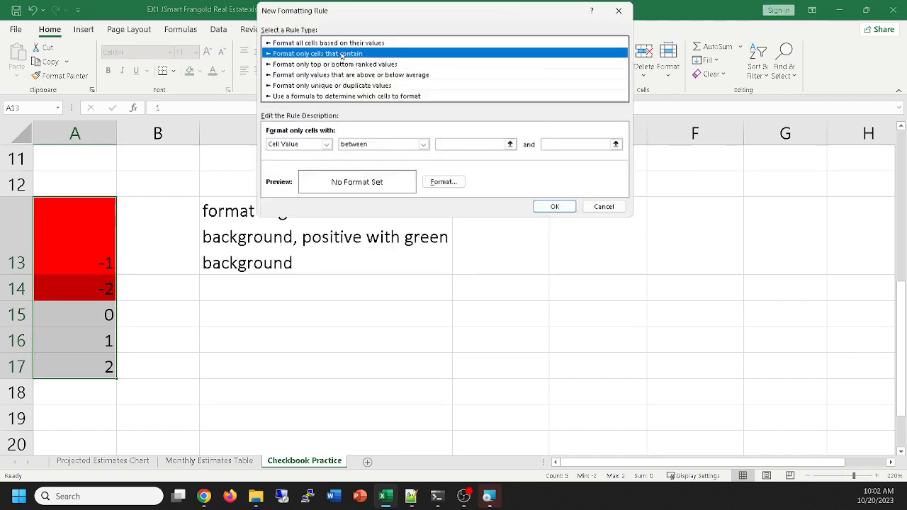
pyautogui.click(423, 145)
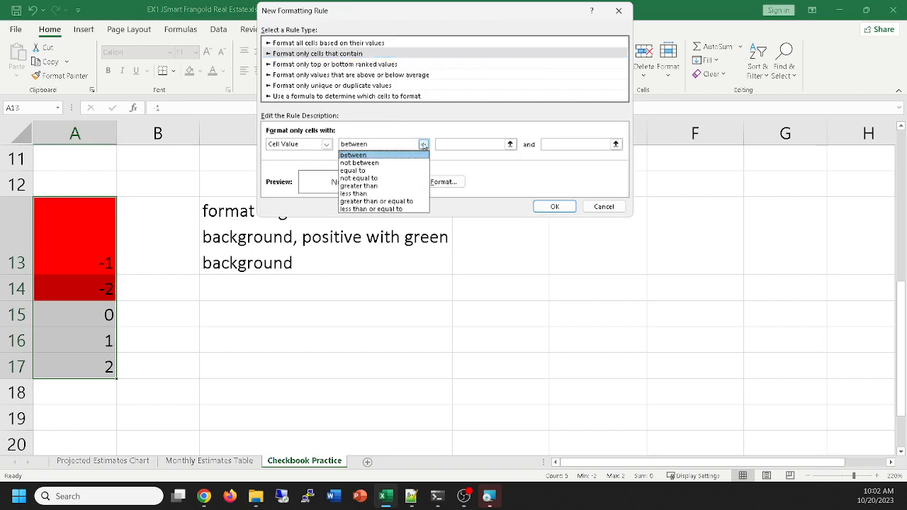
pyautogui.click(382, 202)
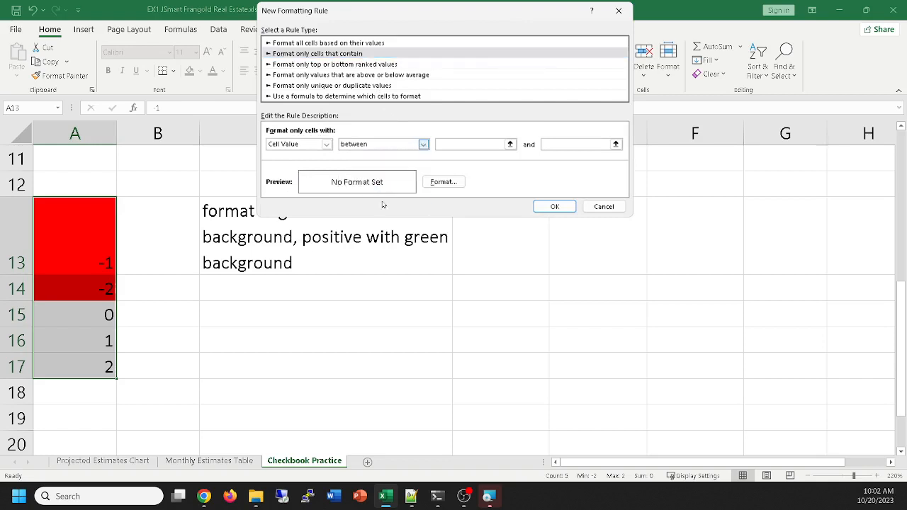
pyautogui.click(461, 145)
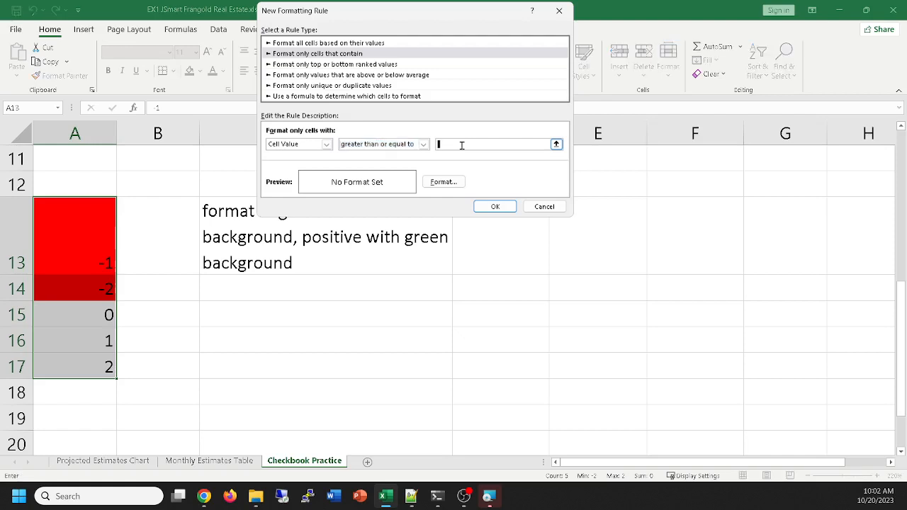
pyautogui.write('0')
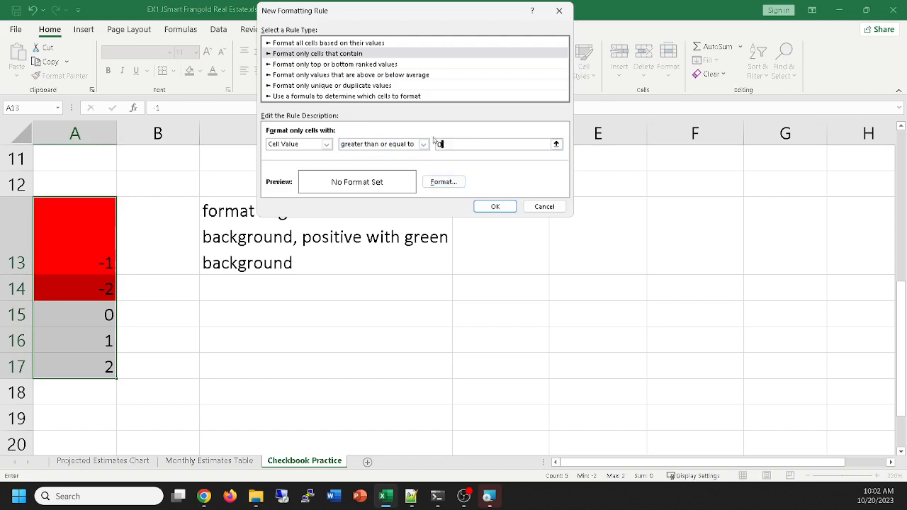
# Give the greater-than-or-equal-to-0 rule a light green background fill and apply it to the cells
pyautogui.click(444, 182)
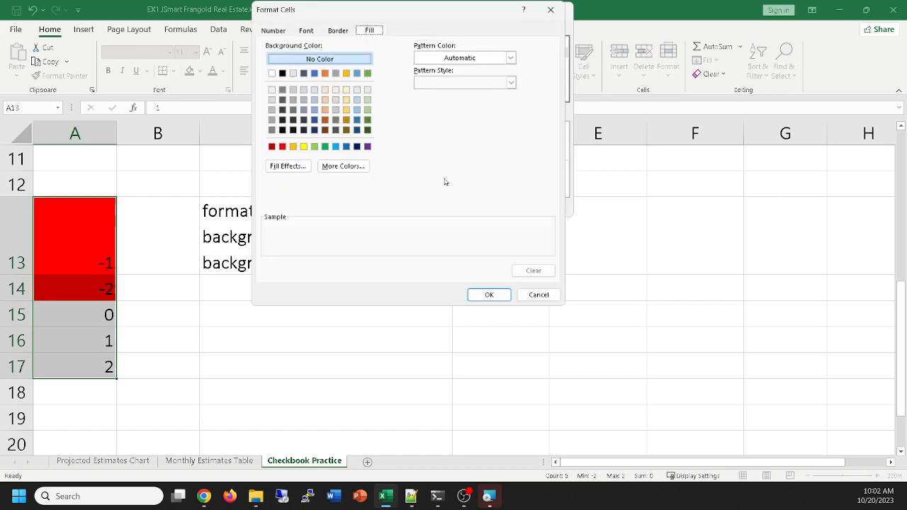
pyautogui.click(315, 146)
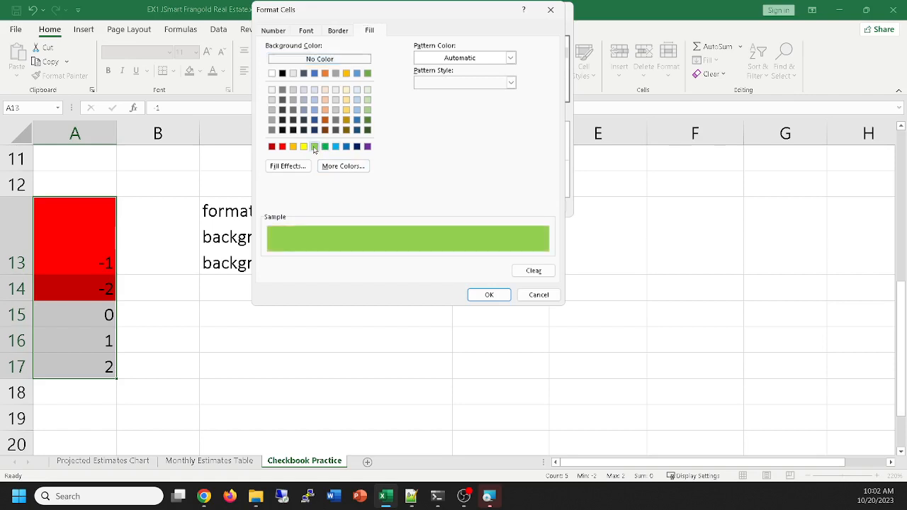
pyautogui.click(485, 296)
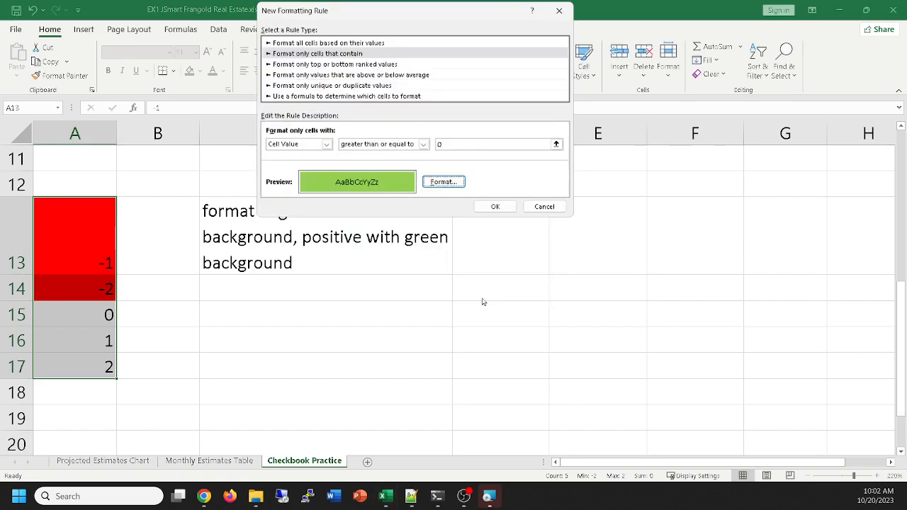
pyautogui.click(495, 206)
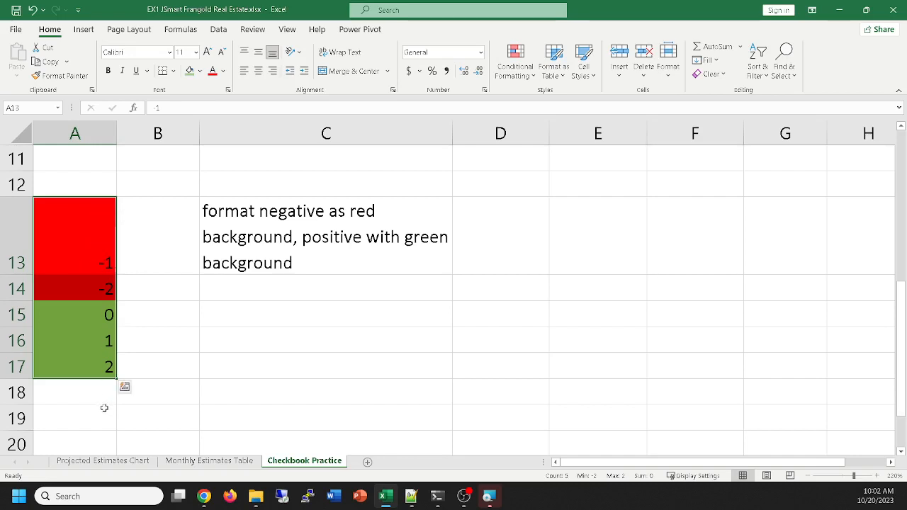
# Change the value in cell A13 to 5 to test the conditional formatting
pyautogui.click(65, 233)
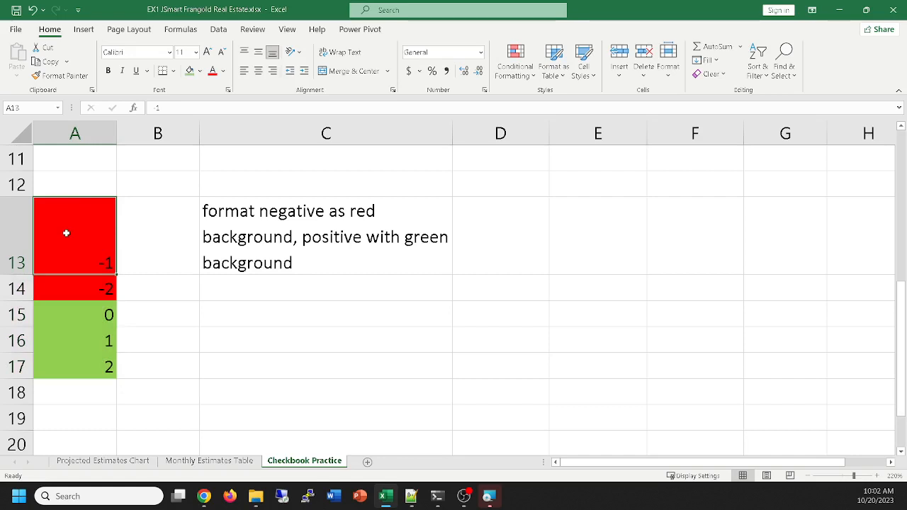
pyautogui.write('5')
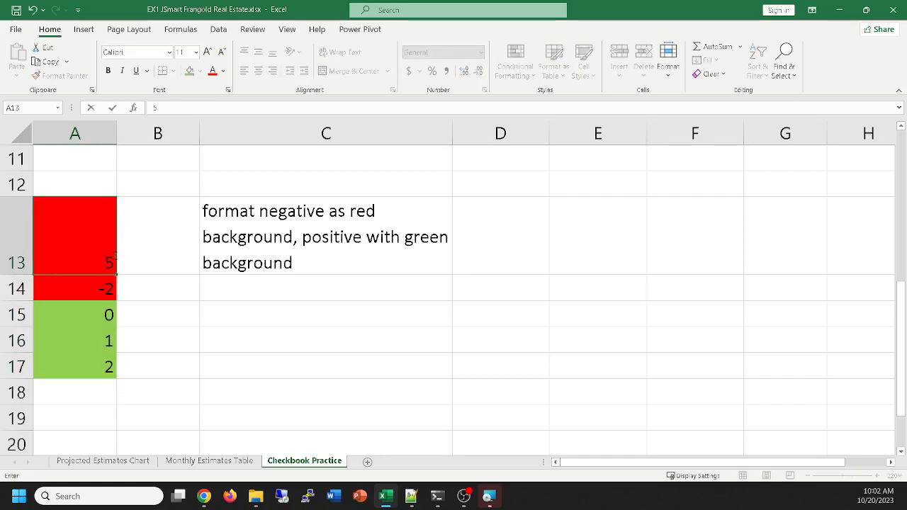
pyautogui.press('Return')
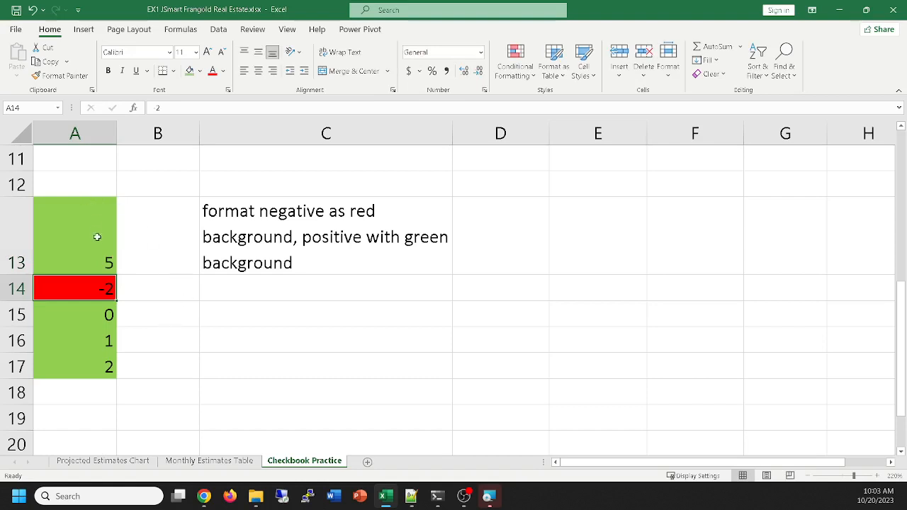
# Review the conditional formatting rules set for cells A13:A17 in the rules manager
pyautogui.moveTo(88, 215); pyautogui.dragTo(90, 375)
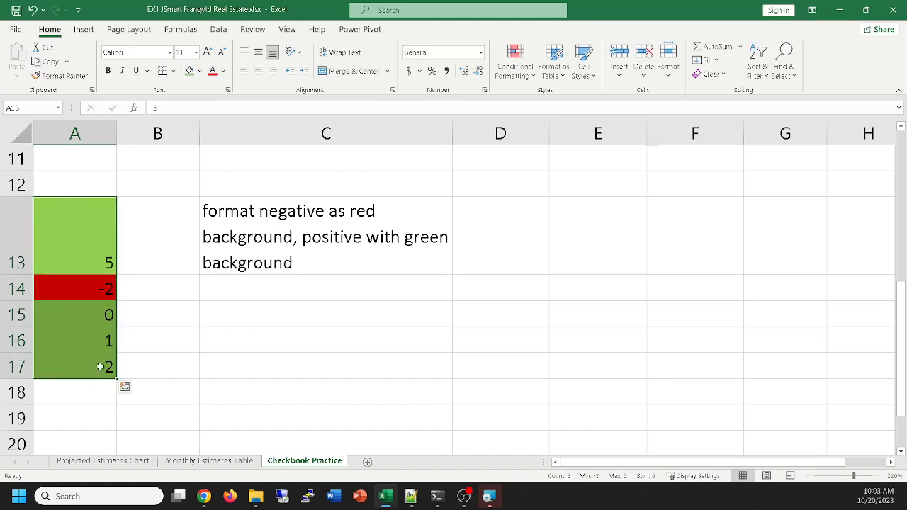
pyautogui.click(516, 75)
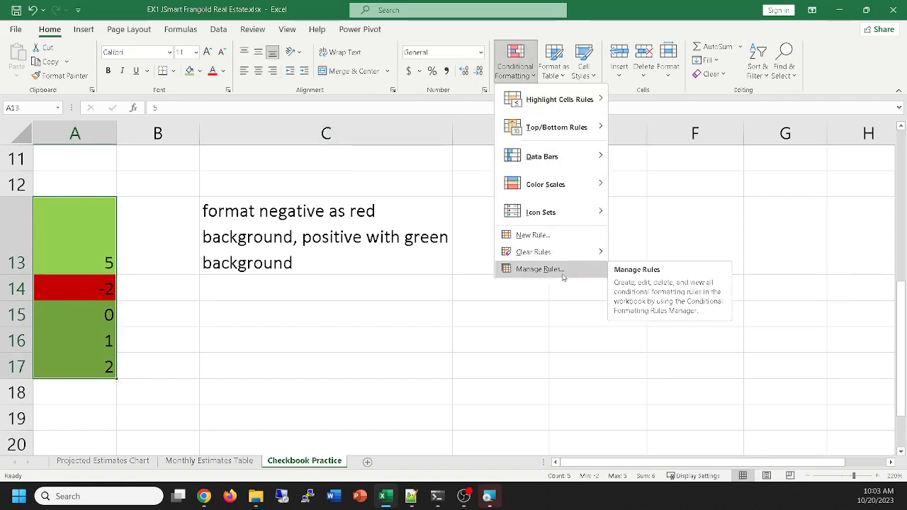
pyautogui.click(540, 269)
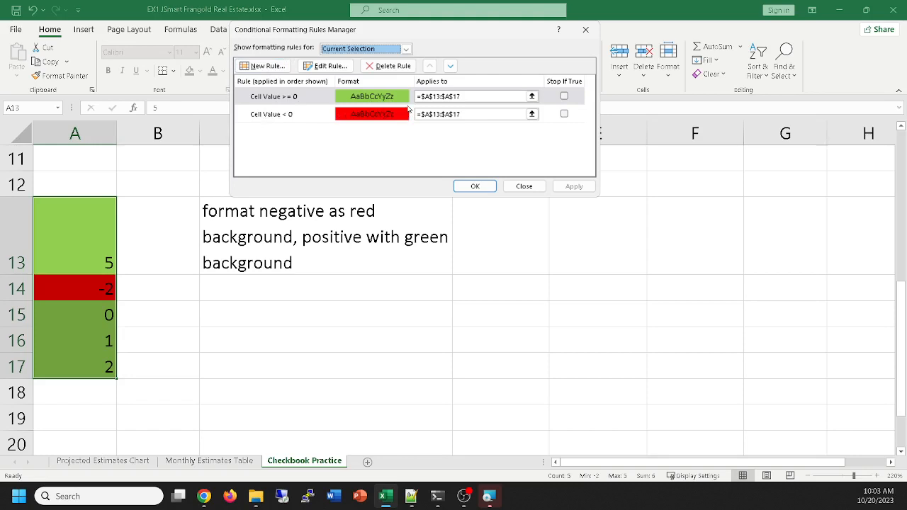
pyautogui.moveTo(414, 28); pyautogui.dragTo(636, 116)
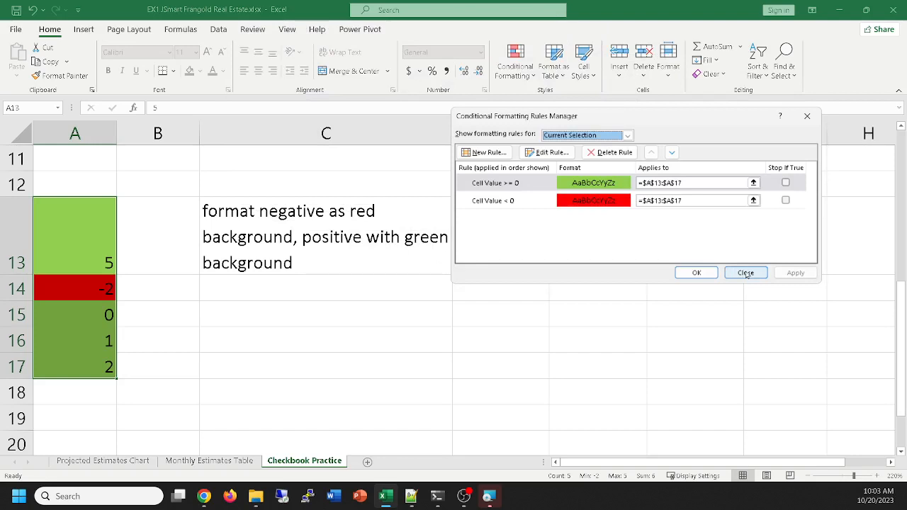
pyautogui.moveTo(639, 121); pyautogui.dragTo(573, 95)
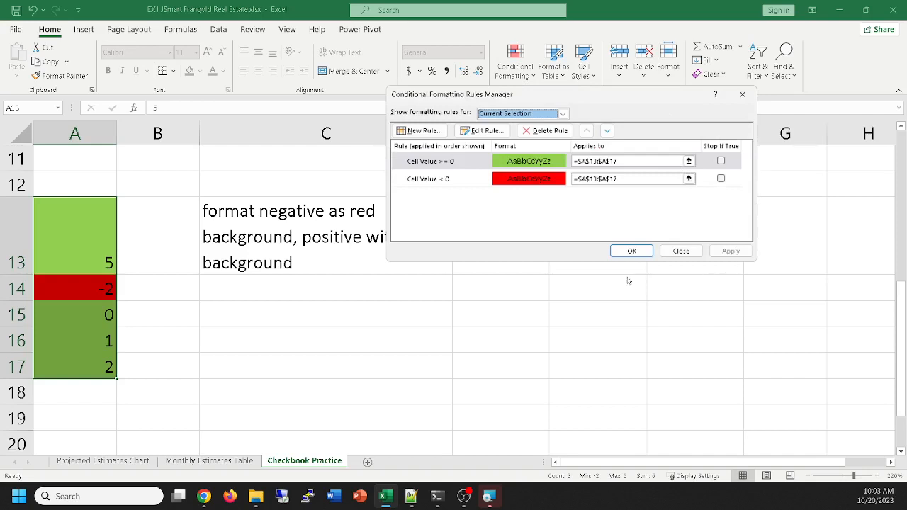
pyautogui.moveTo(562, 99); pyautogui.dragTo(530, 107)
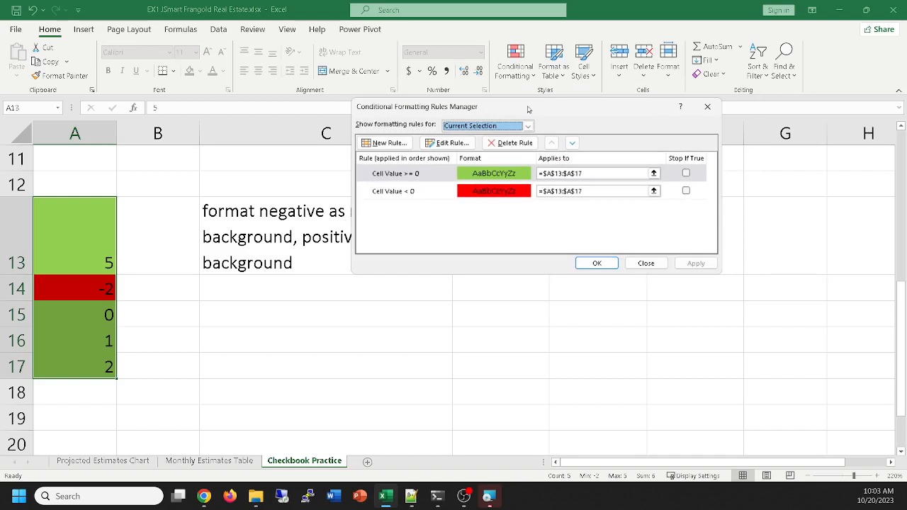
pyautogui.moveTo(527, 109); pyautogui.dragTo(533, 124)
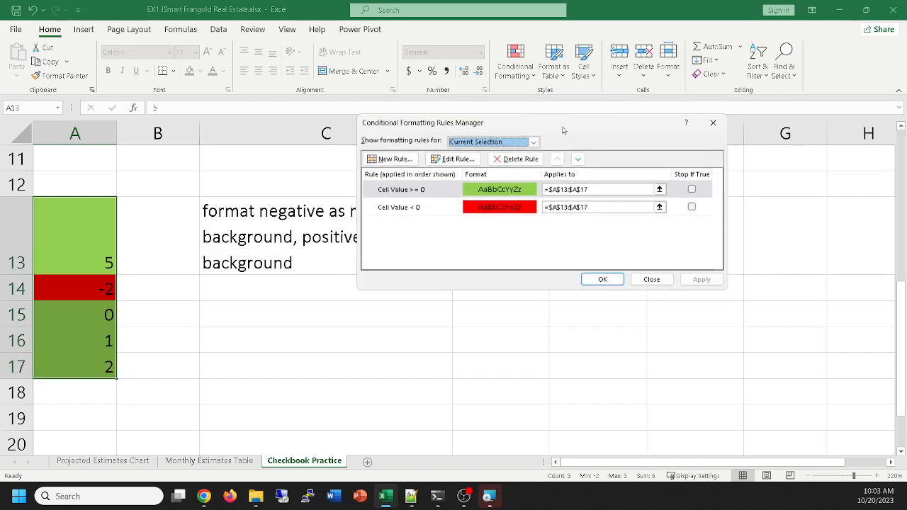
pyautogui.click(615, 280)
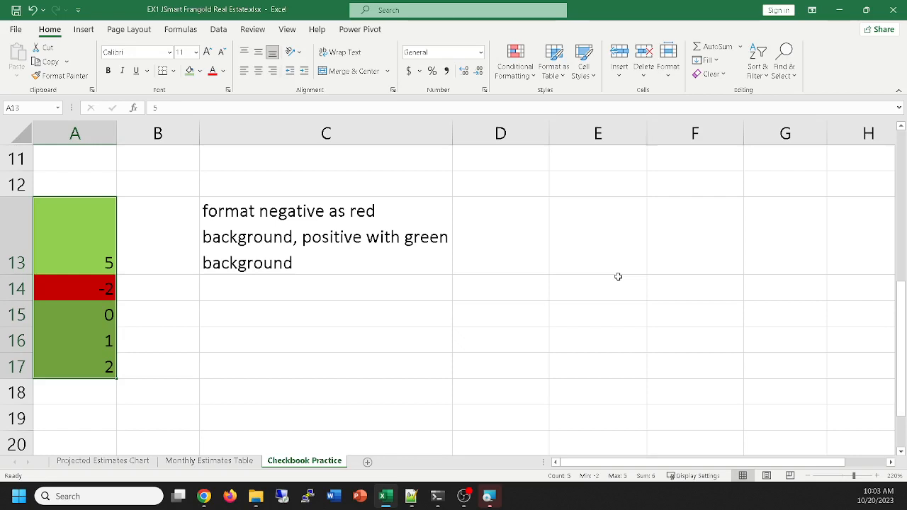
# Look through the function categories offered for inserting a function, without inserting one
pyautogui.click(133, 109)
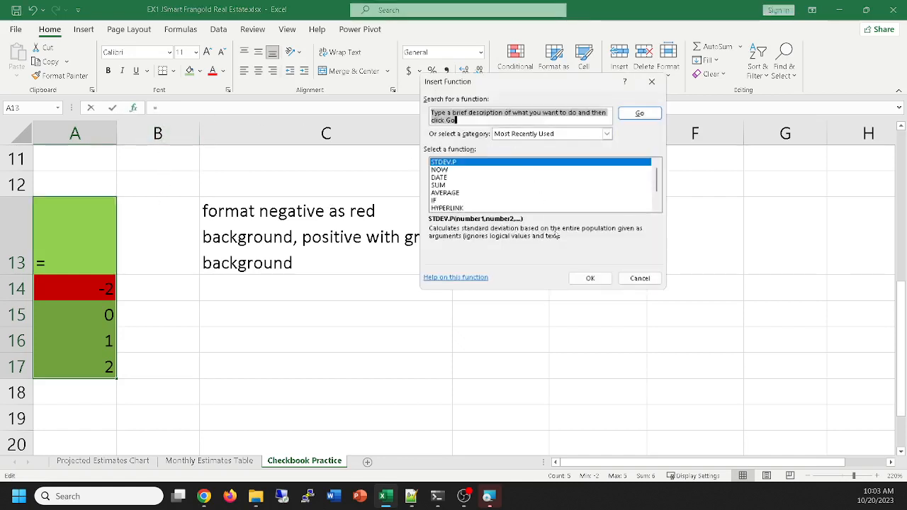
pyautogui.click(606, 134)
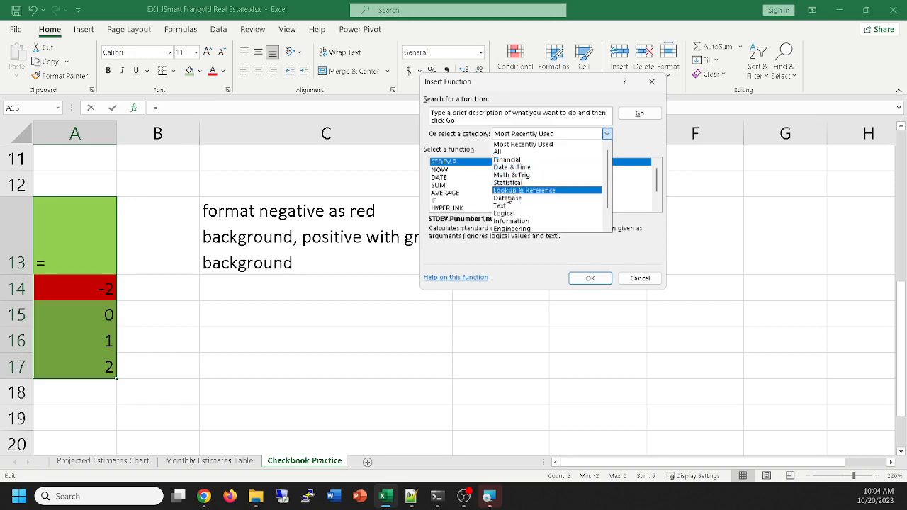
pyautogui.click(637, 278)
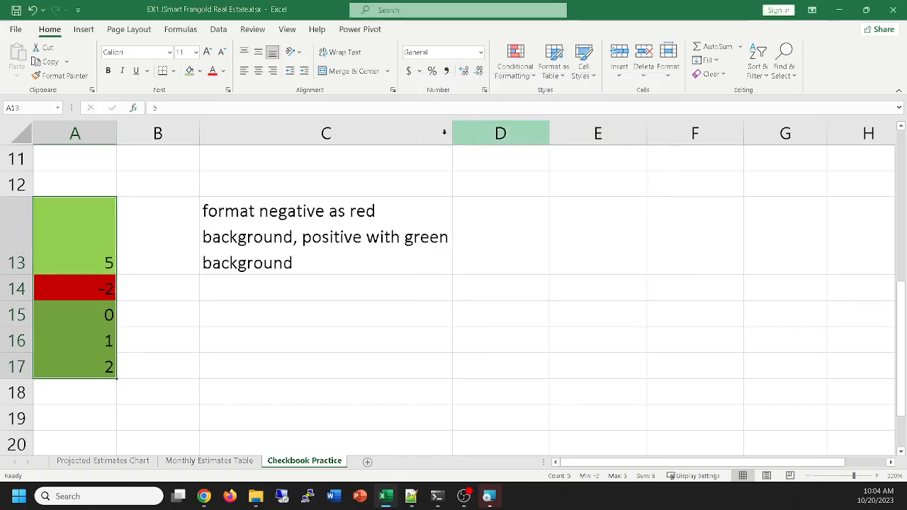
# Review the Monthly Estimates Table sheet and the Projected Estimates Chart sheet
pyautogui.click(180, 461)
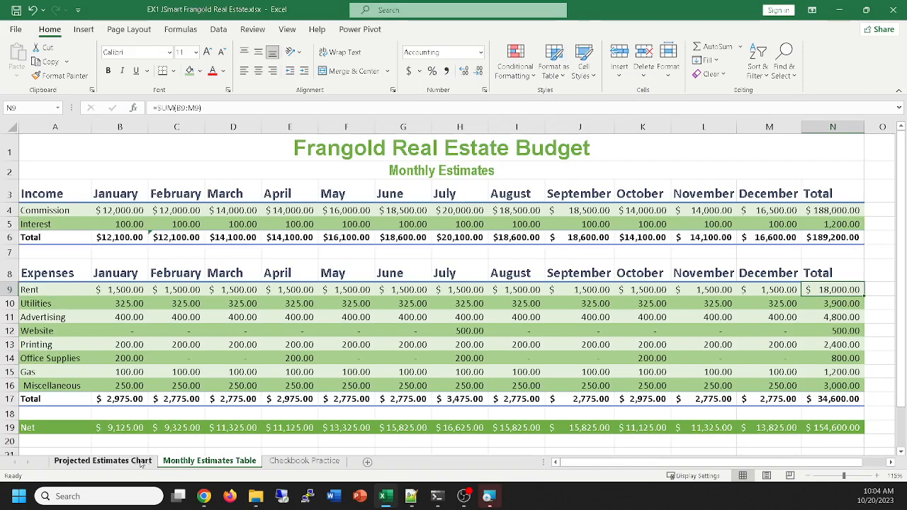
pyautogui.click(106, 461)
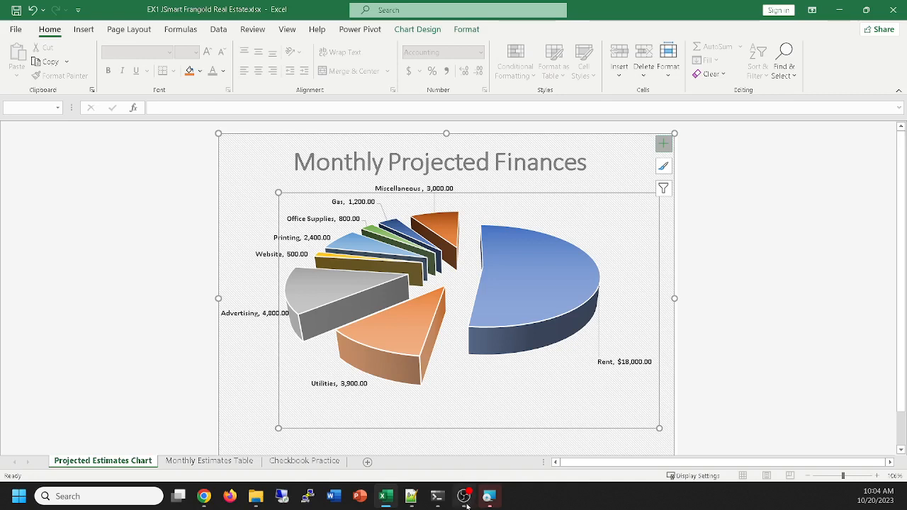
pyautogui.moveTo(463, 496)
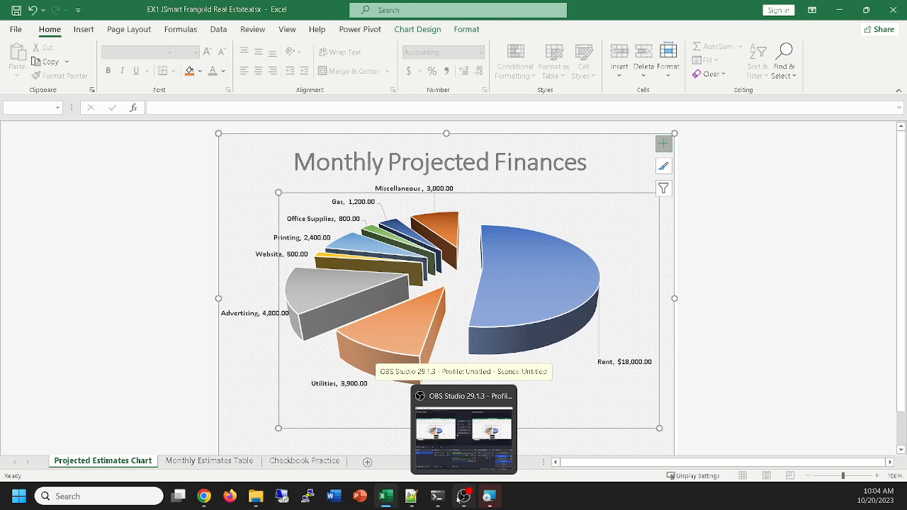
pyautogui.click(463, 496)
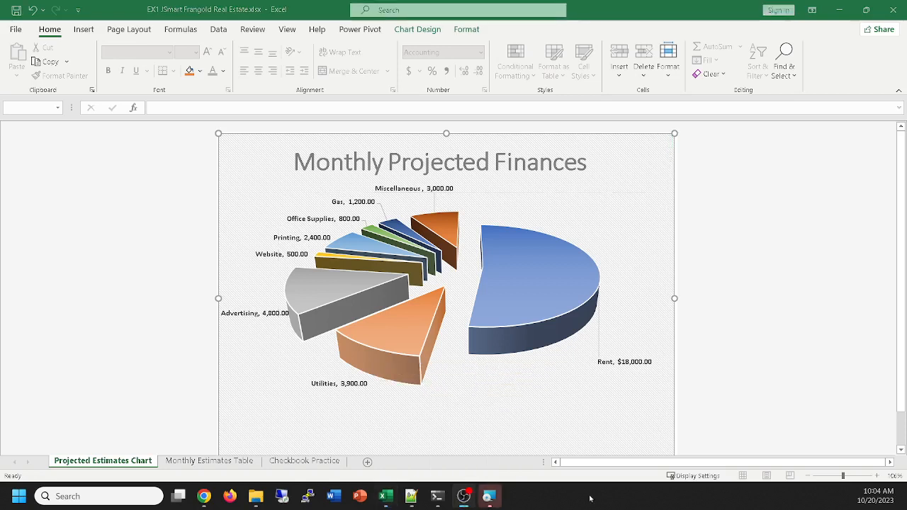